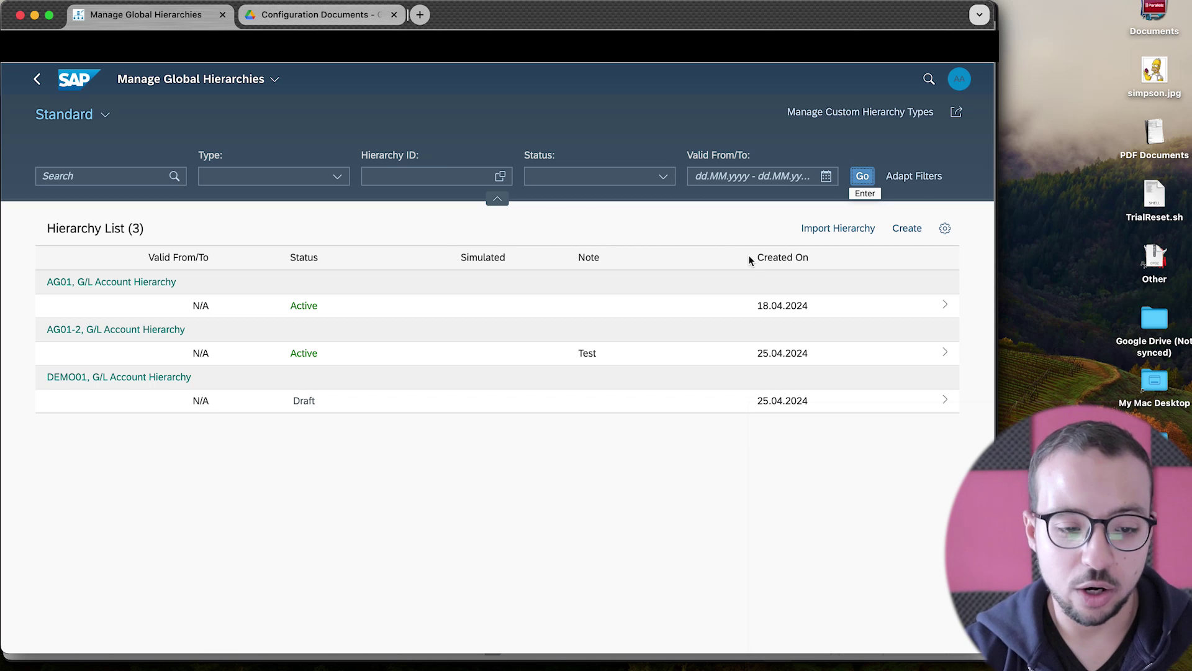
# Start a new hierarchy of type G/L Account Hierarchy and enter DEMO02 as its hierarchy ID
pyautogui.click(915, 234)
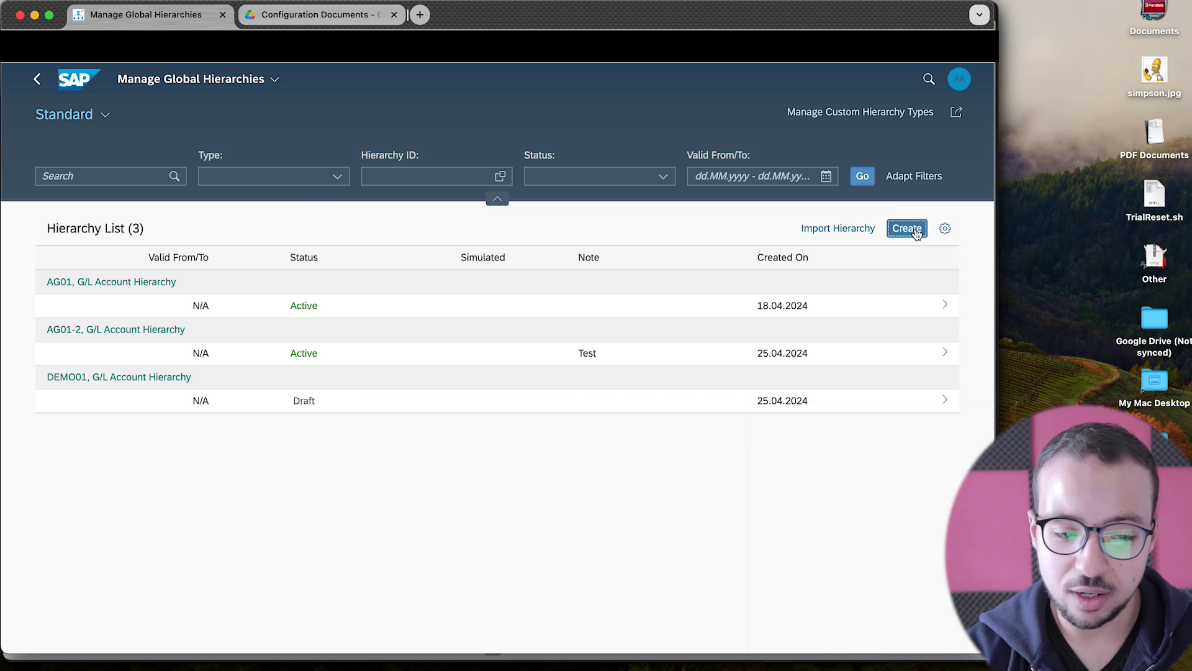
pyautogui.click(588, 300)
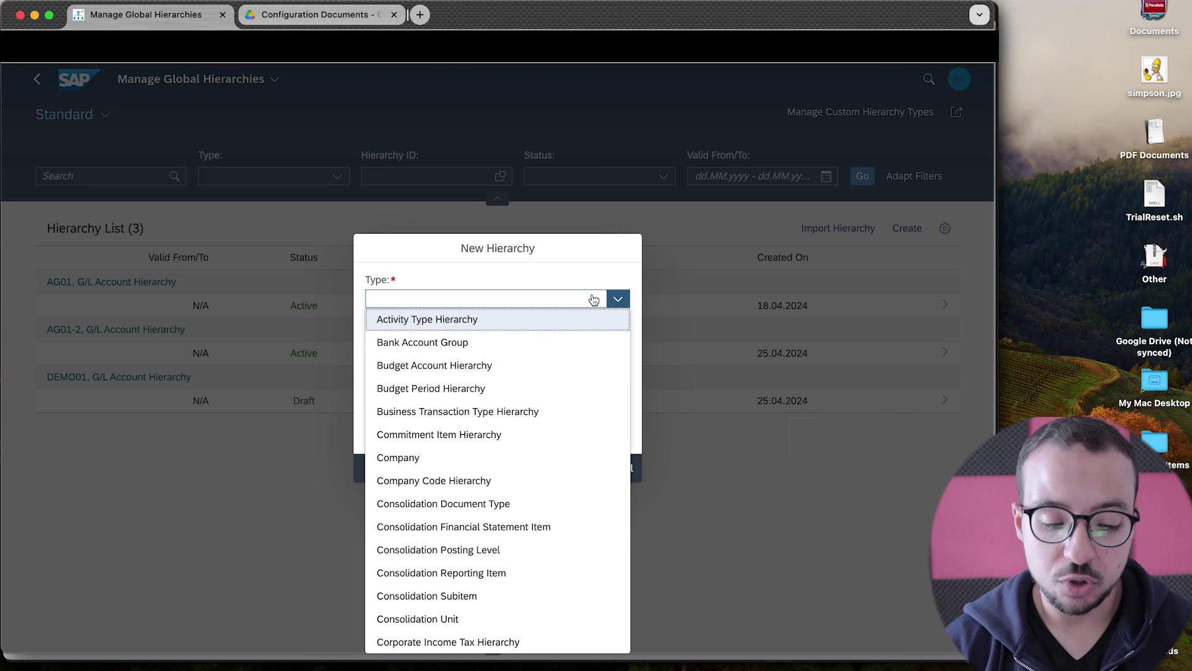
pyautogui.scroll(-6, 574, 419)
pyautogui.scroll(-4, 575, 418)
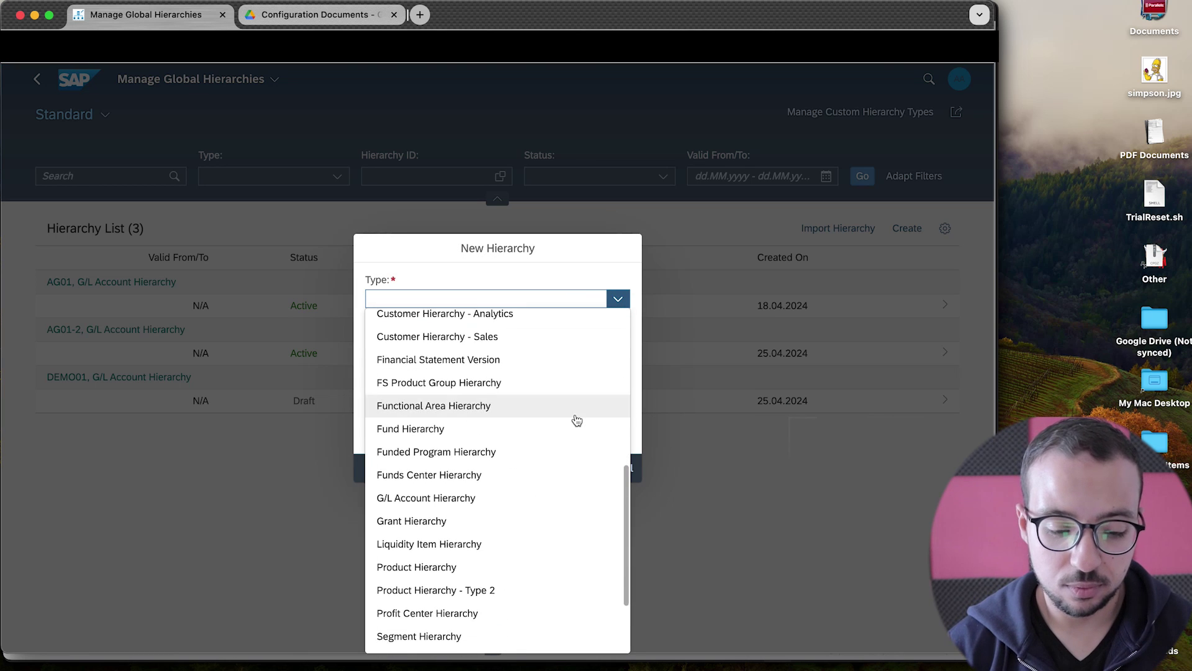
pyautogui.click(491, 430)
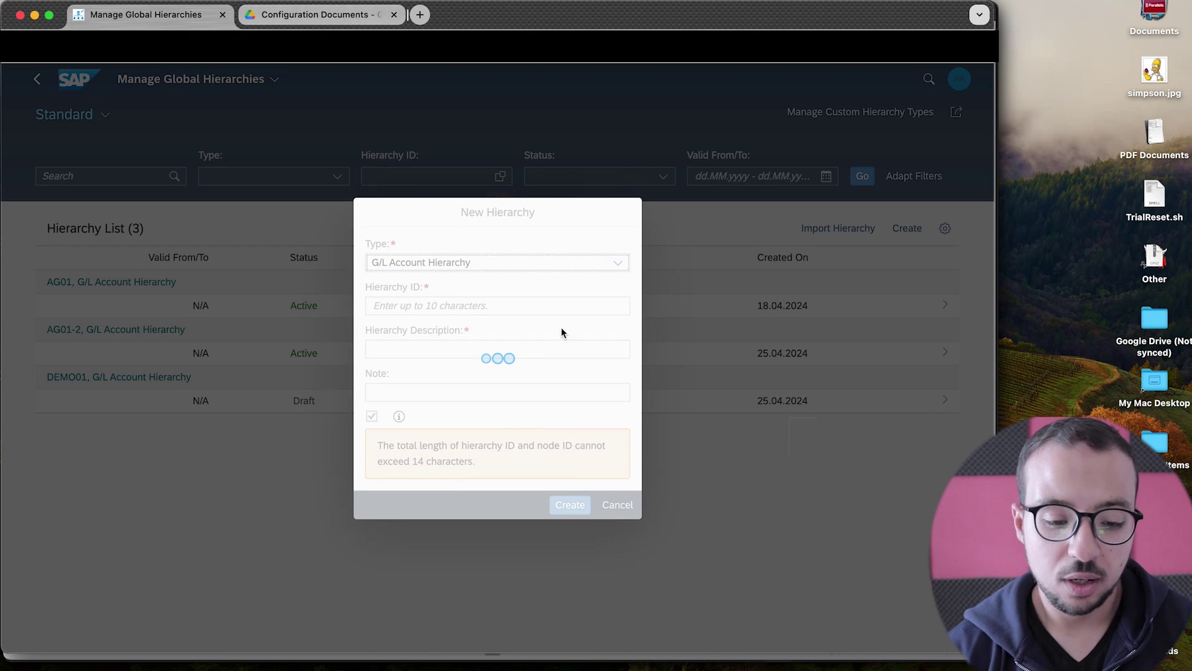
pyautogui.click(523, 282)
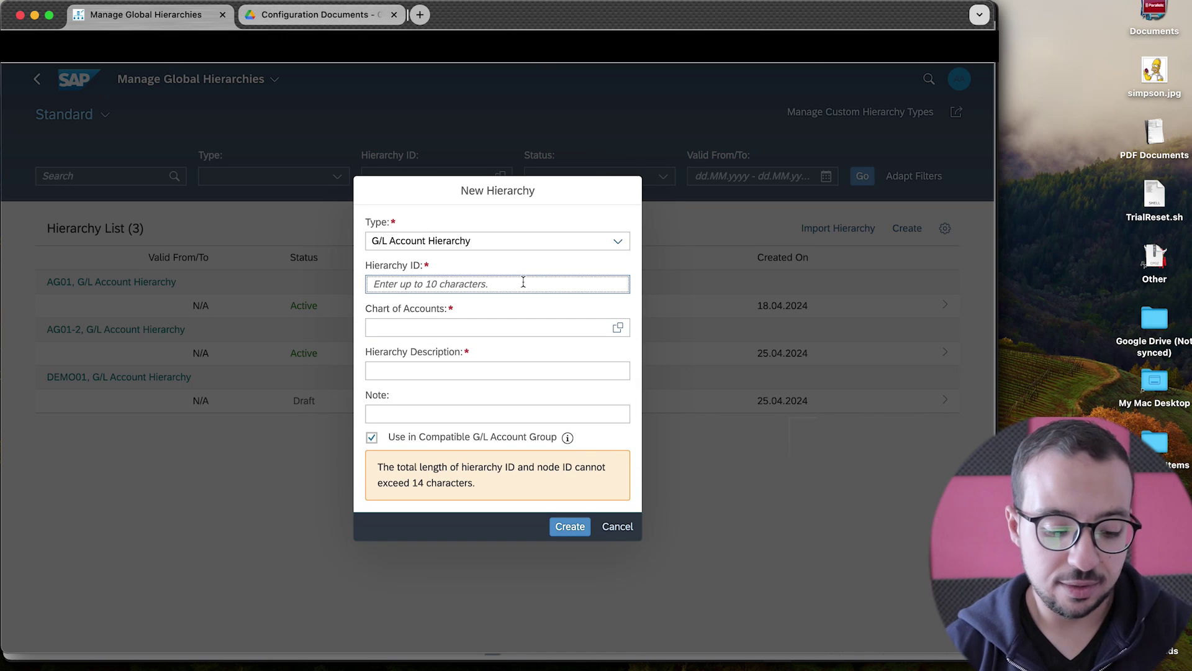
pyautogui.write('DEMO02')
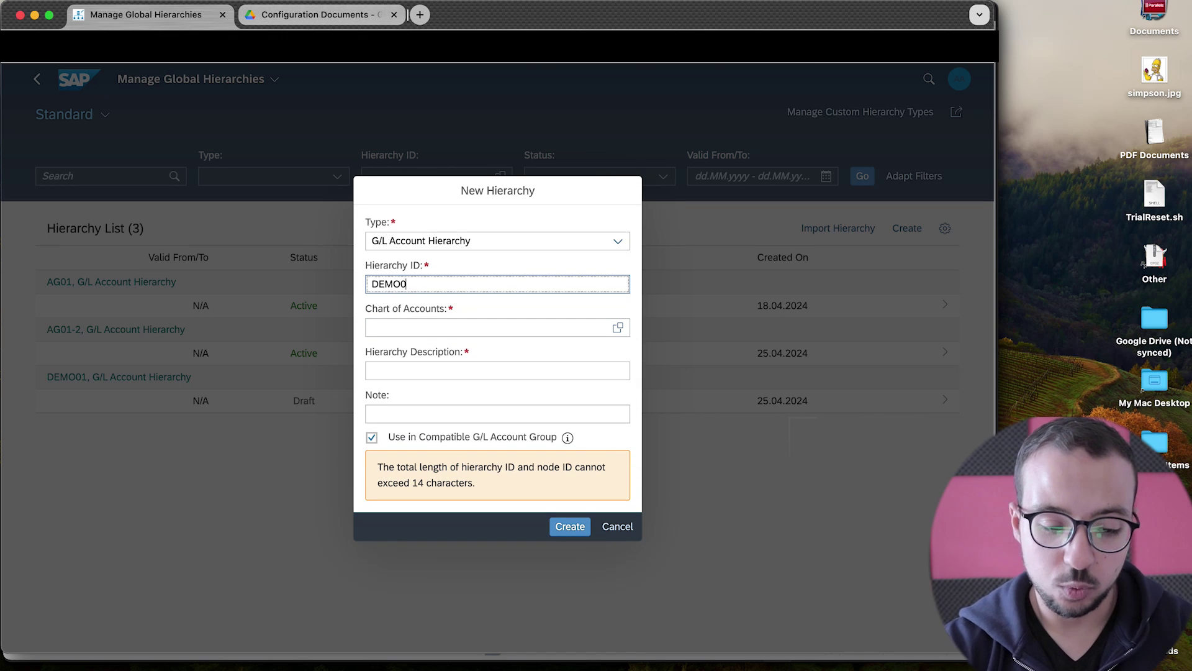
# Look up chart of accounts AG00 and assign it to the new hierarchy
pyautogui.click(444, 327)
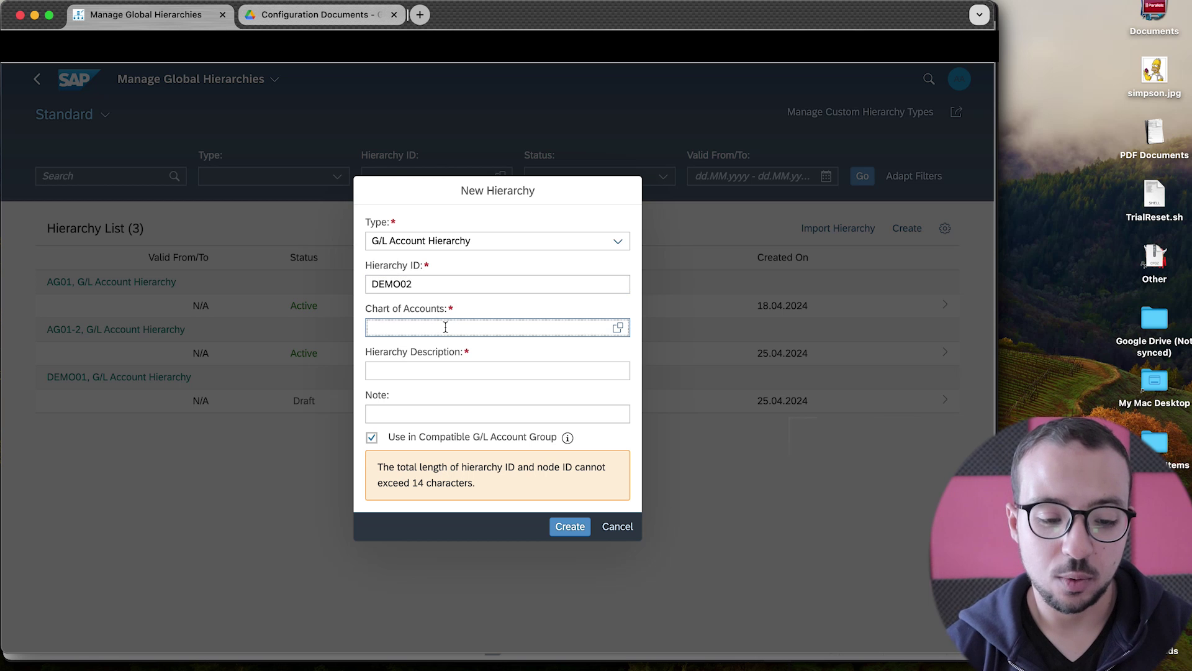
pyautogui.press('F4')
pyautogui.write('AG')
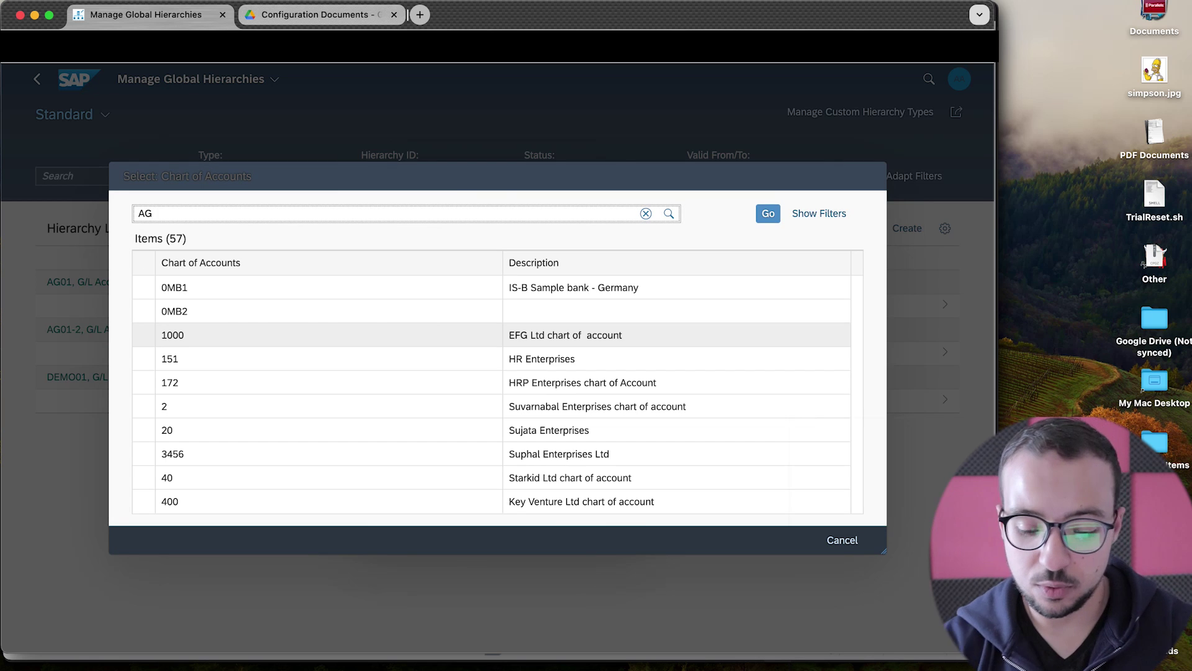
pyautogui.write('00')
pyautogui.press('BackSpace')
pyautogui.press('BackSpace')
pyautogui.write('00')
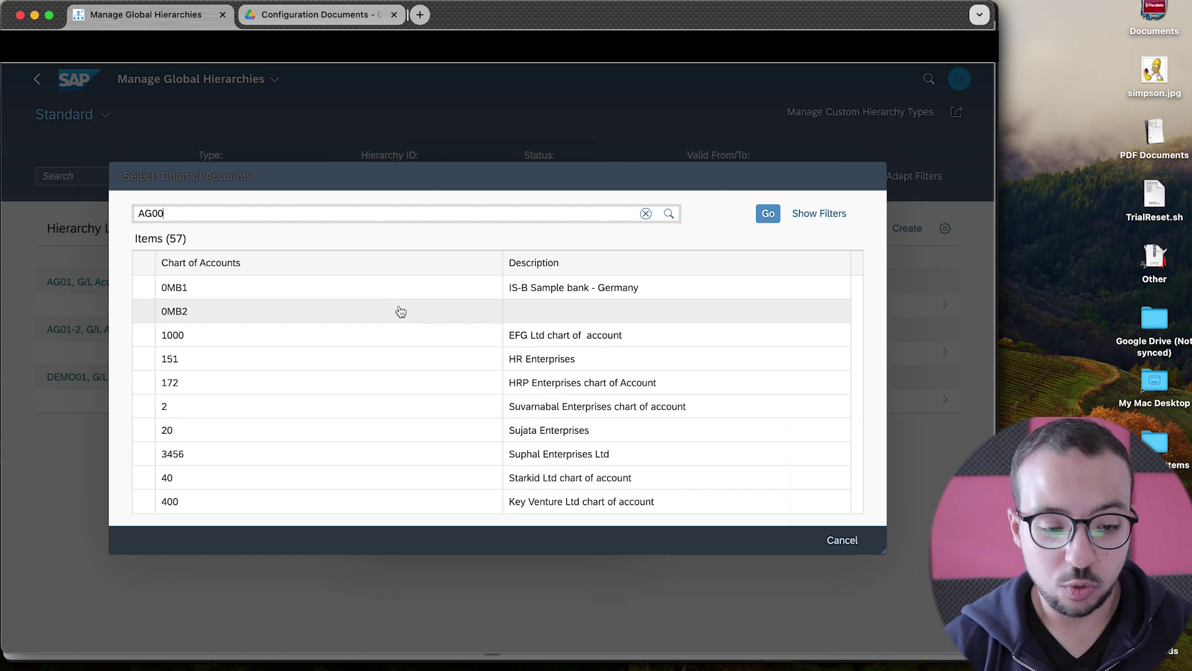
pyautogui.scroll(-1, 415, 283)
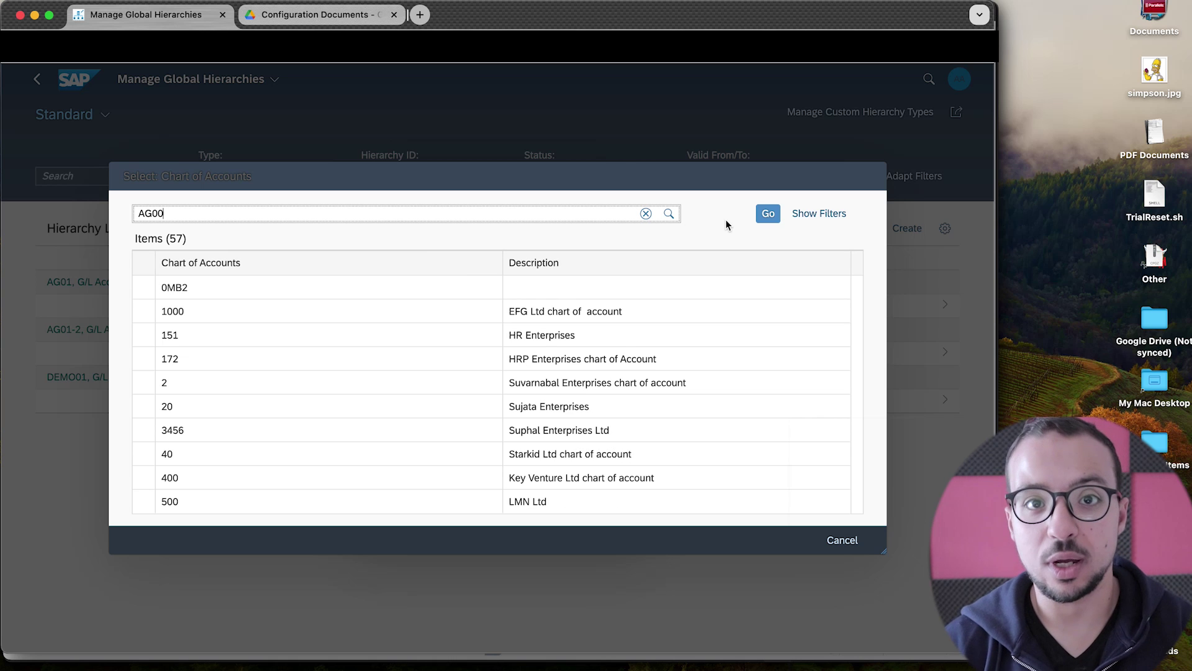
pyautogui.click(766, 215)
pyautogui.click(304, 291)
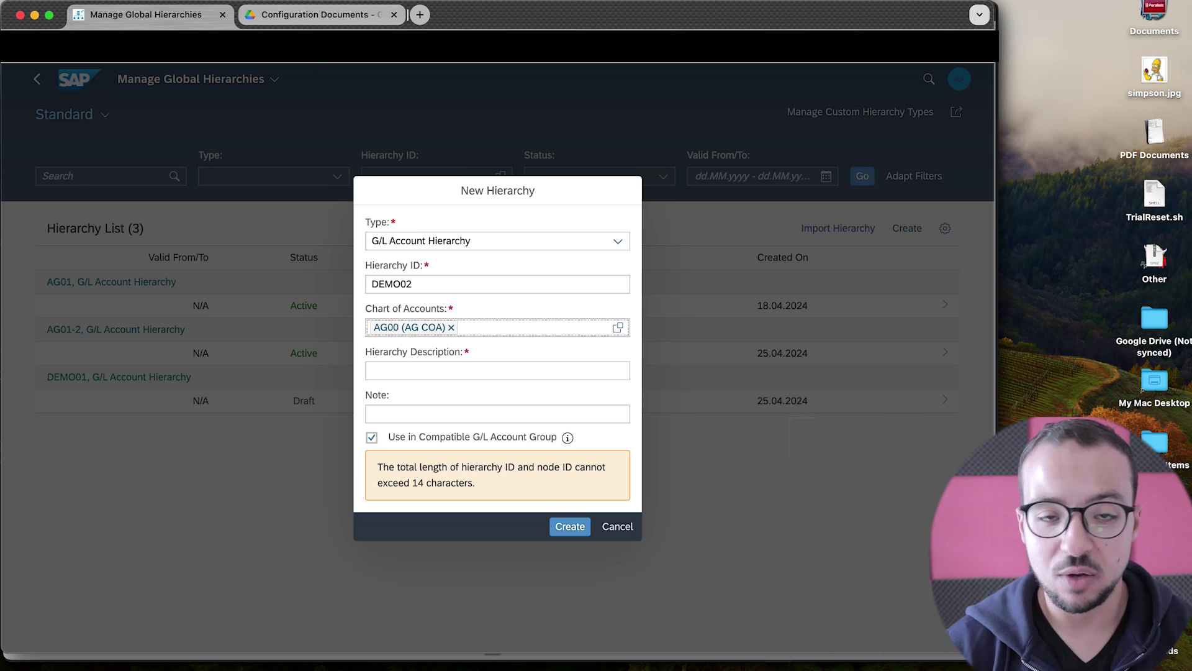
# Switch to the S4HANA AG From Zero configuration PDF in Acrobat and examine the Cost Center Budget section through its Activity Groups table
pyautogui.click(329, 16)
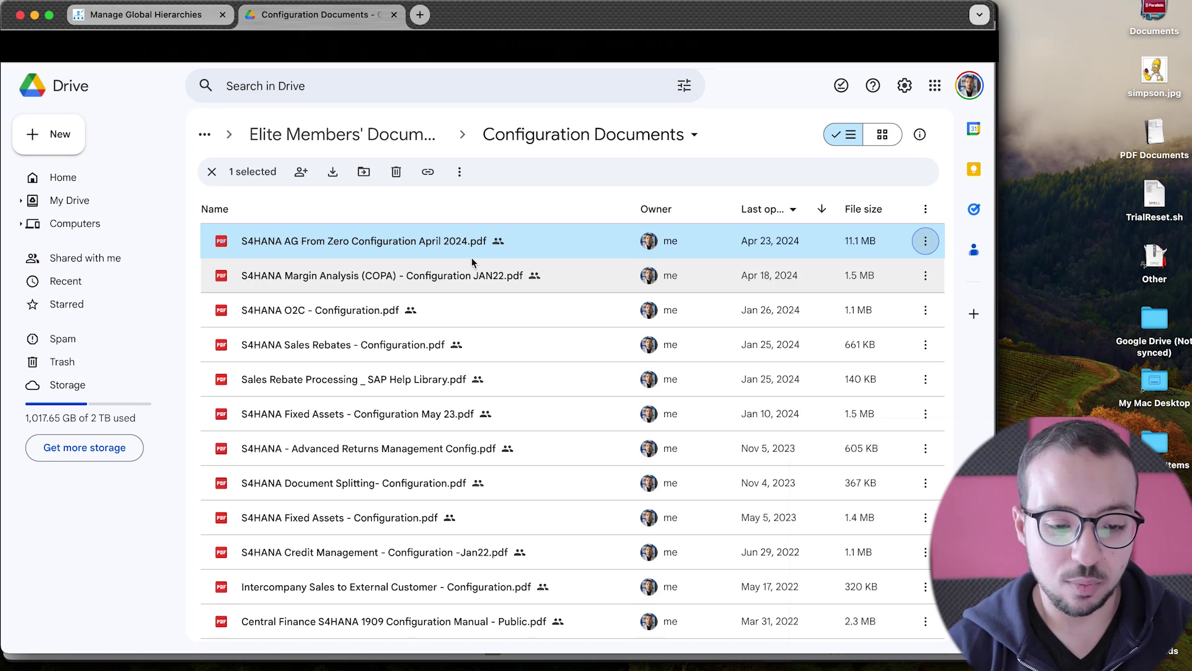
pyautogui.press('super+Tab')
pyautogui.press('super+Tab')
pyautogui.press('super+Tab')
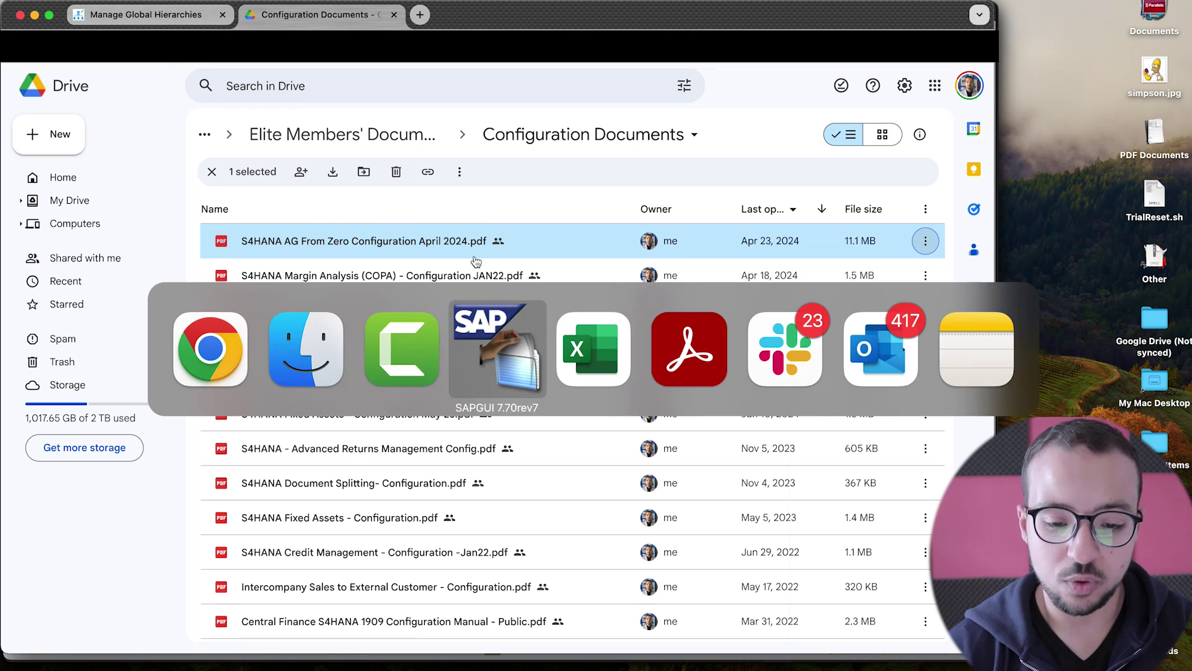
pyautogui.press('super+Tab')
pyautogui.scroll(-10, 496, 375)
pyautogui.scroll(-20, 496, 375)
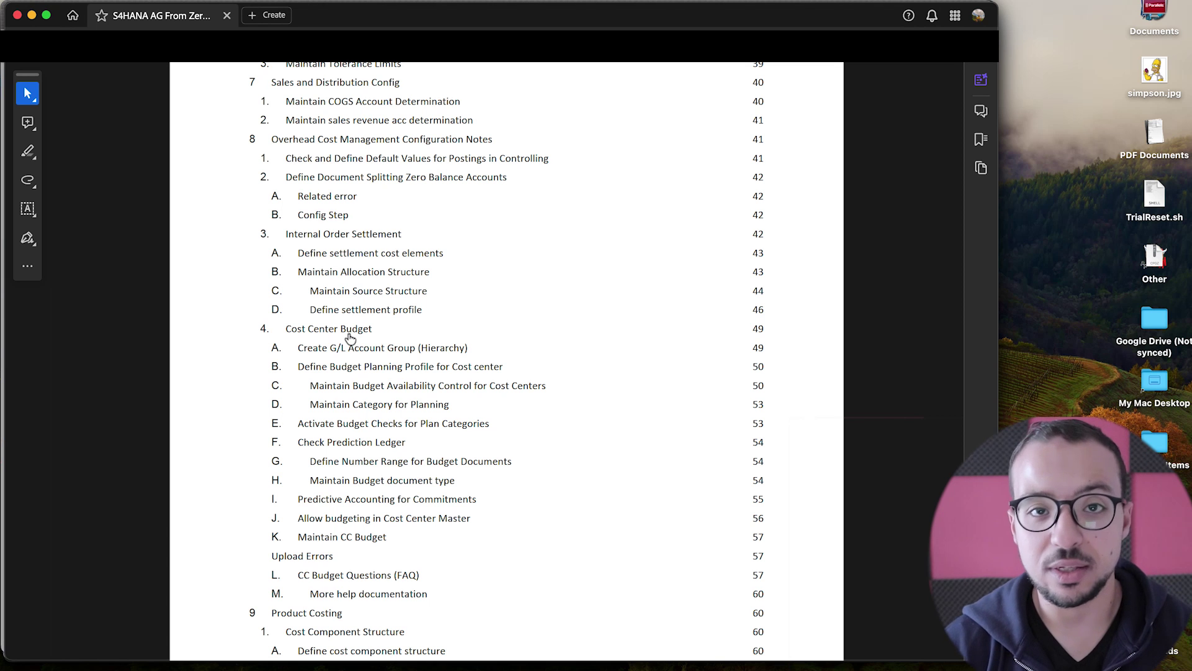
pyautogui.click(354, 333)
pyautogui.scroll(-5, 468, 355)
pyautogui.scroll(-15, 470, 356)
pyautogui.scroll(-5, 469, 355)
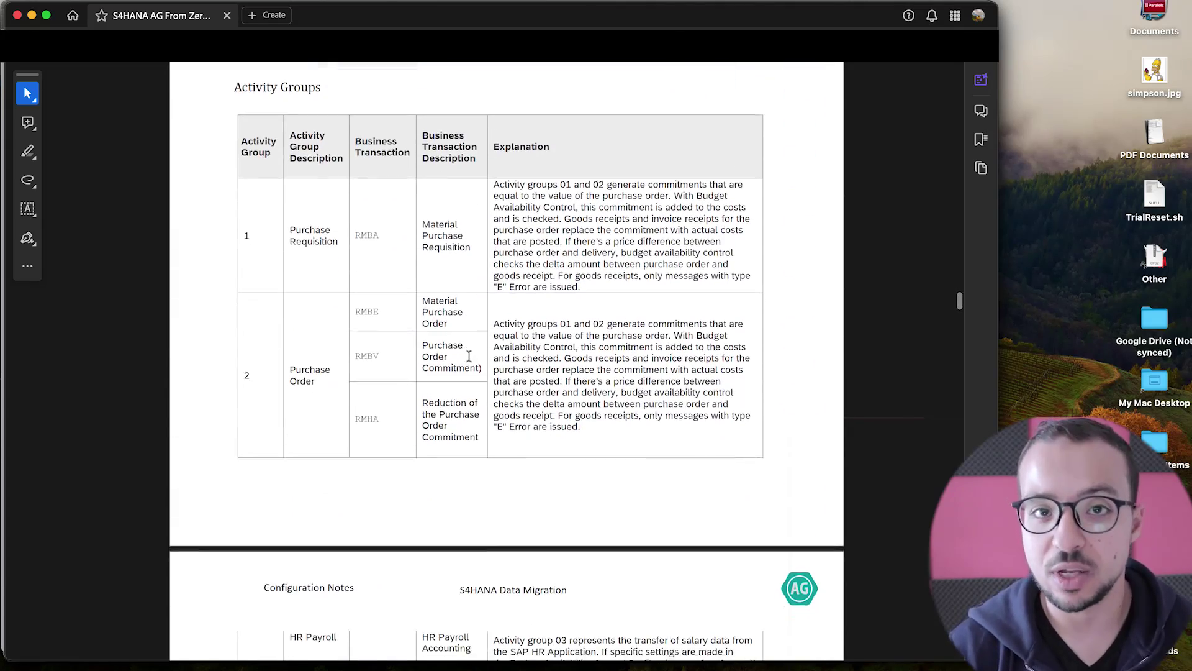
pyautogui.scroll(-1, 469, 356)
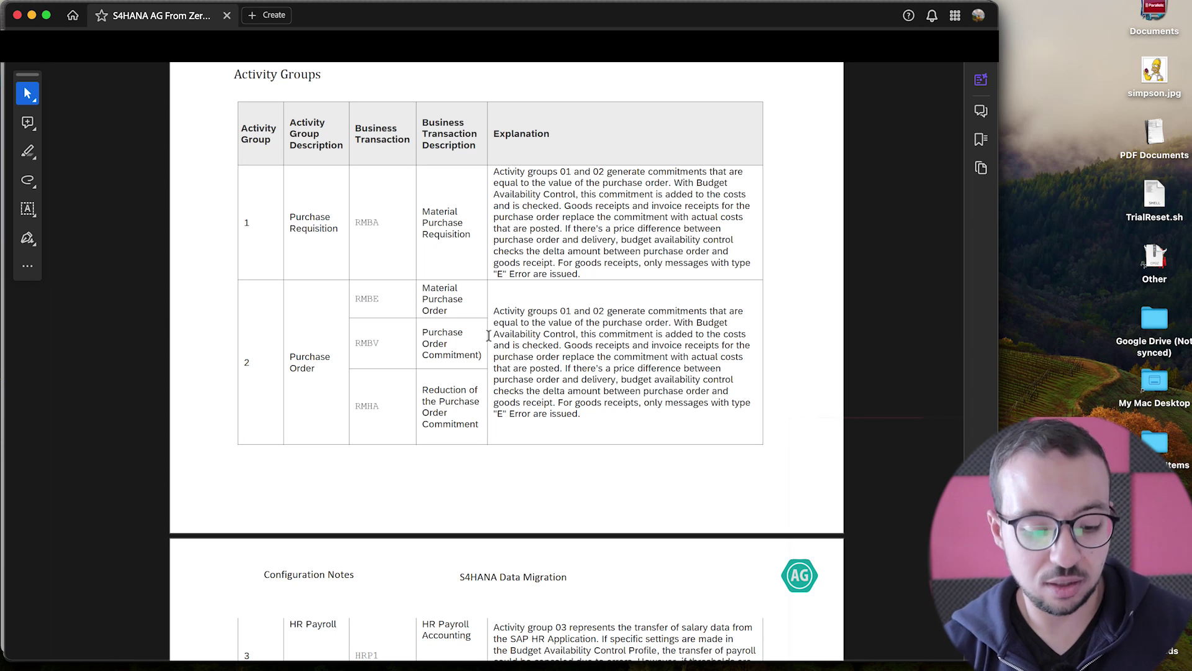
# Switch back to the new hierarchy form in the browser, enter the description "Demo 02" and create the hierarchy
pyautogui.press('super+Tab')
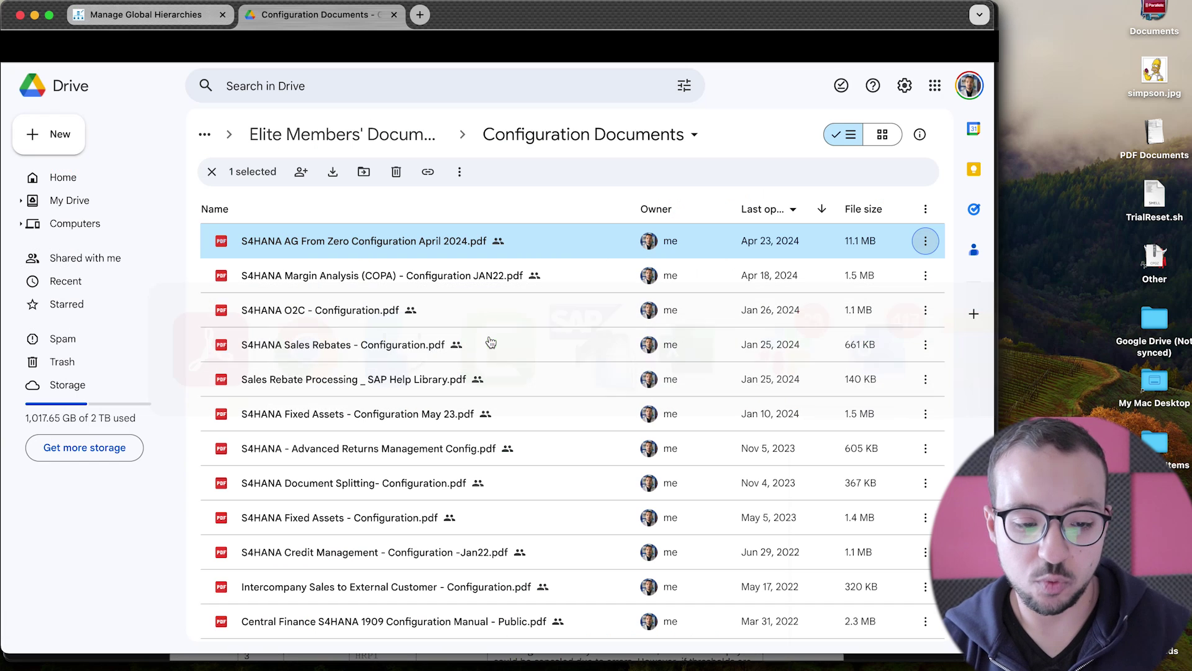
pyautogui.click(189, 6)
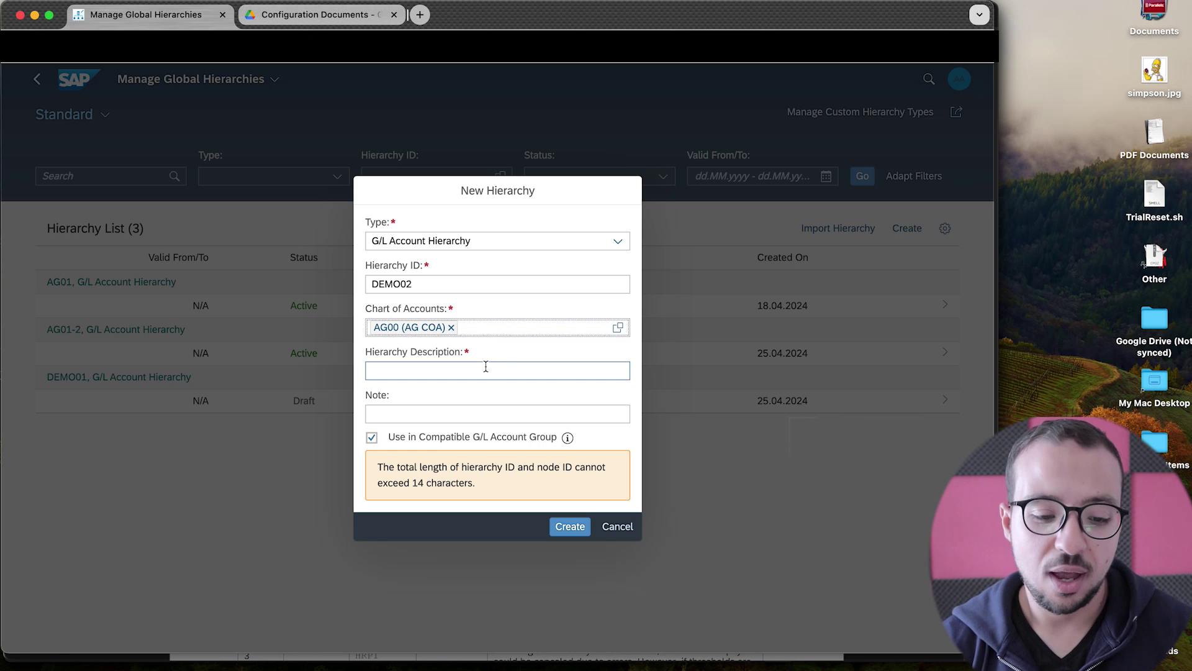
pyautogui.click(463, 371)
pyautogui.write('Demo 02')
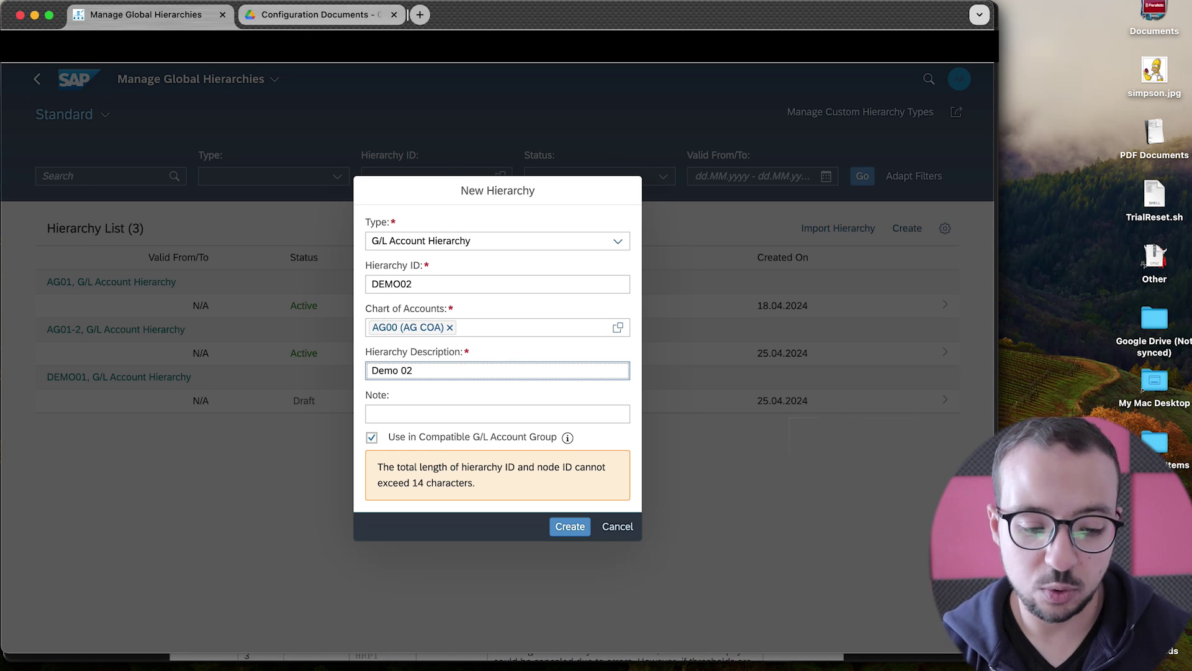
pyautogui.click(570, 526)
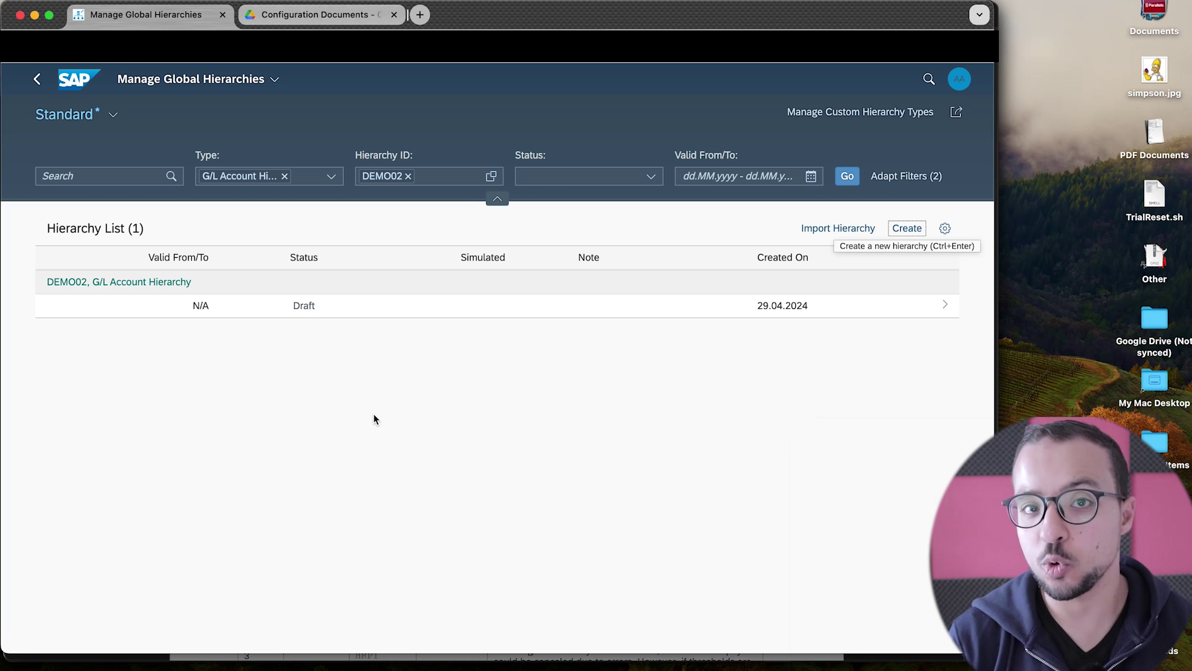
# Open the DEMO02 hierarchy for editing and add subnode DEMO0201 with the description "Demo02 lvl 1" under its root node
pyautogui.click(945, 304)
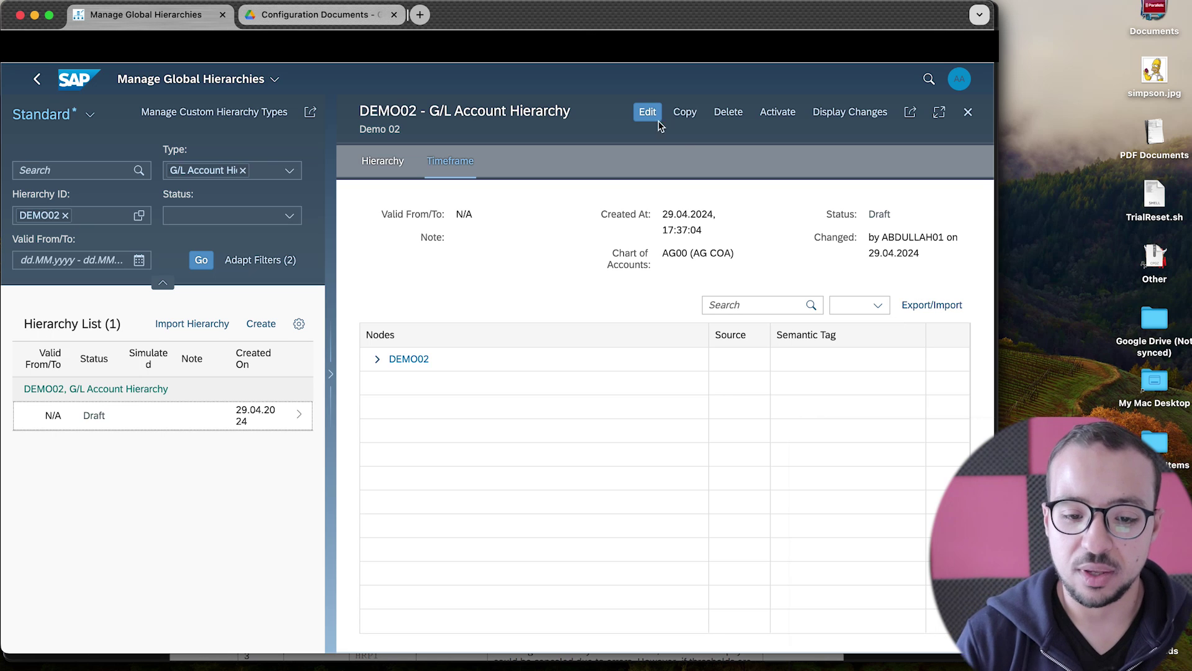
pyautogui.click(647, 112)
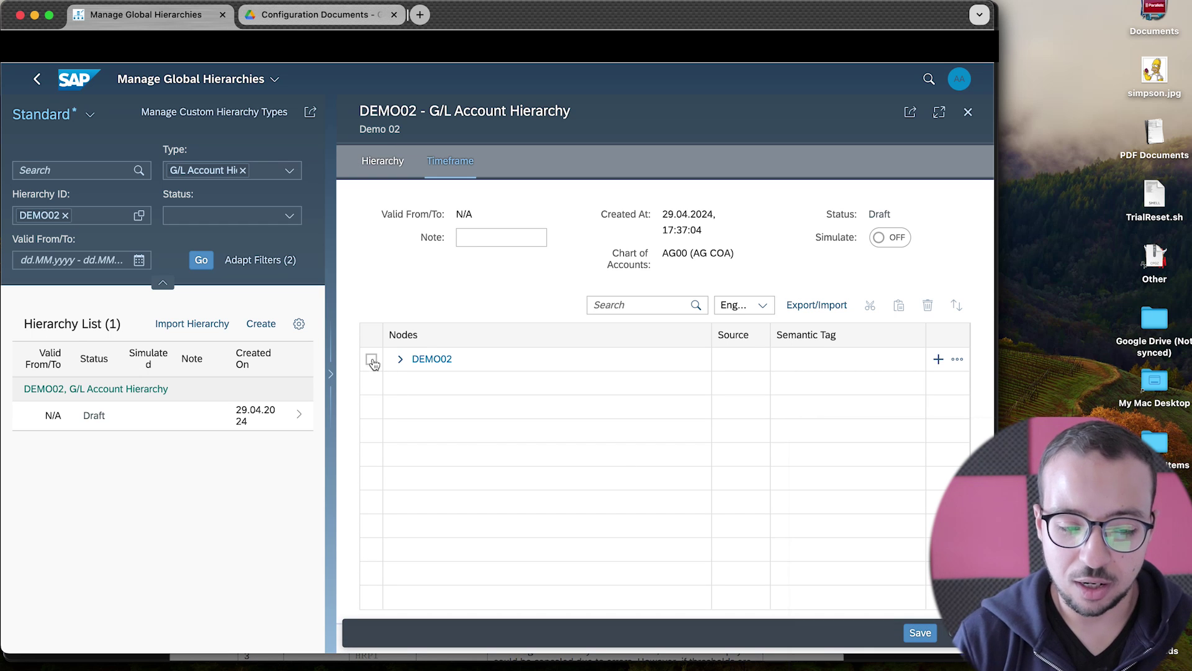
pyautogui.click(372, 360)
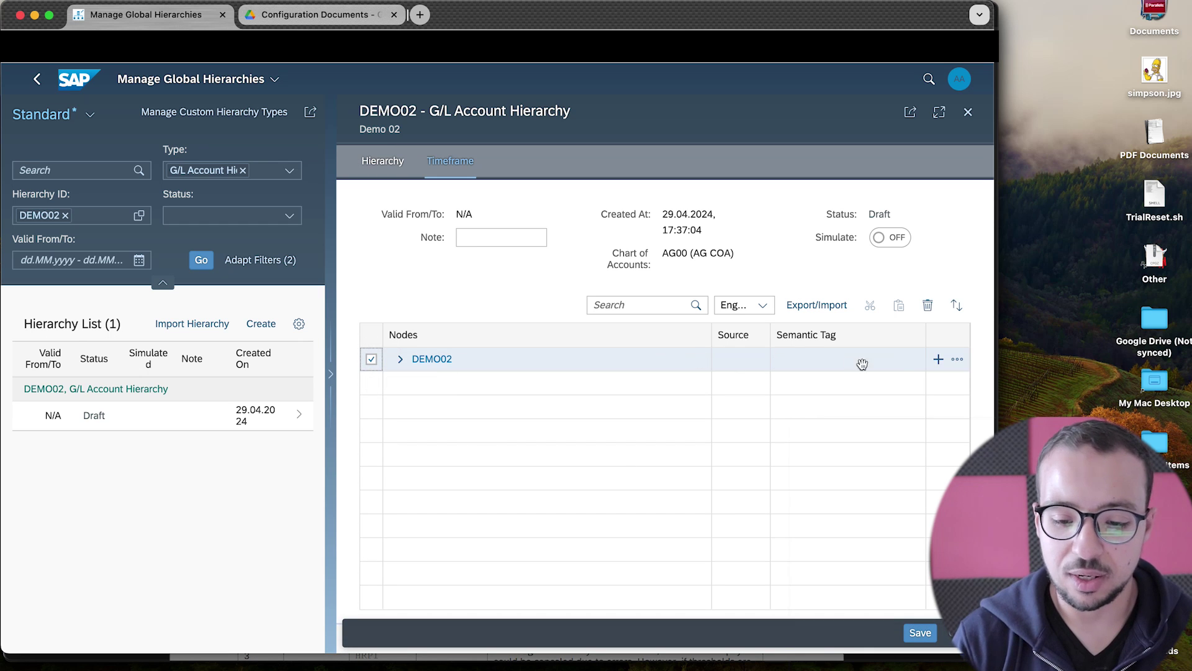
pyautogui.click(938, 359)
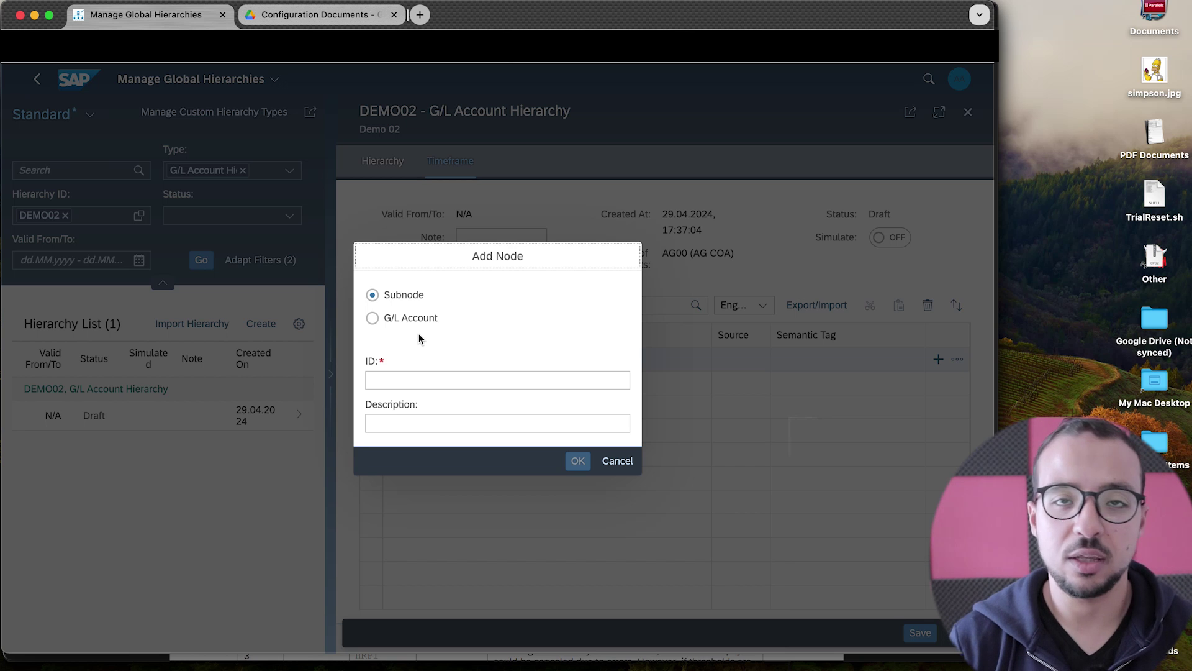
pyautogui.click(435, 380)
pyautogui.write('DEMO0201')
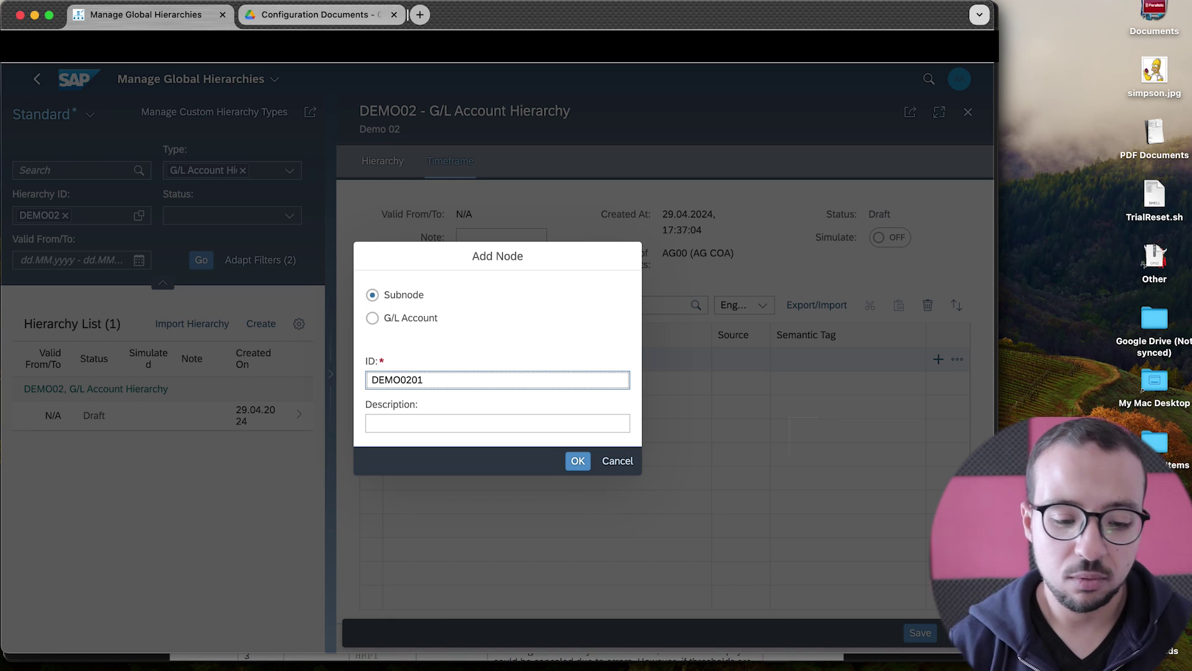
pyautogui.click(413, 421)
pyautogui.write('Demo02 lvl 1')
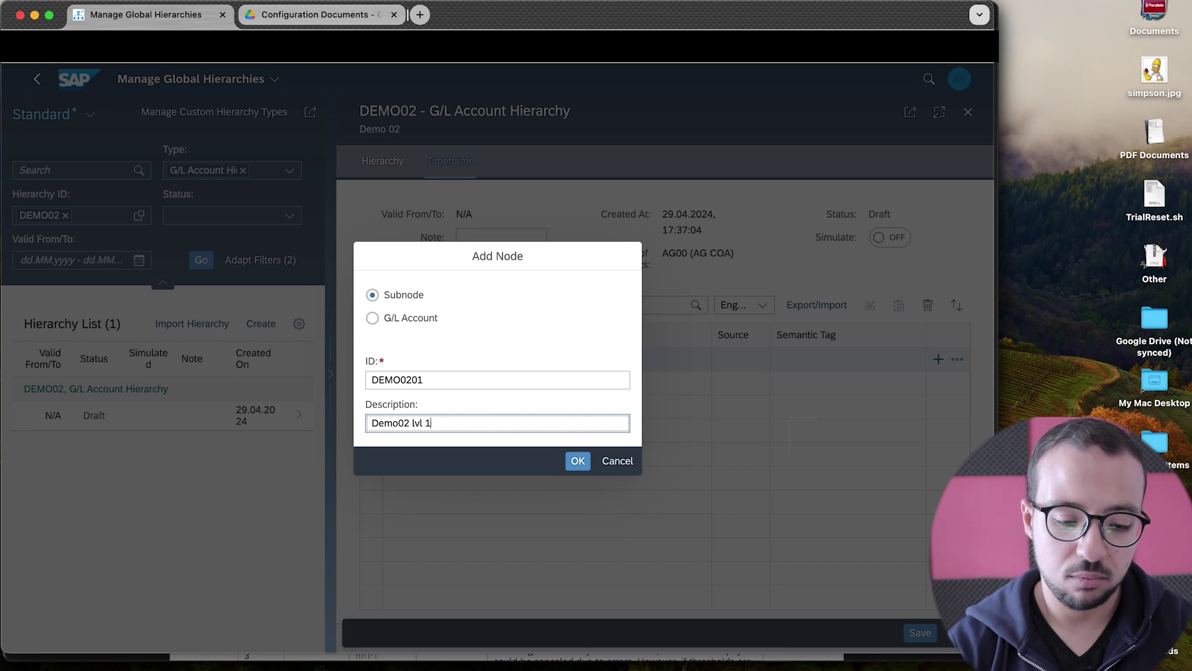
pyautogui.click(577, 462)
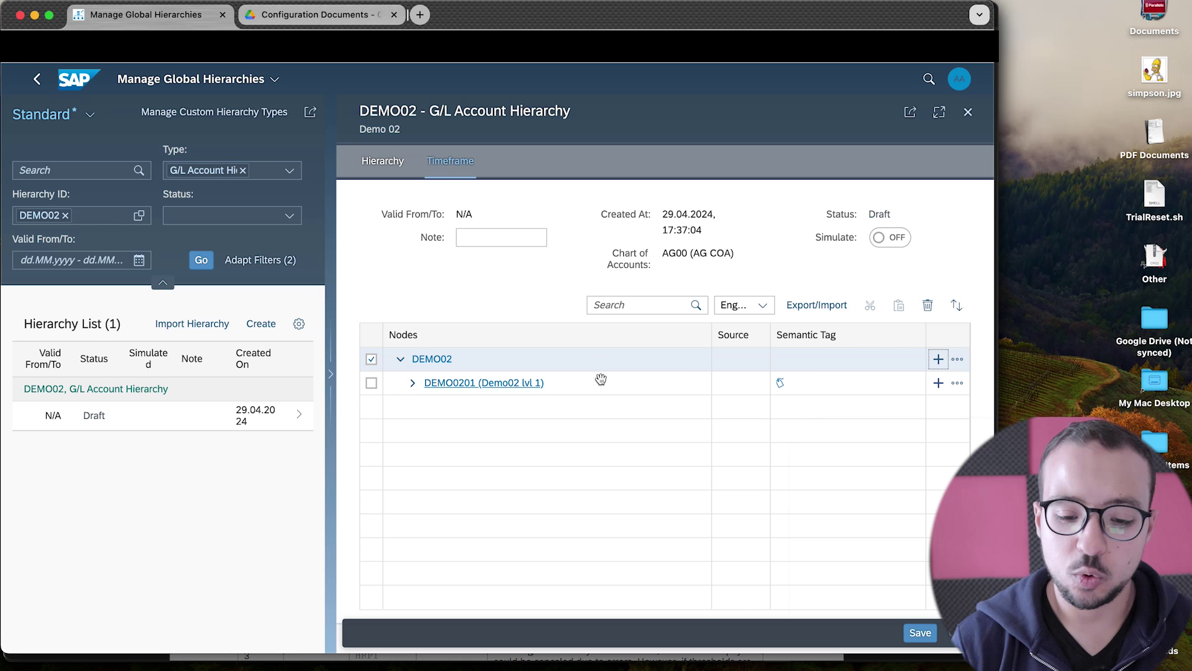
# Add a G/L account range from 310000 to 399999 under the DEMO0201 subnode
pyautogui.click(938, 382)
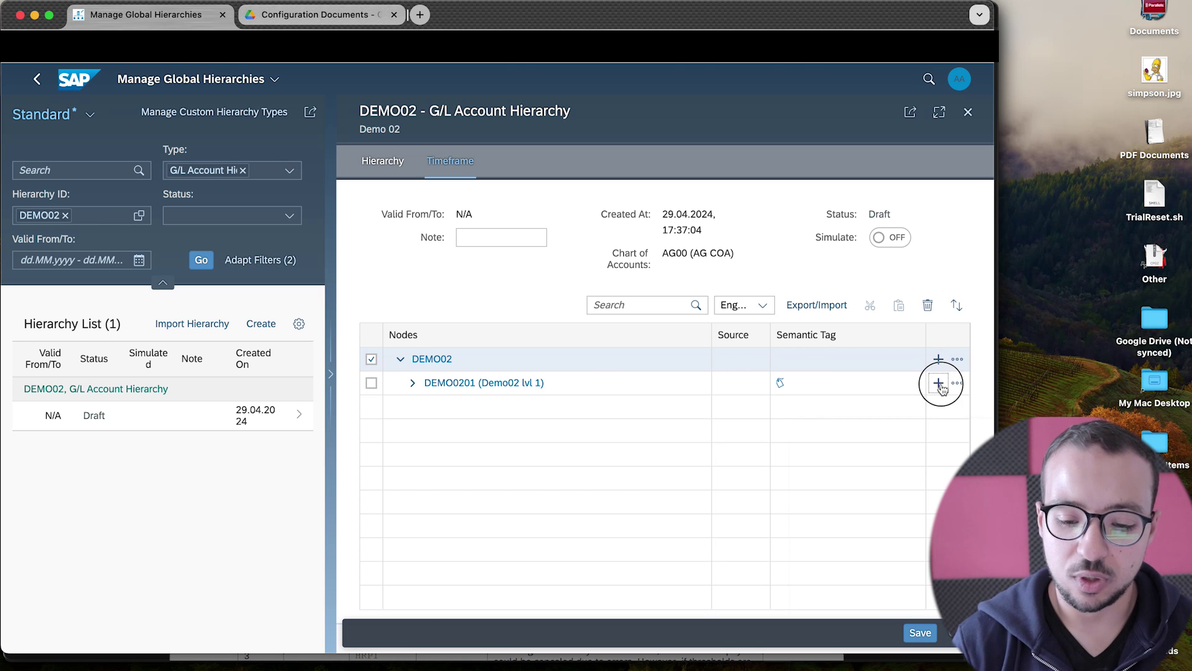
pyautogui.click(401, 316)
pyautogui.click(434, 382)
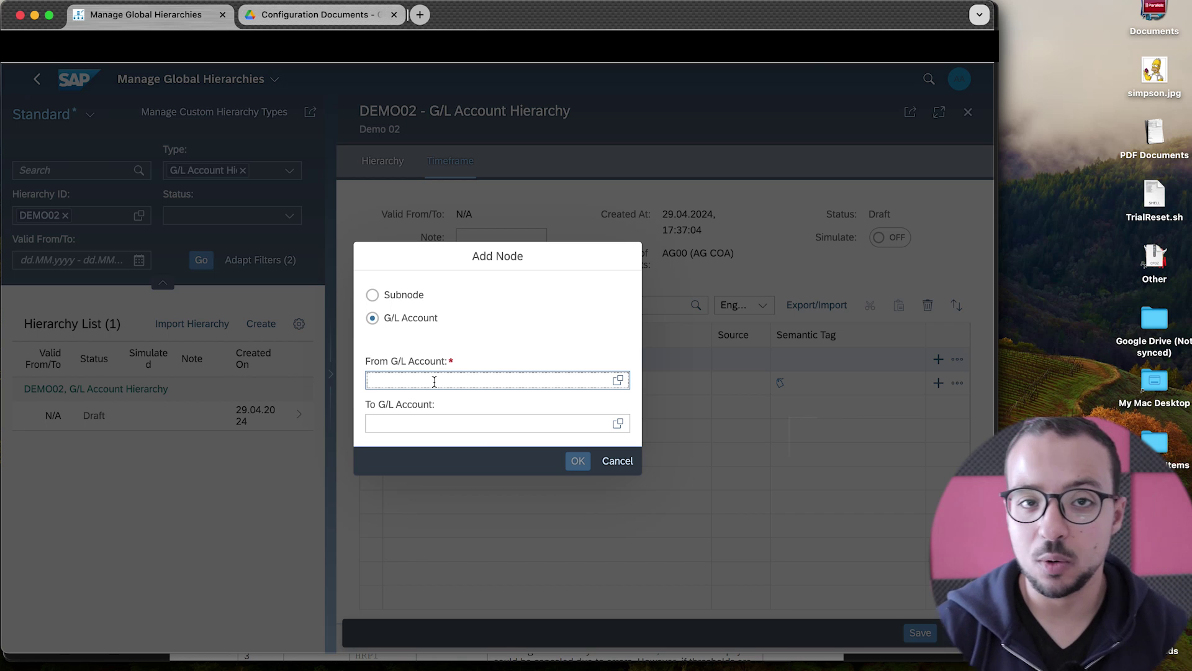
pyautogui.write('31')
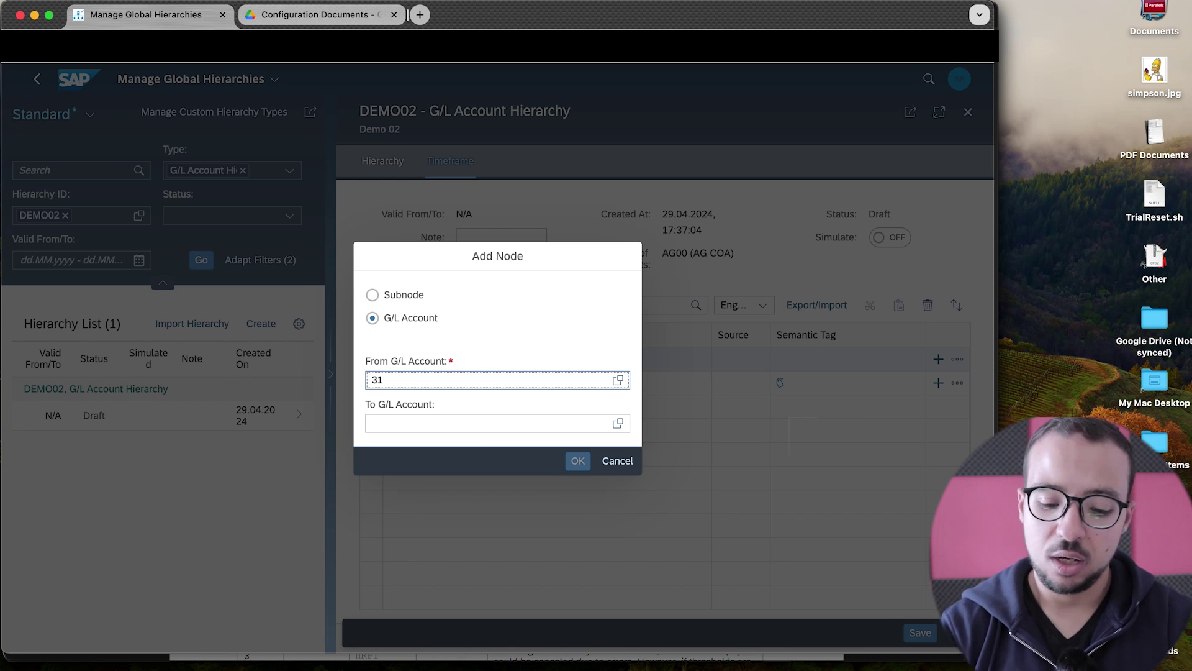
pyautogui.write('0000')
pyautogui.press('Tab')
pyautogui.write('199')
pyautogui.press('BackSpace')
pyautogui.press('BackSpace')
pyautogui.press('BackSpace')
pyautogui.write('399999')
pyautogui.press('Return')
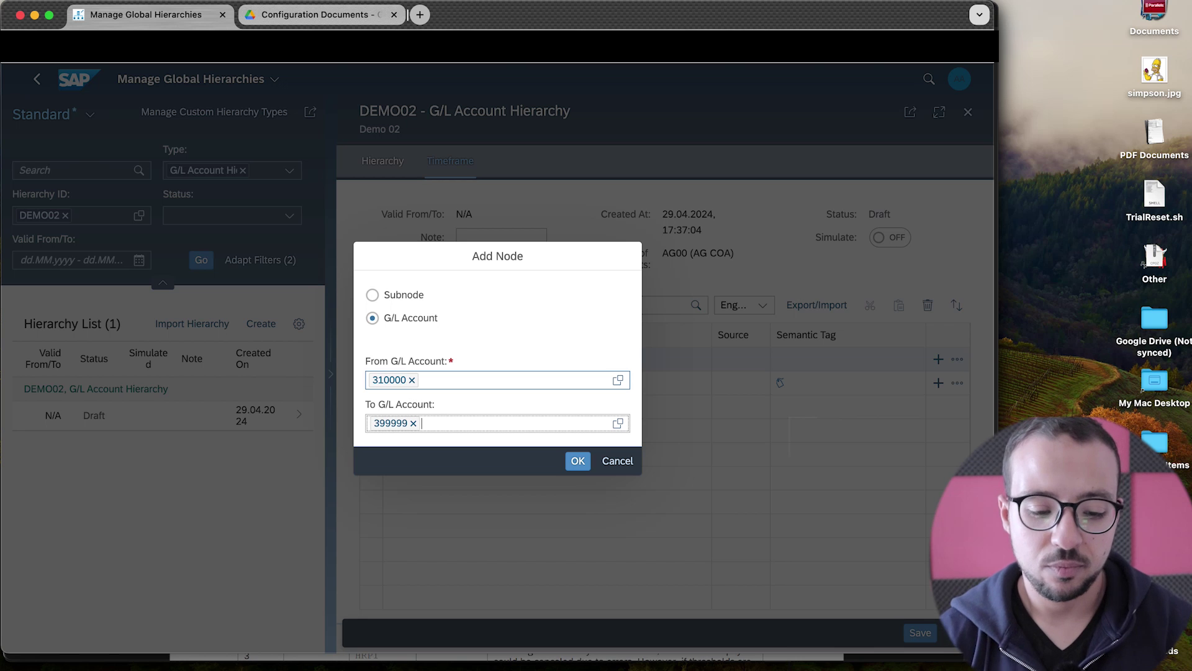
pyautogui.click(578, 460)
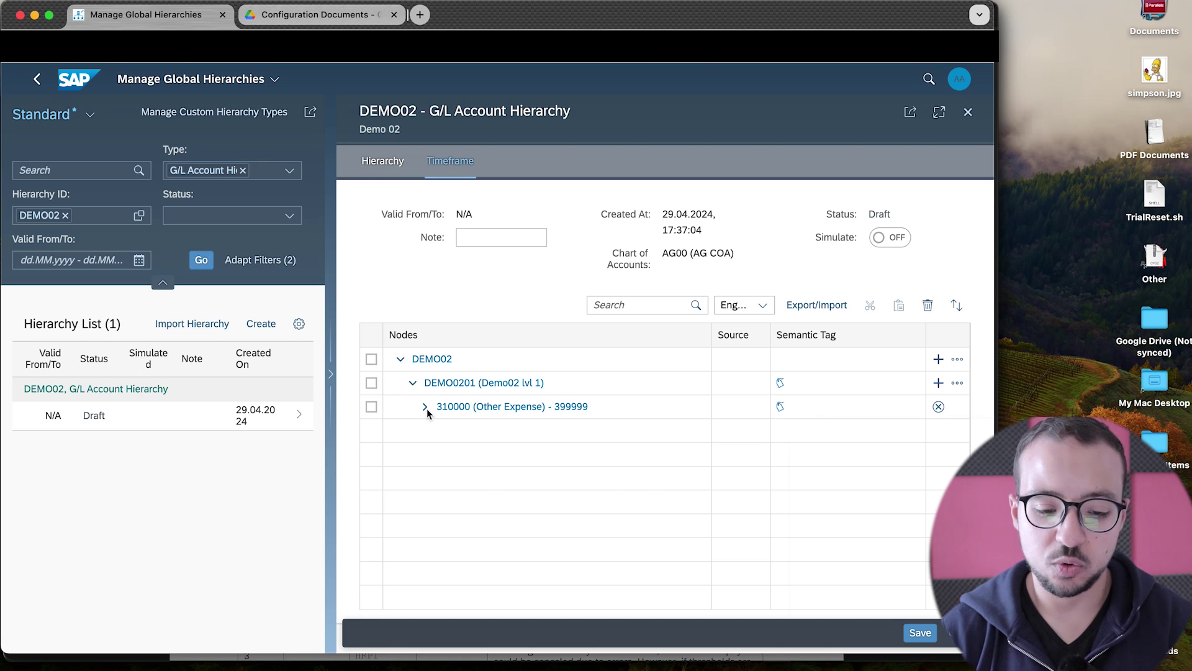
# Expand the G/L account range to review its accounts and save the DEMO02 hierarchy
pyautogui.click(426, 408)
pyautogui.scroll(-3, 566, 484)
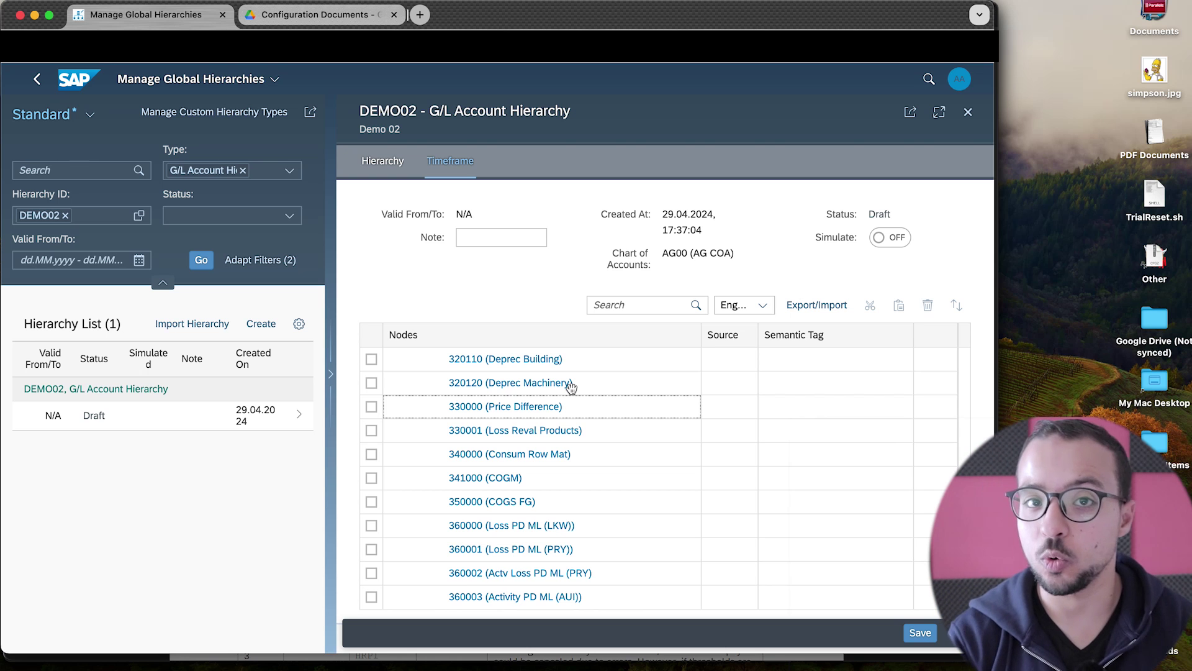
pyautogui.scroll(3, 497, 382)
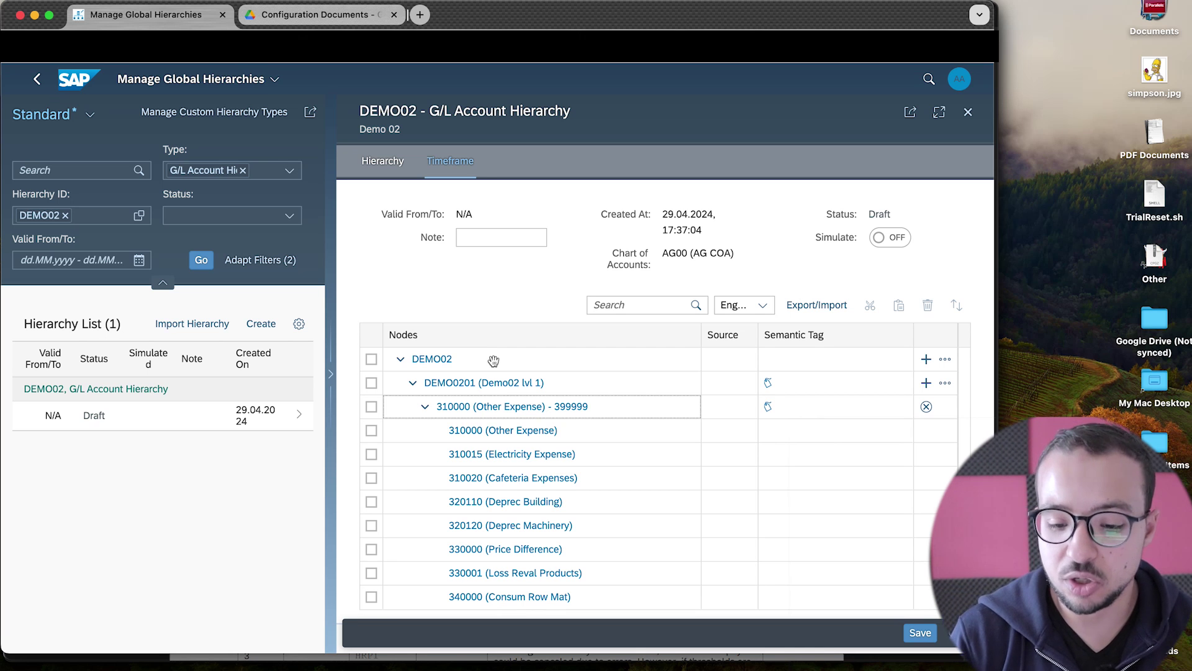
pyautogui.click(919, 634)
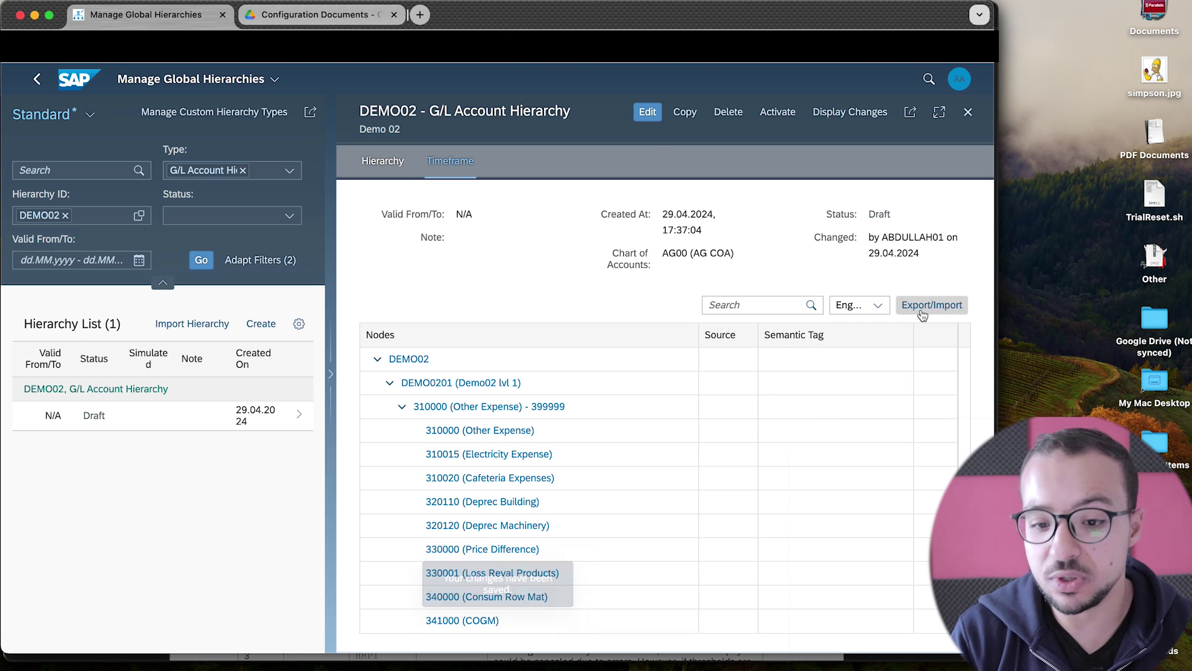
# Activate the DEMO02 G/L account hierarchy and return to the home page
pyautogui.click(778, 113)
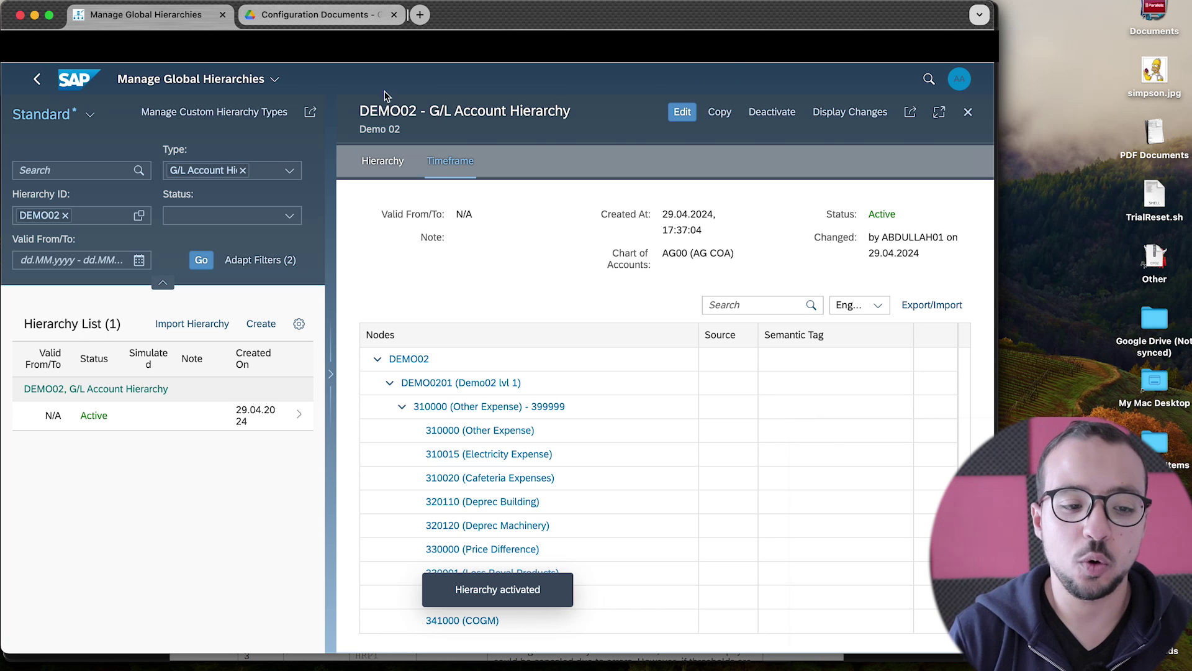
pyautogui.click(72, 87)
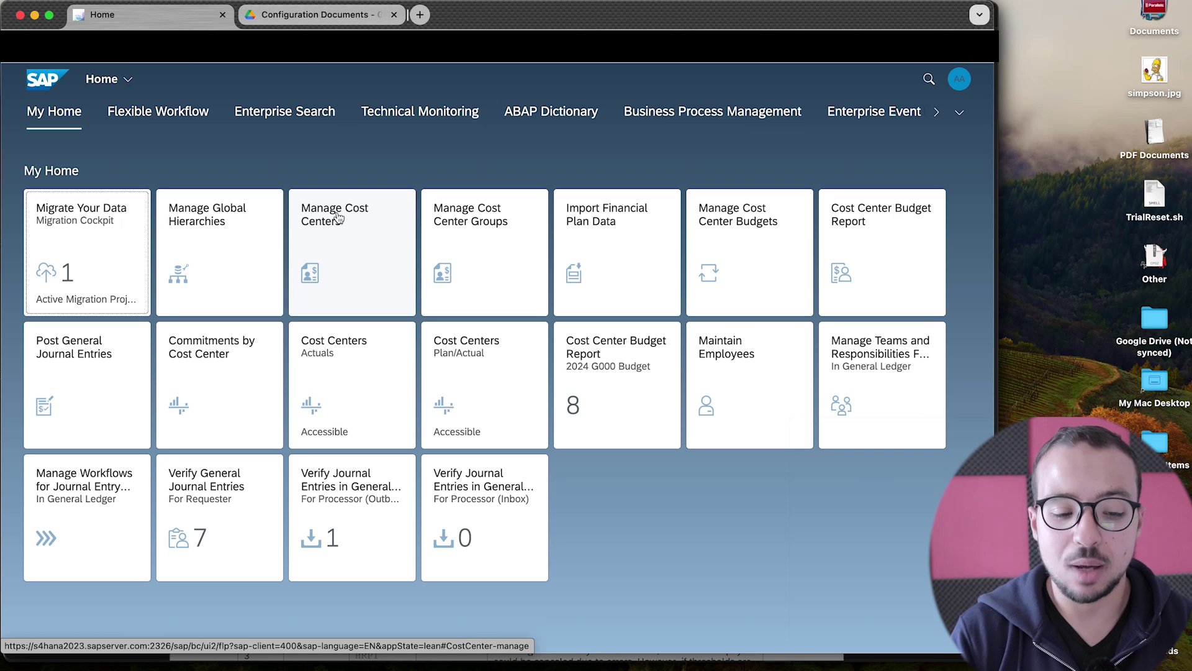
# Open Manage Cost Centers and list the cost centers of controlling area G000
pyautogui.click(355, 241)
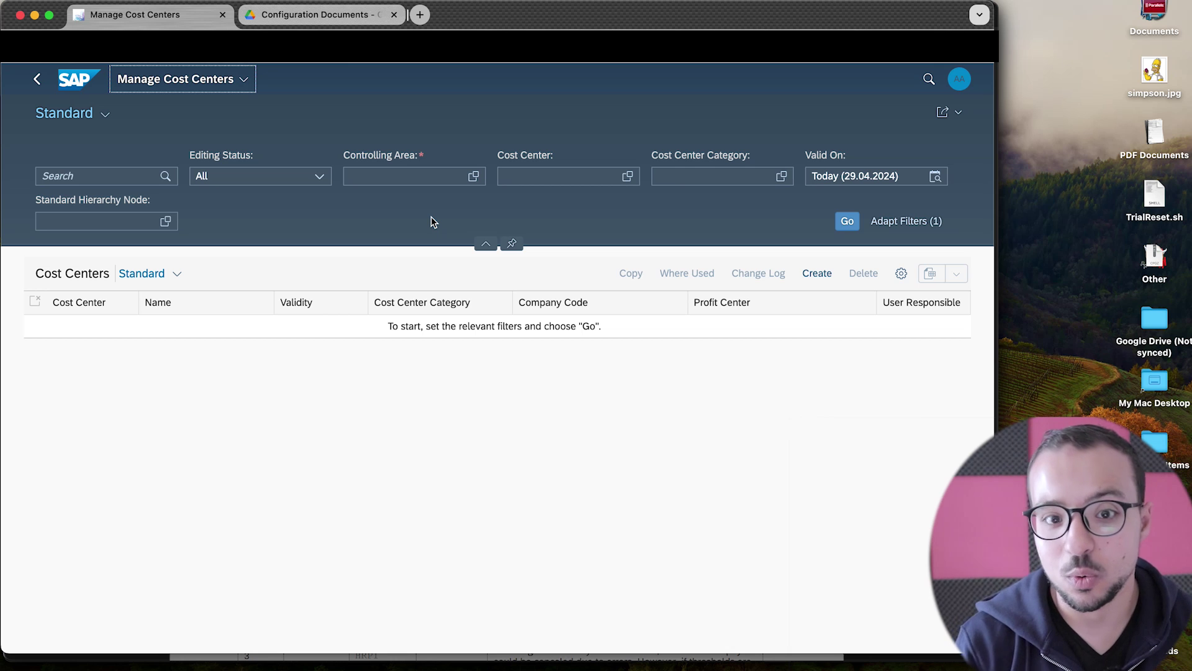
pyautogui.click(410, 171)
pyautogui.write('g00')
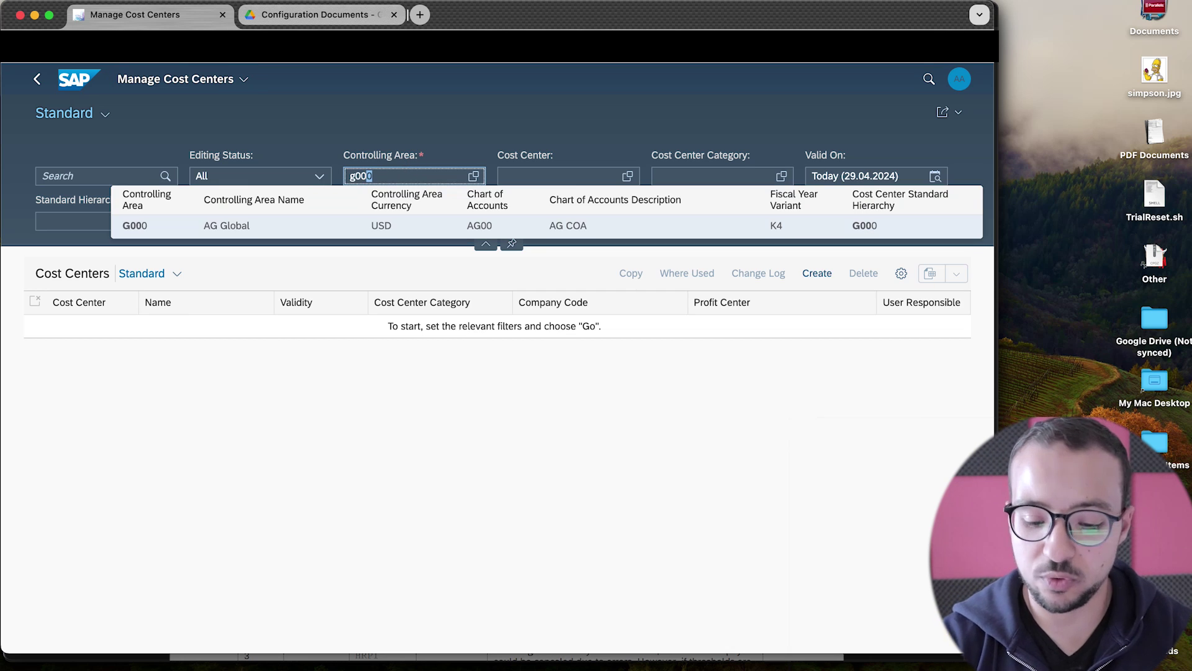
pyautogui.write('0')
pyautogui.press('Return')
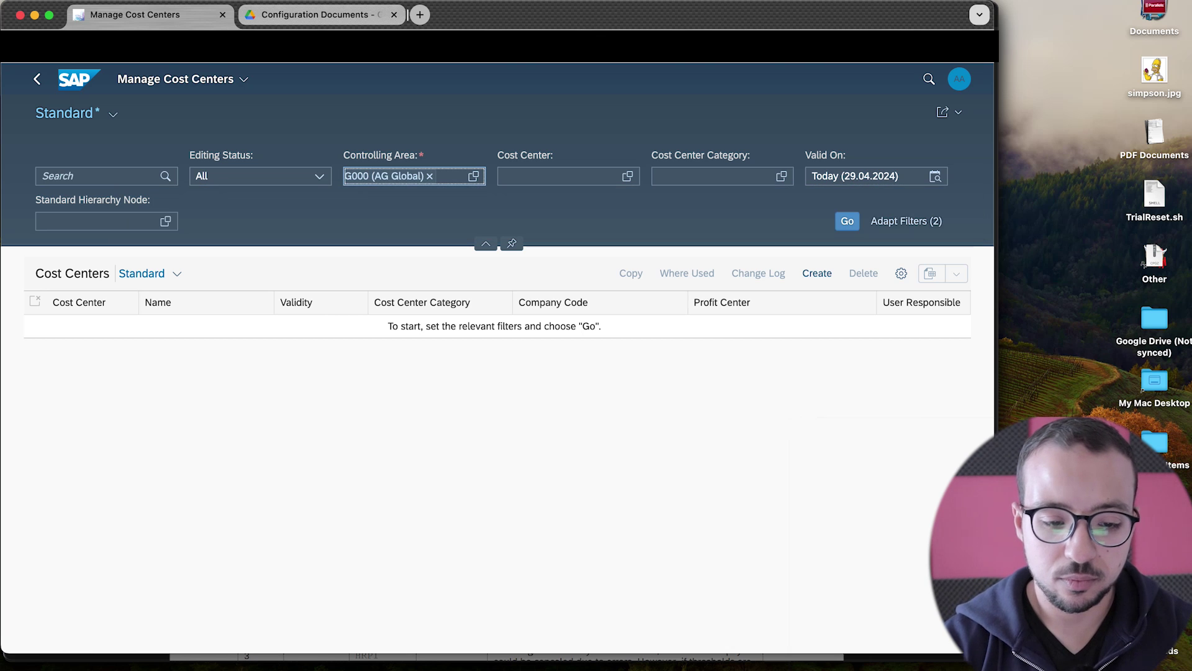
pyautogui.click(540, 173)
pyautogui.click(846, 221)
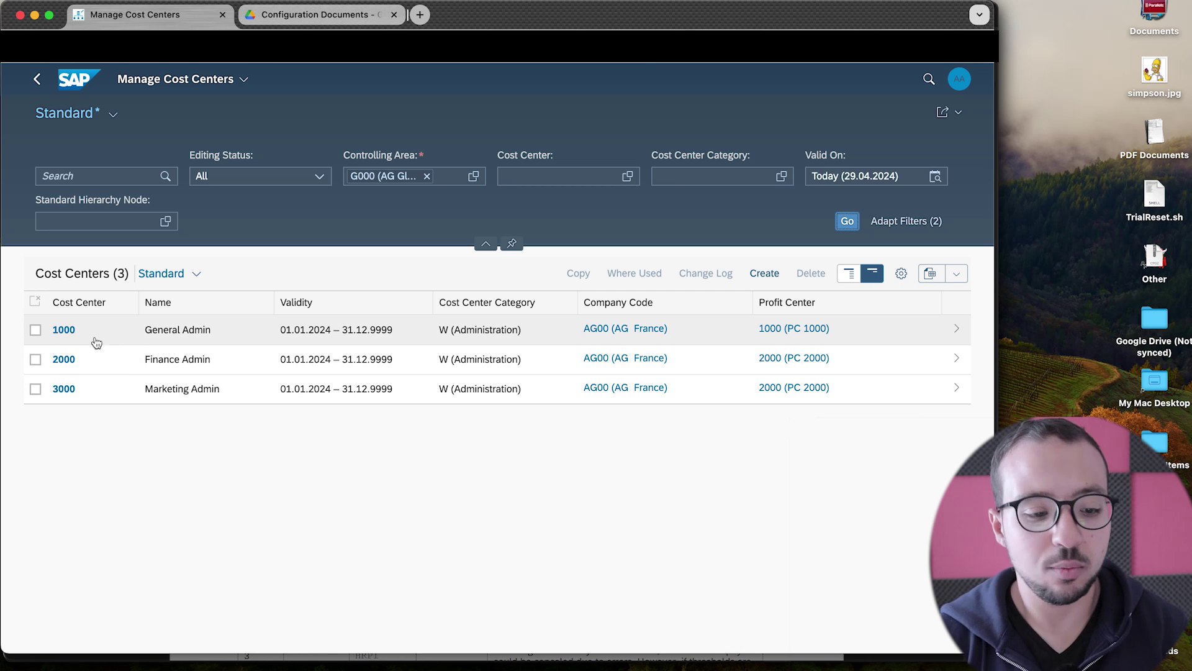
# Open cost center 1000 (General Admin) for editing and review its control indicators and budget availability control settings
pyautogui.click(953, 330)
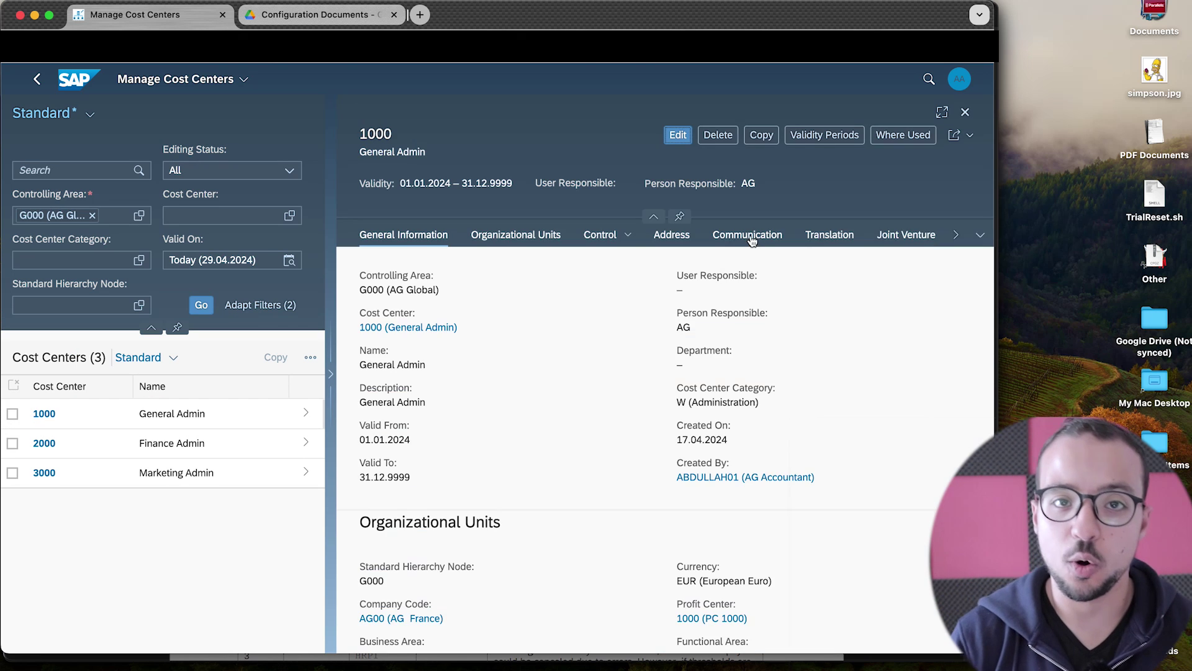
pyautogui.click(678, 135)
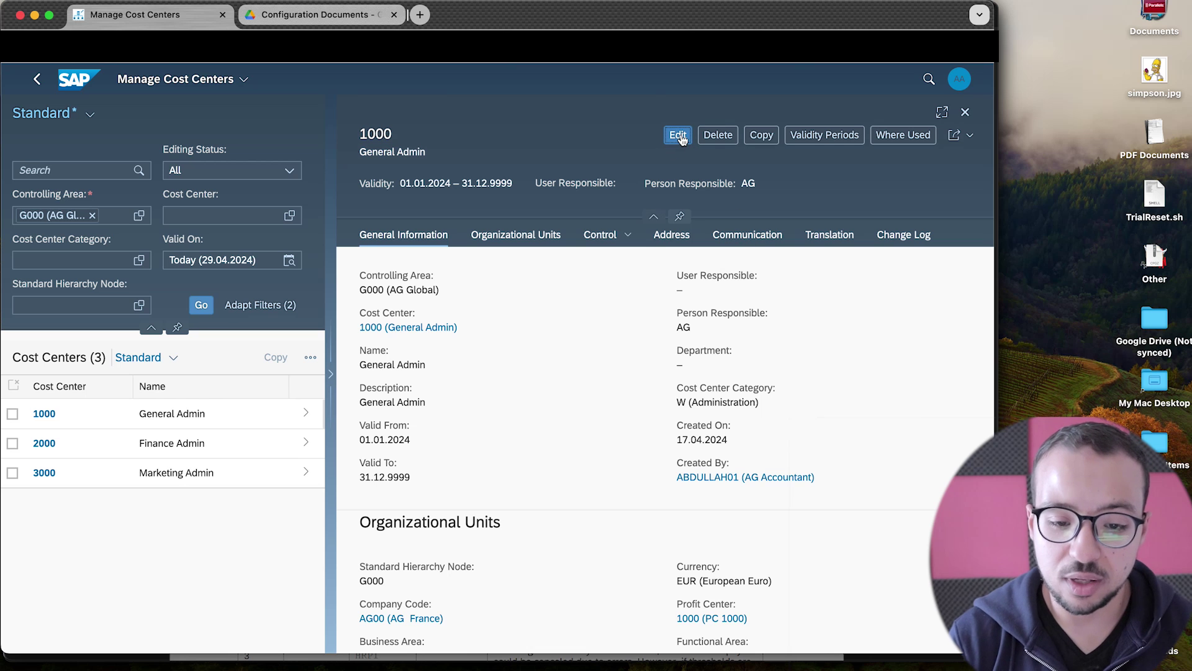
pyautogui.scroll(-7, 742, 402)
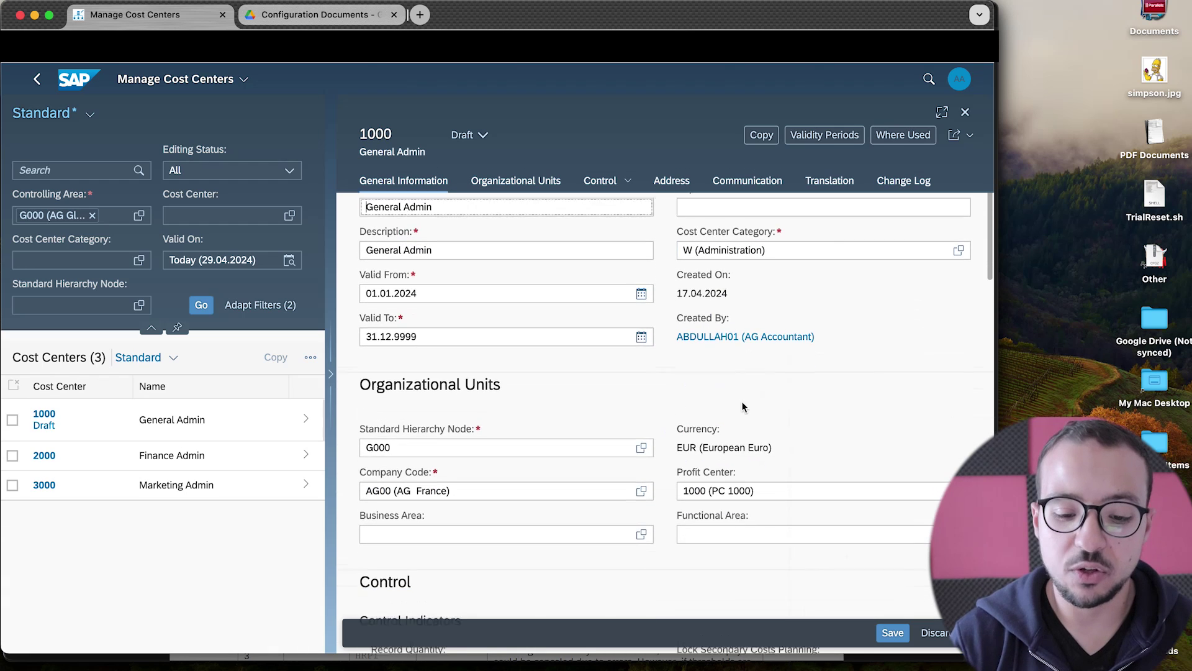
pyautogui.scroll(-5, 742, 403)
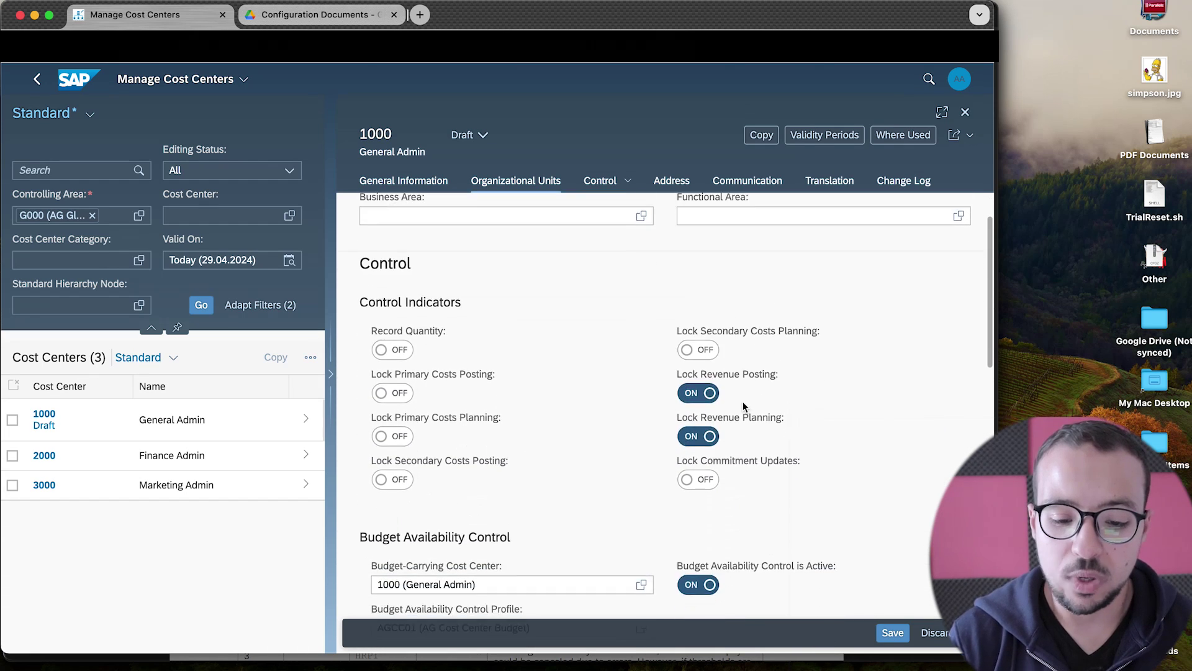
pyautogui.scroll(-2, 744, 401)
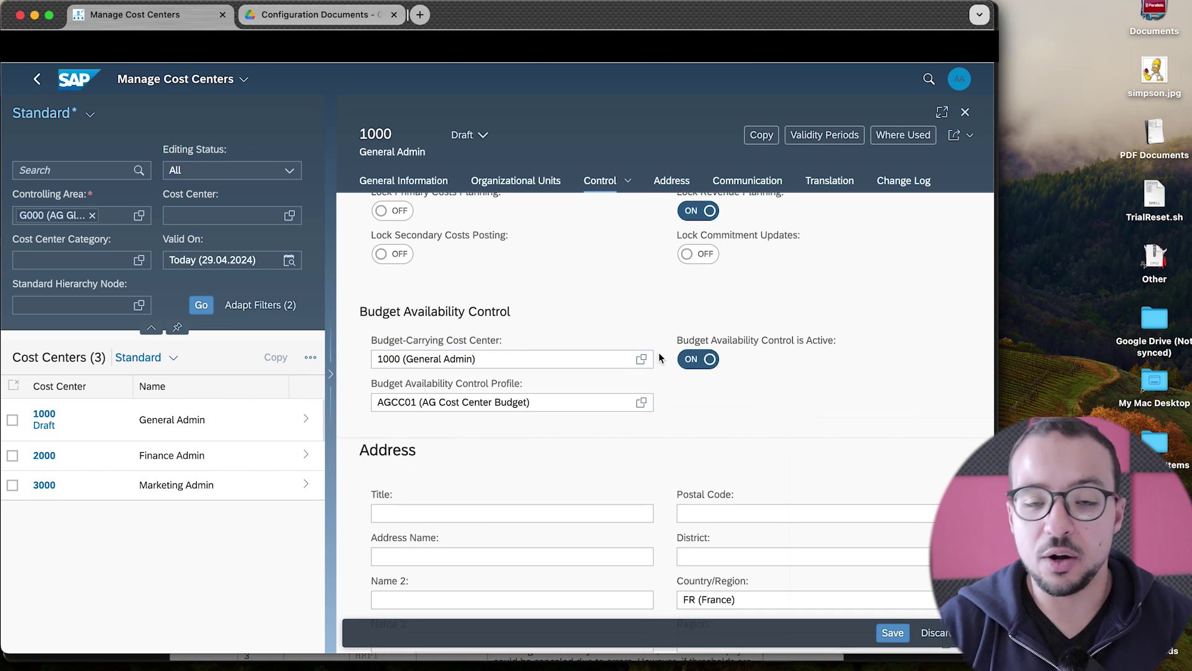
pyautogui.scroll(2, 659, 351)
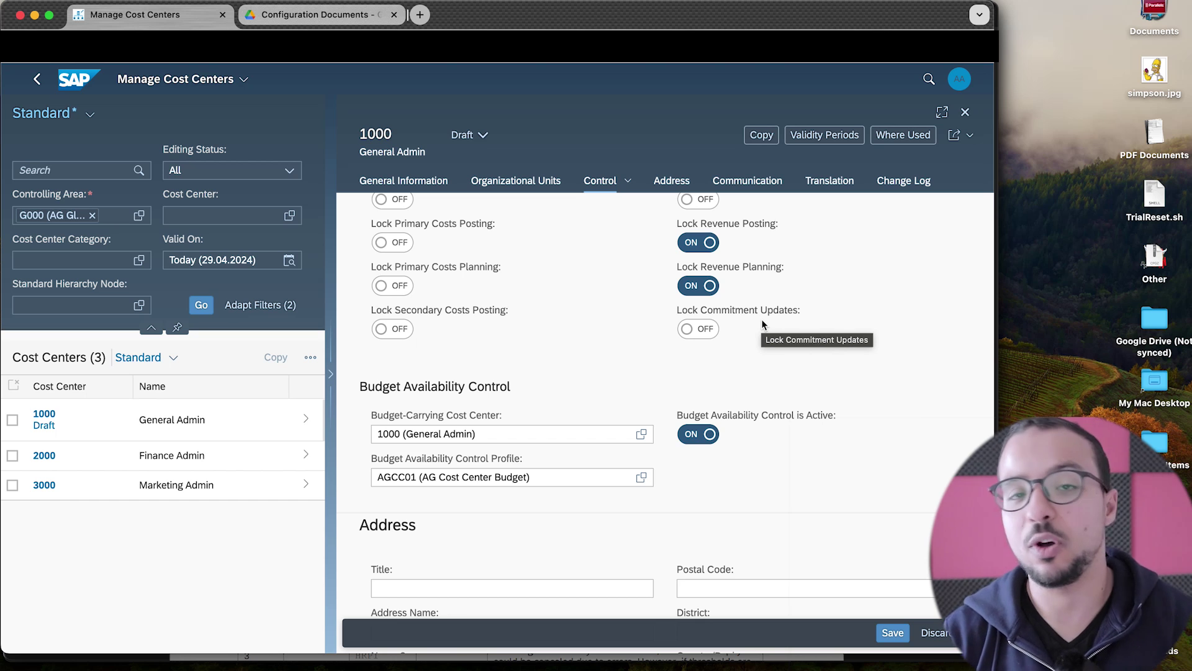
# Switch Lock Commitment Updates on and back off for cost center 1000, and save the cost center
pyautogui.click(699, 334)
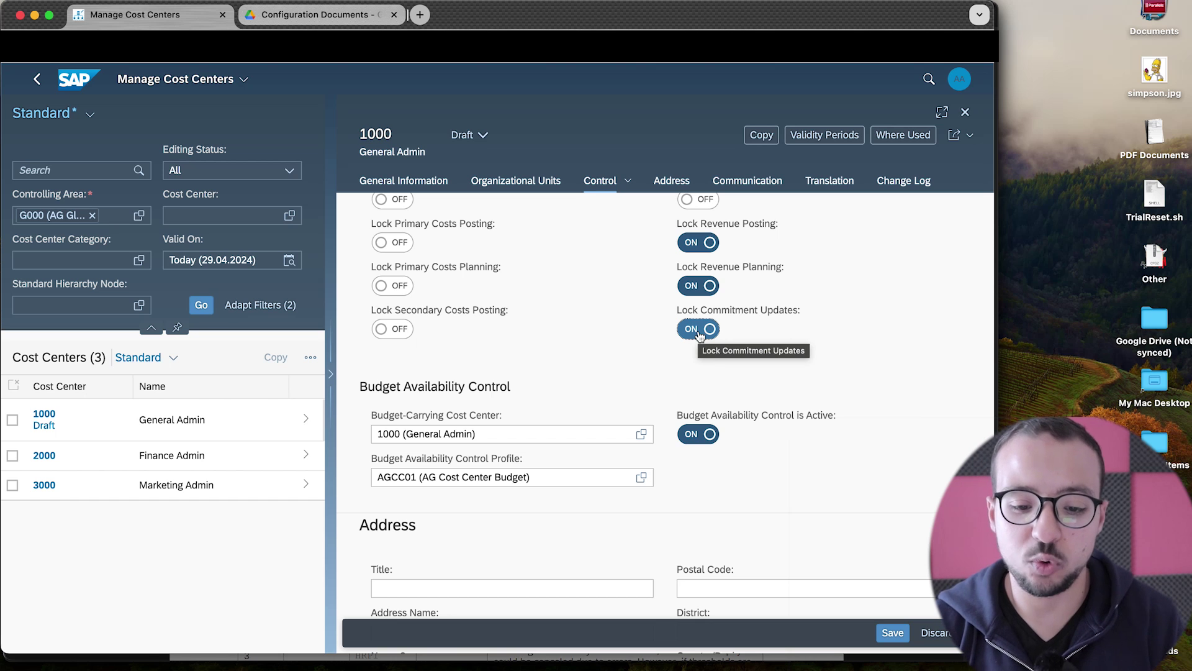
pyautogui.click(700, 336)
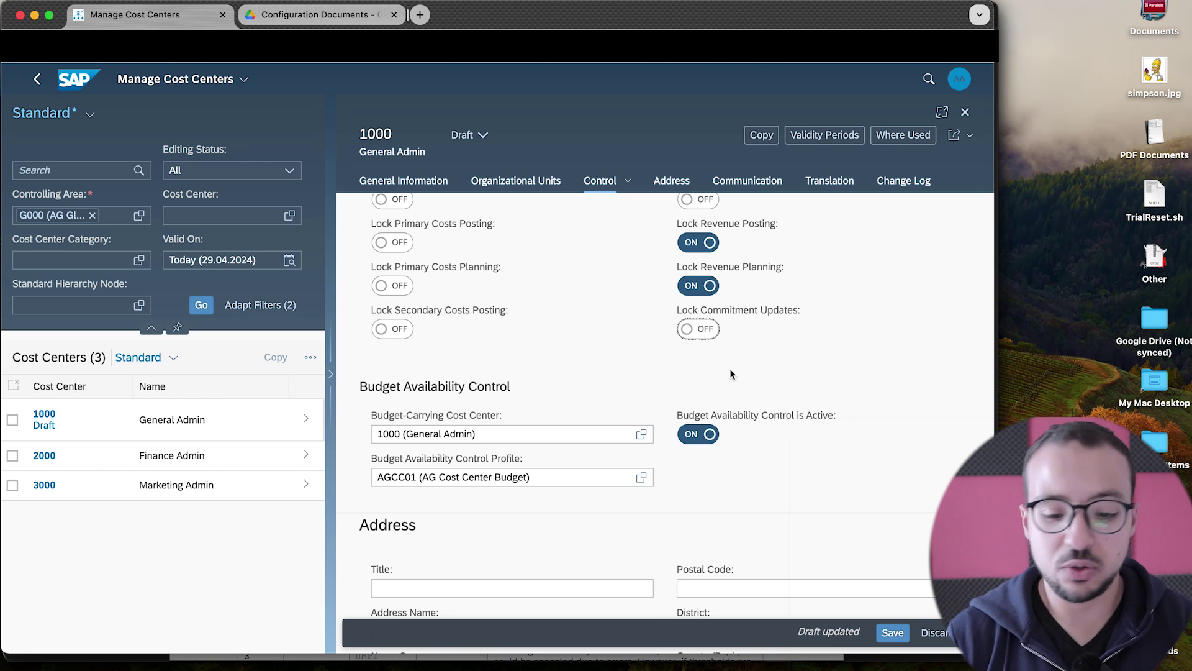
pyautogui.scroll(-3, 732, 369)
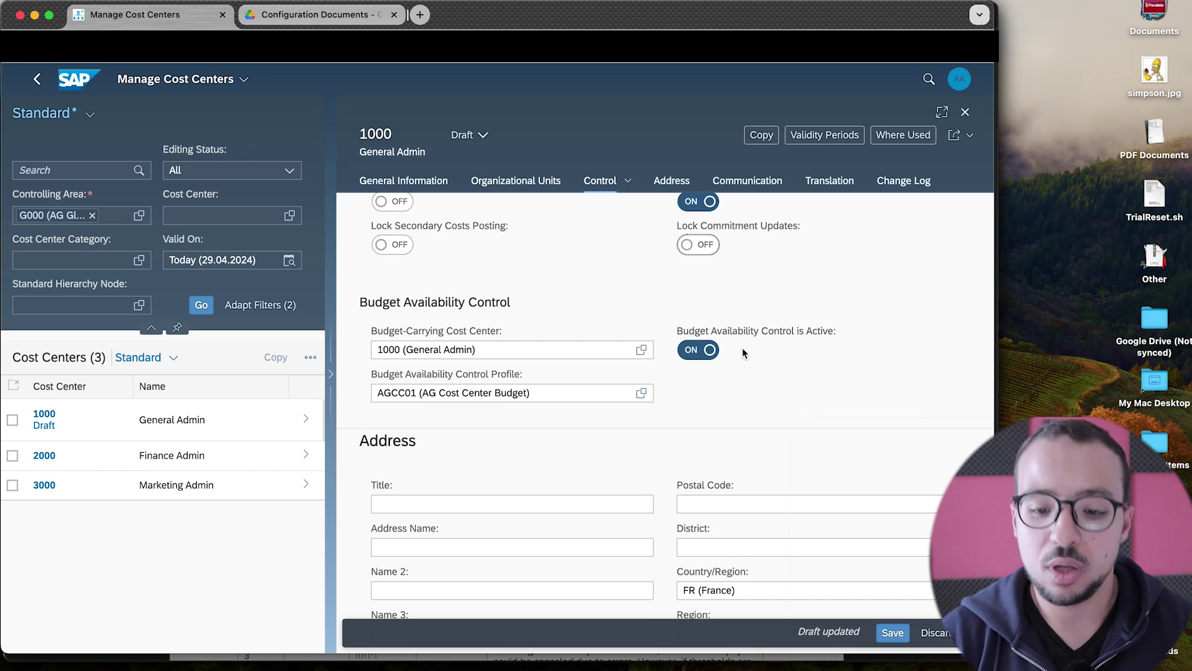
pyautogui.click(886, 633)
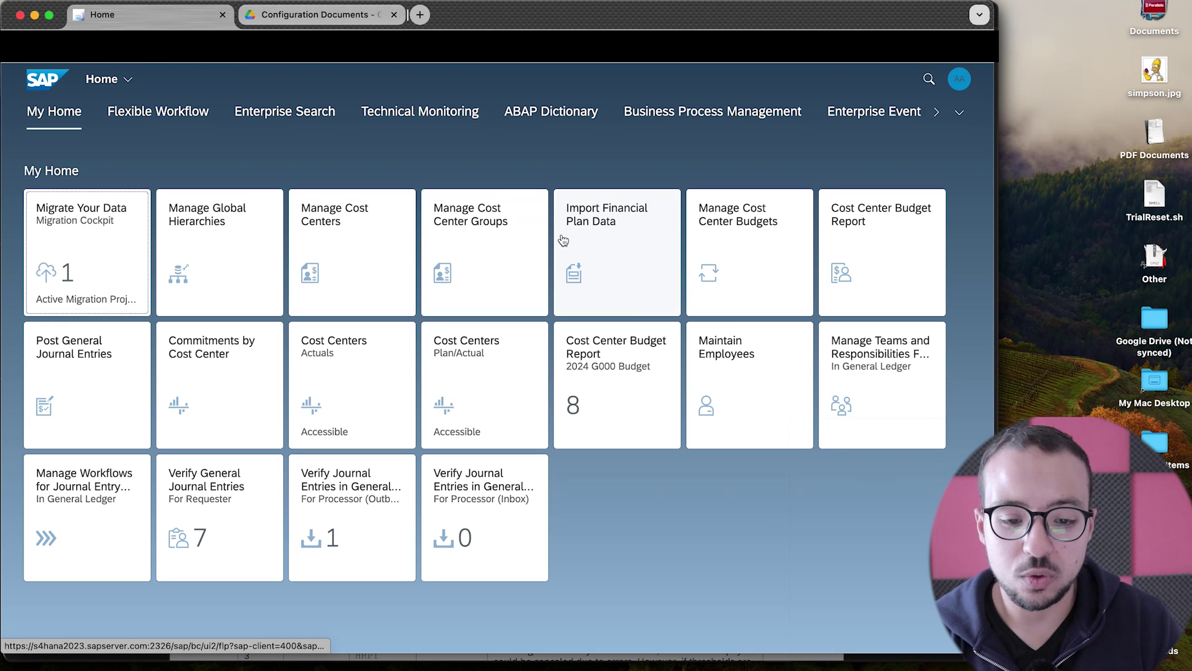
# Open Import Financial Plan Data and download the Cost Center Budgeting template with a comma separator
pyautogui.click(611, 248)
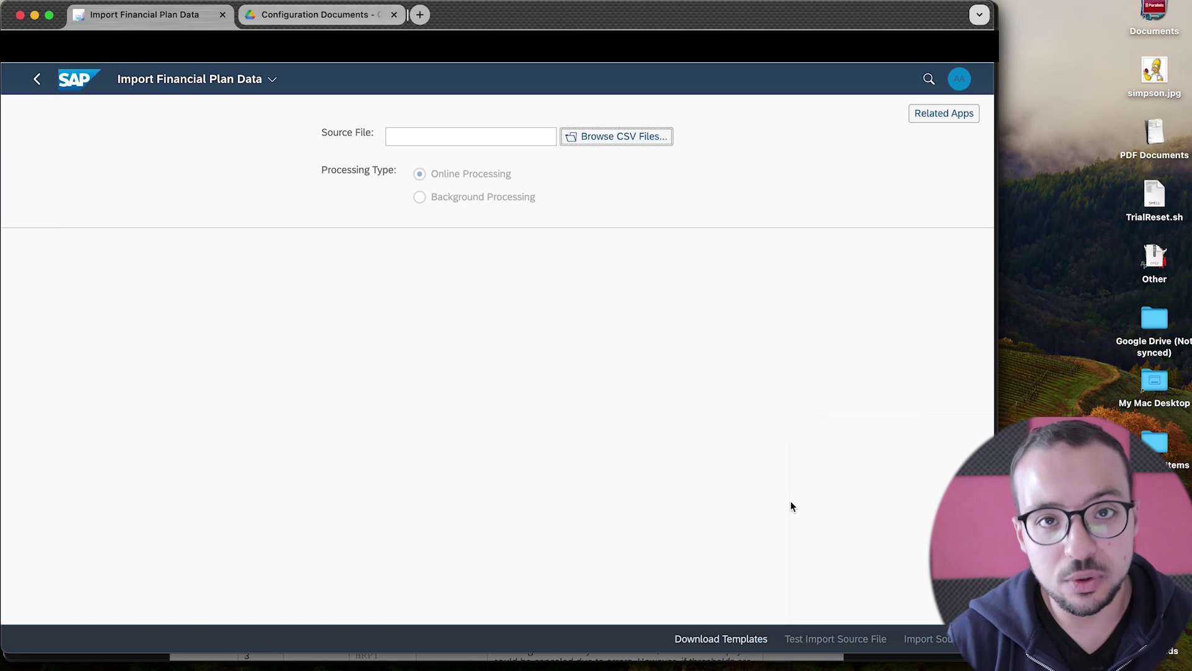
pyautogui.click(708, 644)
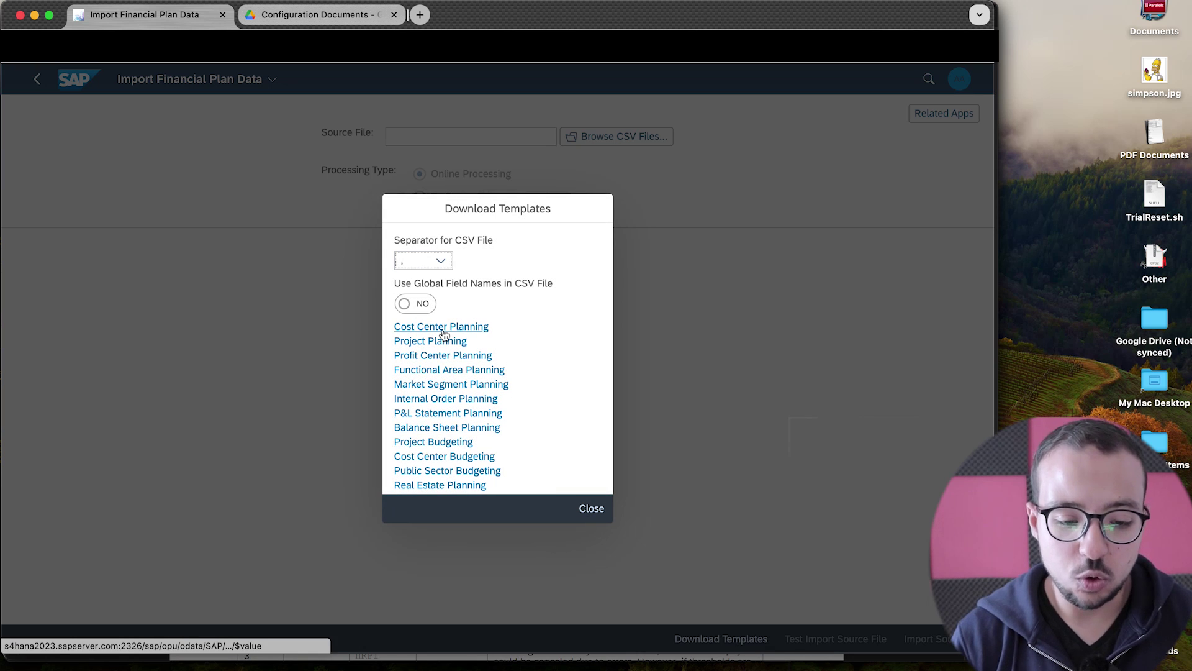
pyautogui.click(436, 463)
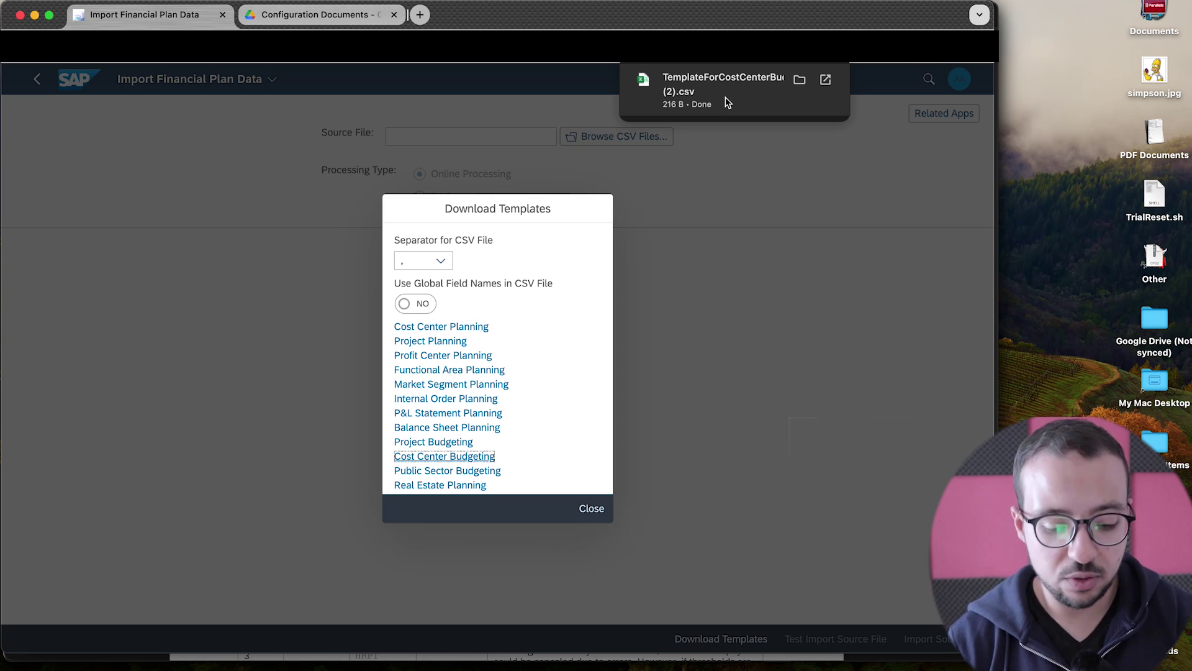
# Switch to the TemplateForCostCenterBudgeting file in Excel and examine its header rows, the X row and the budget lines
pyautogui.press('super+Tab')
pyautogui.press('super+Tab')
pyautogui.press('super+Tab')
pyautogui.press('super+Tab')
pyautogui.press('super+Tab')
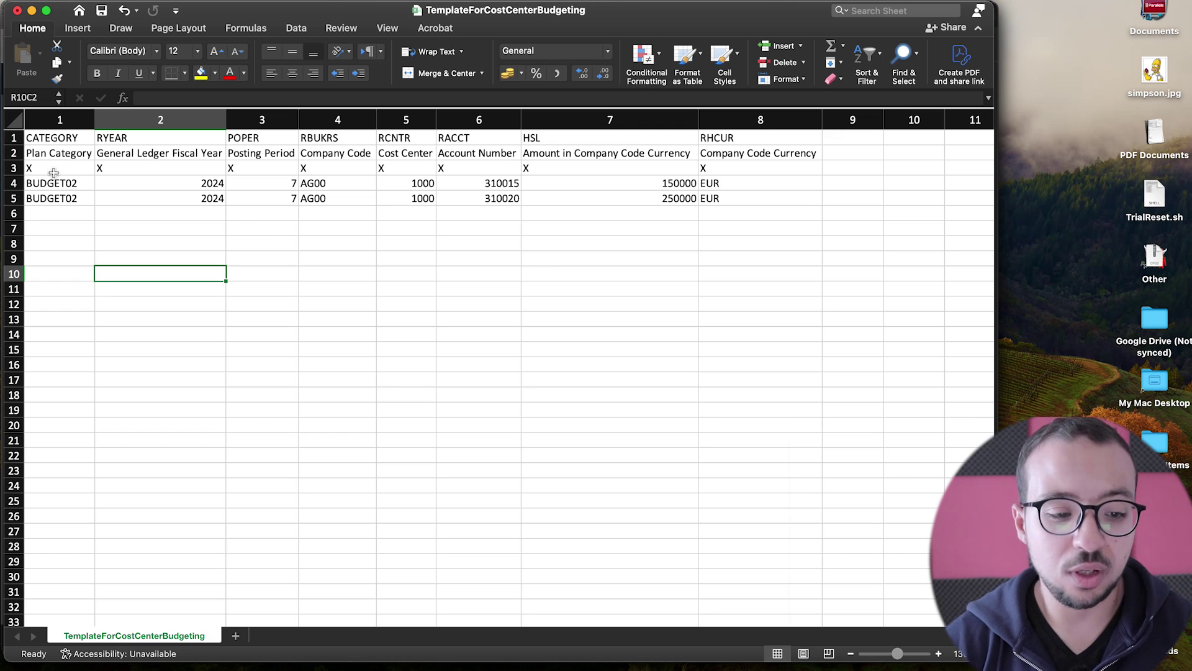
pyautogui.moveTo(33, 137); pyautogui.dragTo(319, 155)
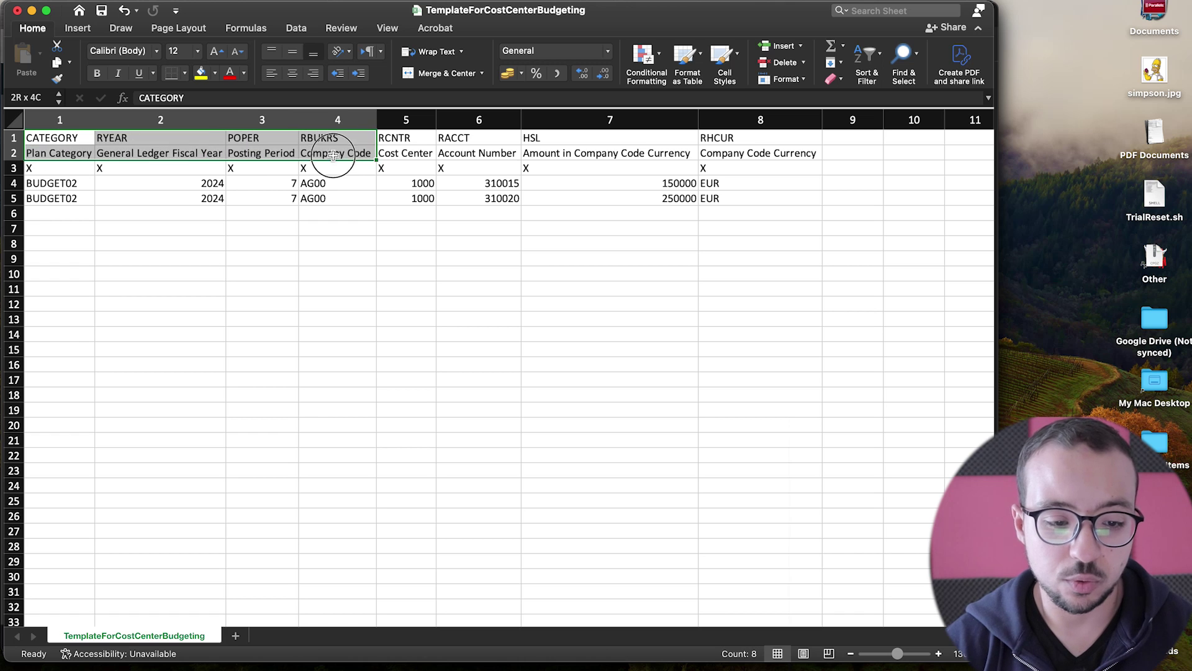
pyautogui.click(93, 137)
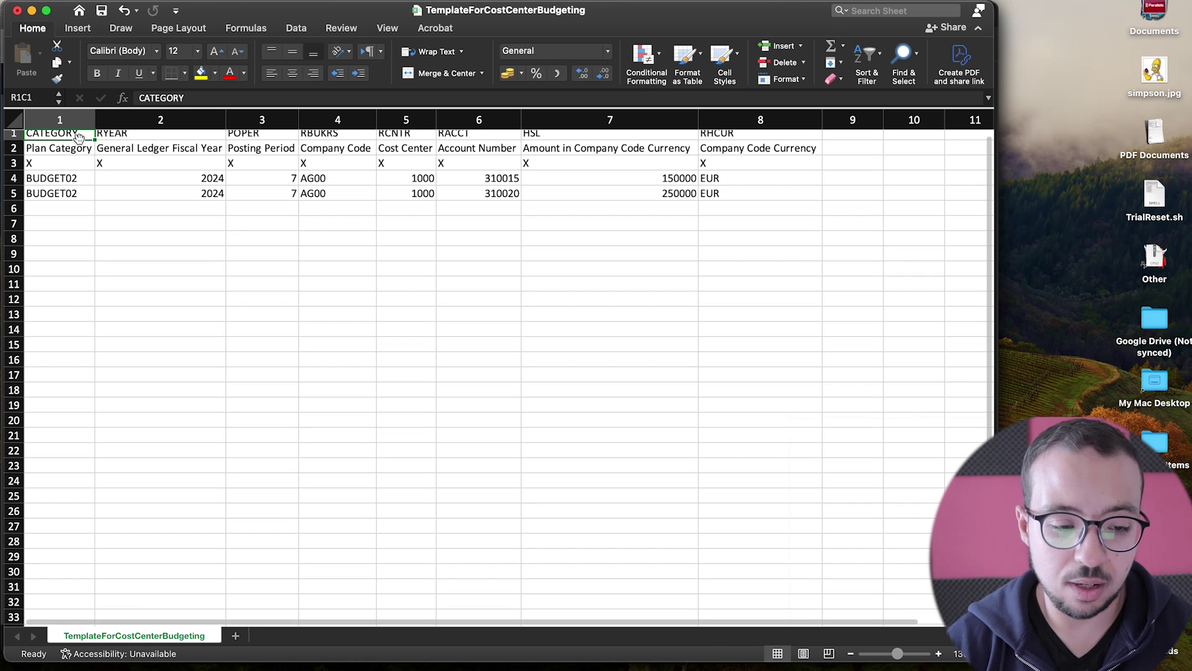
pyautogui.moveTo(47, 157); pyautogui.dragTo(681, 163)
pyautogui.moveTo(43, 183); pyautogui.dragTo(746, 213)
pyautogui.click(457, 260)
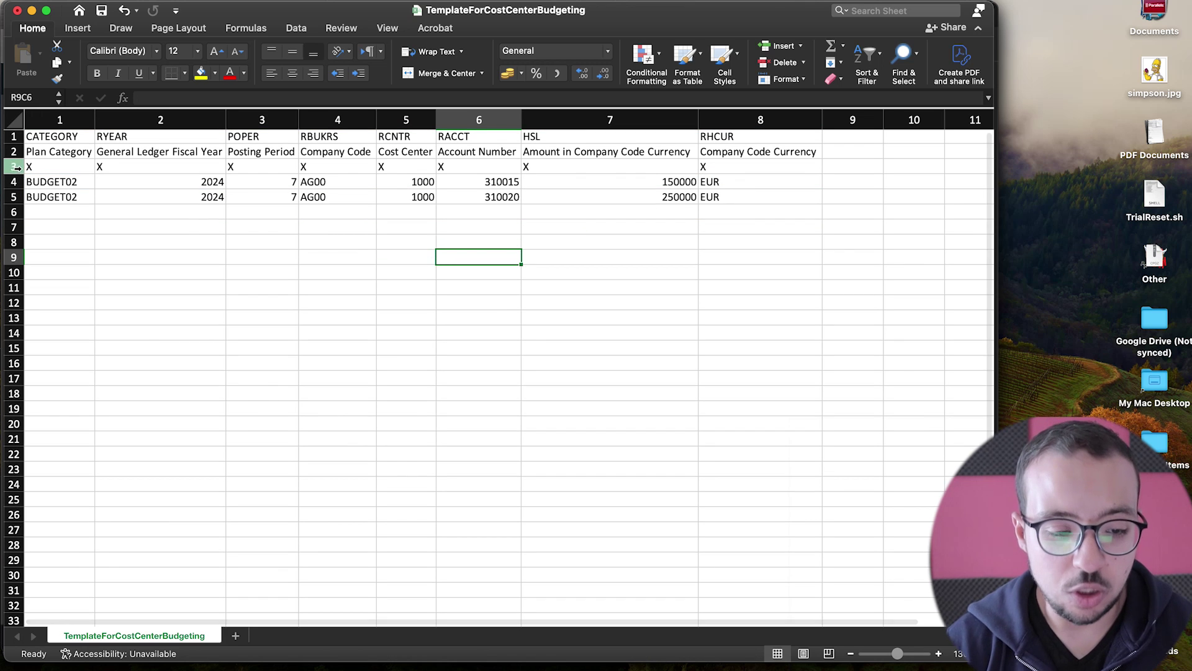
pyautogui.moveTo(28, 166); pyautogui.dragTo(528, 163)
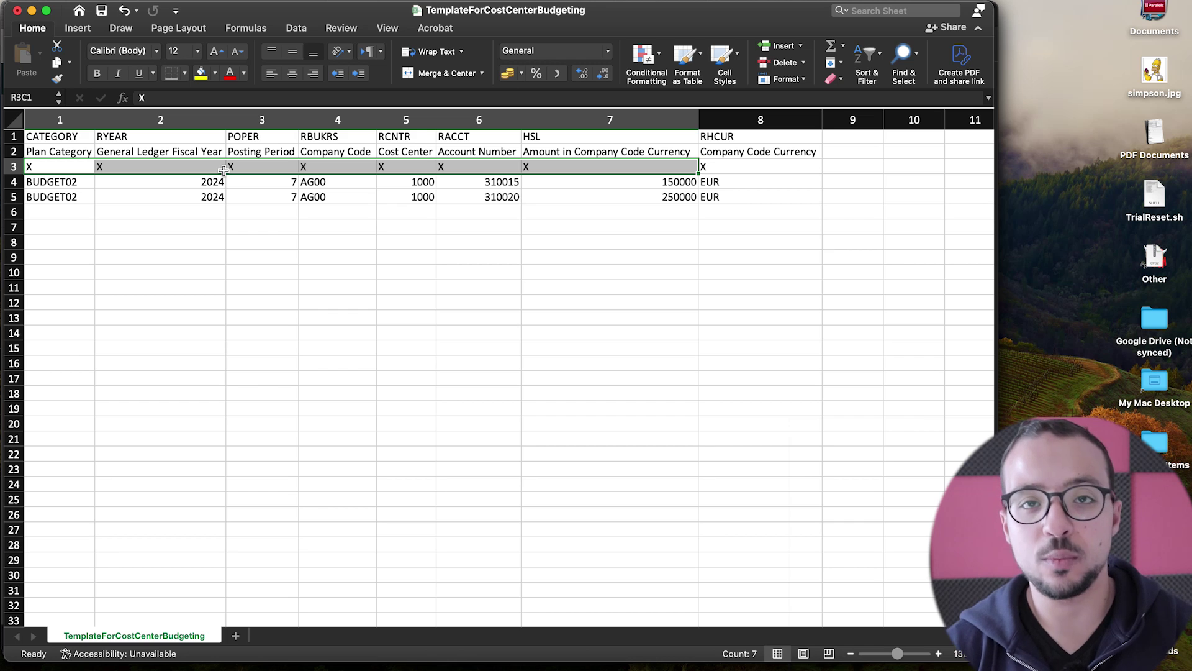
pyautogui.click(124, 169)
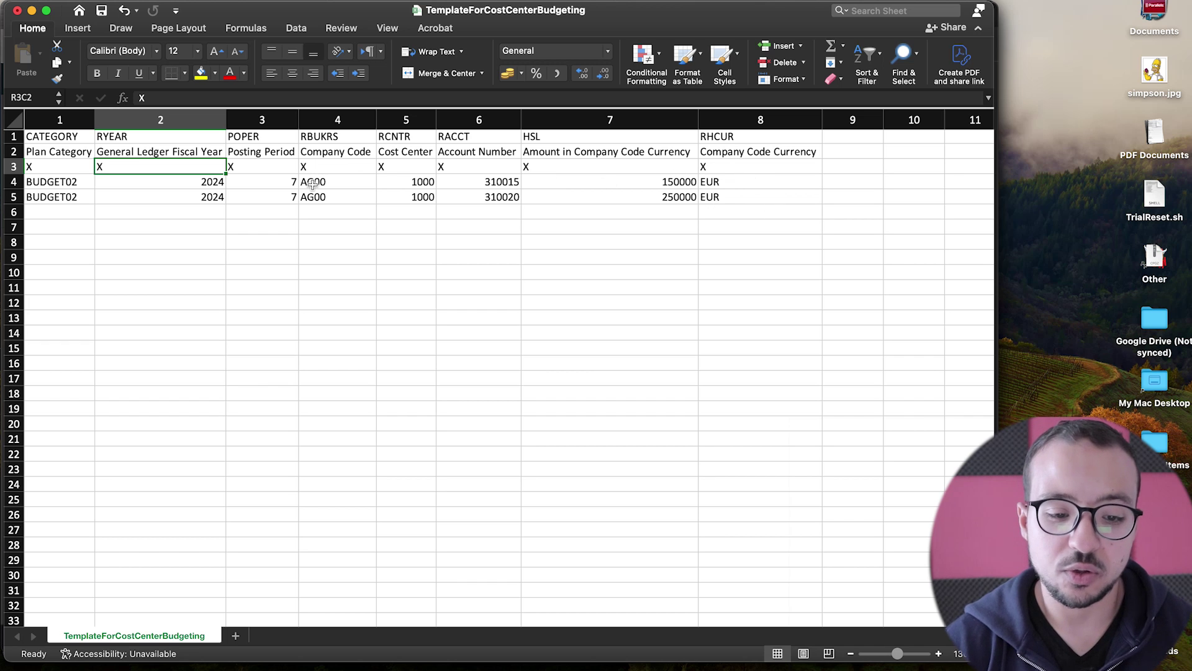
# Examine the cost center, account number and amount values of the two budget lines in the template
pyautogui.moveTo(391, 181); pyautogui.dragTo(396, 196)
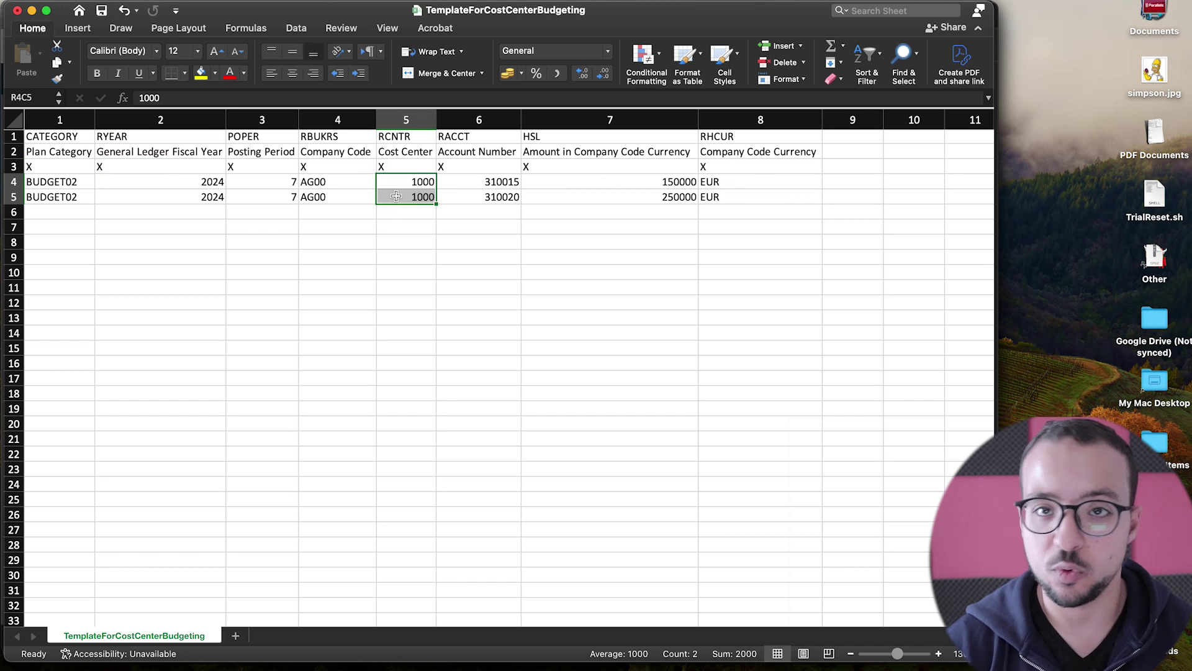
pyautogui.moveTo(475, 182); pyautogui.dragTo(476, 199)
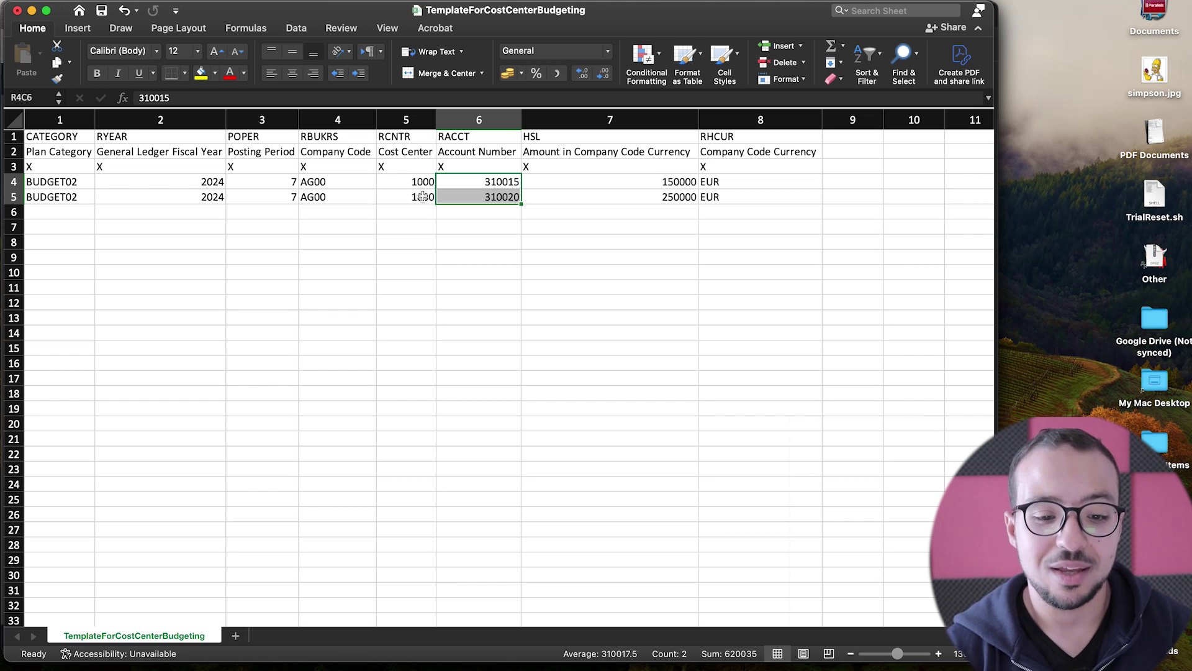
pyautogui.click(462, 275)
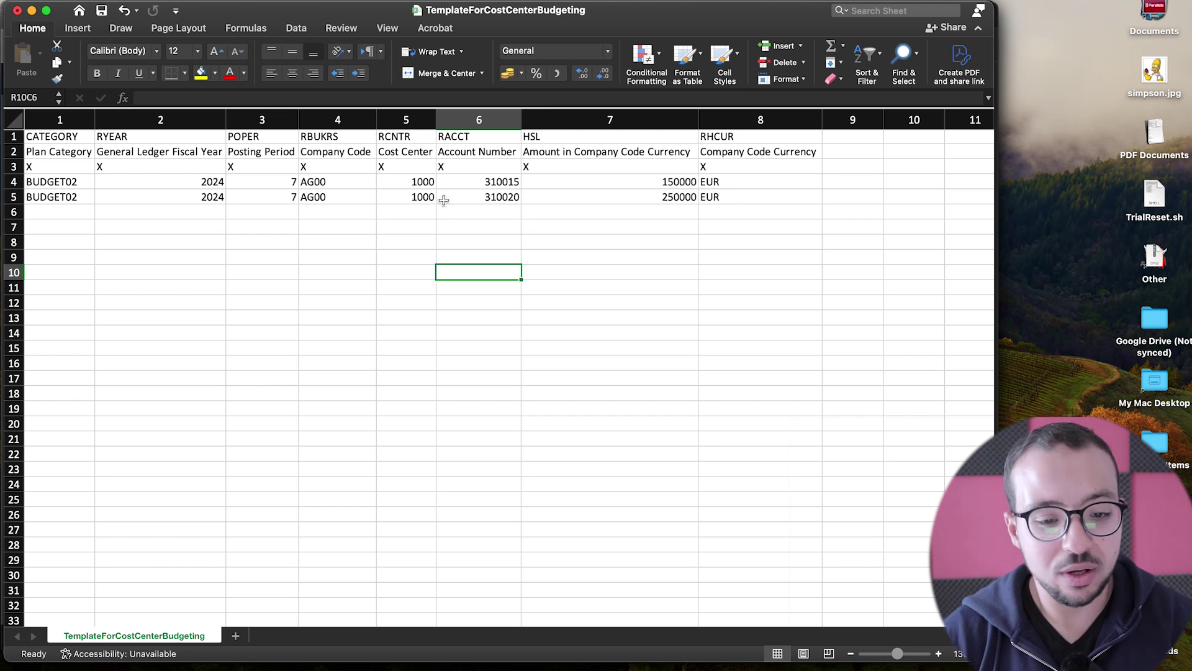
pyautogui.click(493, 183)
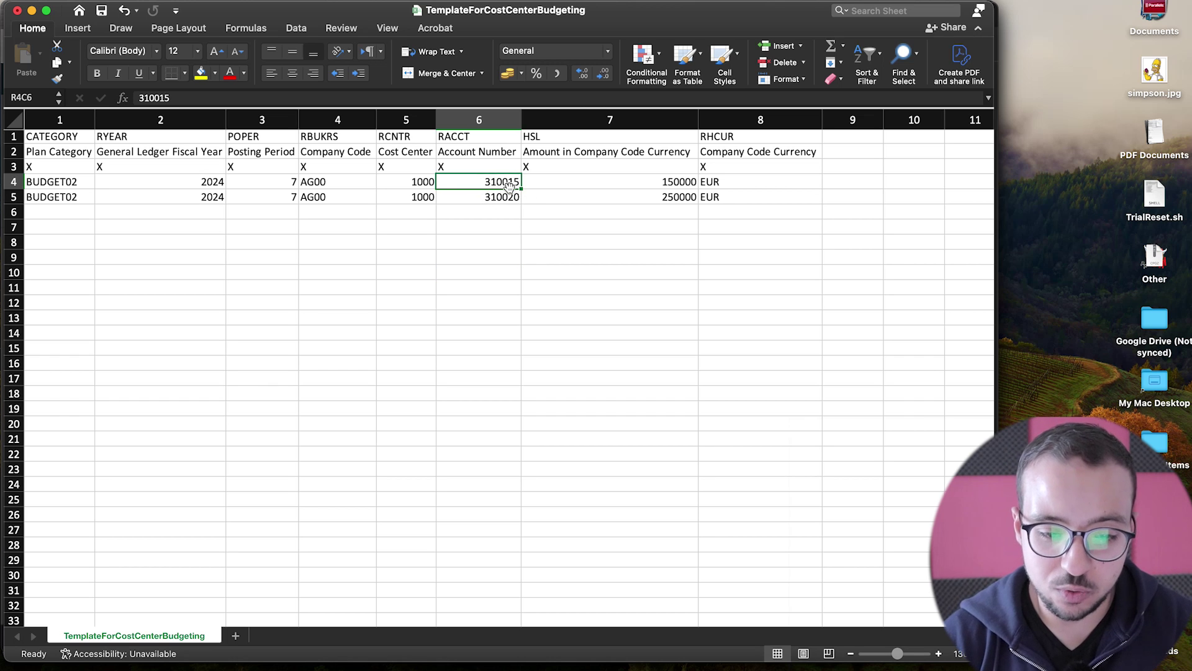
pyautogui.click(649, 185)
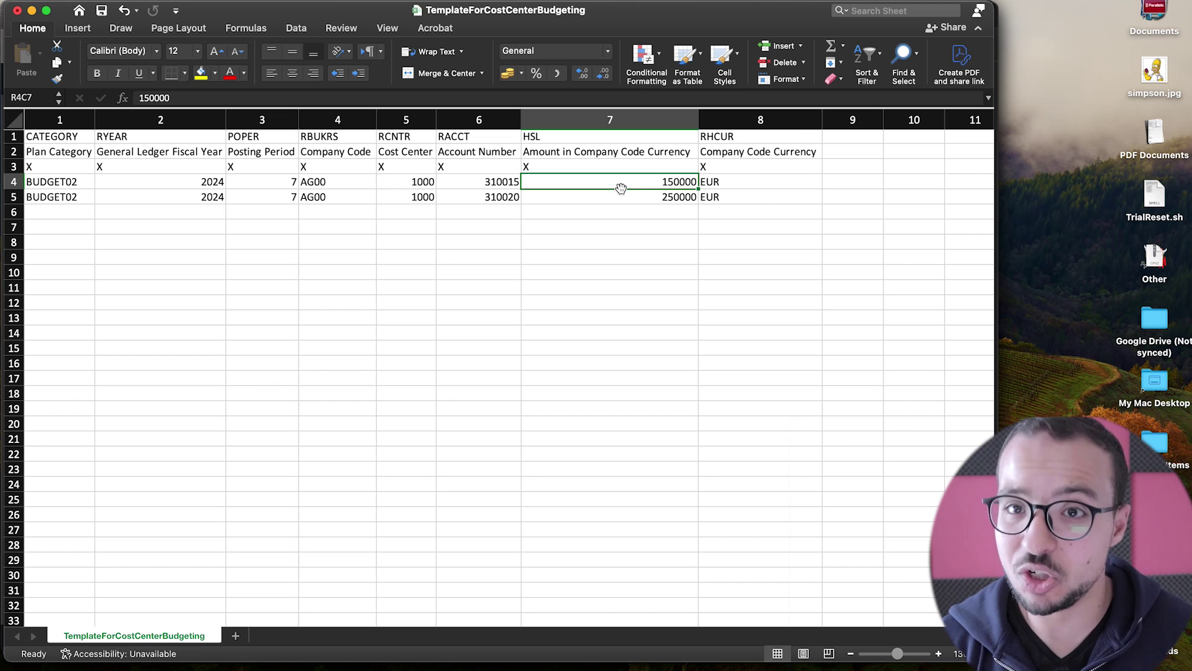
pyautogui.moveTo(636, 186); pyautogui.dragTo(638, 200)
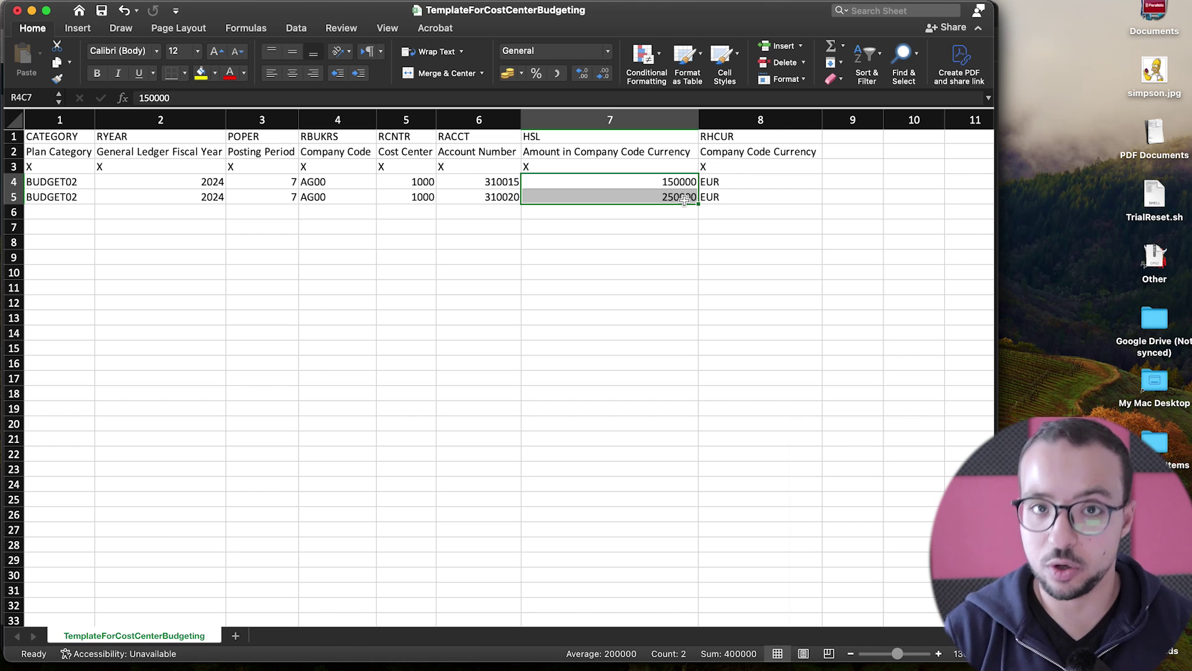
pyautogui.click(423, 316)
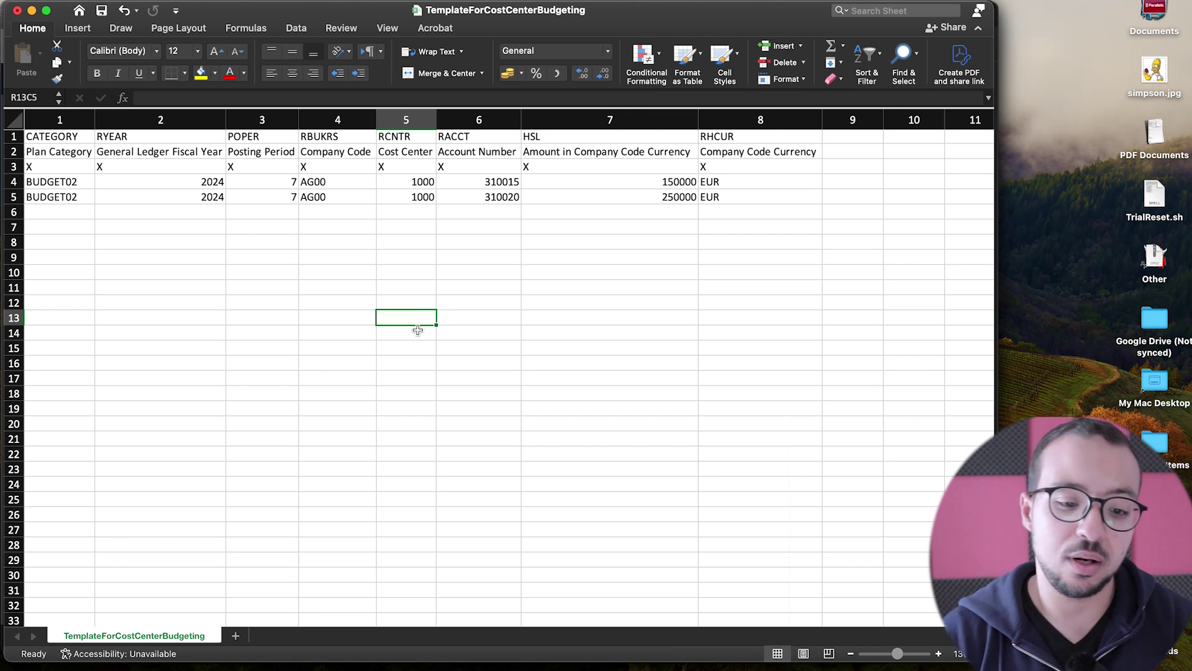
pyautogui.click(410, 334)
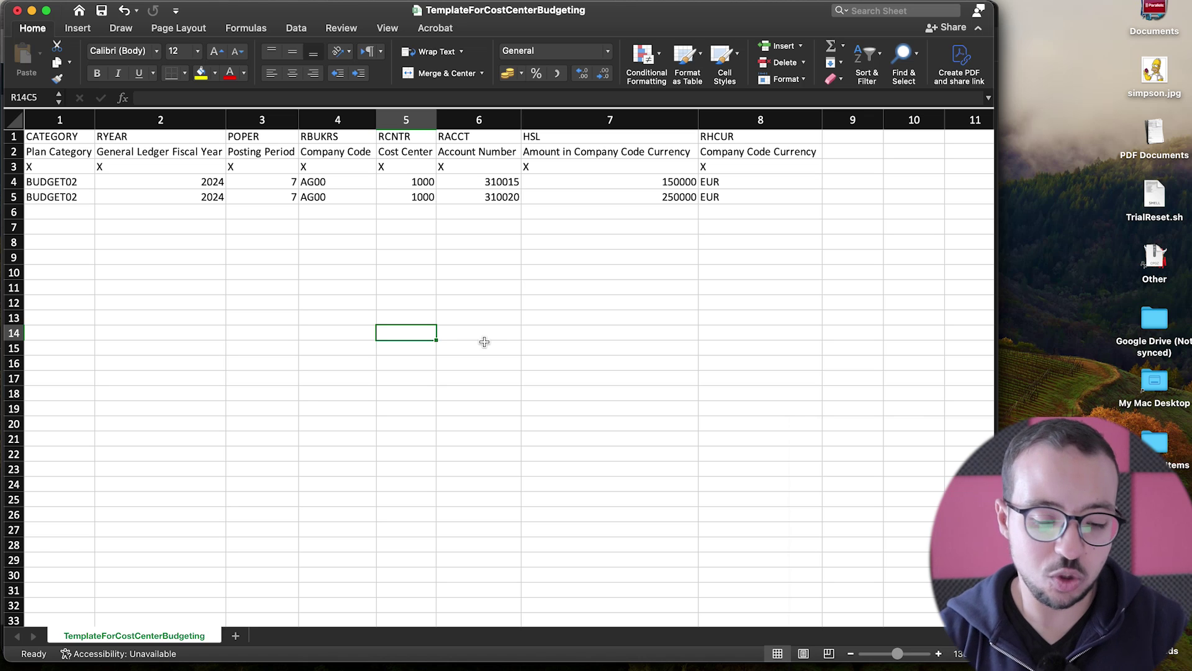
# Switch to the configuration notes PDF in Acrobat and find the section on maintaining Budget Availability Control for Cost Centers
pyautogui.press('super+Tab')
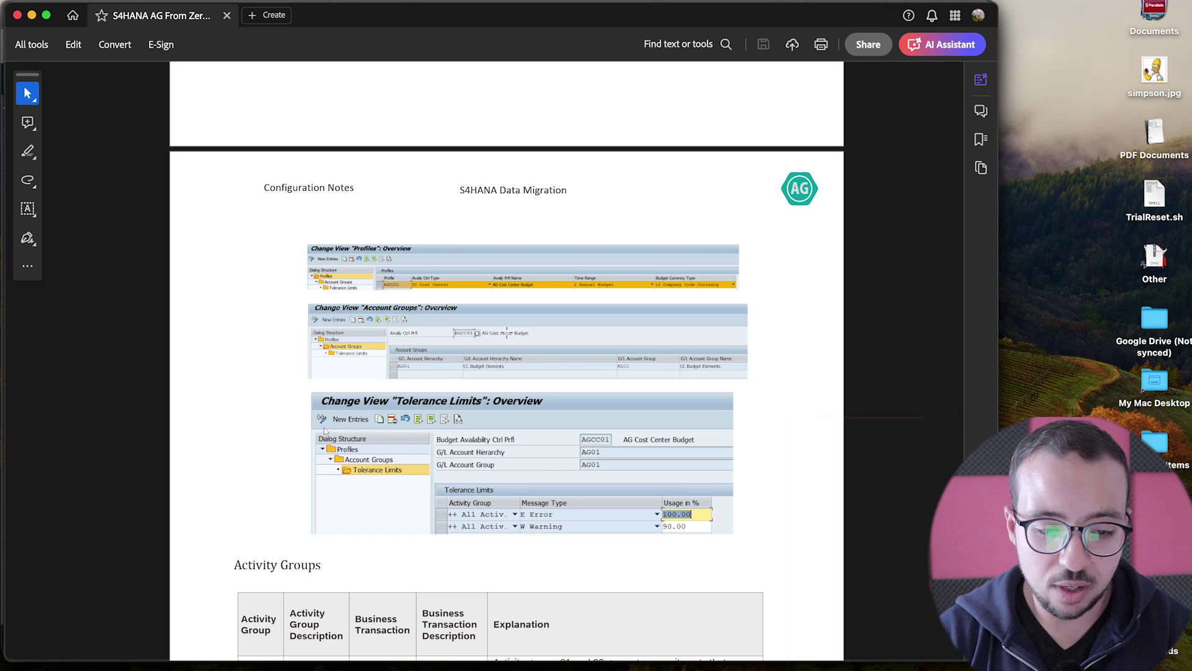
pyautogui.scroll(2, 543, 338)
pyautogui.scroll(4, 543, 338)
pyautogui.scroll(5, 543, 345)
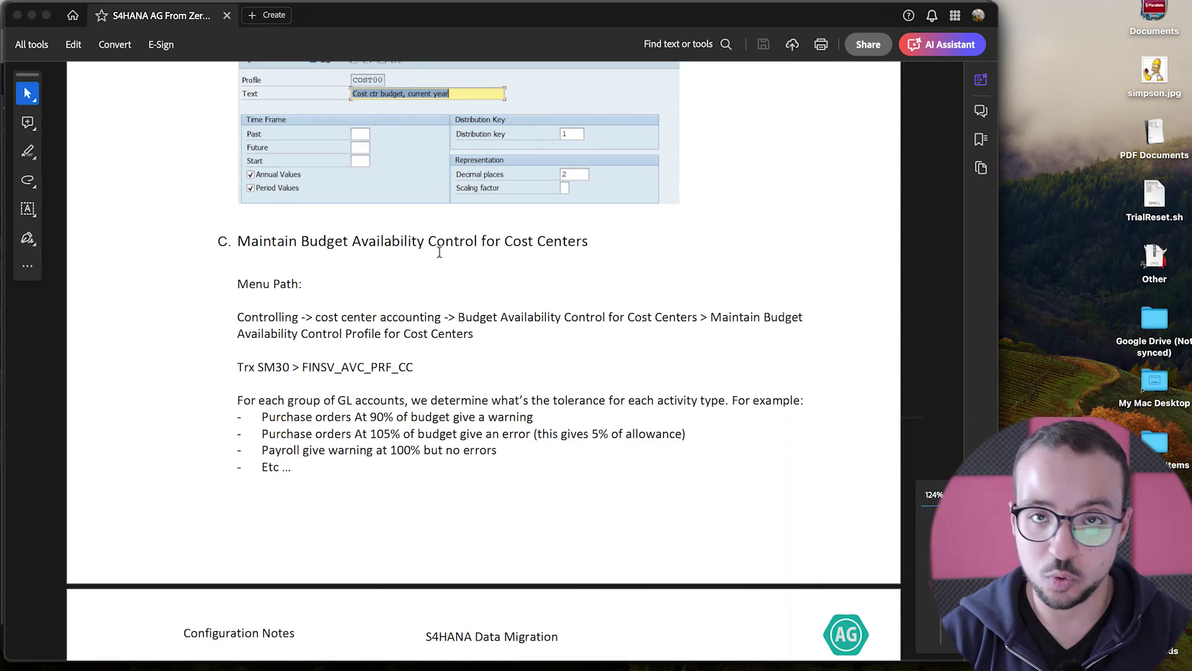
# Examine the AGCC01 availability control profile, its account group AG01 and the tolerance limits in the configuration notes
pyautogui.scroll(-10, 467, 359)
pyautogui.scroll(5, 469, 358)
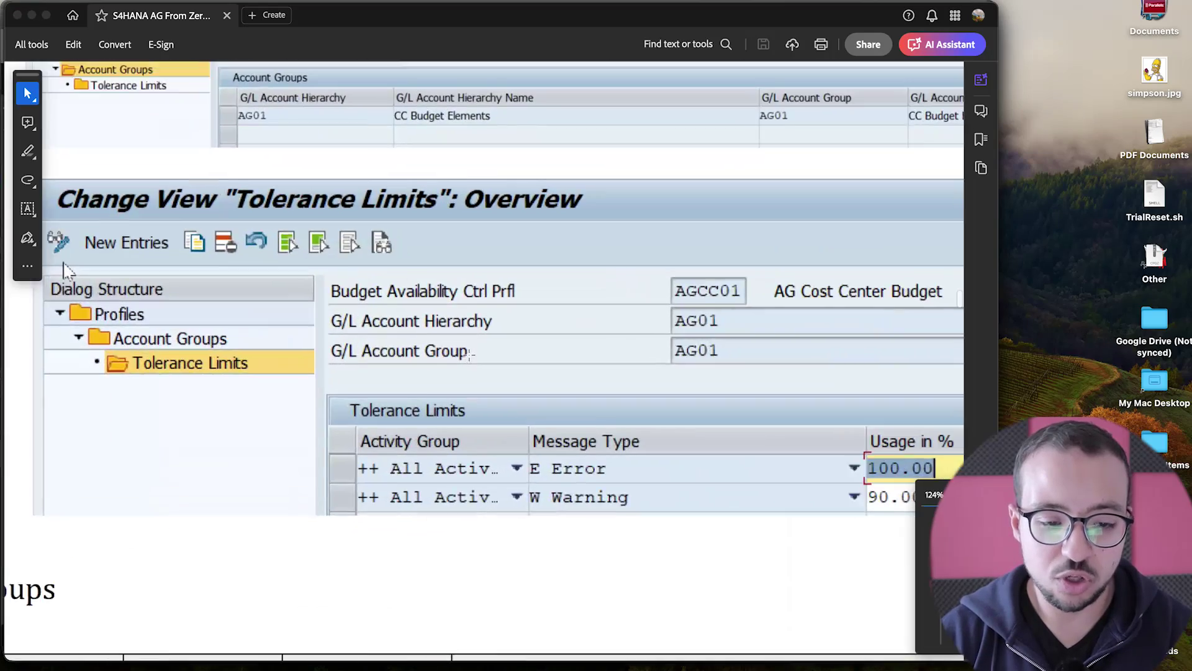
pyautogui.scroll(-3, 479, 353)
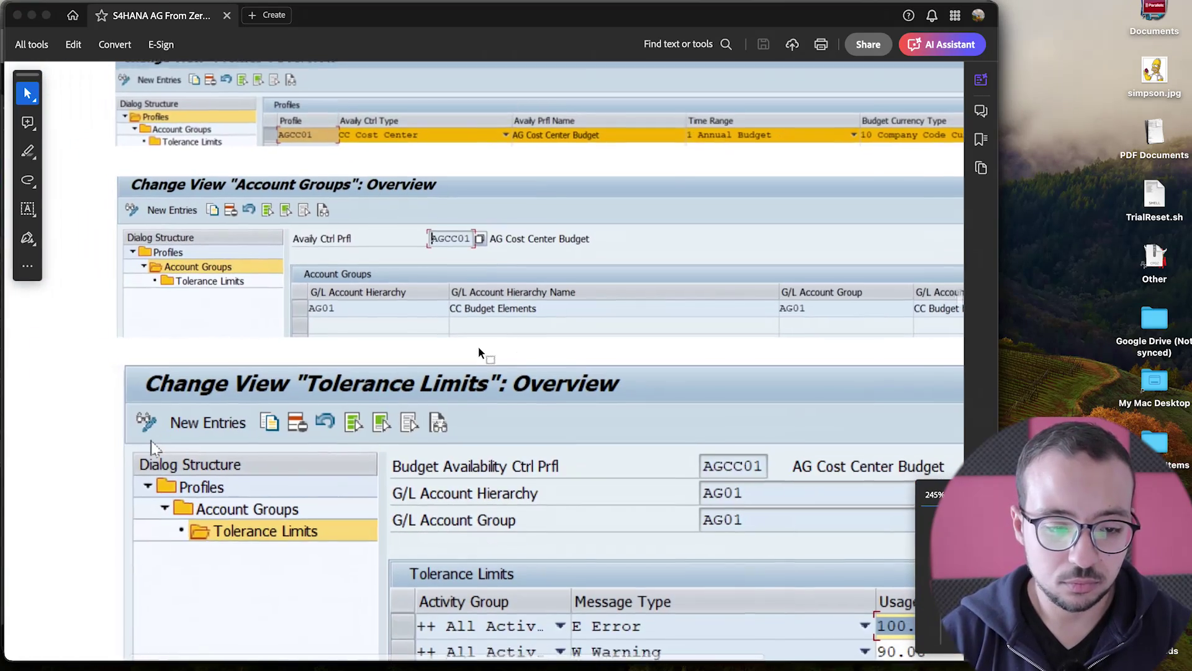
pyautogui.scroll(2, 154, 445)
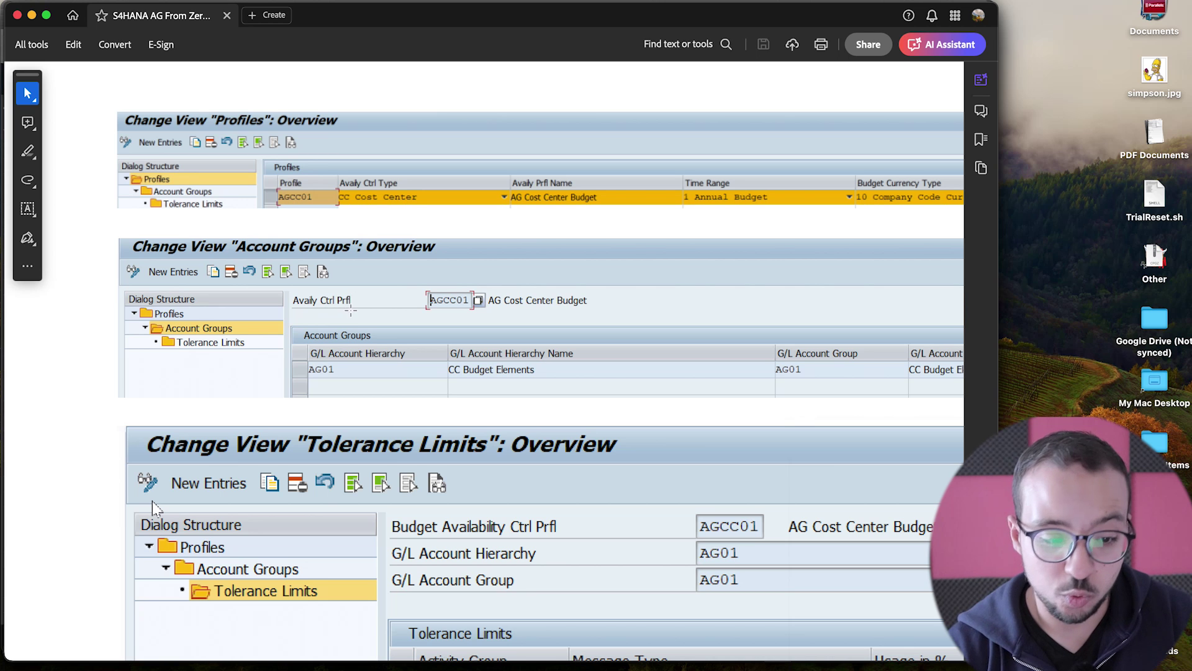
pyautogui.scroll(-1, 414, 460)
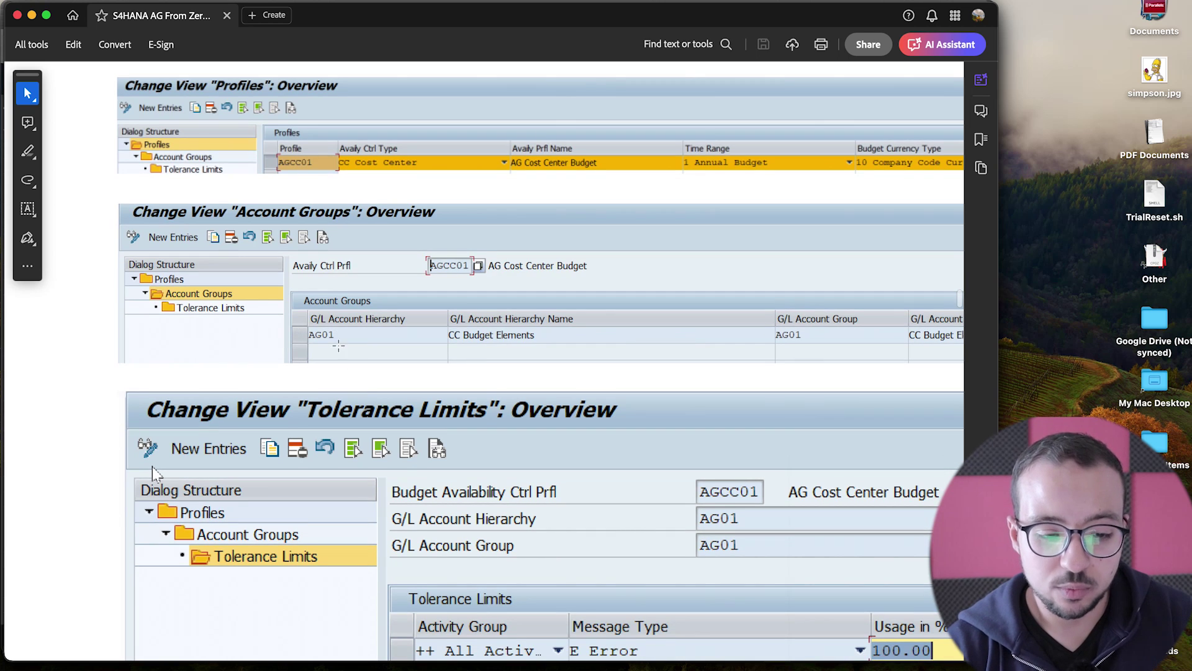
pyautogui.scroll(-3, 414, 459)
pyautogui.scroll(7, 370, 451)
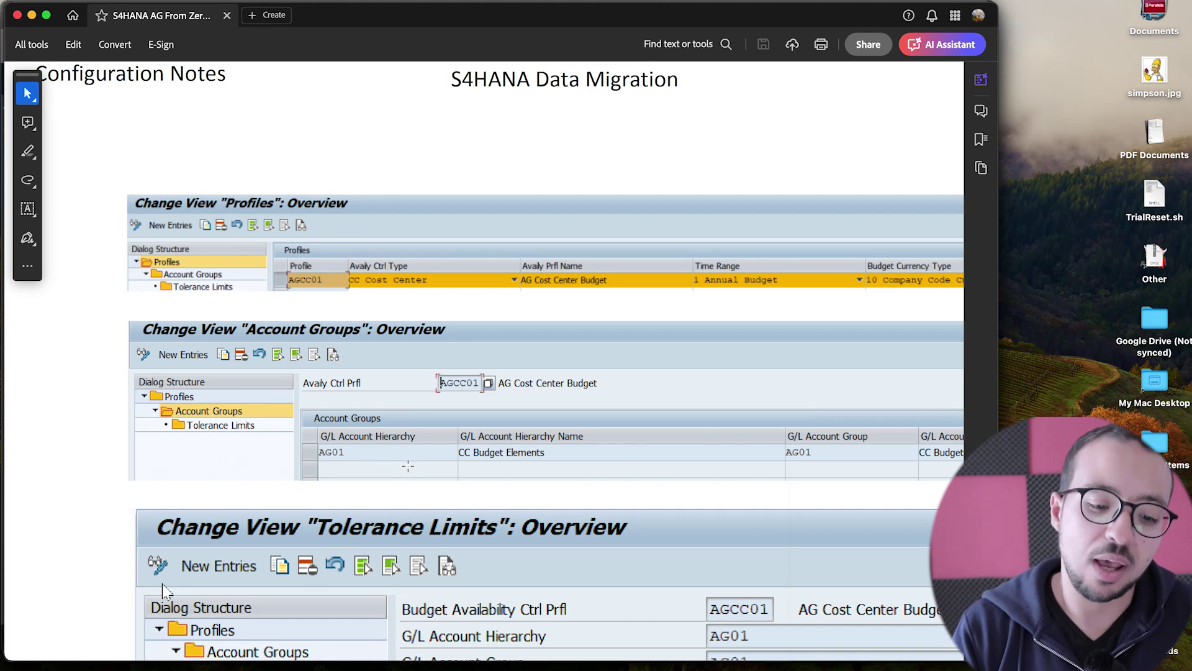
pyautogui.scroll(-5, 407, 467)
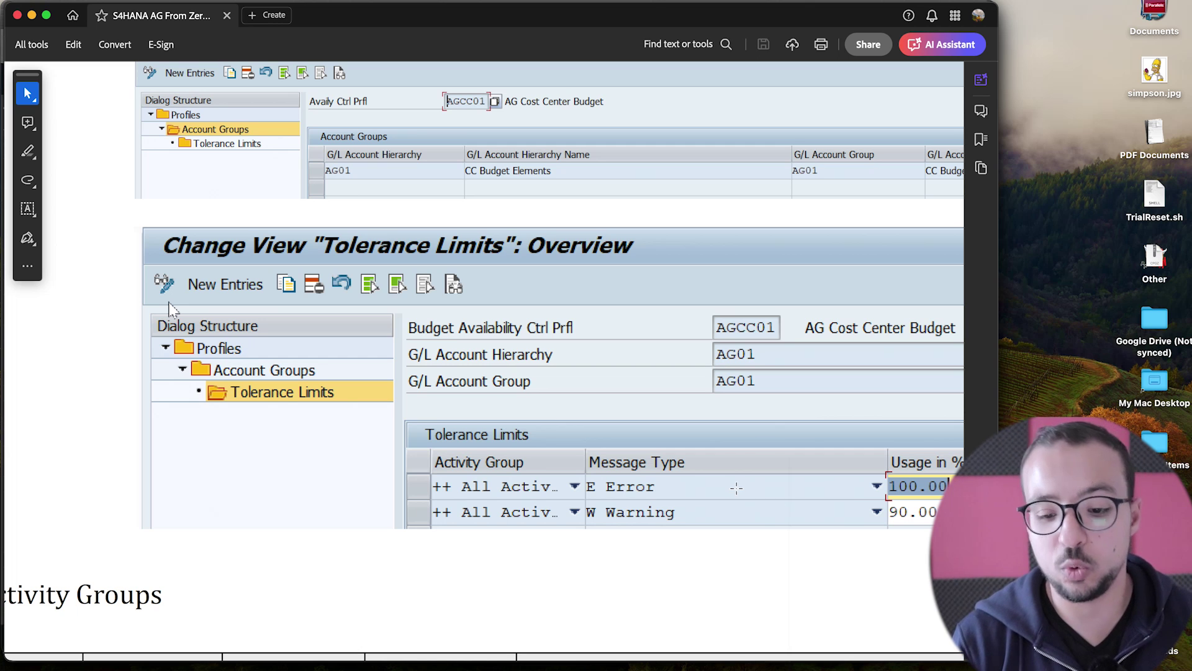
pyautogui.hscroll(2, 787, 514)
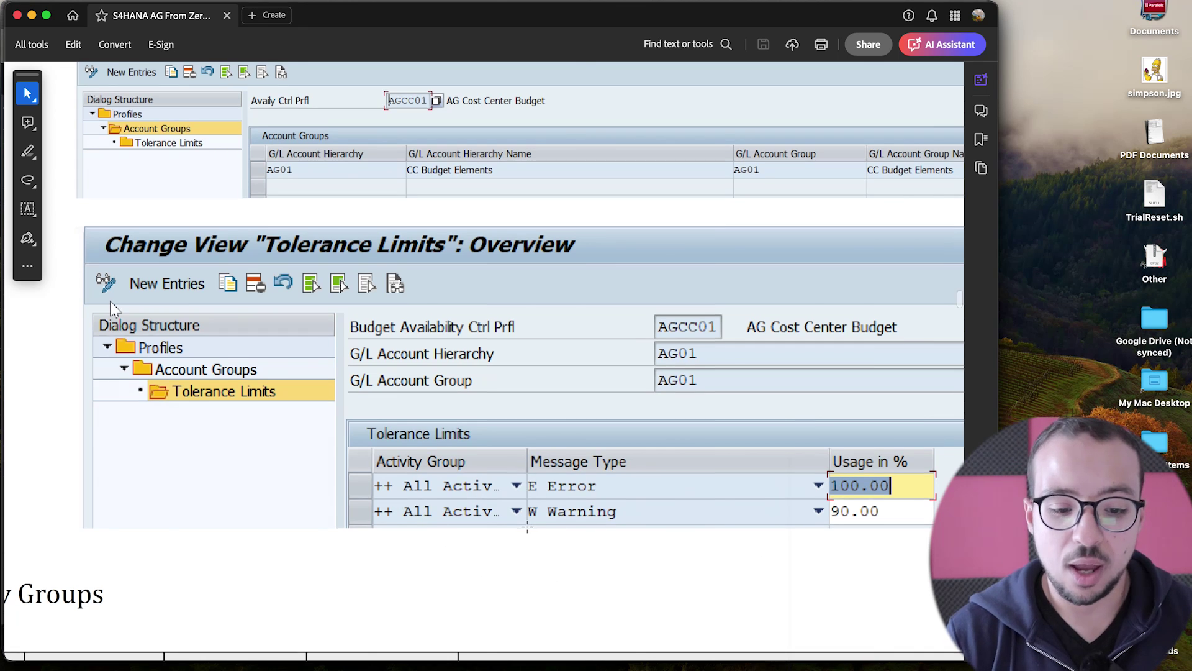
# Read the activity groups table in the notes, covering purchase requisitions, purchase orders, HR payroll and Concur travel expenses
pyautogui.scroll(-8, 528, 528)
pyautogui.scroll(-2, 527, 527)
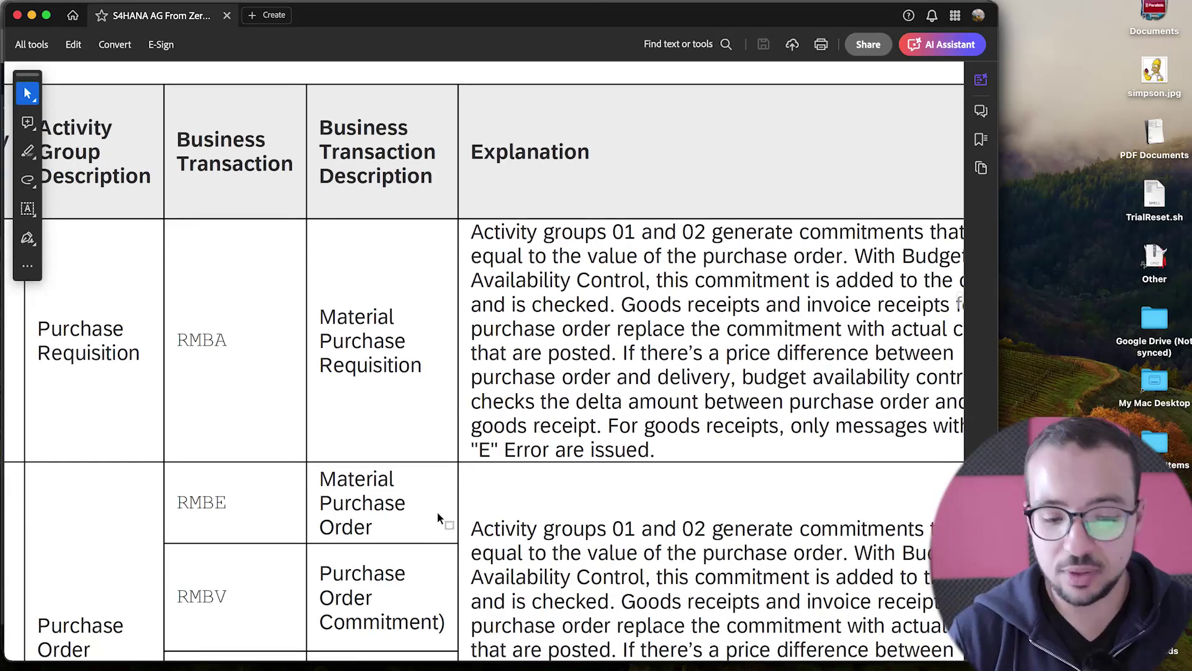
pyautogui.scroll(12, 578, 332)
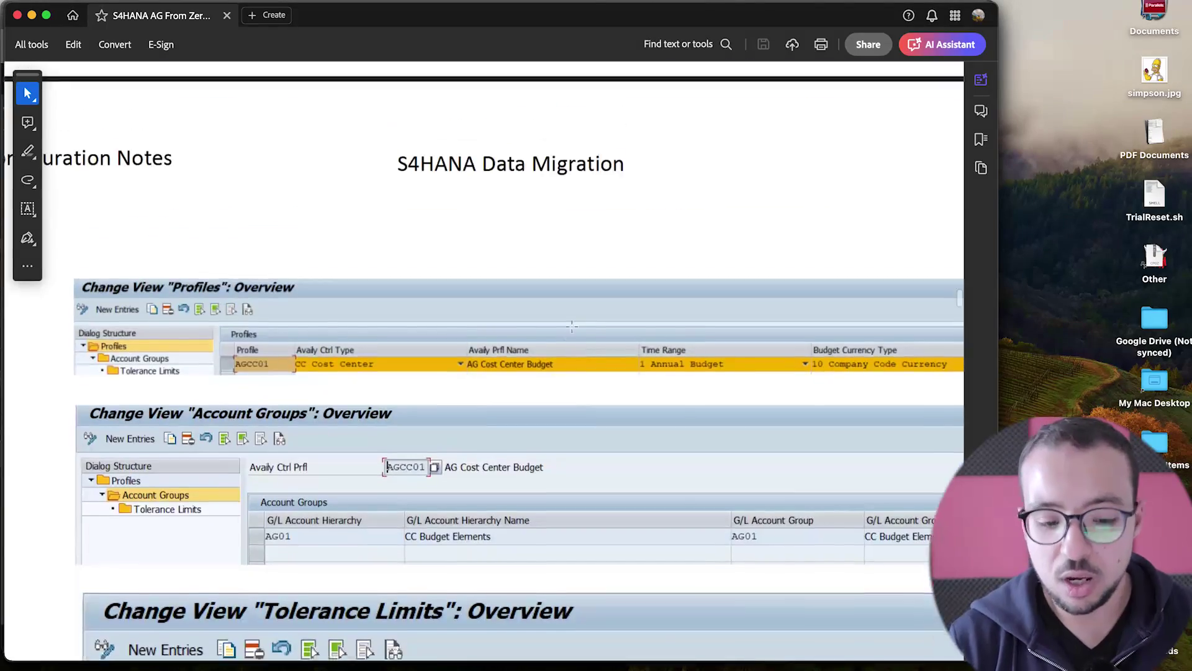
pyautogui.scroll(-10, 572, 325)
pyautogui.scroll(-1, 570, 366)
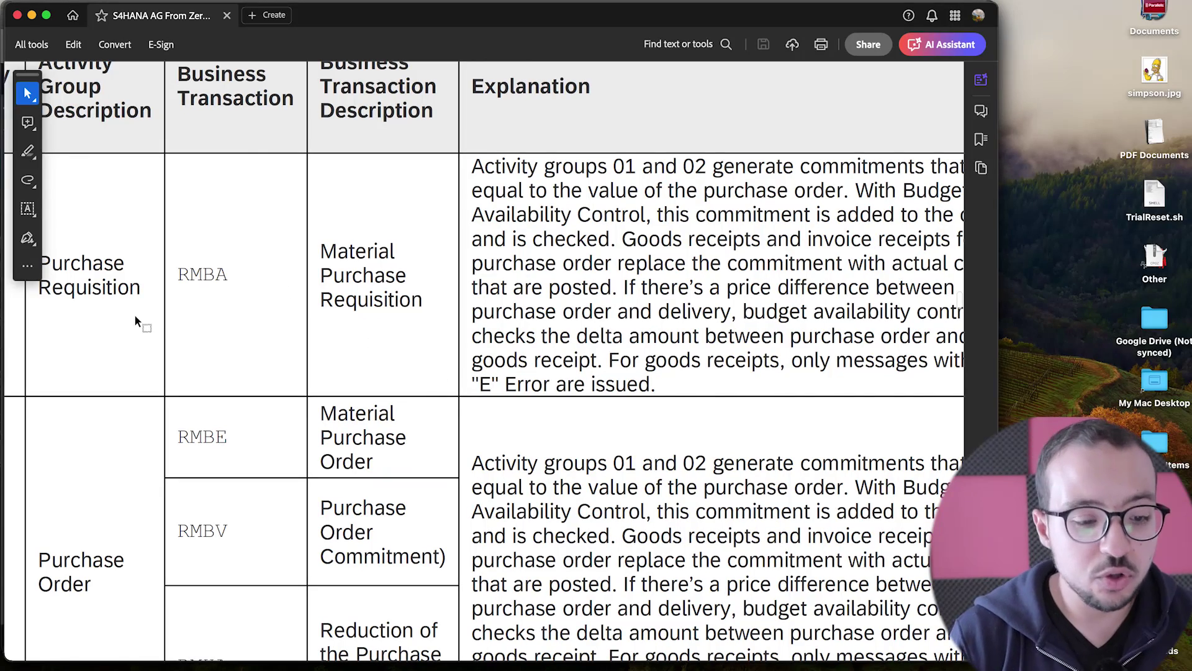
pyautogui.scroll(-5, 136, 318)
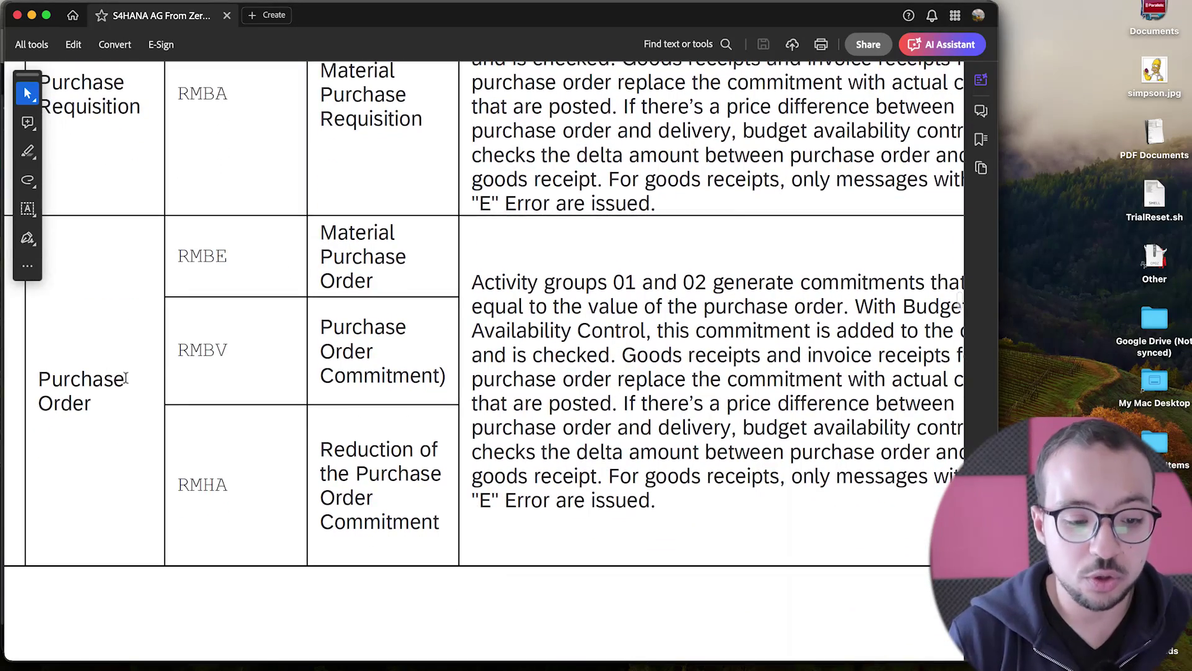
pyautogui.scroll(3, 124, 378)
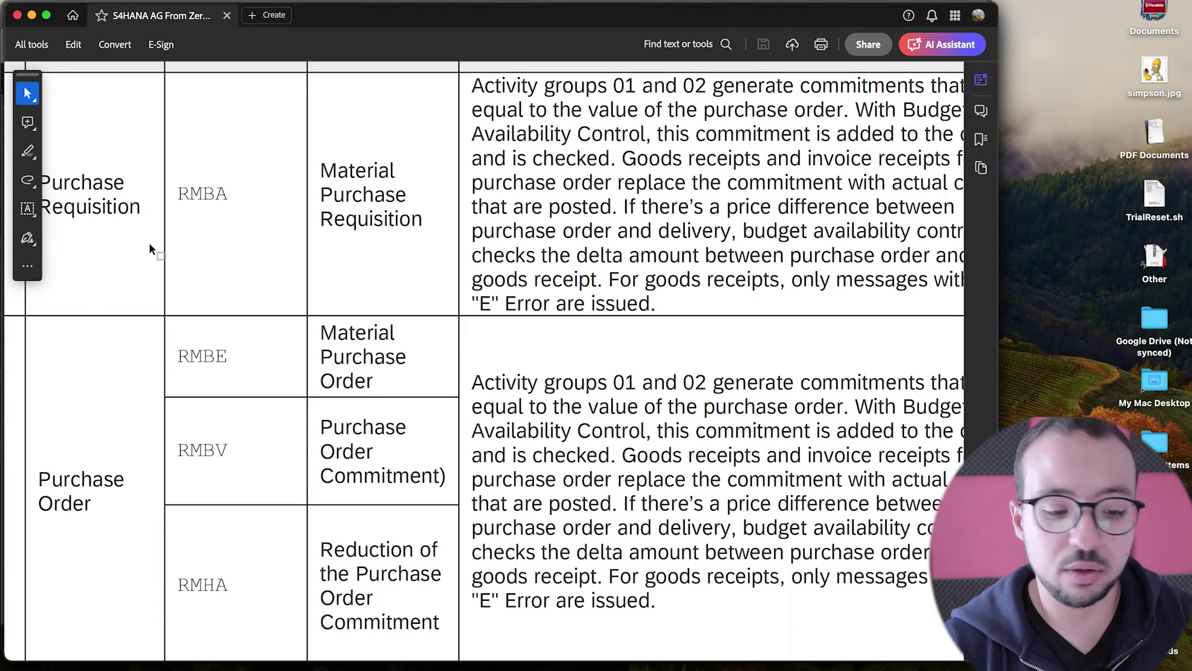
pyautogui.scroll(-4, 155, 373)
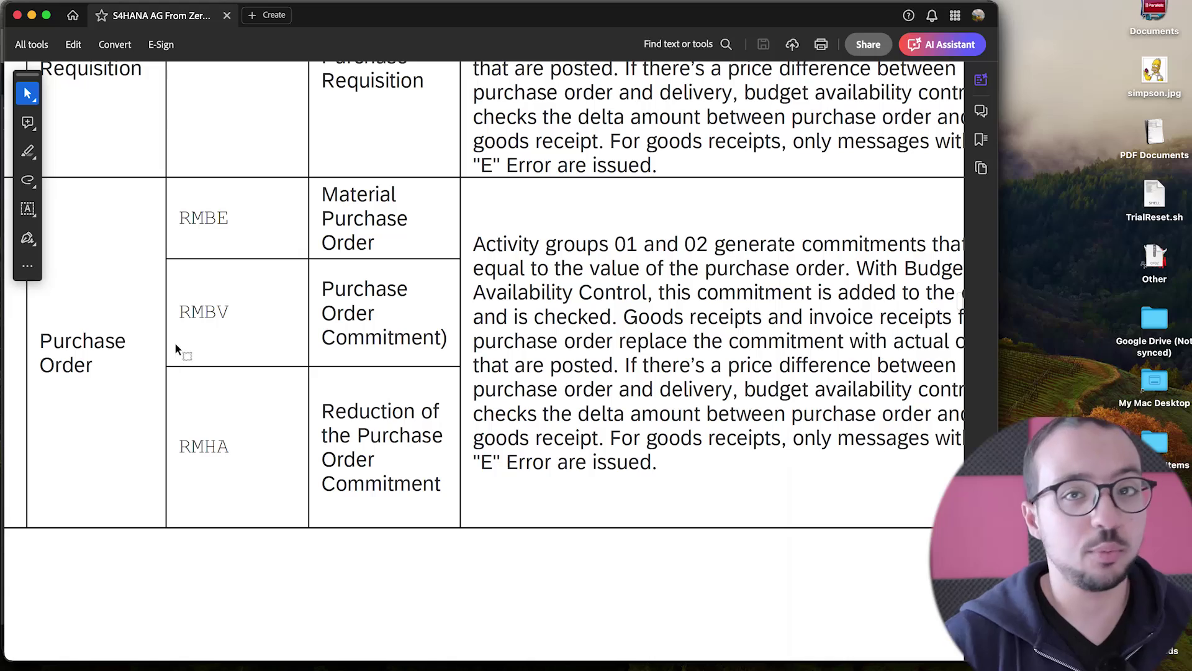
pyautogui.scroll(-9, 230, 357)
pyautogui.scroll(-6, 222, 352)
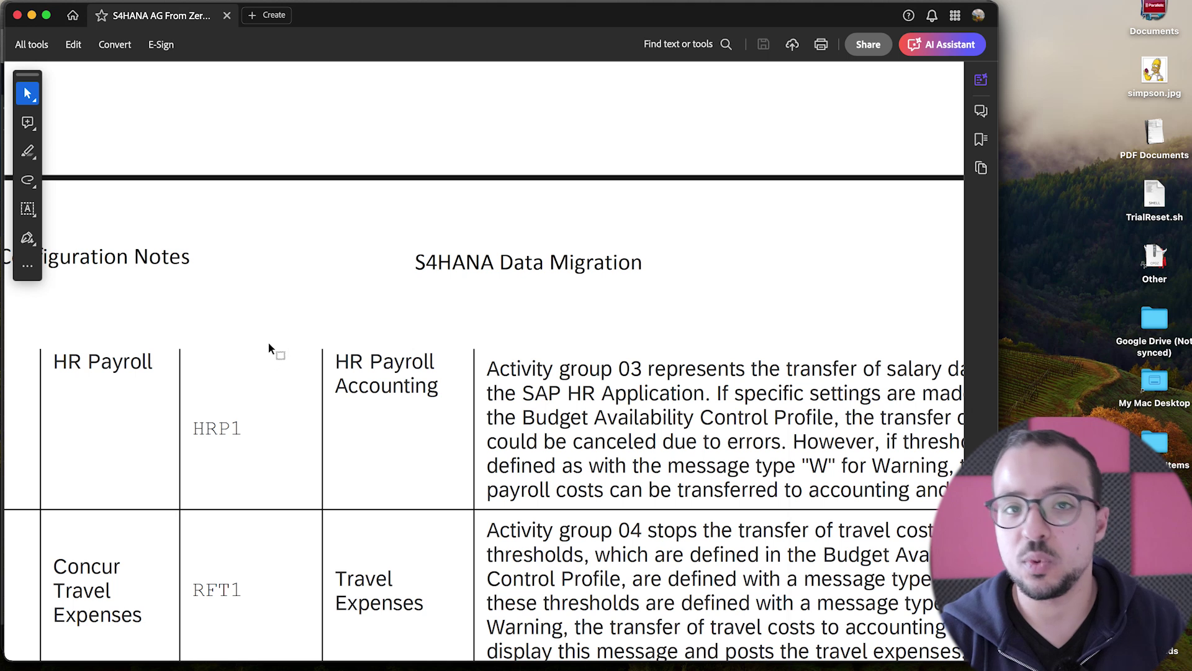
pyautogui.scroll(5, 303, 359)
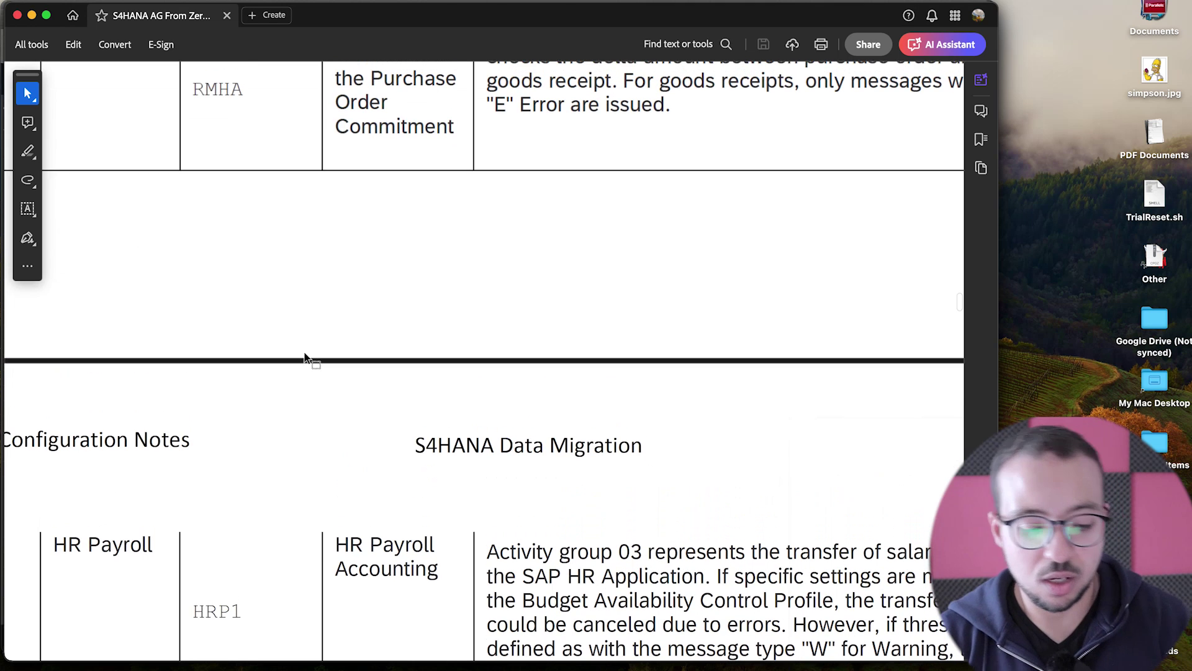
# Switch to the TemplateForCostCenterBudgeting file in Excel and duplicate the two budget lines into rows 6 and 7
pyautogui.press('super+Tab')
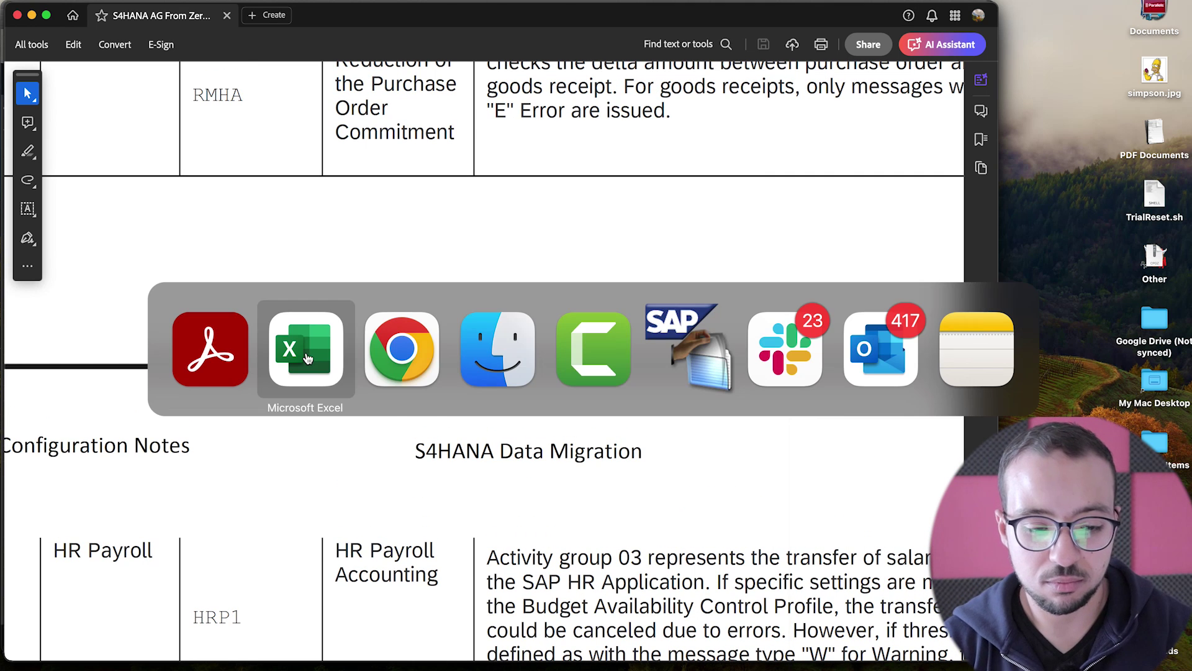
pyautogui.press('super+Tab')
pyautogui.press('super+Tab')
pyautogui.press('super+Tab')
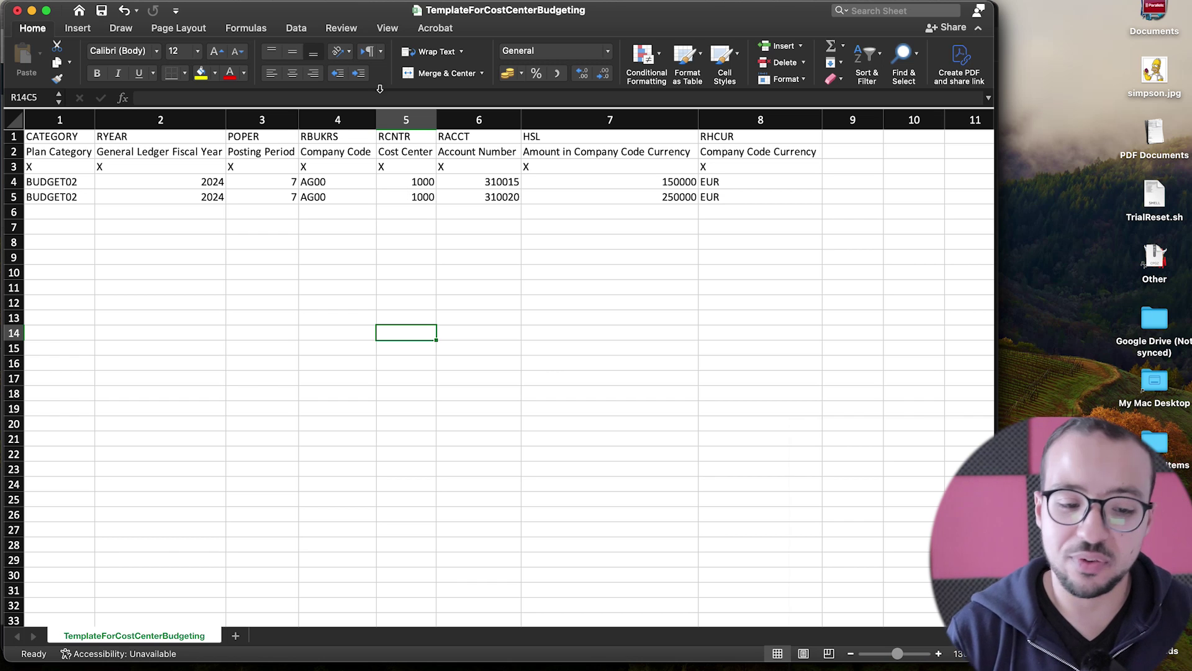
pyautogui.click(269, 181)
pyautogui.click(267, 211)
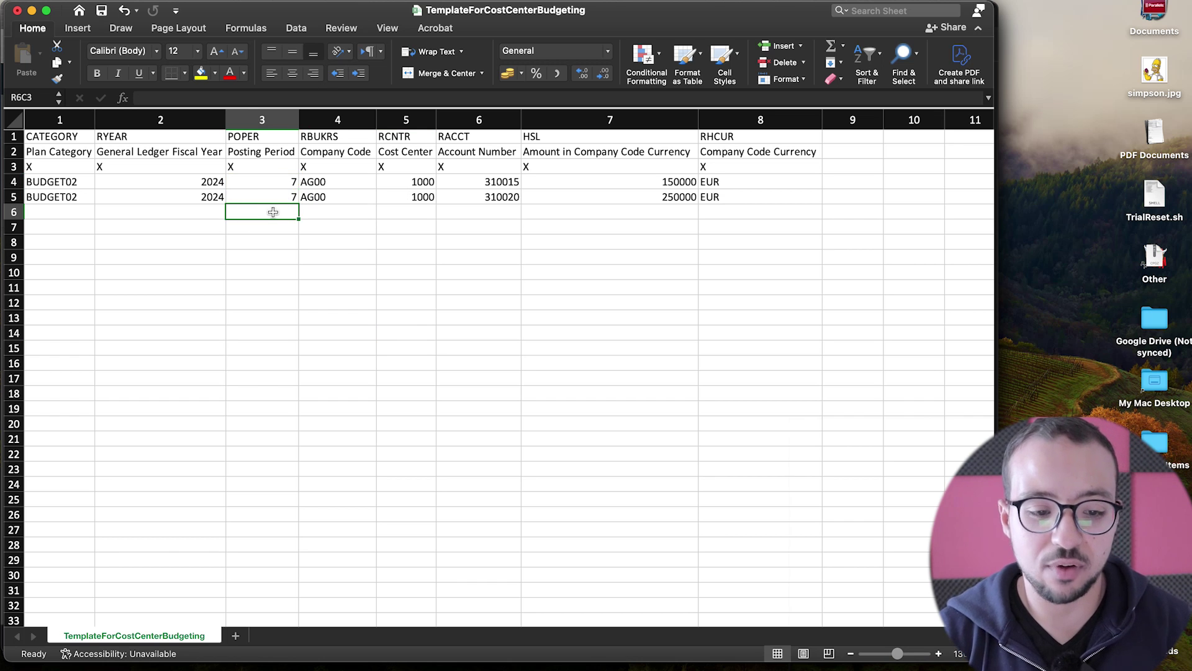
pyautogui.moveTo(75, 181)
pyautogui.mouseDown()
pyautogui.moveTo(441, 167)
pyautogui.moveTo(755, 195)
pyautogui.mouseUp()
pyautogui.press('super+c')
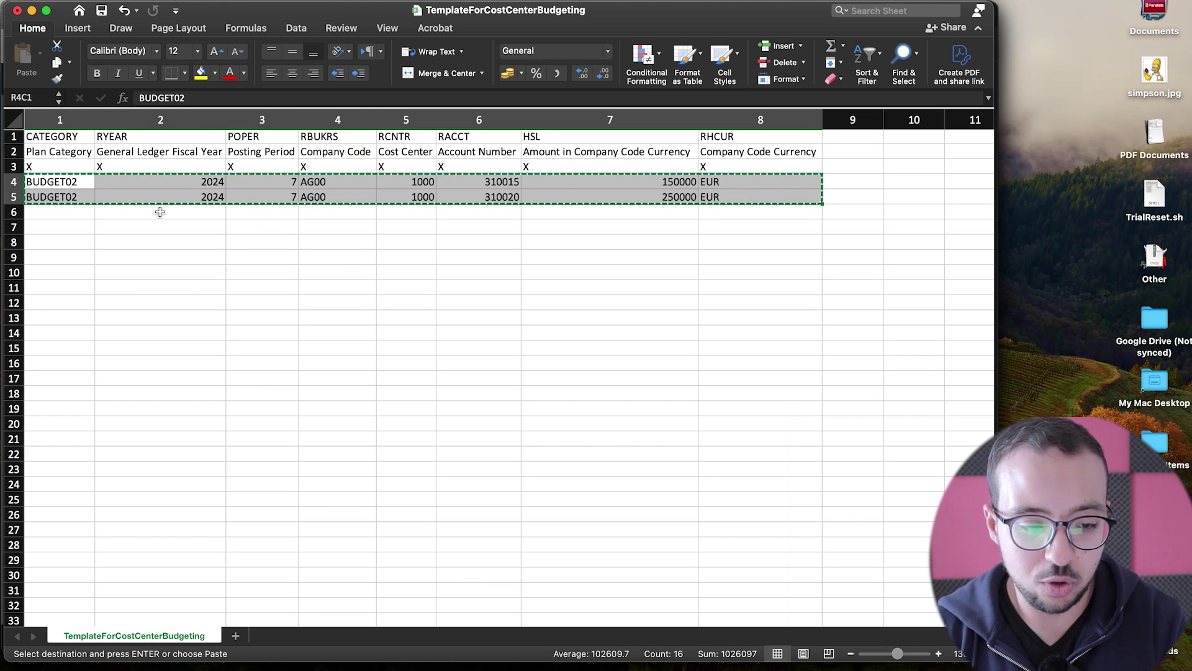
pyautogui.click(90, 212)
pyautogui.press('super+v')
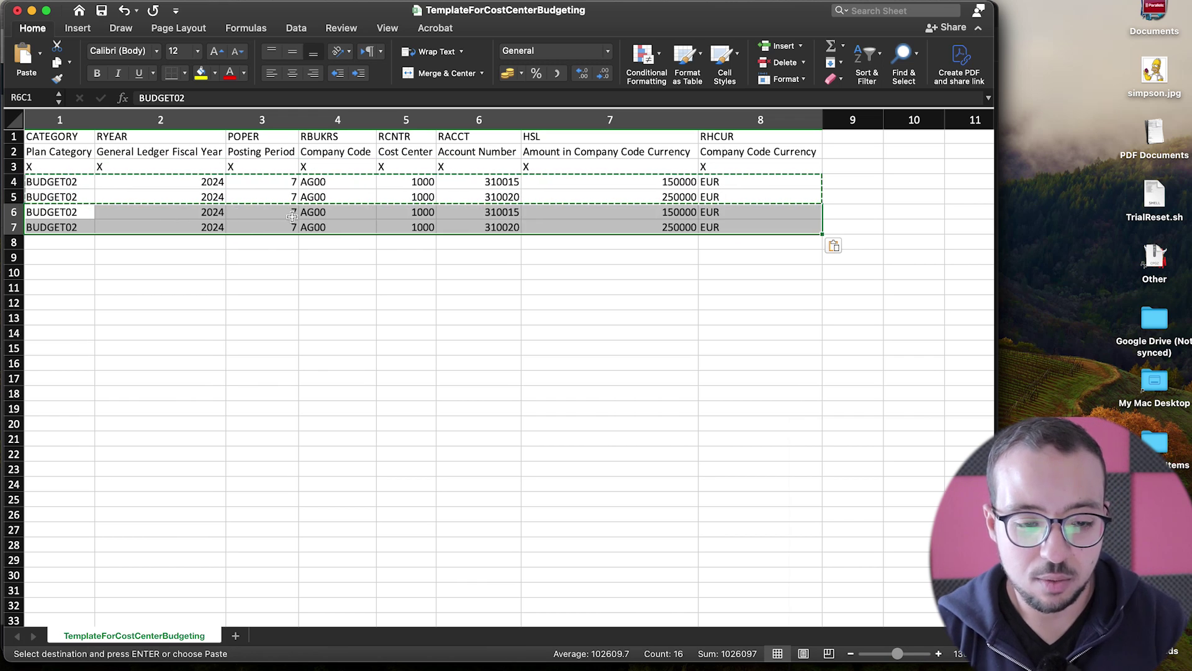
# Set the posting period to 8 on both duplicated budget lines in rows 6 and 7
pyautogui.click(290, 216)
pyautogui.write('8')
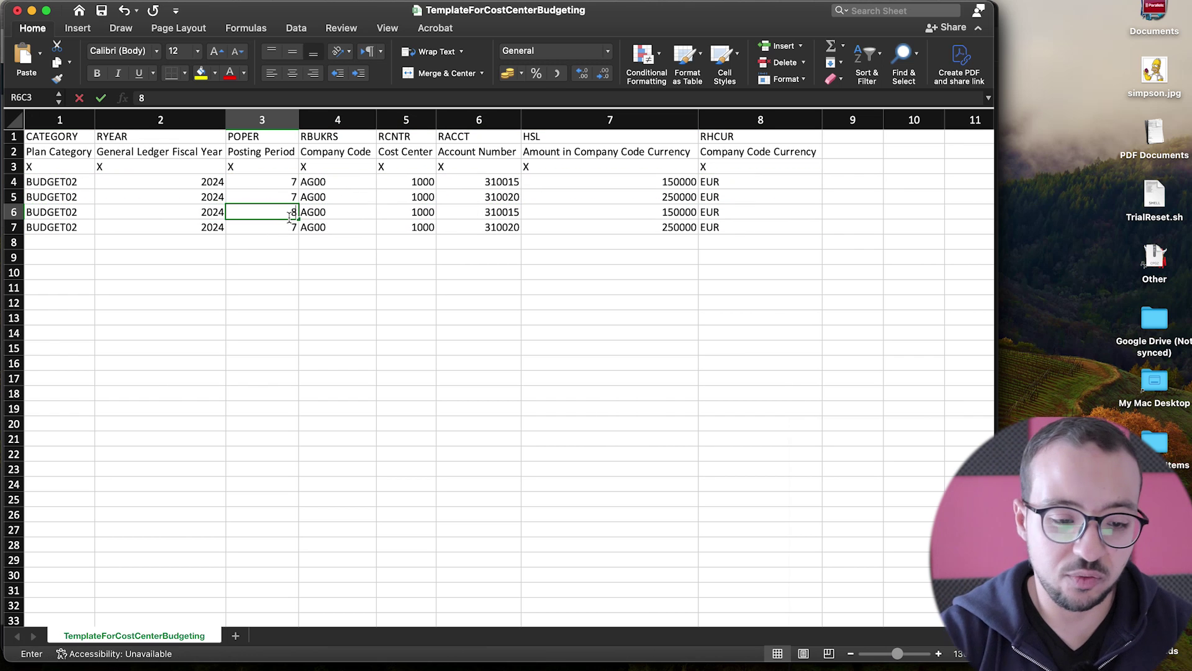
pyautogui.press('Return')
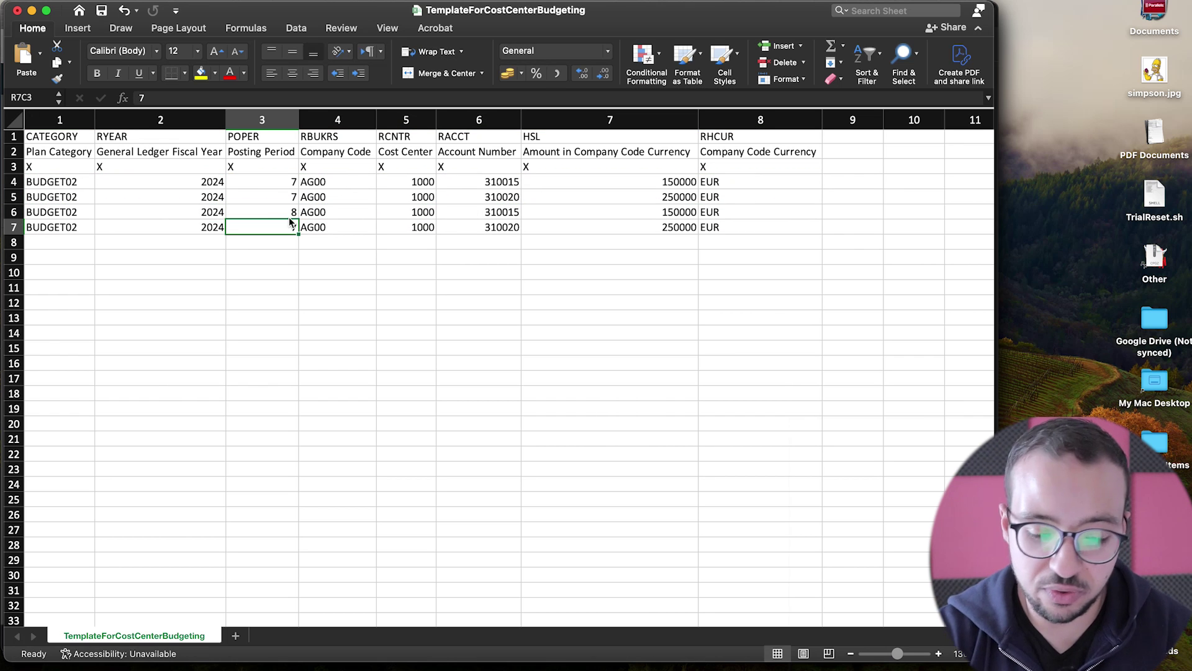
pyautogui.write('8')
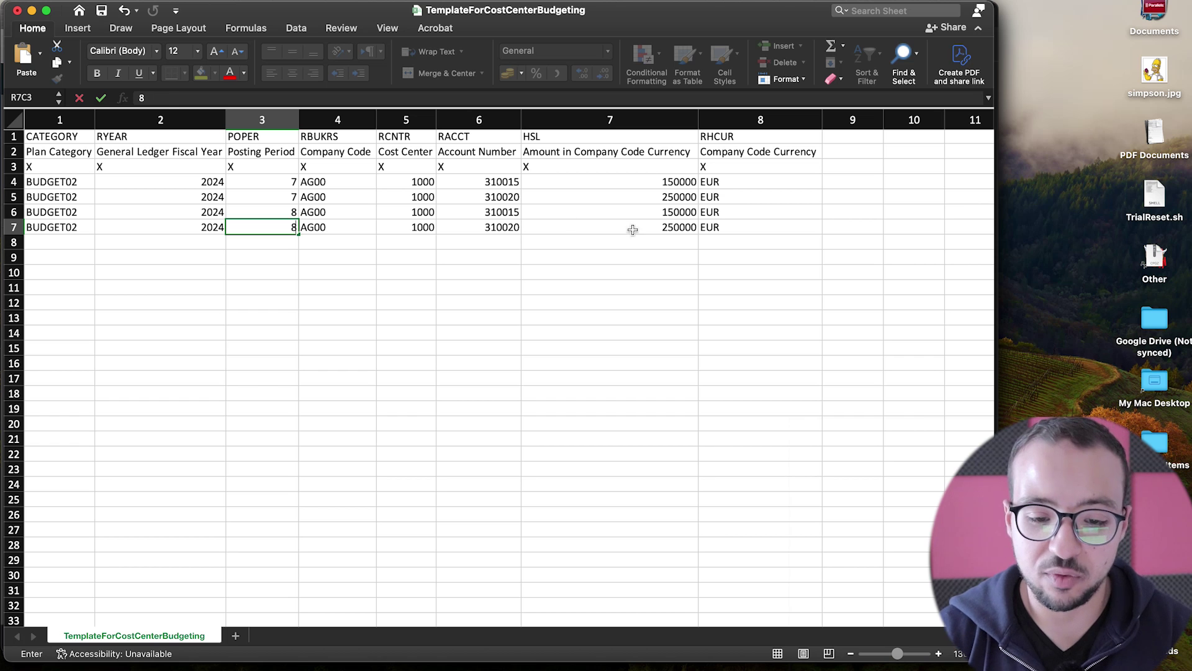
# Set the amounts of the period 8 lines to 1000 for account 310015 and 2000 for account 310020
pyautogui.click(660, 213)
pyautogui.write('1000')
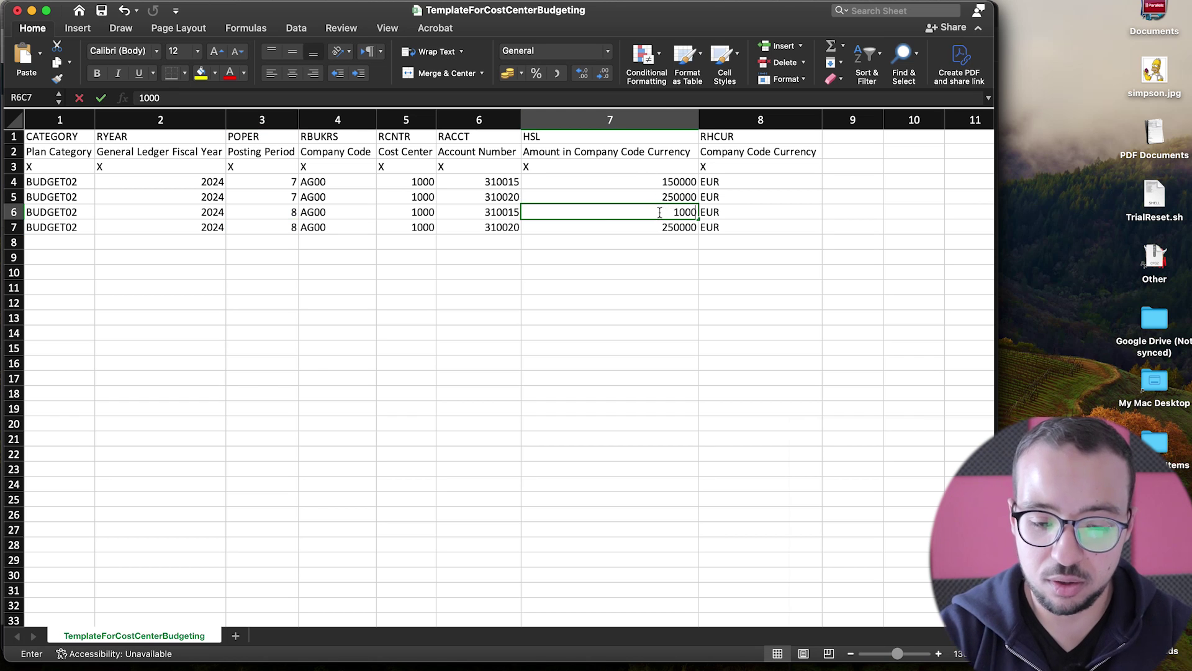
pyautogui.press('Return')
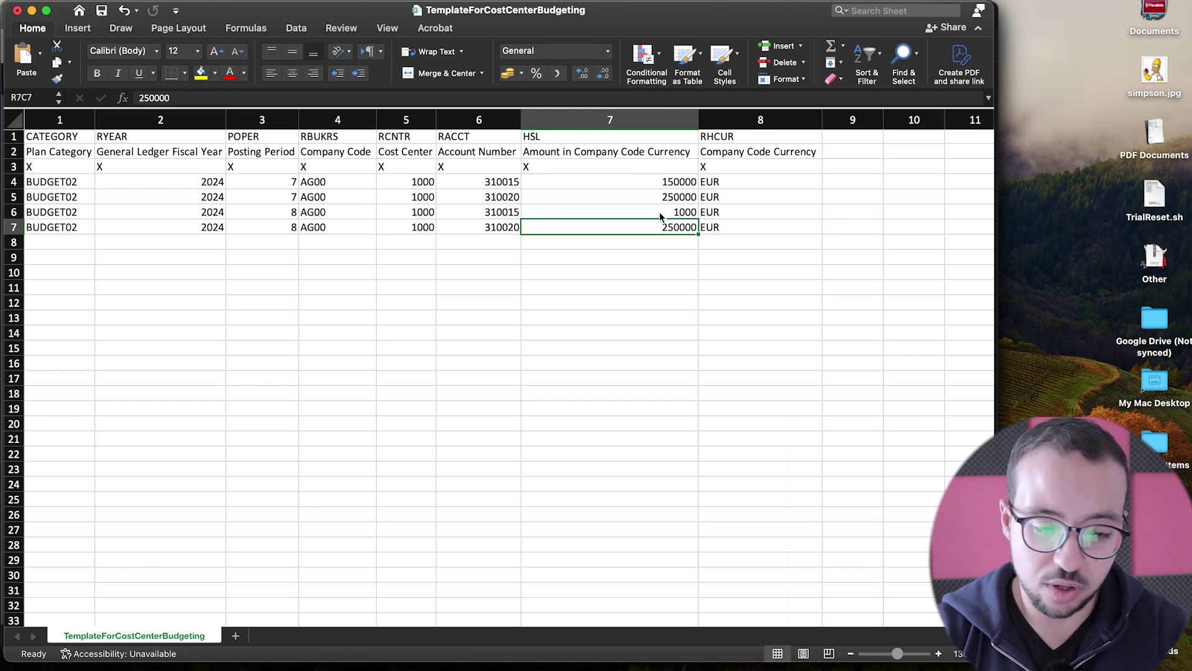
pyautogui.write('2000')
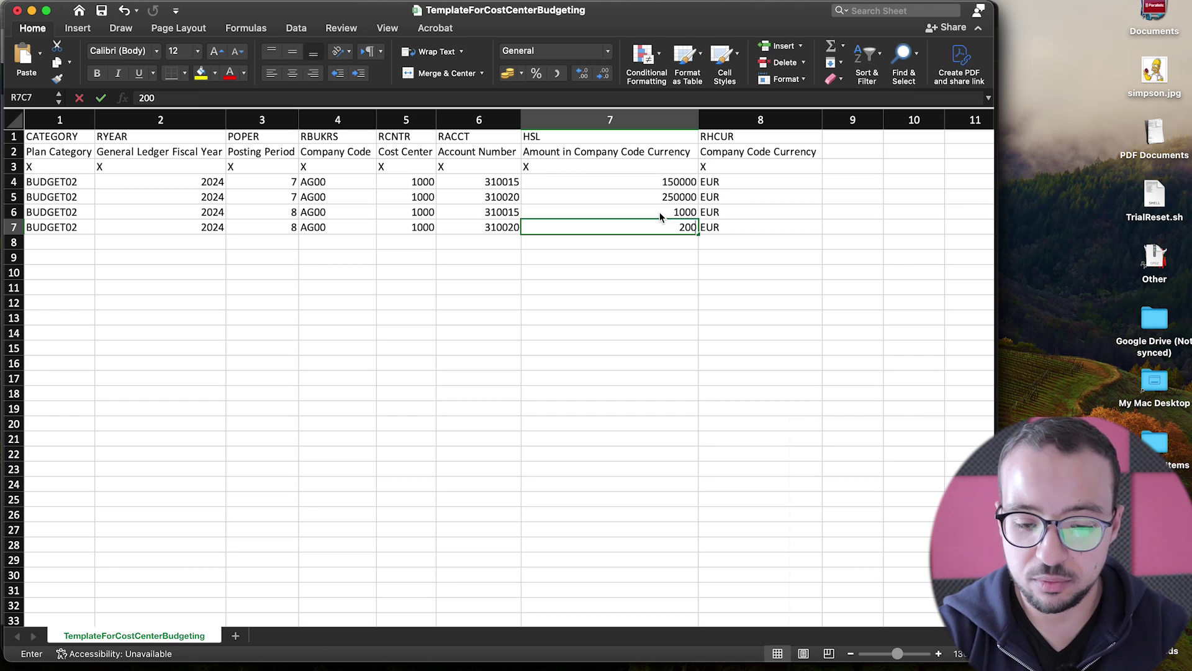
pyautogui.press('Return')
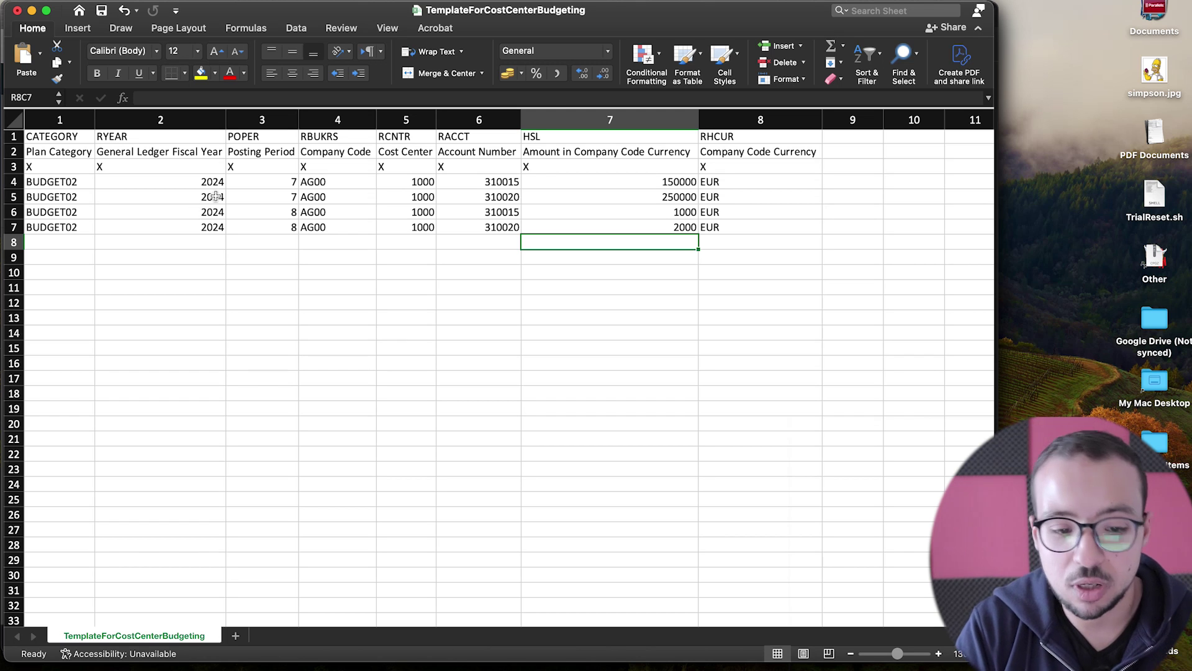
pyautogui.moveTo(635, 187); pyautogui.dragTo(664, 228)
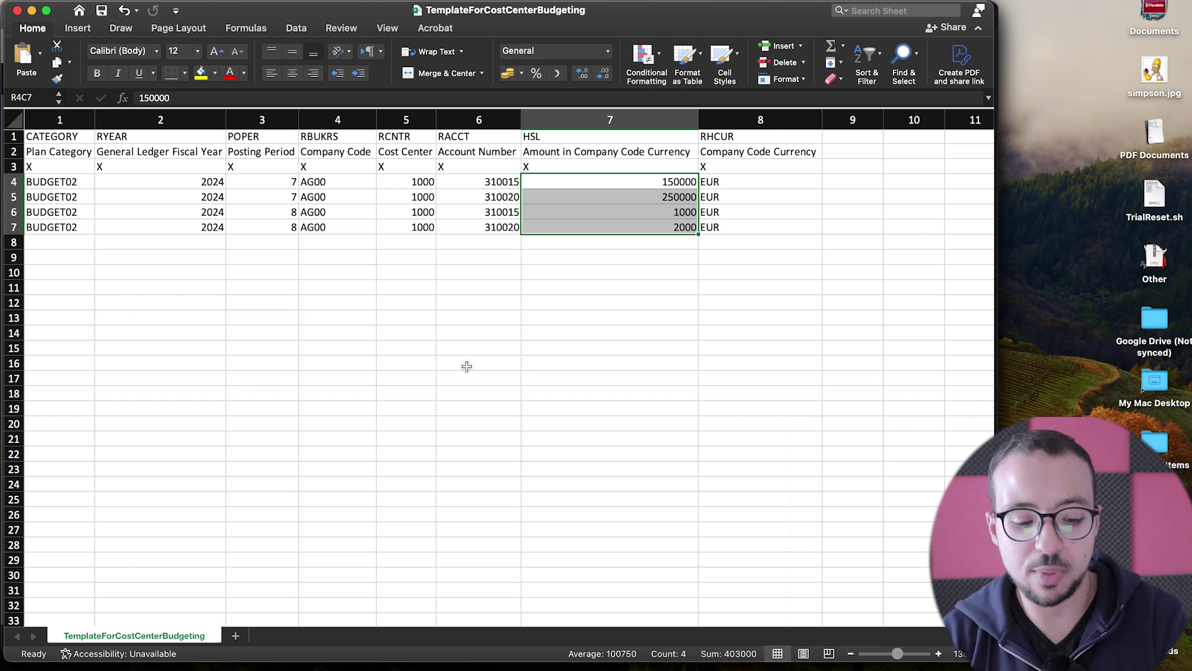
# Switch to Import Financial Plan Data in Chrome, close the template downloads and load the TemplateForCostCenterBudgeting CSV as source file
pyautogui.press('super+Tab')
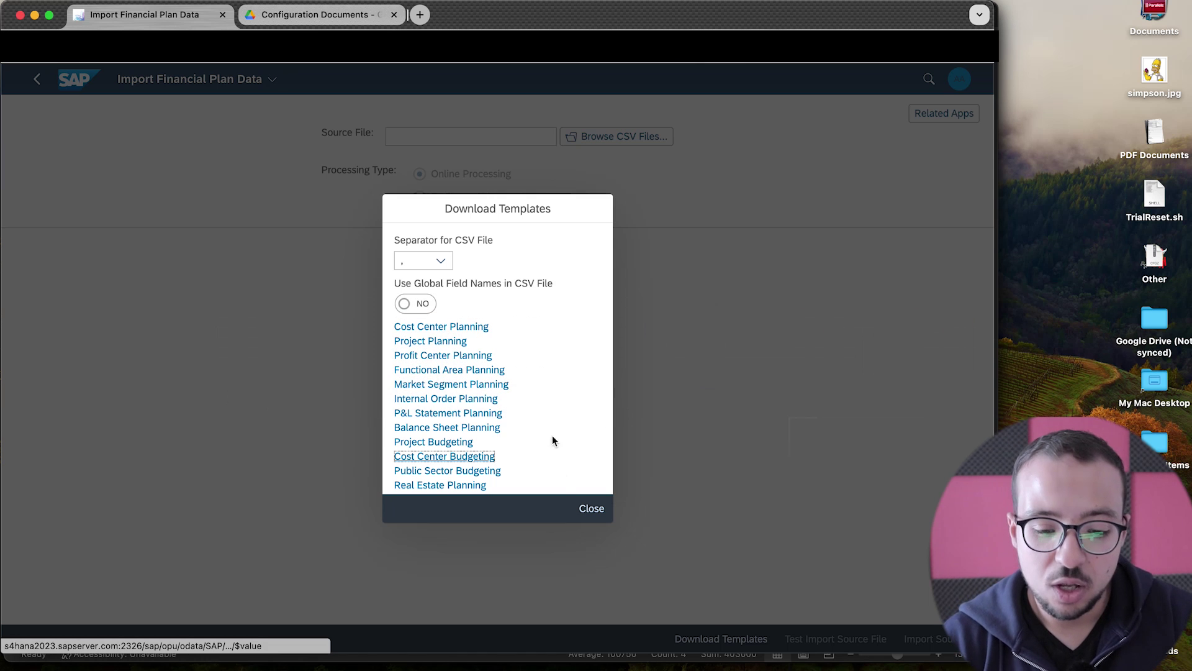
pyautogui.click(592, 509)
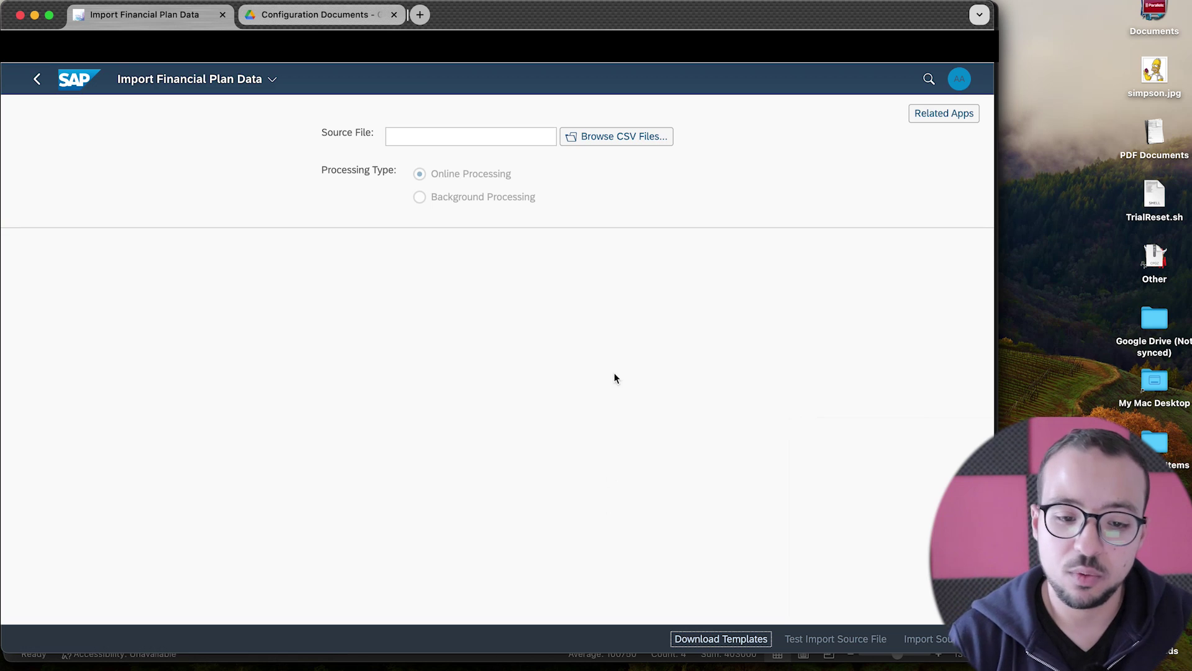
pyautogui.click(598, 138)
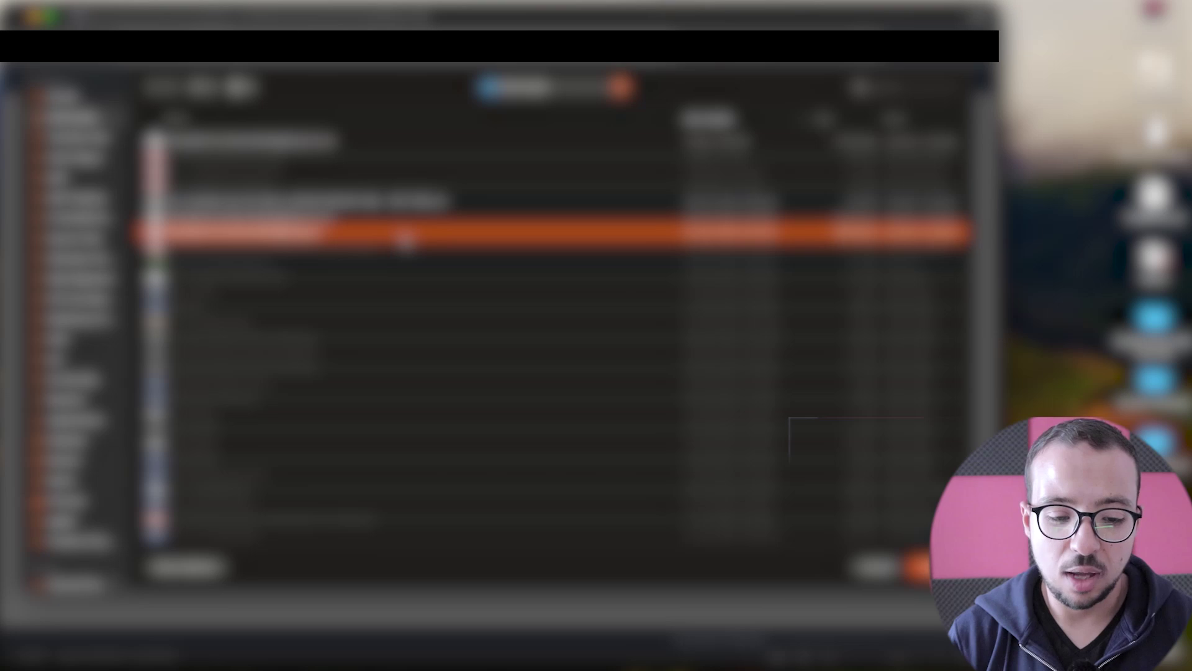
pyautogui.doubleClick(402, 234)
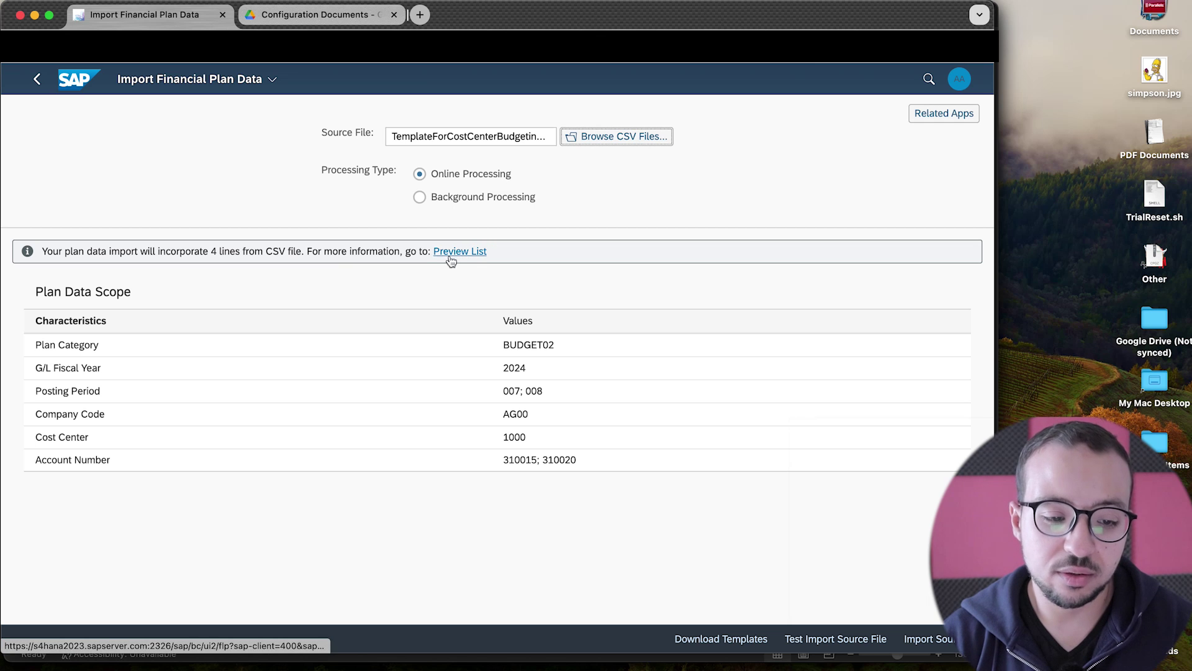
# Review the plan items of the loaded CSV file in the preview list and return to the import page
pyautogui.doubleClick(214, 251)
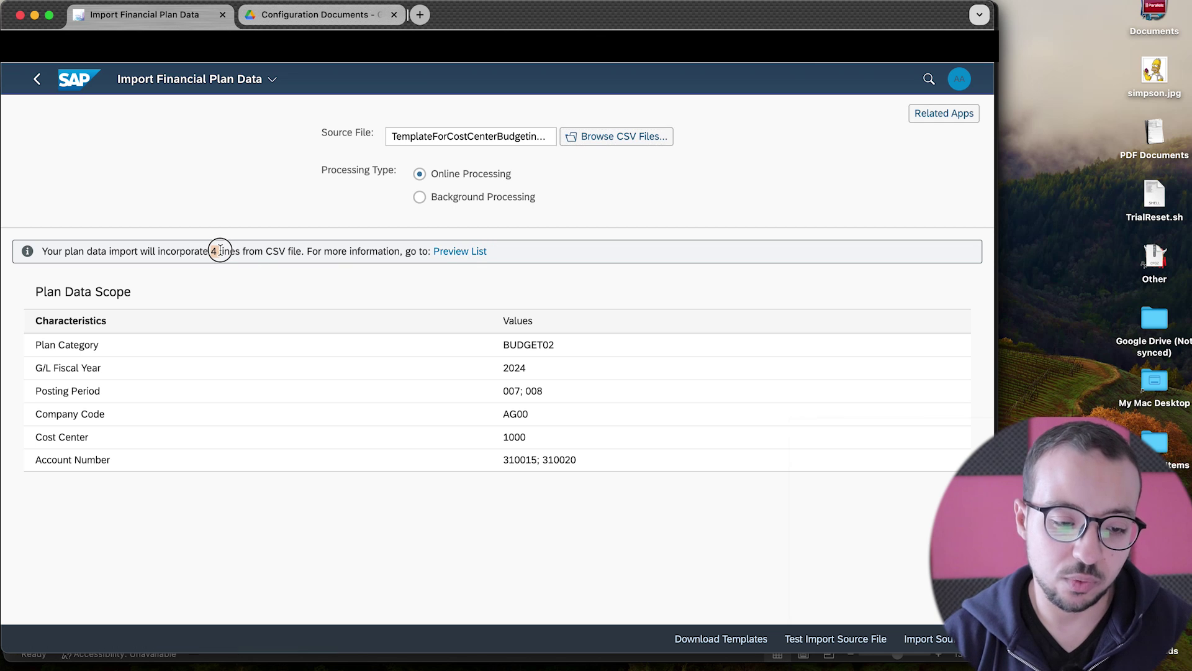
pyautogui.click(478, 253)
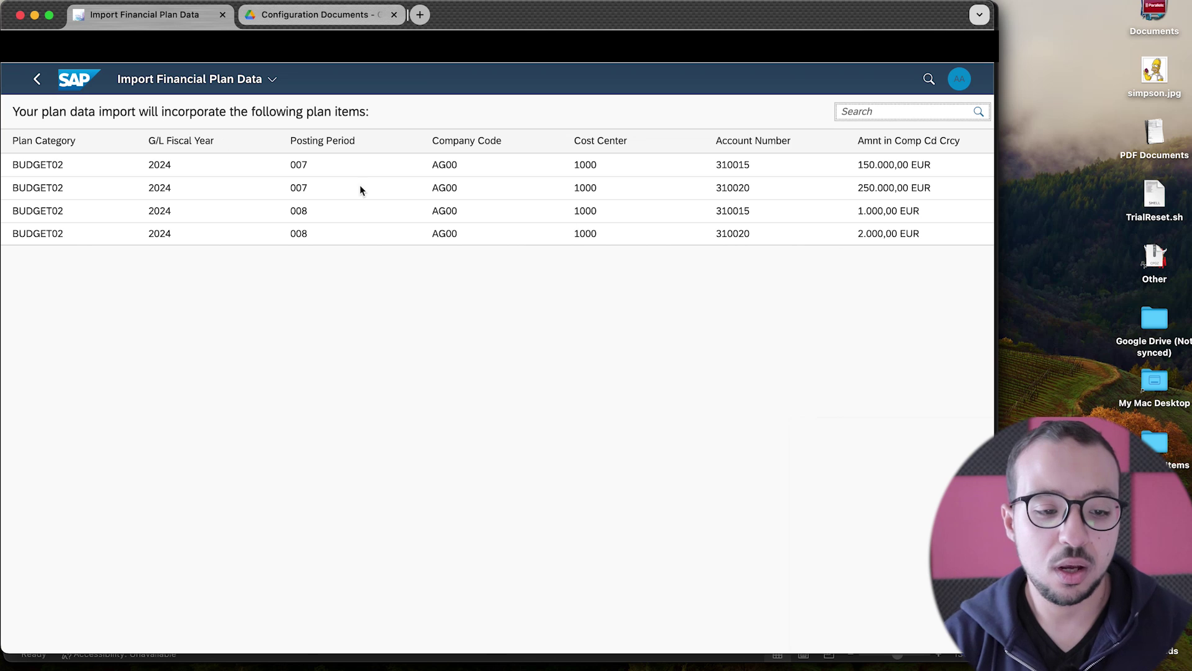
pyautogui.click(37, 79)
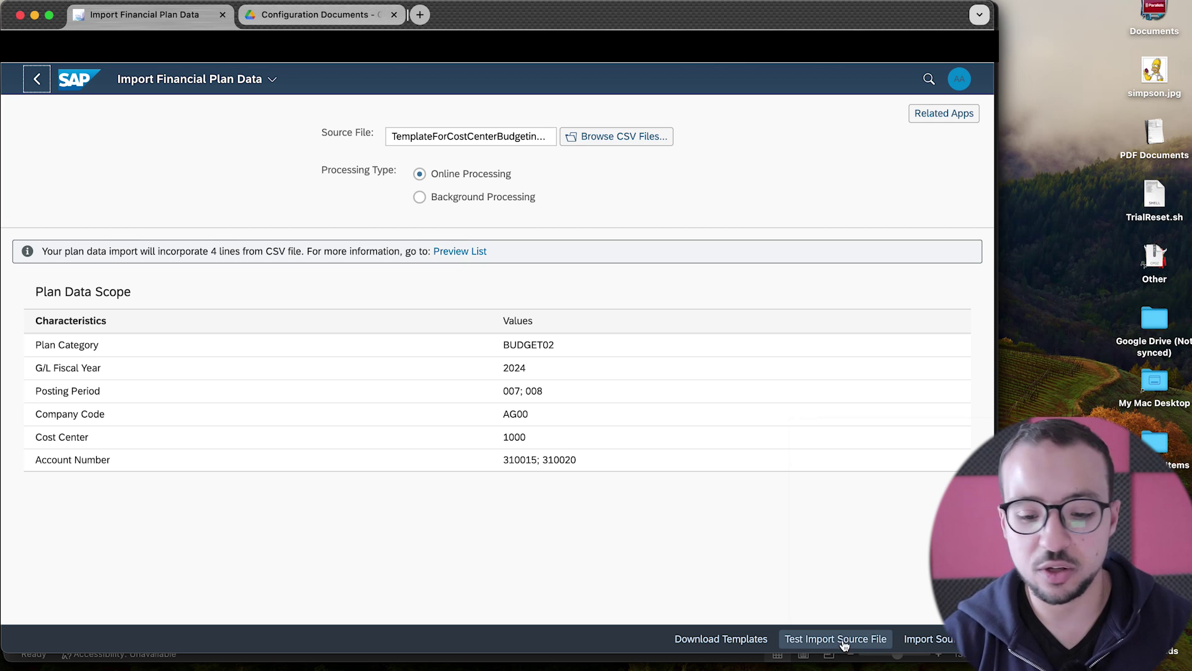
# Import the loaded TemplateForCostCenterBudgeting CSV source file as financial plan data with online processing
pyautogui.click(938, 647)
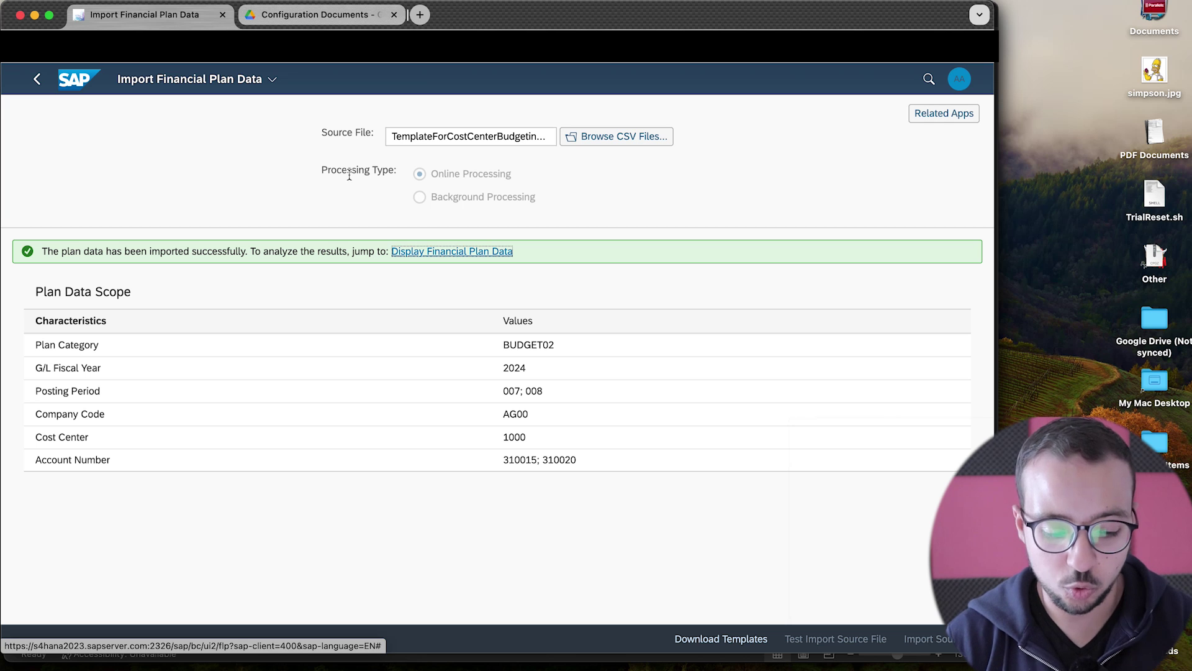
# Switch to the TemplateForCostCenterBudgeting file in Excel and try entering budget01 as plan category in row 8
pyautogui.press('super+Tab')
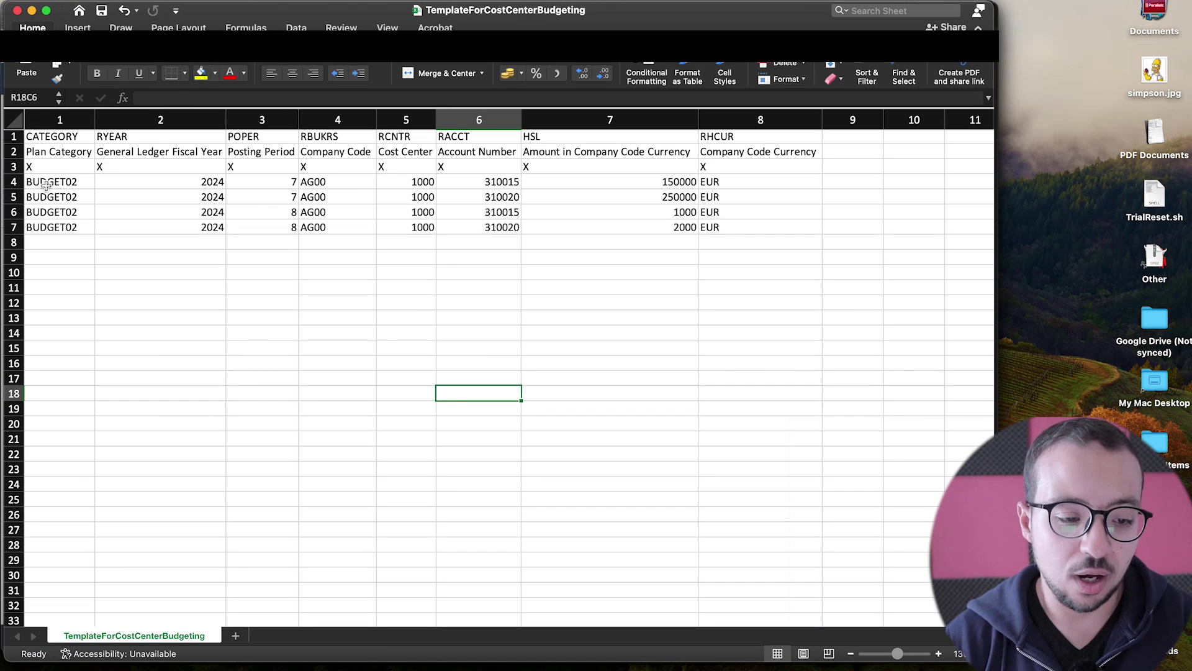
pyautogui.click(47, 183)
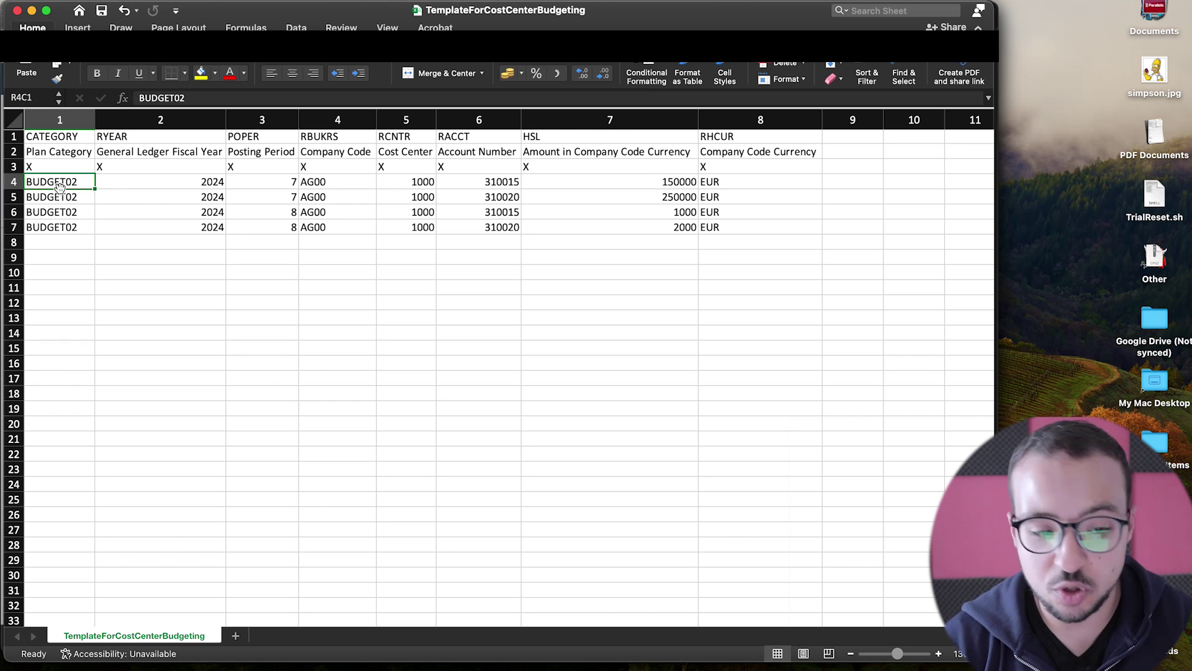
pyautogui.click(47, 240)
pyautogui.write('bud')
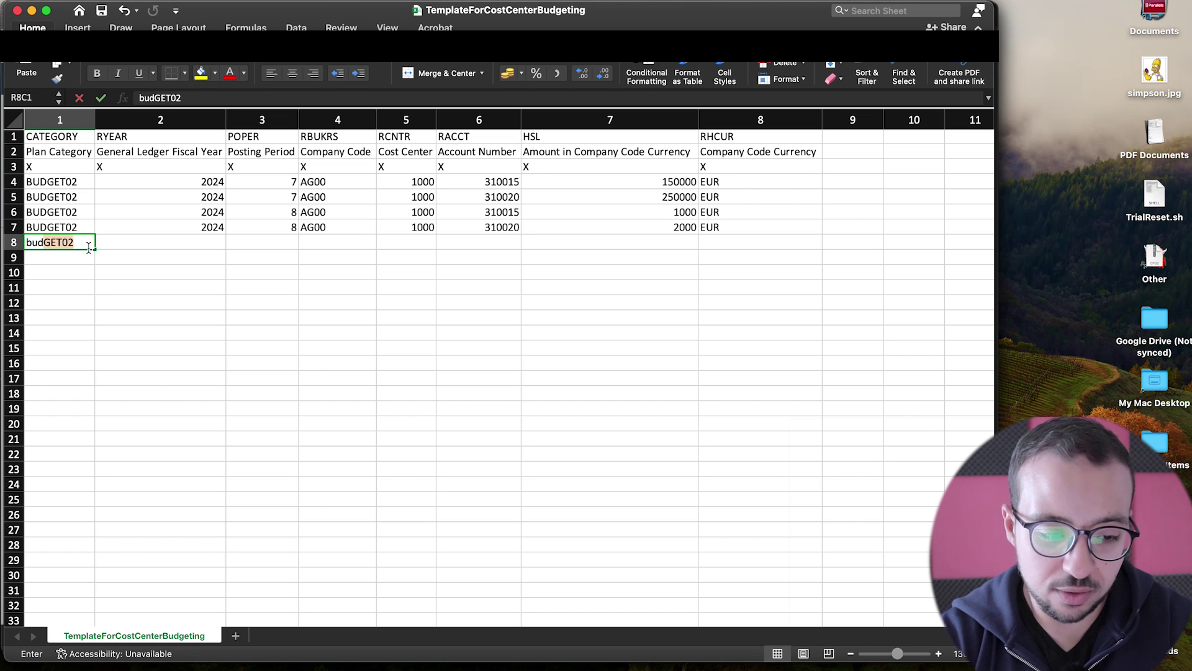
pyautogui.write('get01')
pyautogui.press('Return')
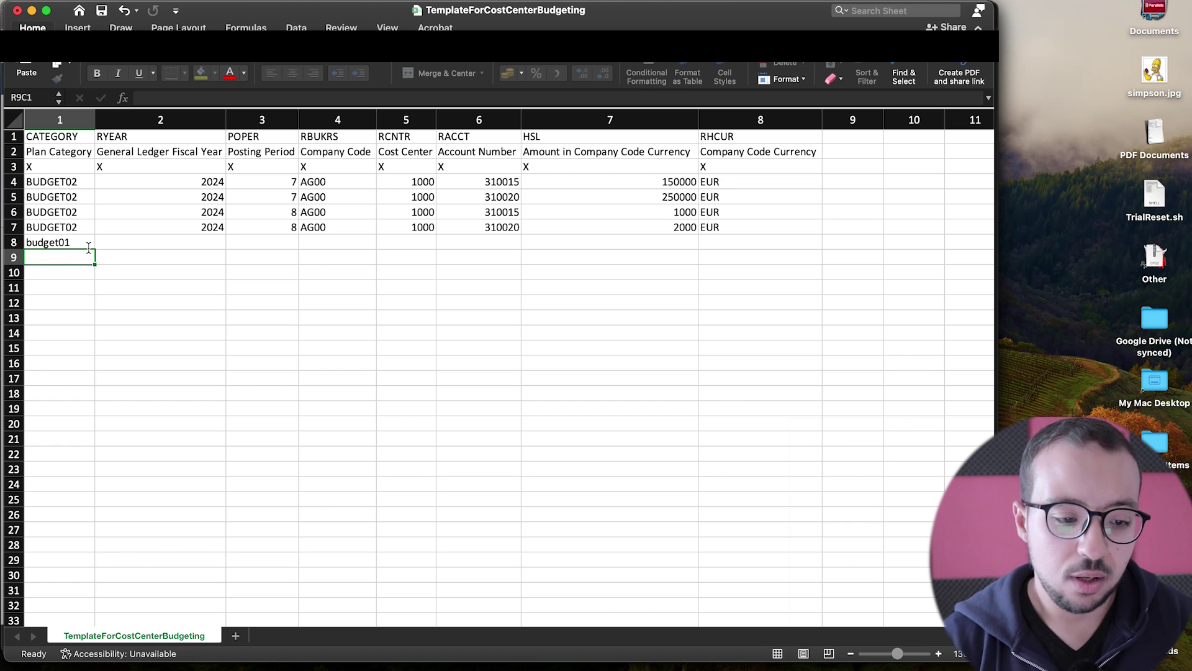
# Try changing the plan category in row 8 to budget02 and undo the trial entry
pyautogui.doubleClick(79, 243)
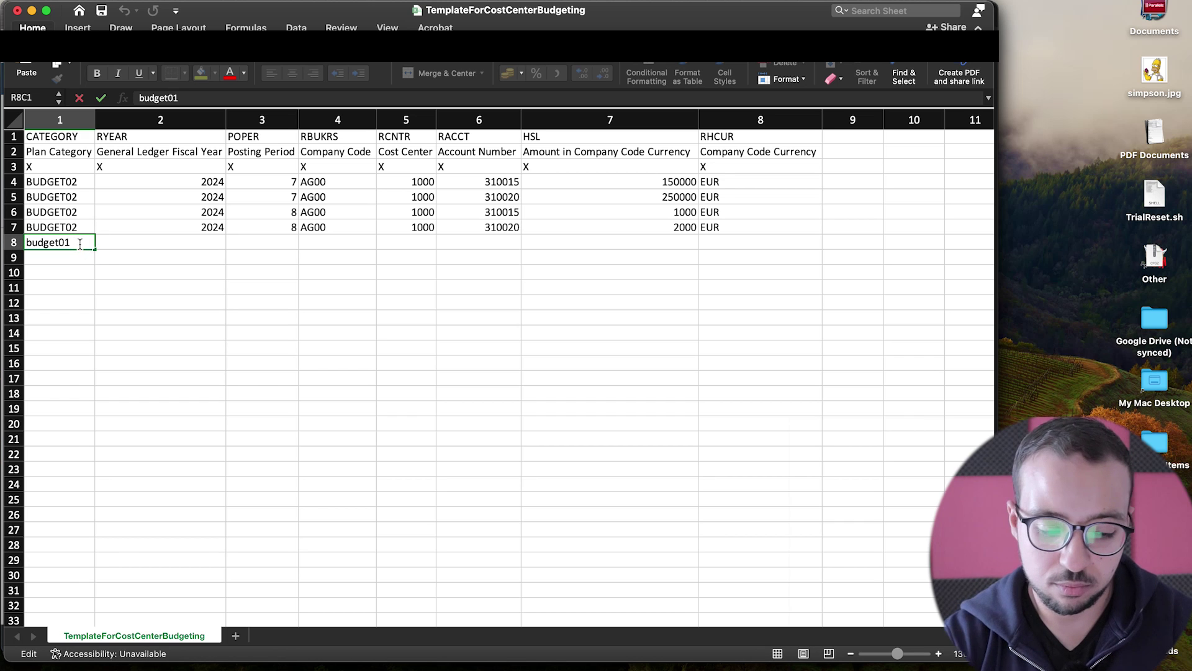
pyautogui.press('BackSpace')
pyautogui.write('2')
pyautogui.press('Return')
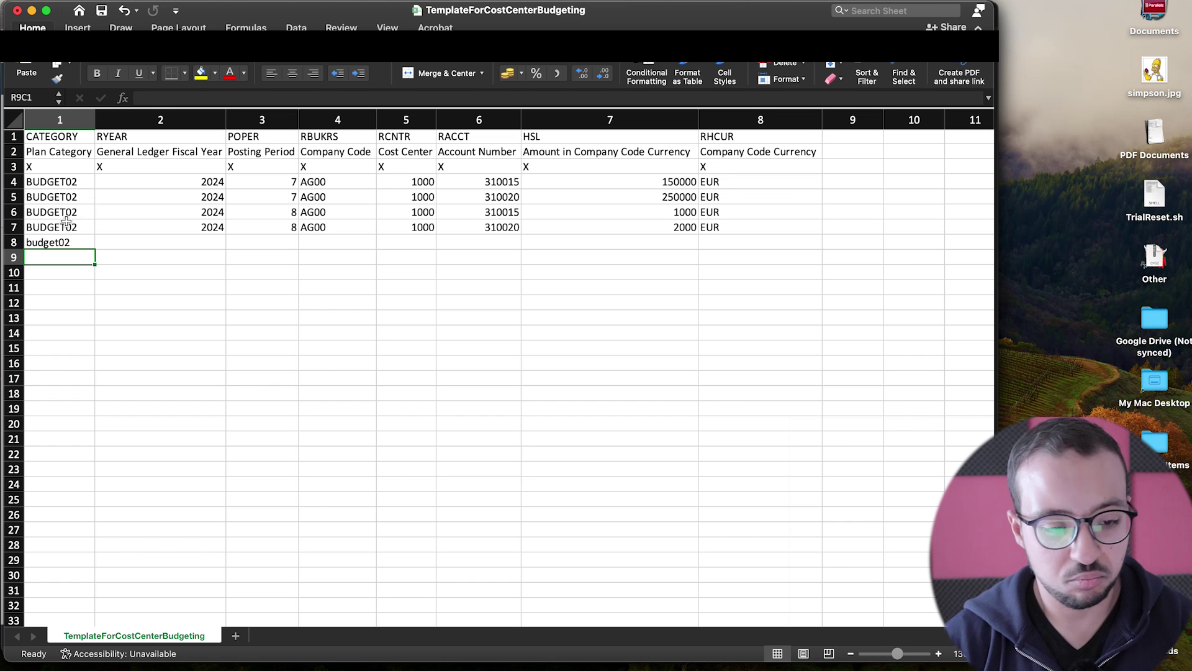
pyautogui.click(59, 242)
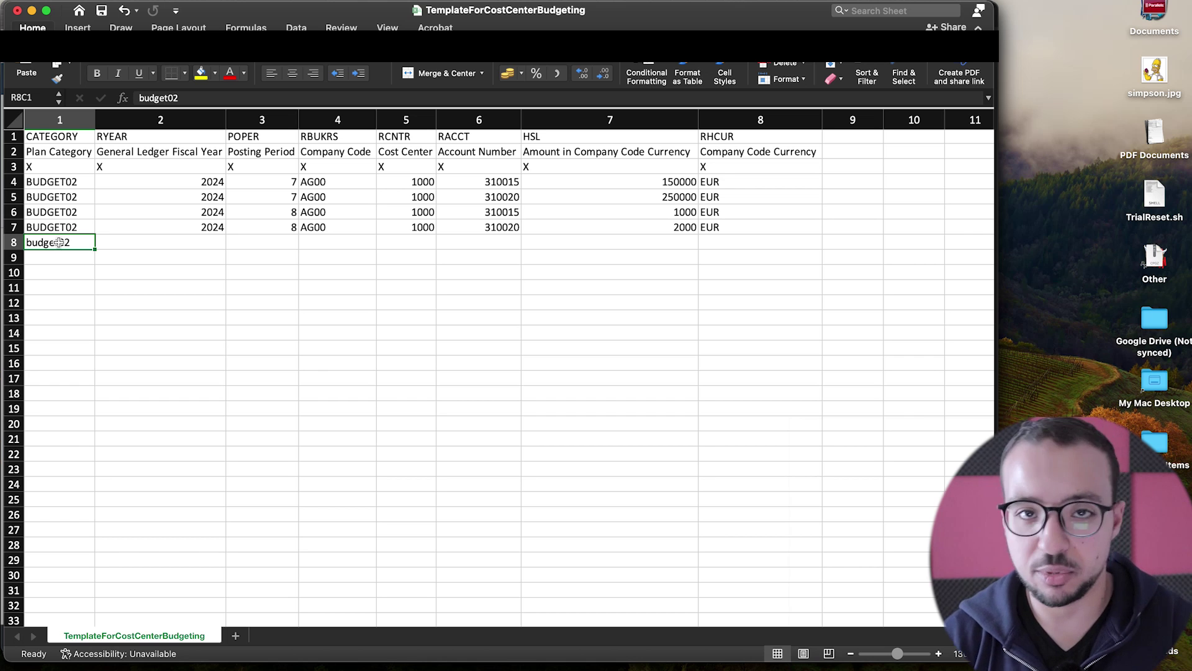
pyautogui.press('super+z')
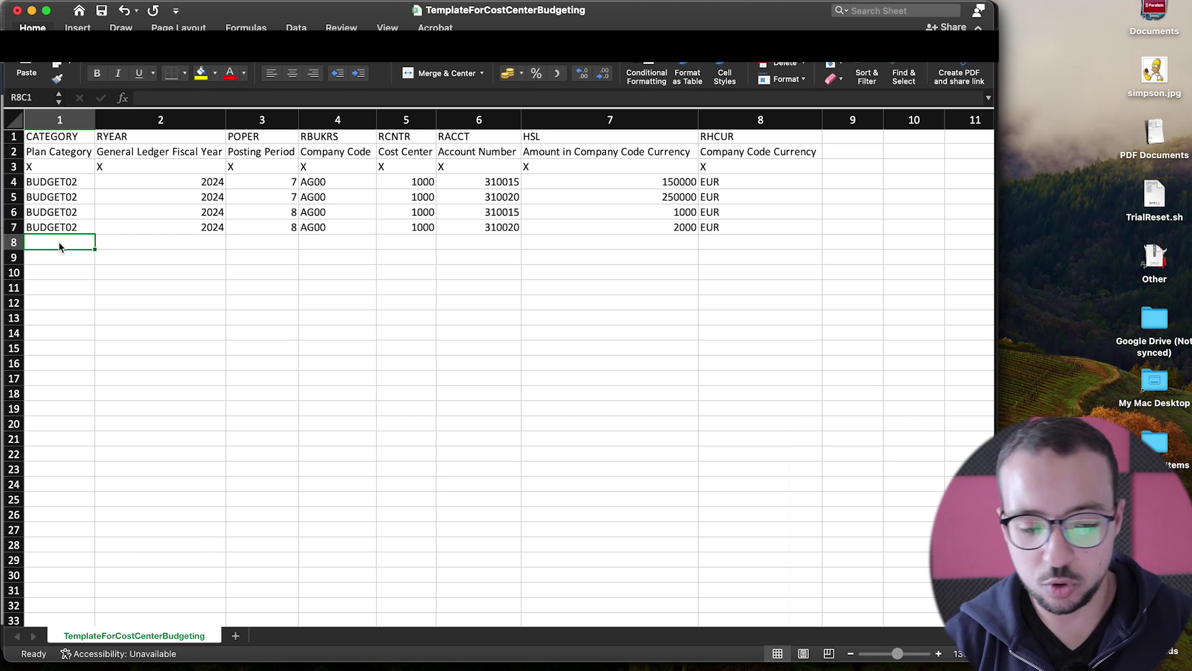
pyautogui.click(218, 272)
# Switch back to Chrome, open the Cost Center Budget Report from the home page and run it for fiscal year 2024
pyautogui.press('super+Tab')
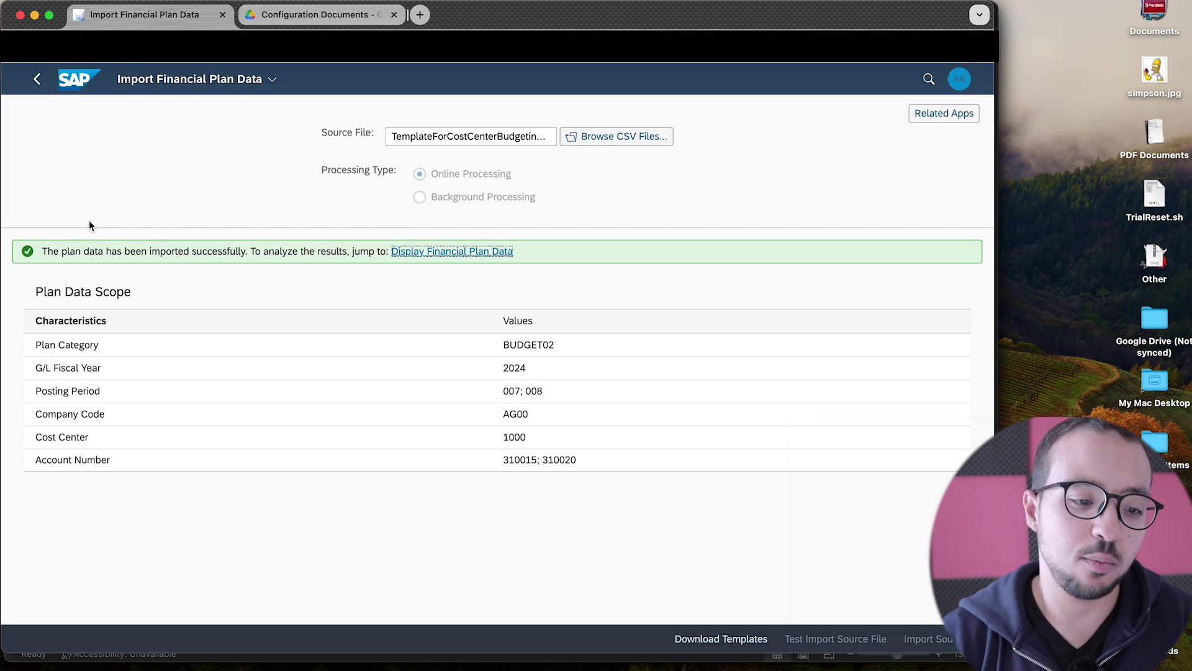
pyautogui.click(36, 83)
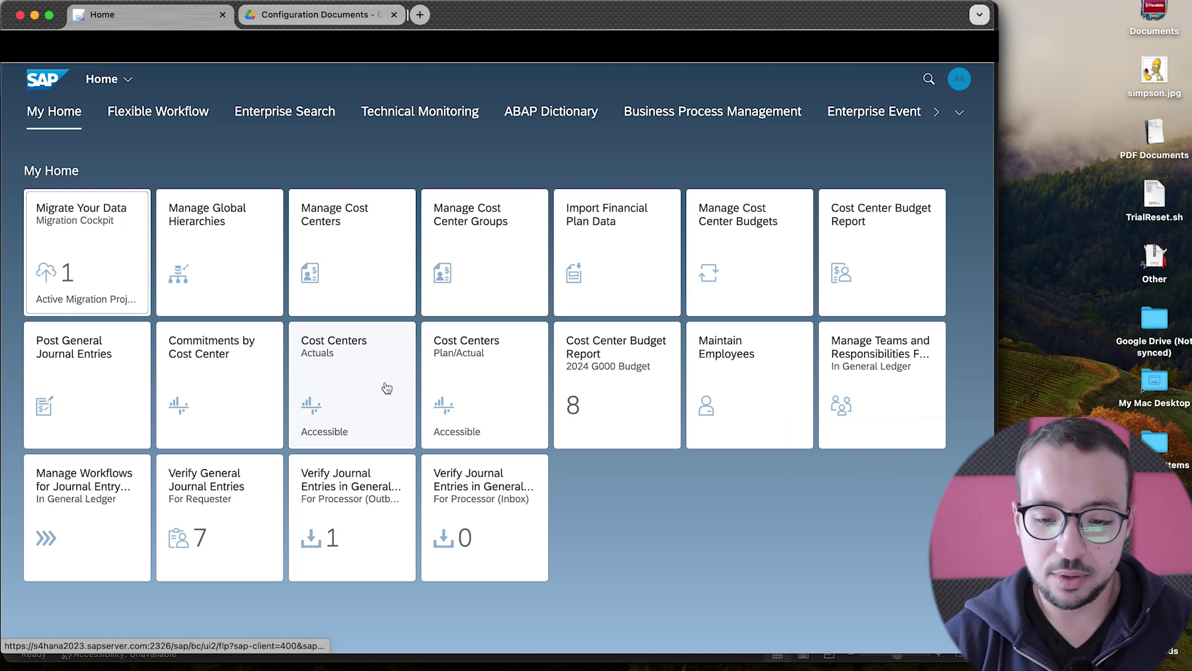
pyautogui.click(872, 260)
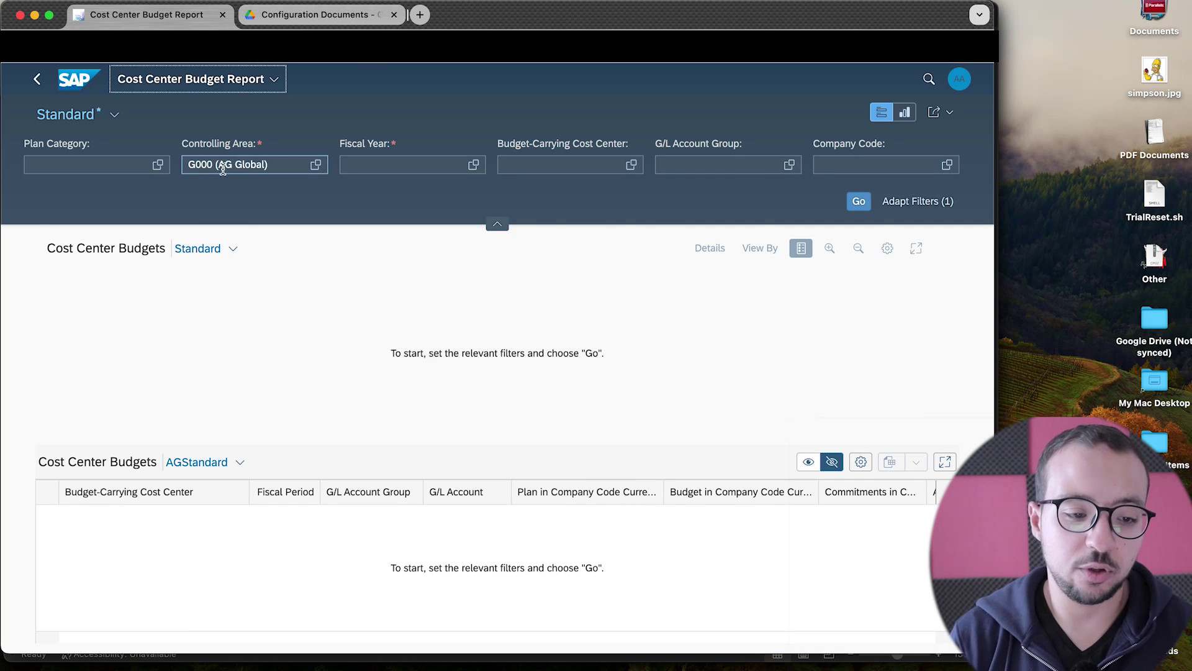
pyautogui.click(410, 158)
pyautogui.write('2024')
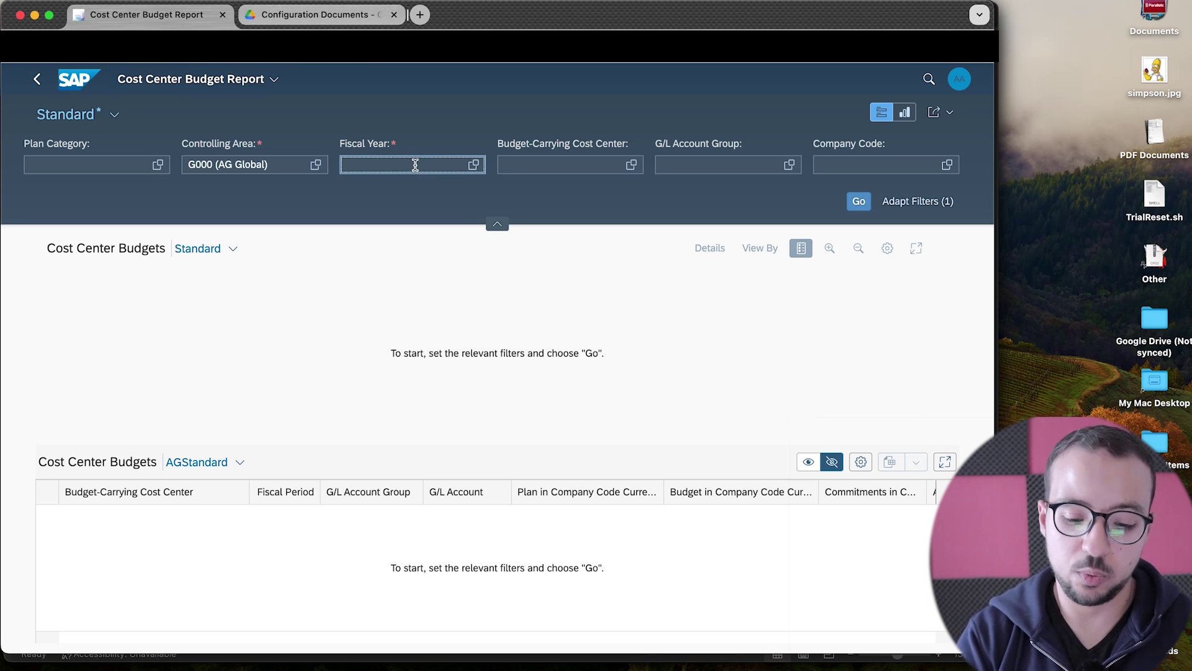
pyautogui.press('Return')
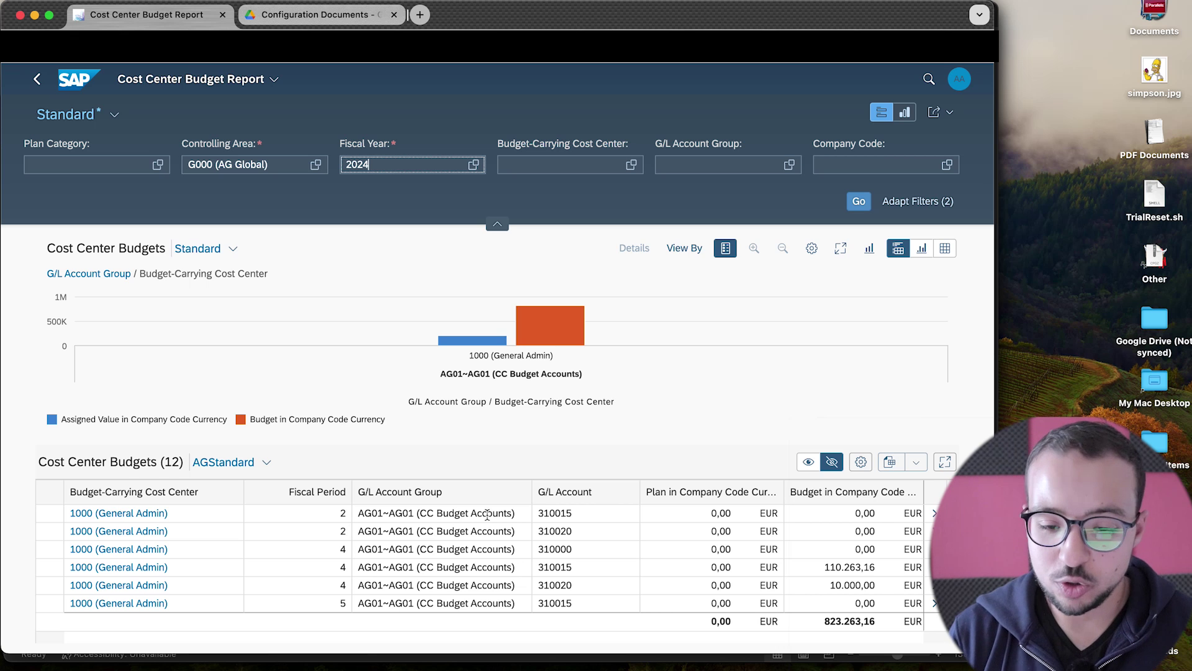
# Enlarge the Cost Center Budgets table and examine the imported budget amounts of accounts 310015 and 310020 in periods 7 and 8
pyautogui.scroll(-3, 395, 561)
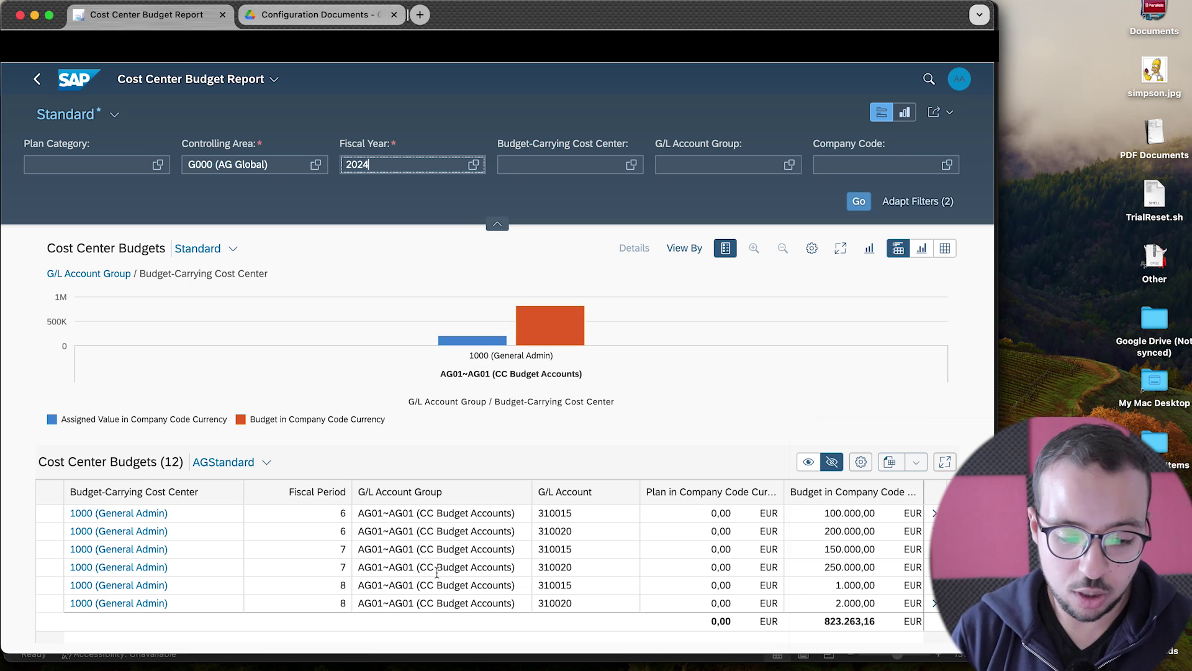
pyautogui.click(943, 464)
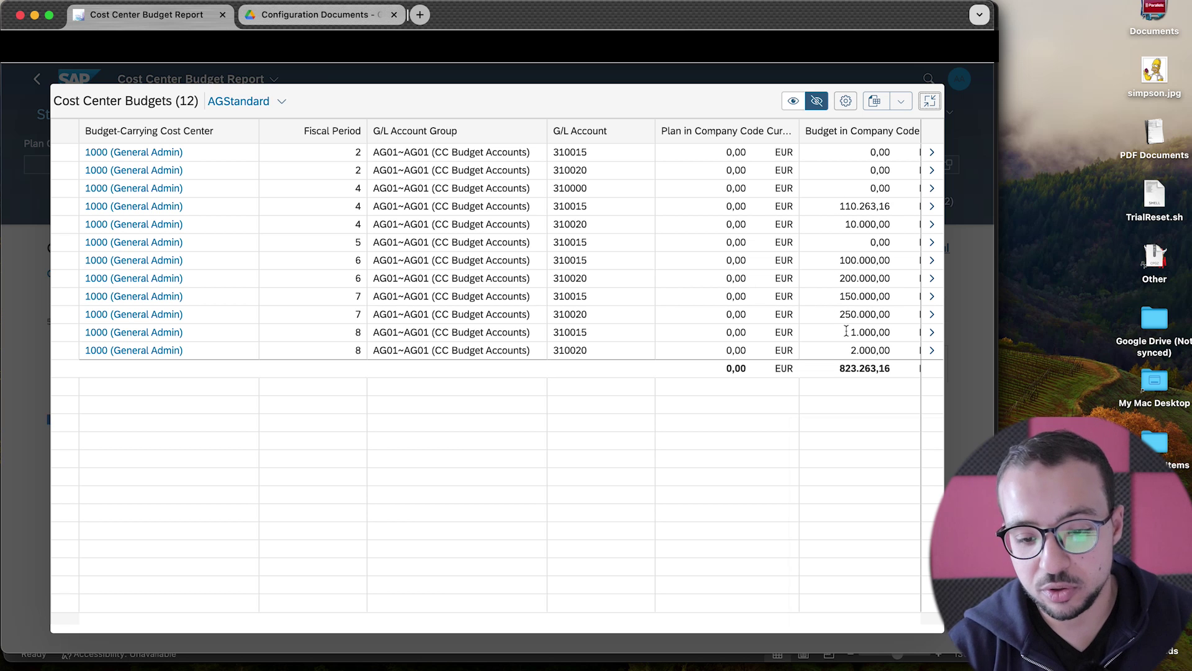
pyautogui.click(845, 296)
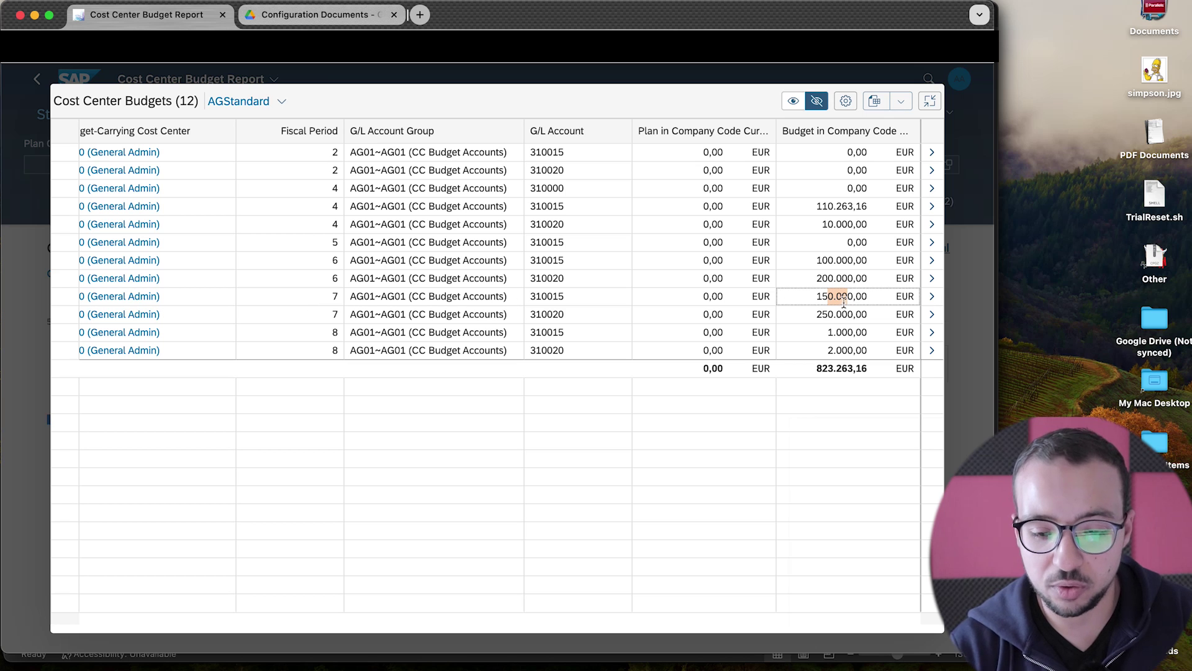
pyautogui.moveTo(567, 299); pyautogui.dragTo(534, 314)
pyautogui.moveTo(807, 313); pyautogui.dragTo(870, 314)
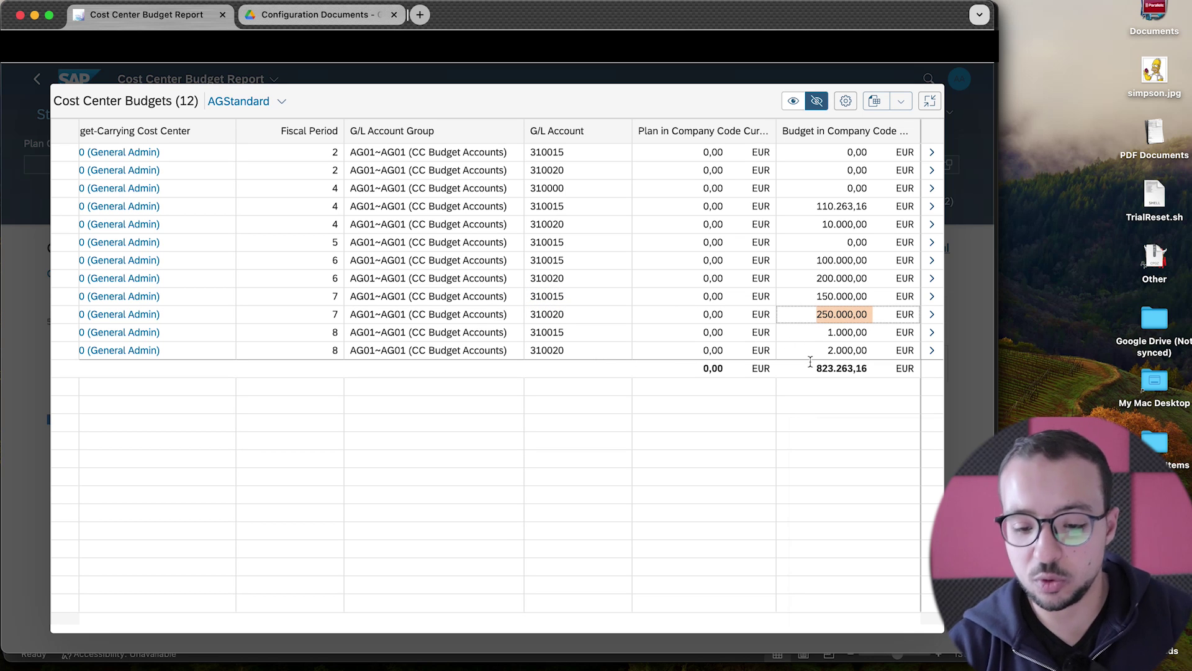
# Examine the commitments, actual costs, assigned values and available budget of the imported lines, including the total available budget
pyautogui.hscroll(3, 832, 343)
pyautogui.hscroll(6, 832, 343)
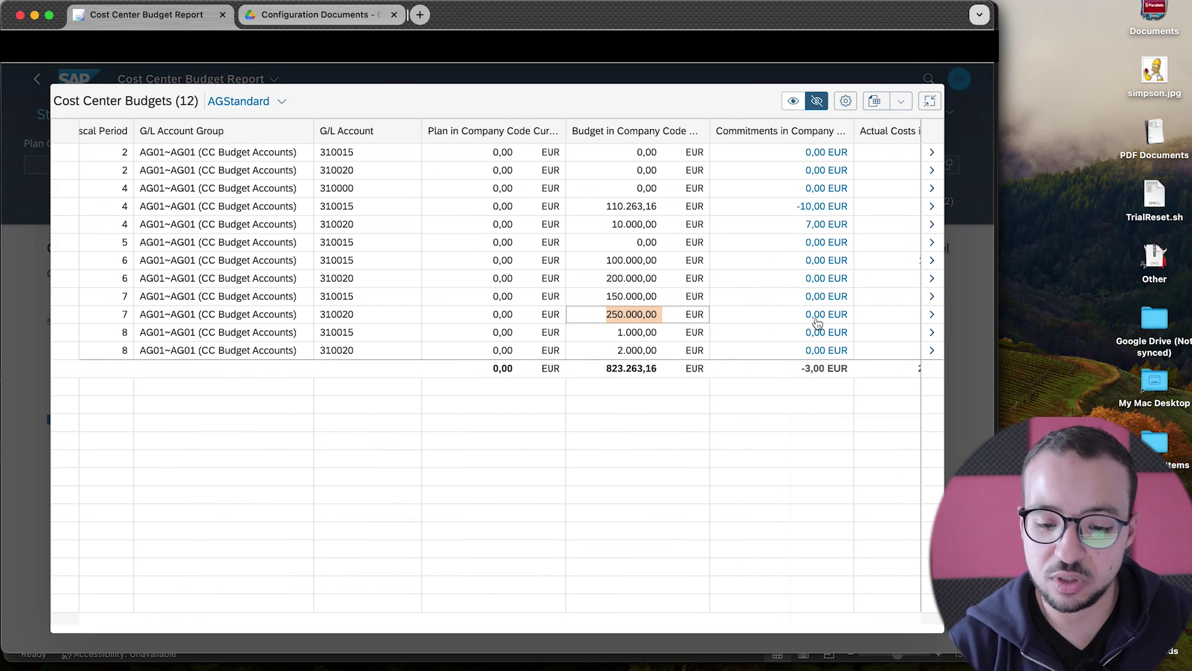
pyautogui.hscroll(2, 809, 335)
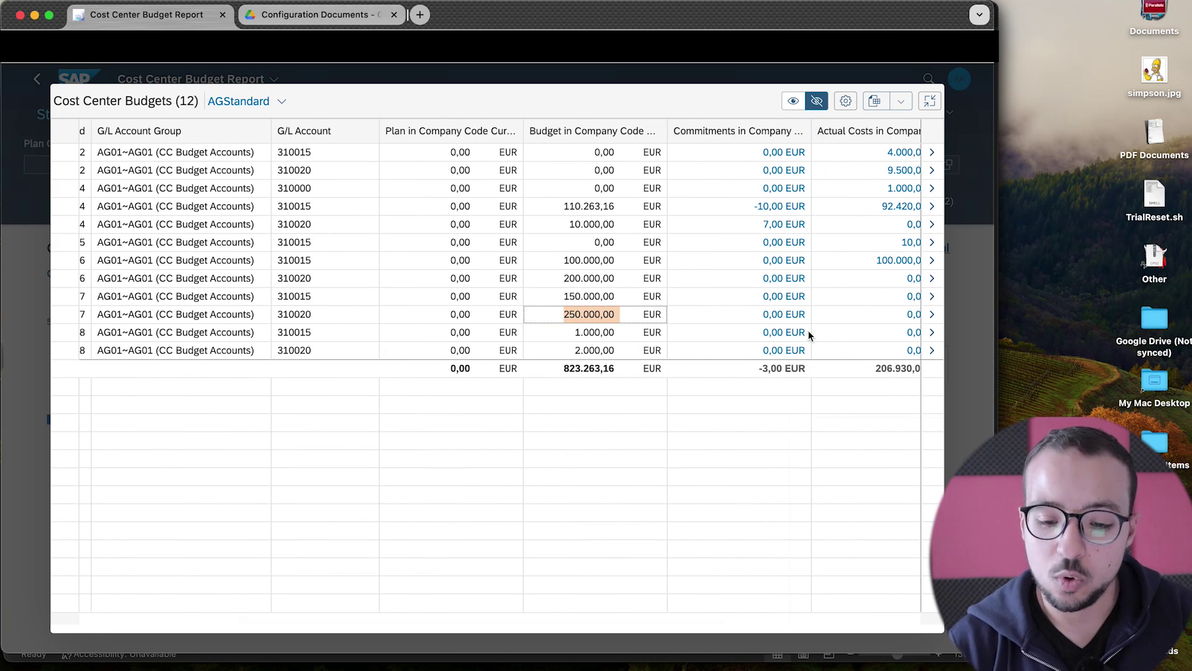
pyautogui.hscroll(4, 810, 336)
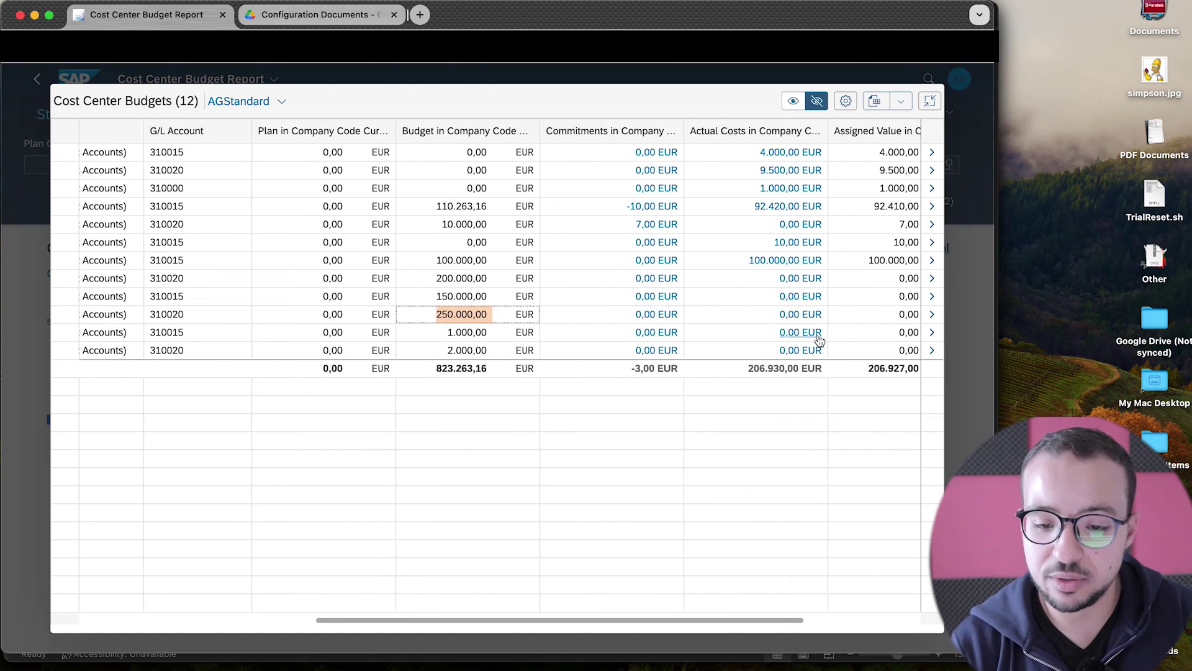
pyautogui.hscroll(5, 820, 337)
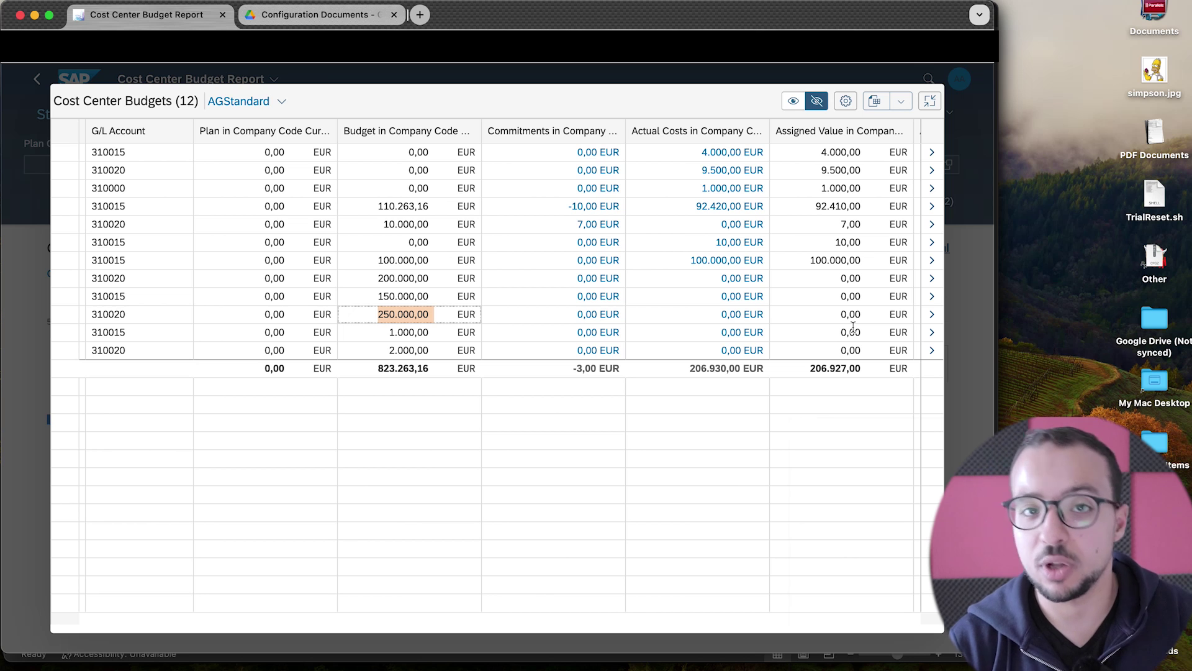
pyautogui.hscroll(5, 857, 323)
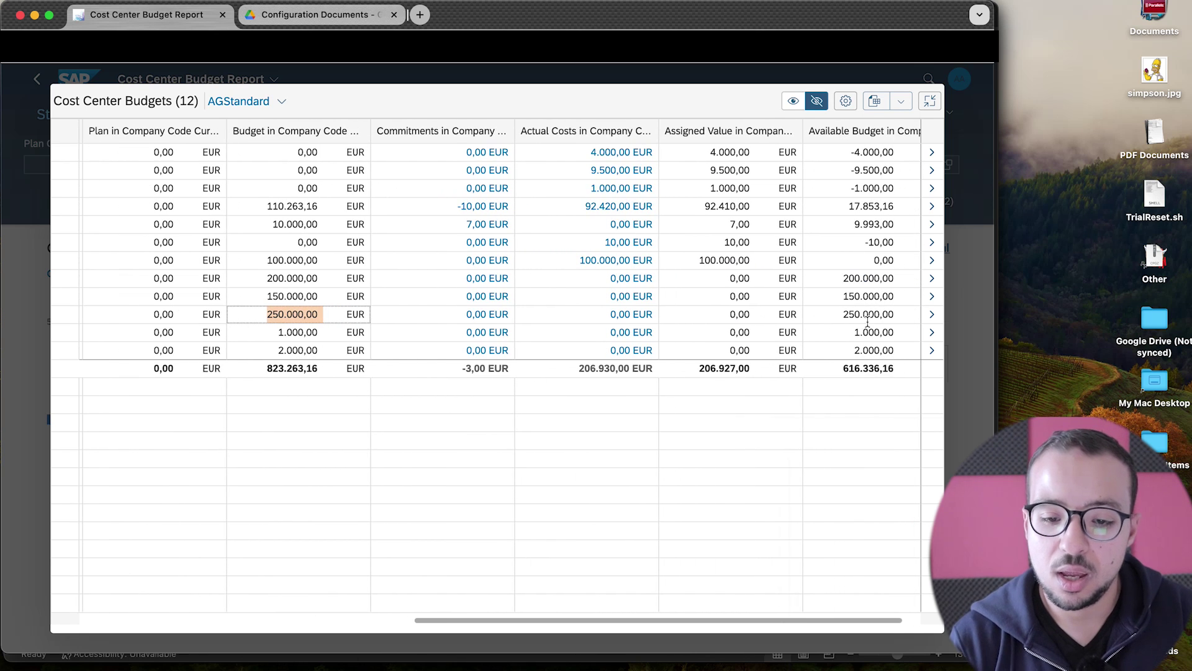
pyautogui.hscroll(2, 867, 321)
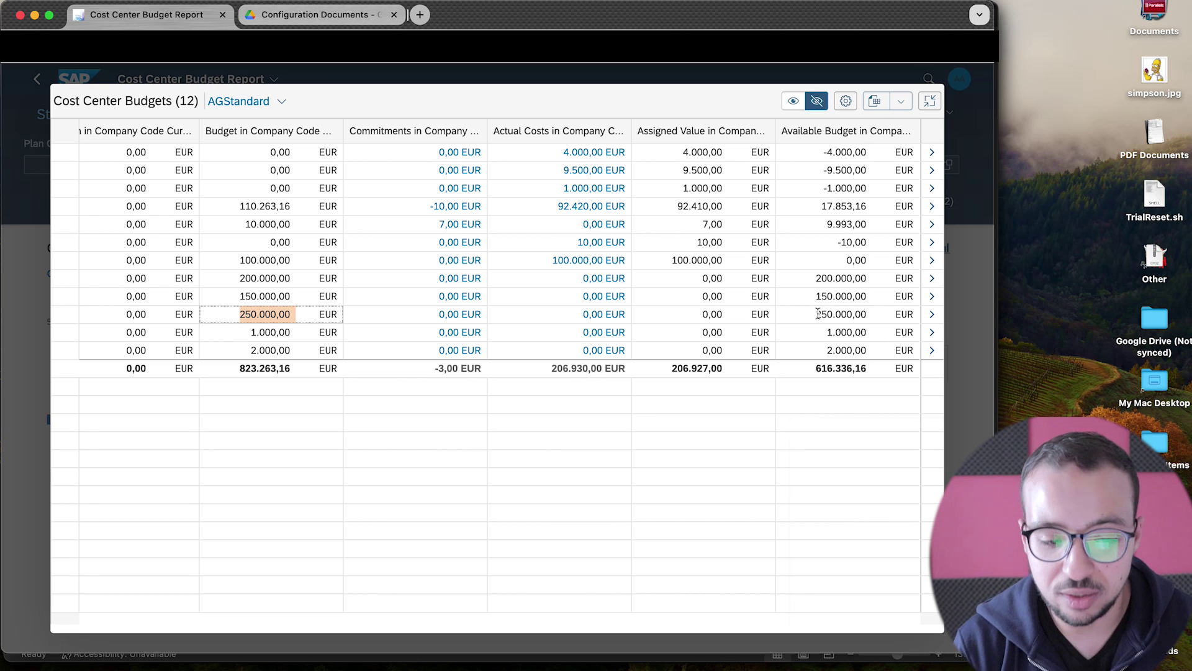
pyautogui.click(850, 296)
pyautogui.click(809, 314)
pyautogui.click(849, 333)
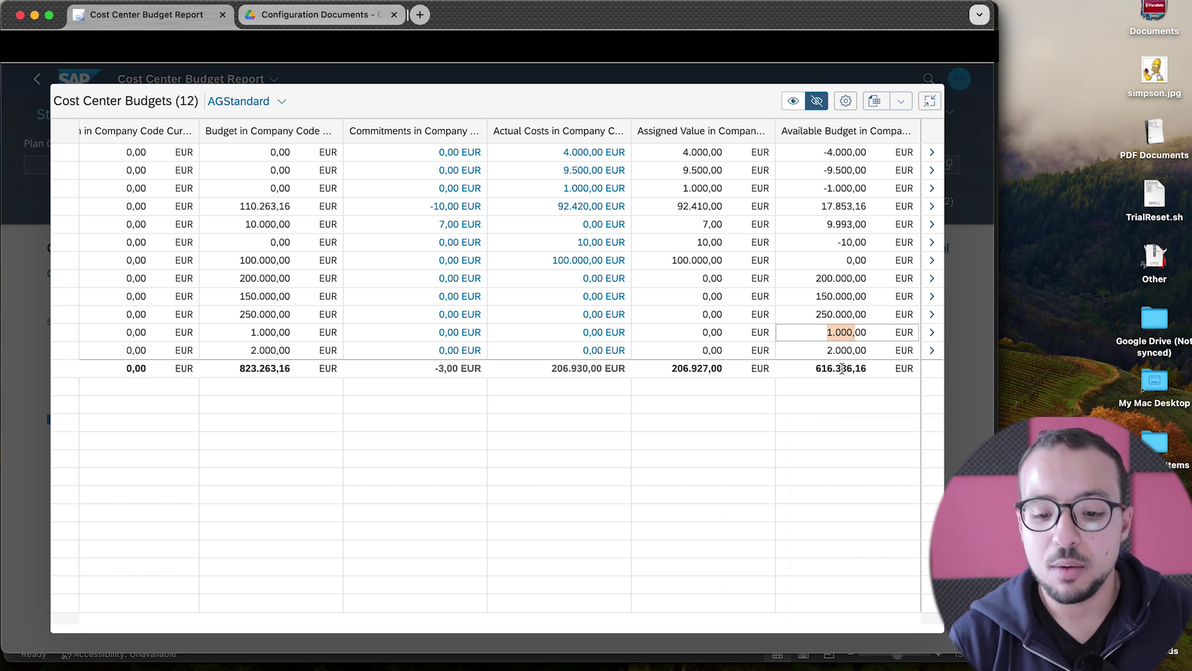
pyautogui.moveTo(811, 369); pyautogui.dragTo(874, 368)
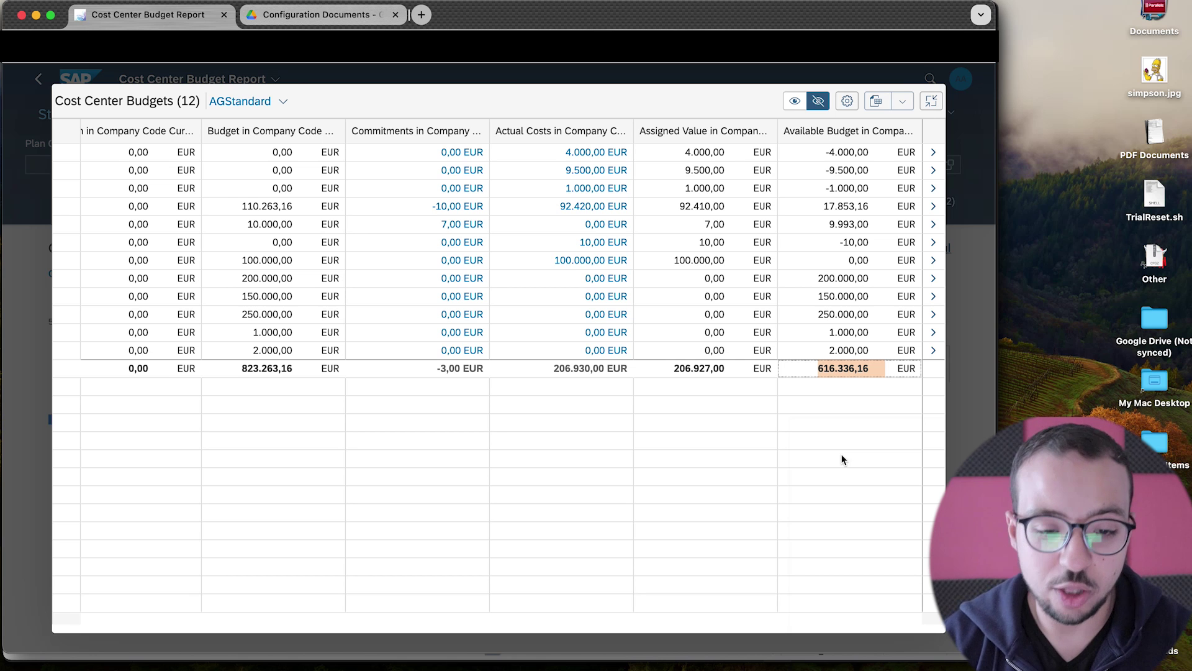
# Switch to SAP GUI, start a standard purchase order with transaction ME21N and set the supplier to 20001 AG Domestic Supplier 1 AG
pyautogui.press('super+Tab')
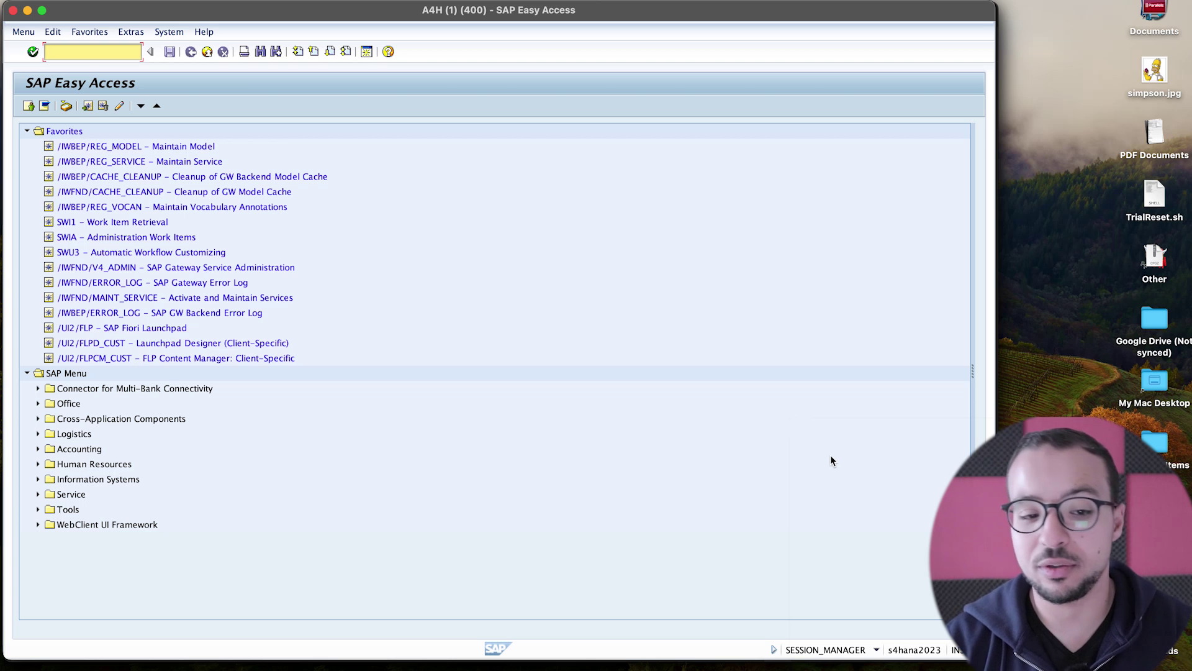
pyautogui.write('me21n')
pyautogui.press('Return')
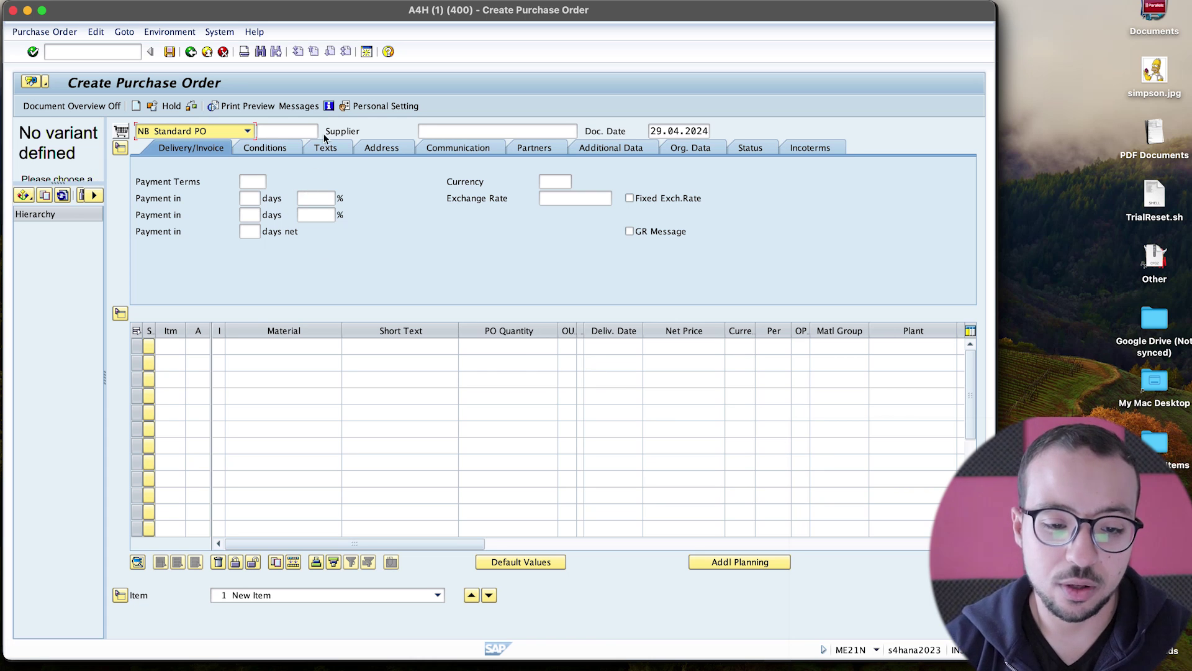
pyautogui.click(463, 130)
pyautogui.write('20001 AG Domestic Supplier 1 AG')
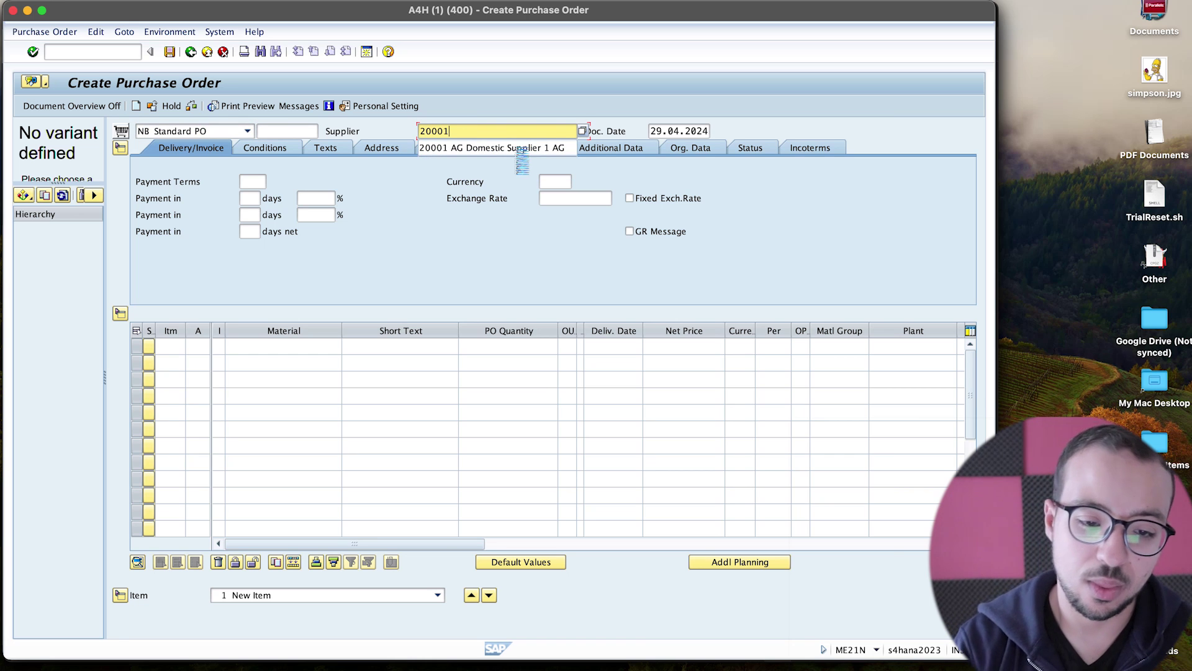
pyautogui.press('Return')
# Set the purchase order's purchasing organization to AG00, purchasing group to 001 and company code to AG00
pyautogui.press('Down')
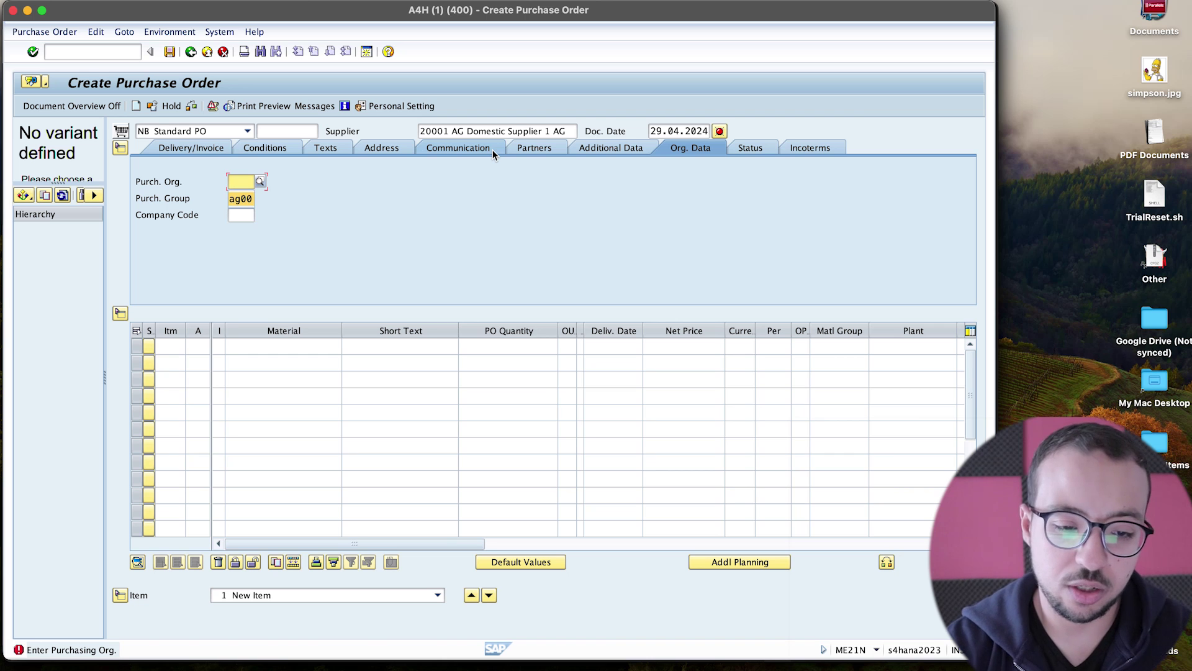
pyautogui.press('Return')
pyautogui.press('XF86AudioMute')
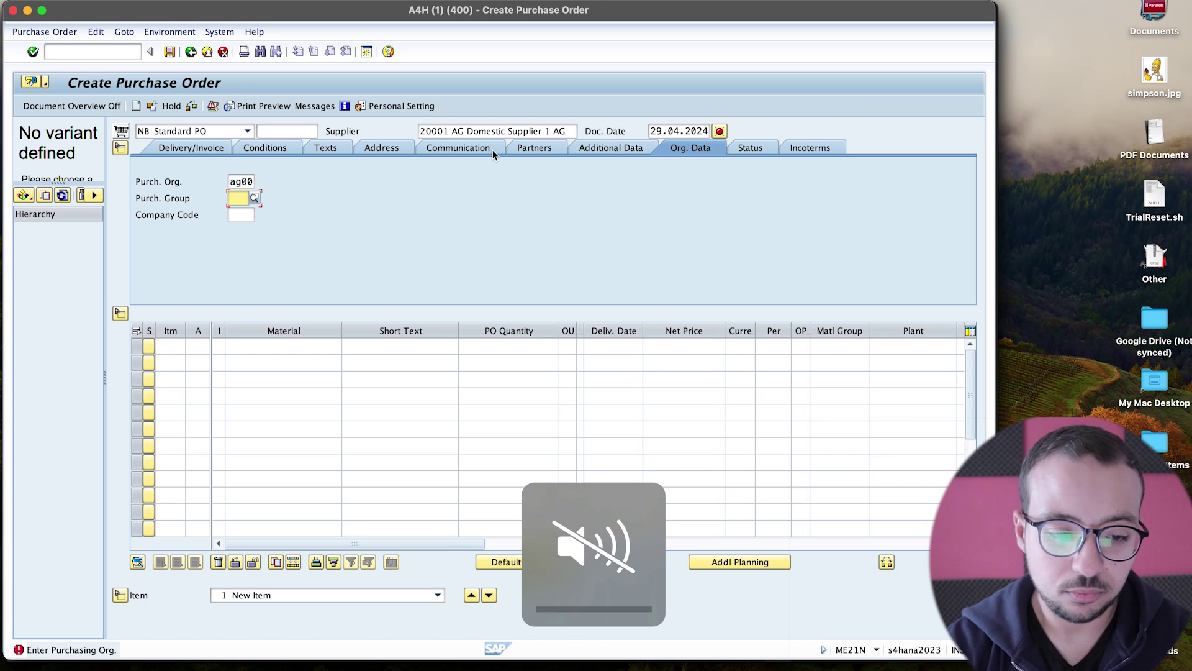
pyautogui.press('Down')
pyautogui.press('Return')
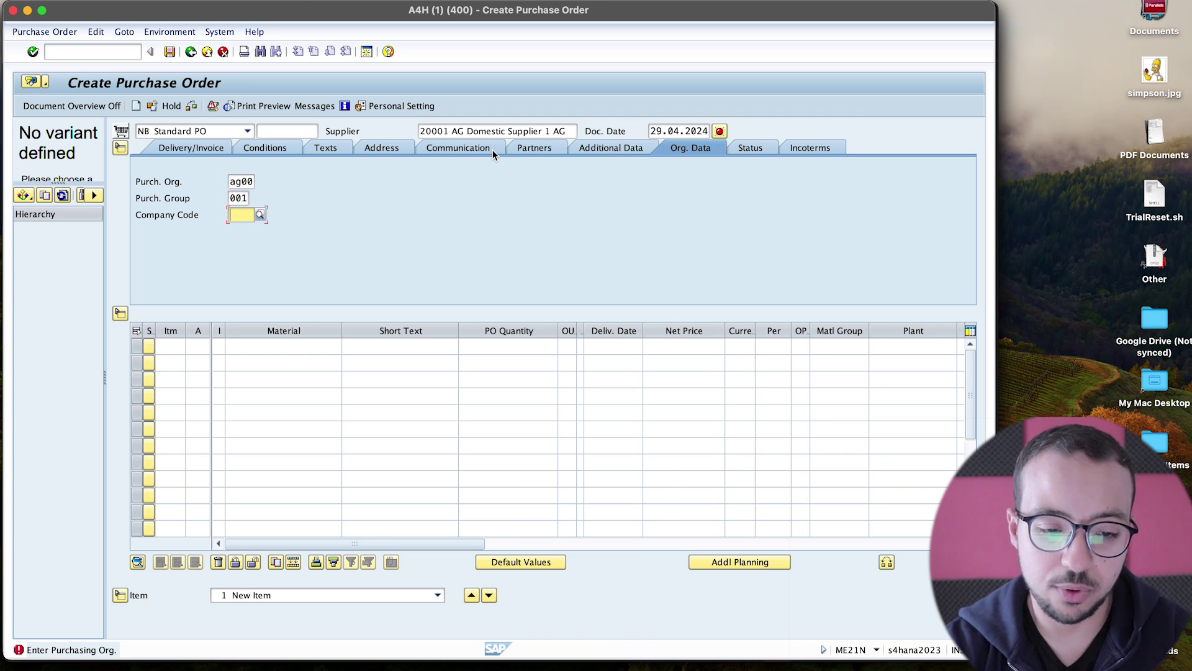
pyautogui.write('ag00')
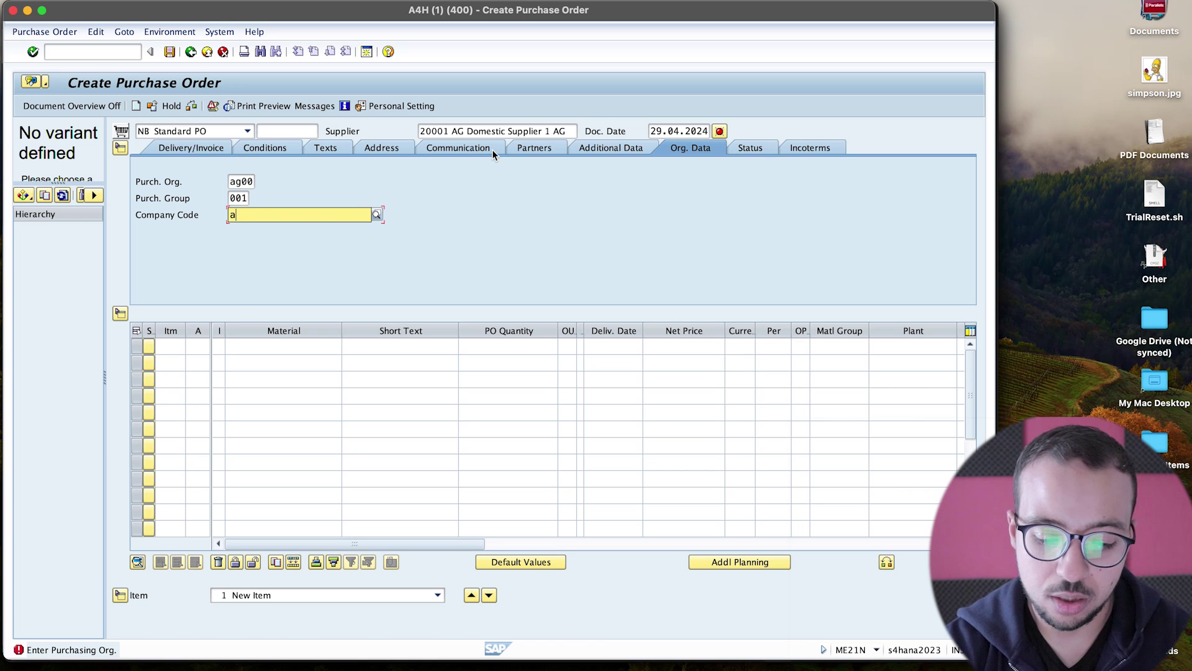
pyautogui.press('Return')
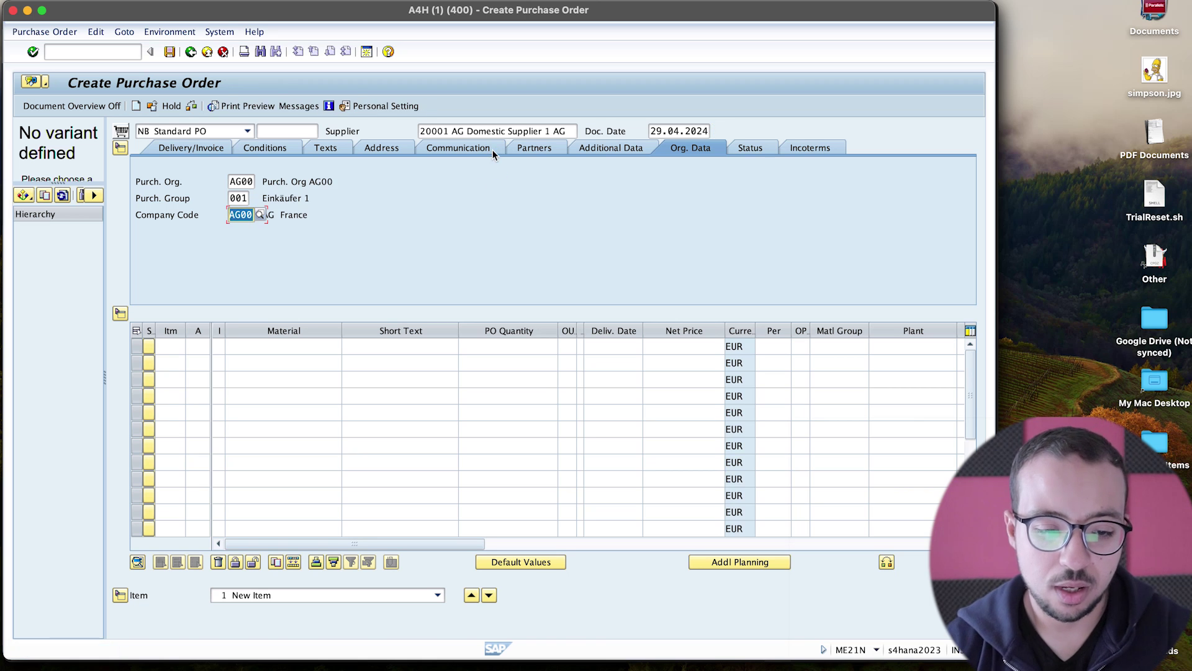
# Enter a purchase order item with account assignment category K, short text Test, quantity 1 and net price 100 EUR
pyautogui.click(204, 348)
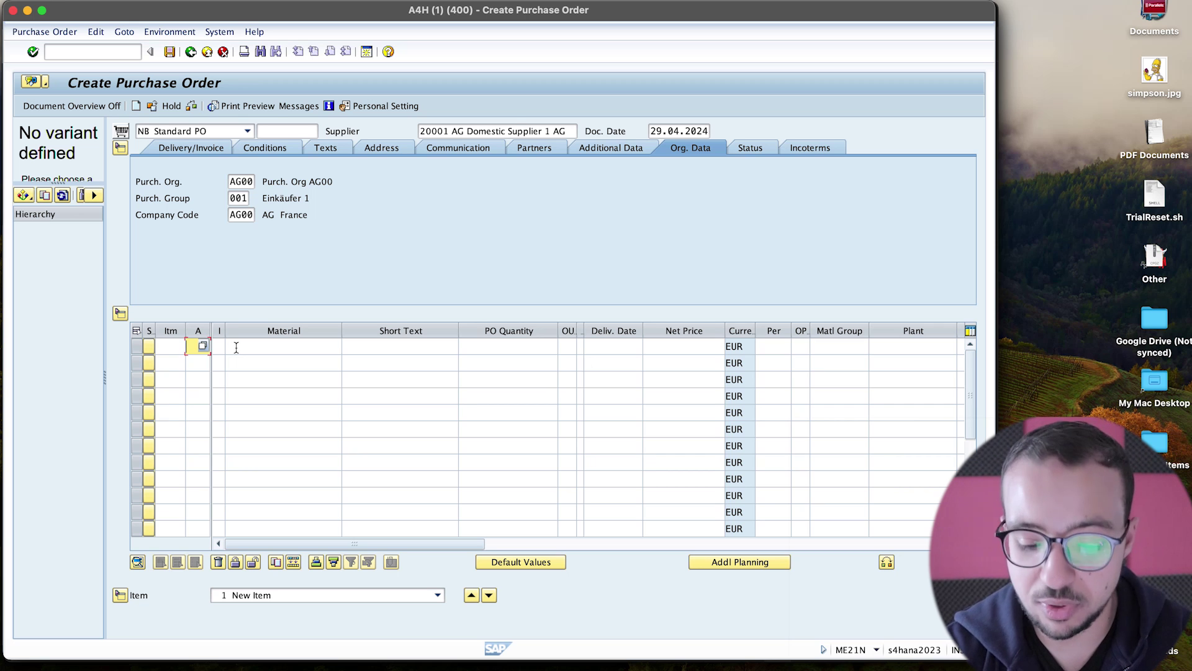
pyautogui.write('K')
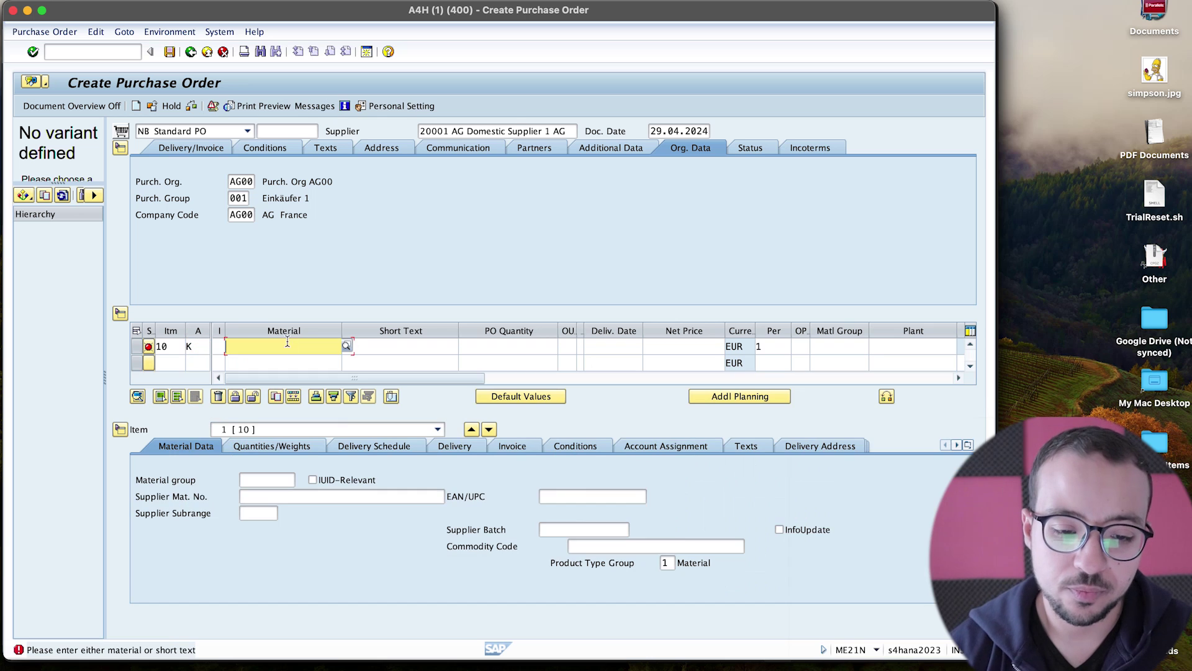
pyautogui.click(407, 350)
pyautogui.write('Test')
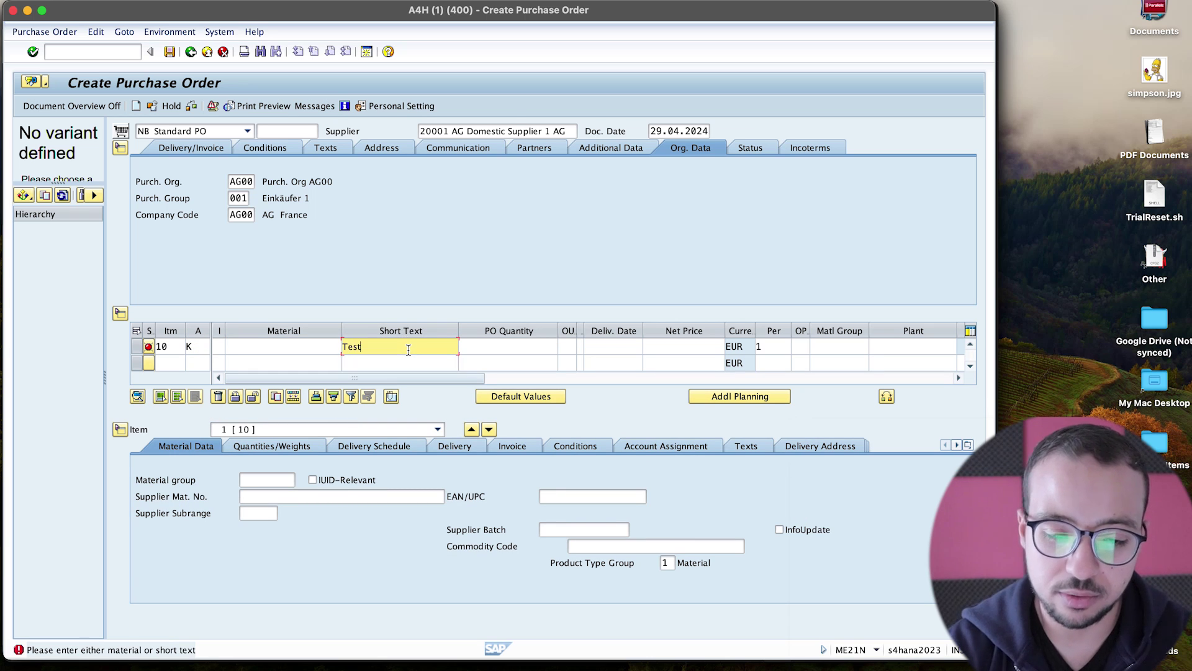
pyautogui.click(498, 346)
pyautogui.write('1')
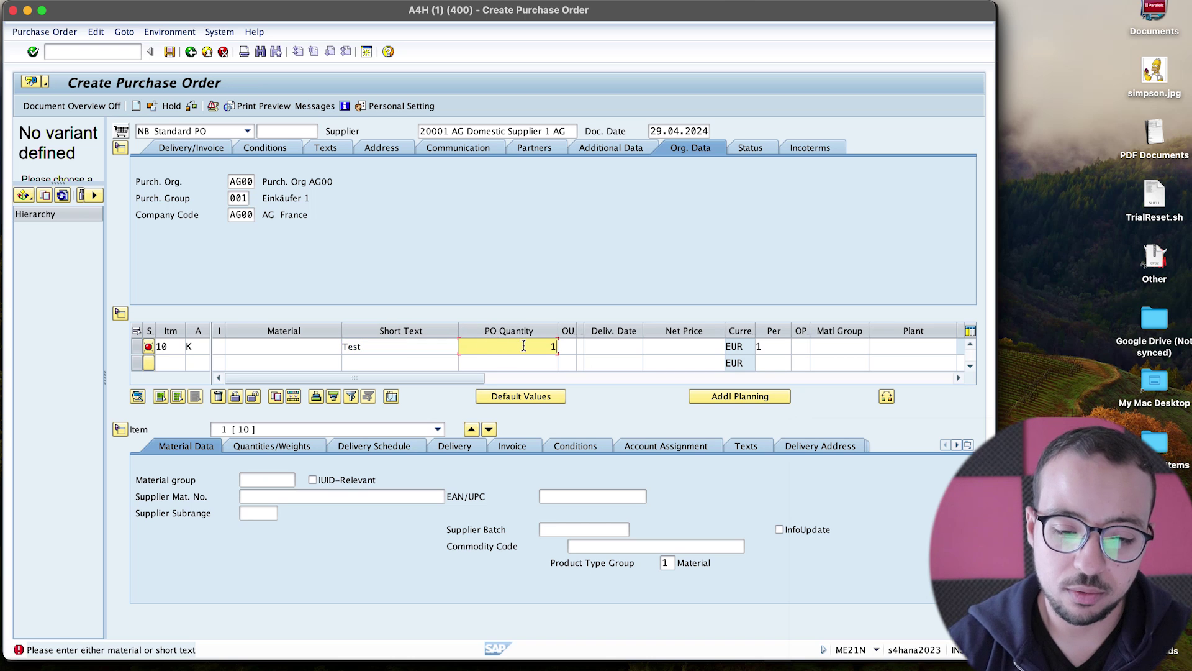
pyautogui.click(658, 347)
pyautogui.write('100')
pyautogui.press('Return')
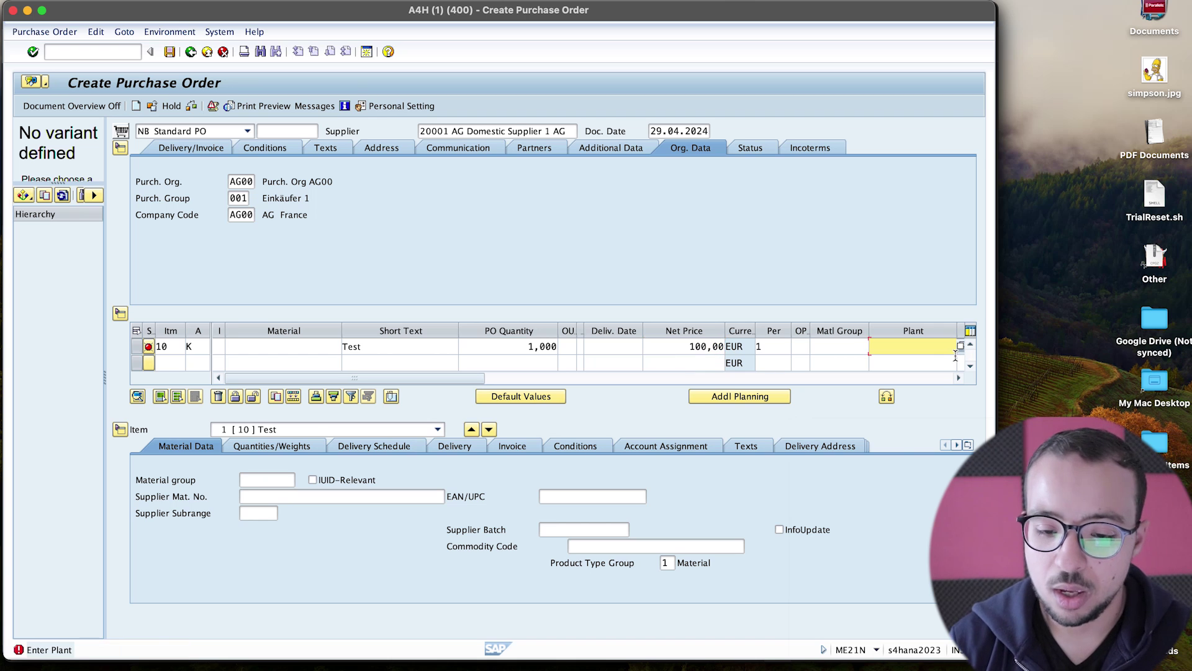
# Complete the item with material group 01, plant AG01 and order unit EA
pyautogui.click(849, 348)
pyautogui.write('01')
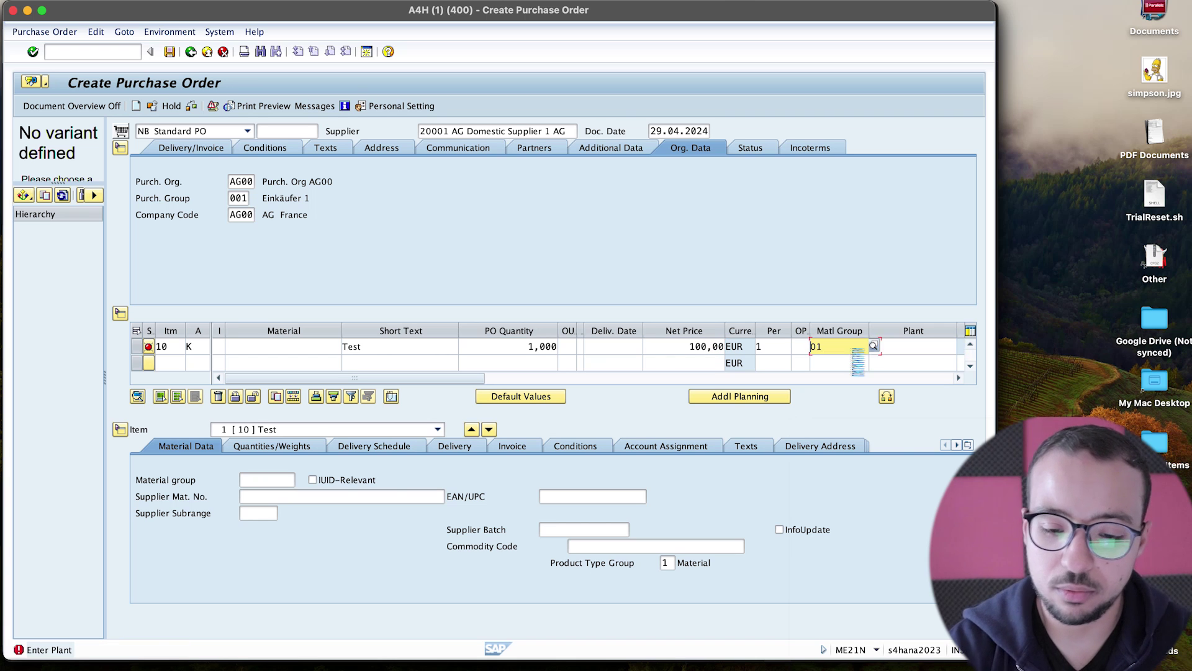
pyautogui.press('Return')
pyautogui.write('ag01')
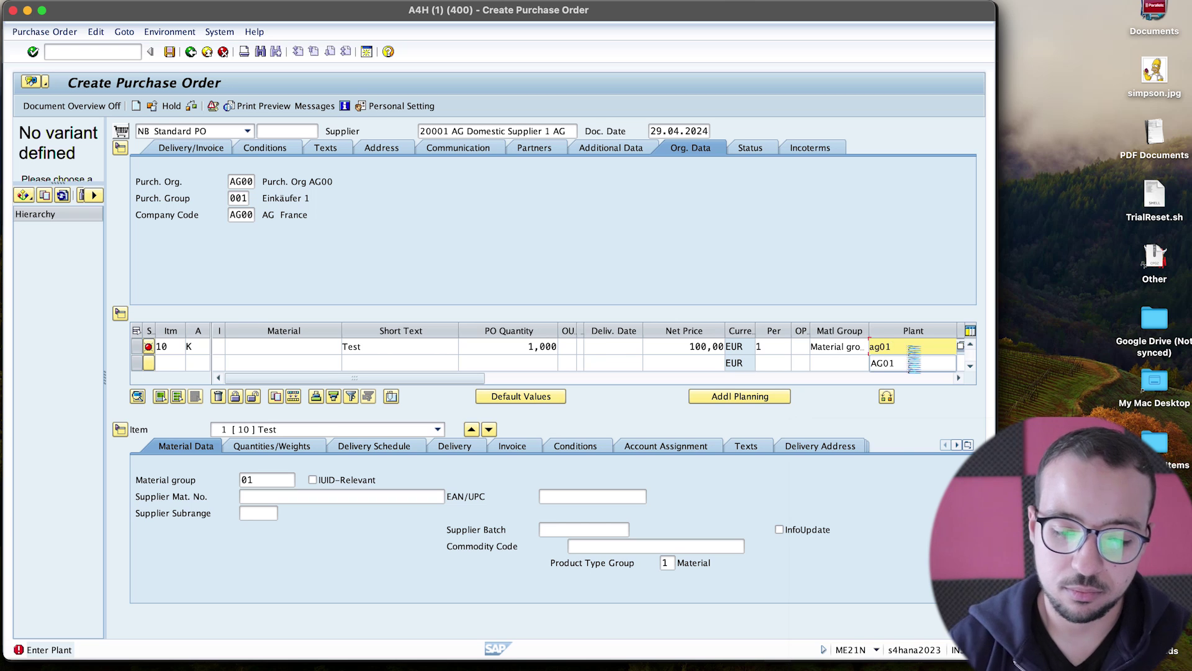
pyautogui.press('Return')
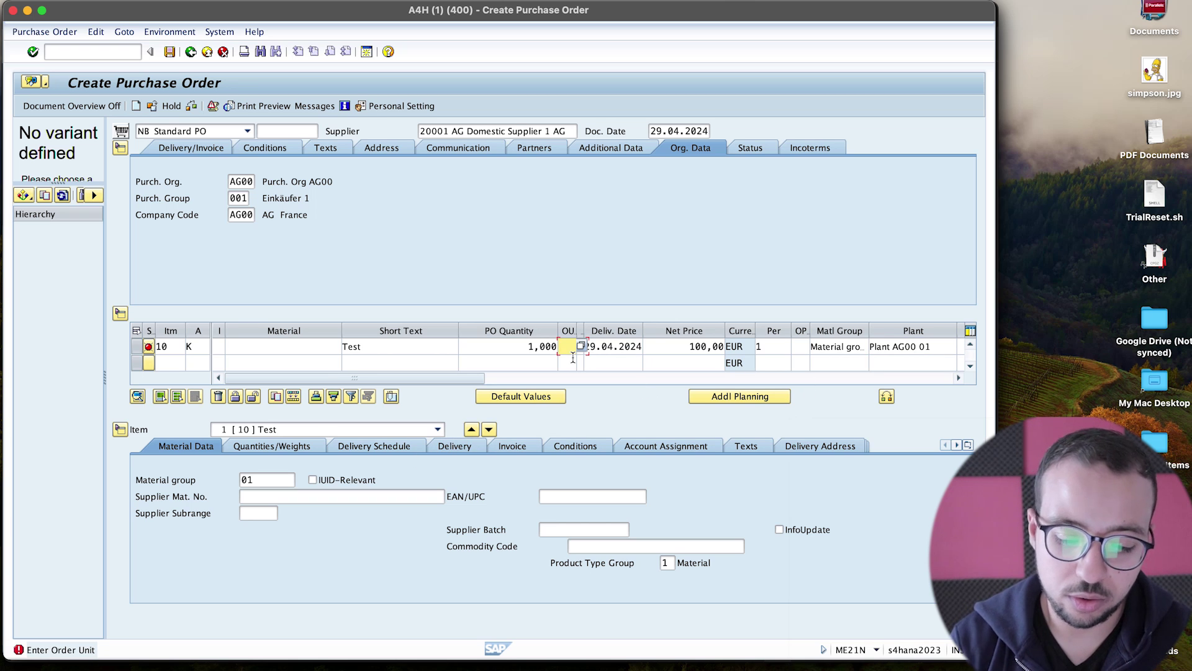
pyautogui.write('ea')
pyautogui.press('Return')
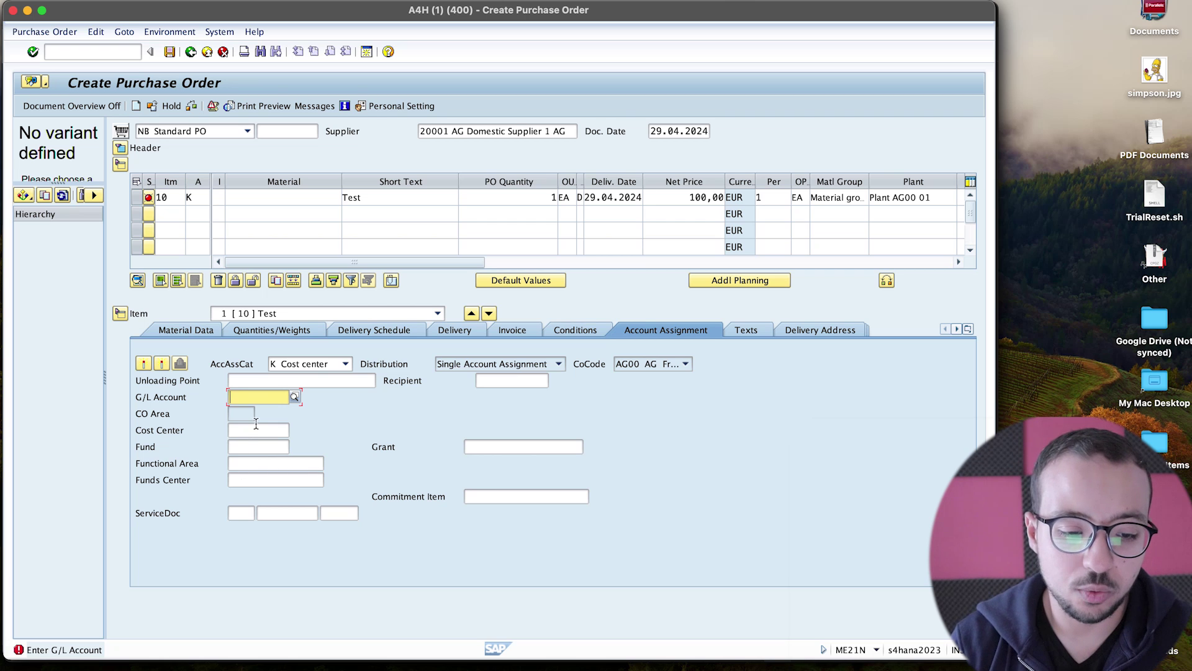
# Assign the item to G/L account 310015 (Electricity Expense) and cost center 1000, and check the purchase order
pyautogui.write('310015')
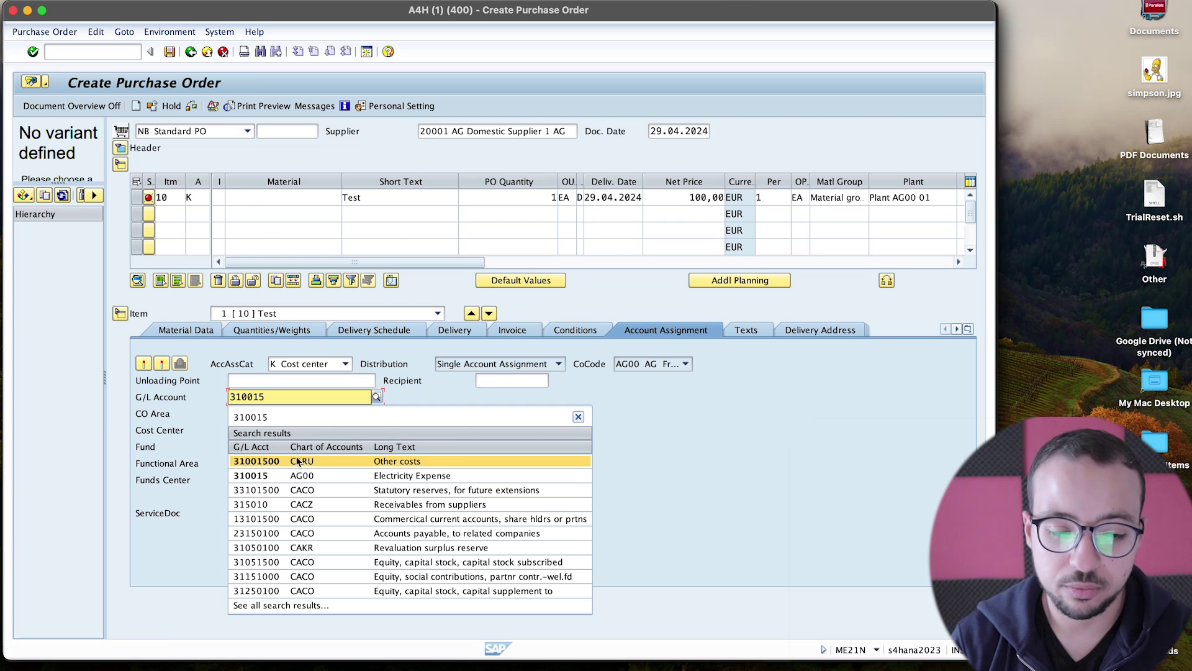
pyautogui.click(275, 476)
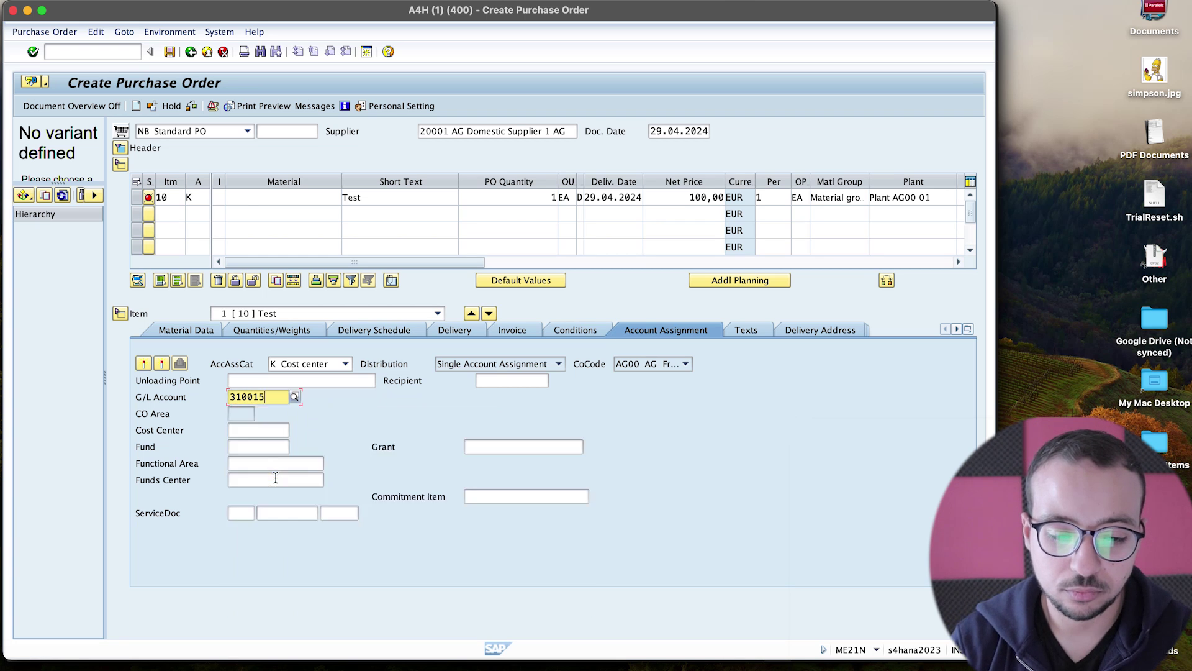
pyautogui.click(265, 429)
pyautogui.write('1000')
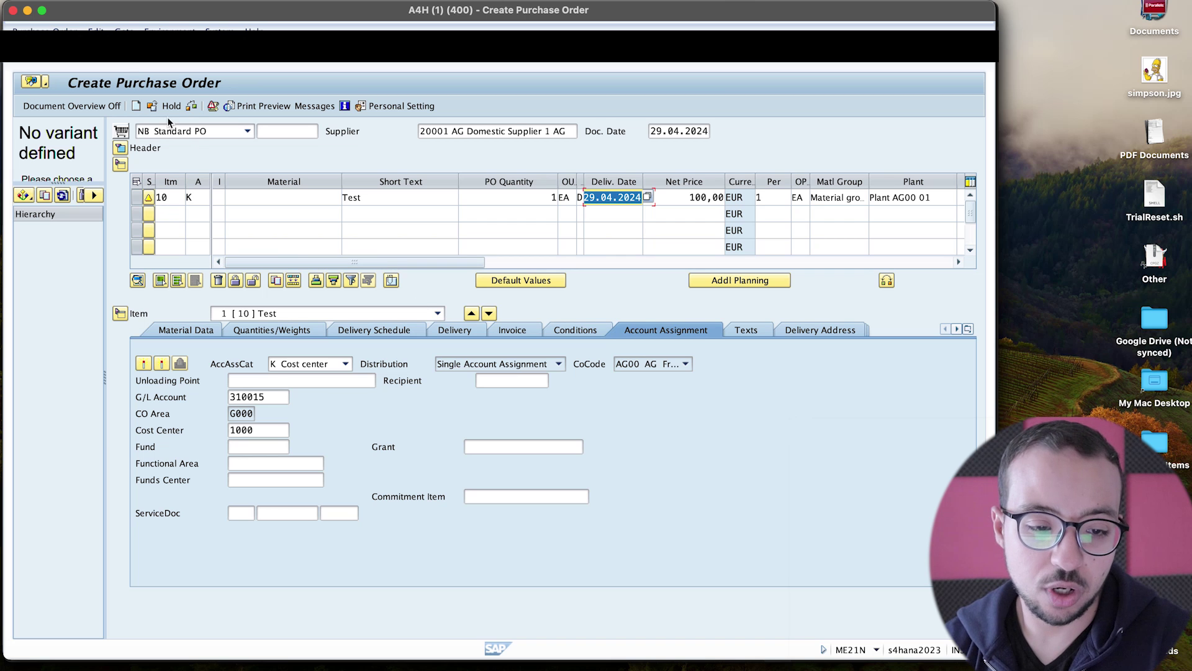
pyautogui.click(191, 106)
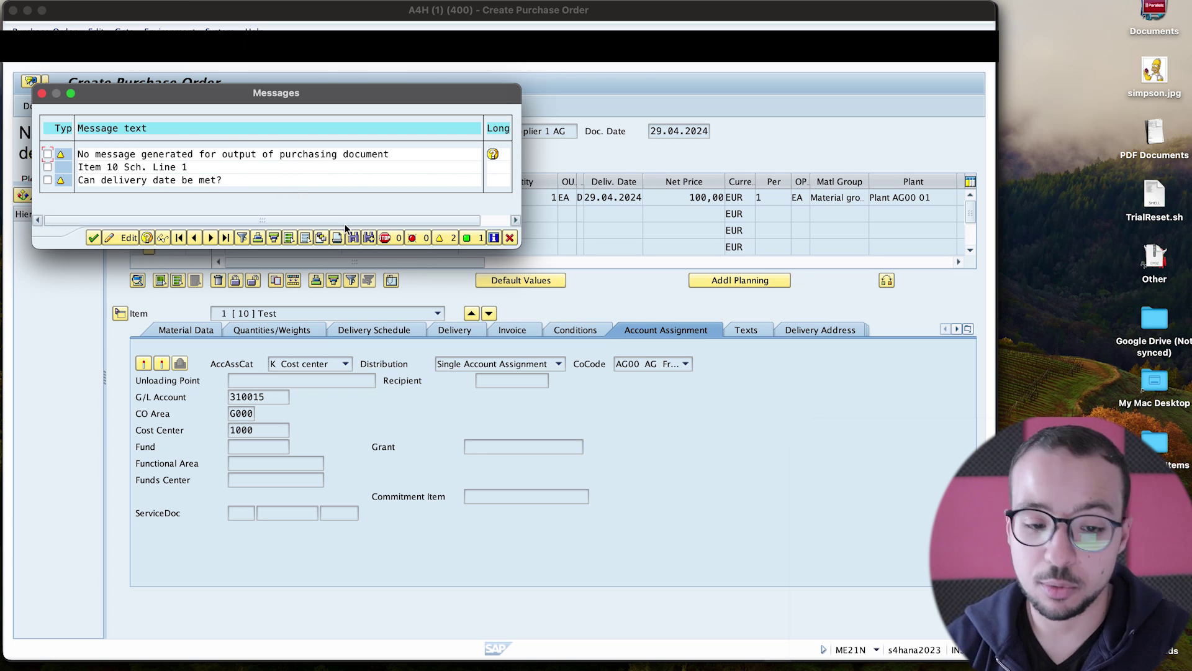
pyautogui.click(94, 237)
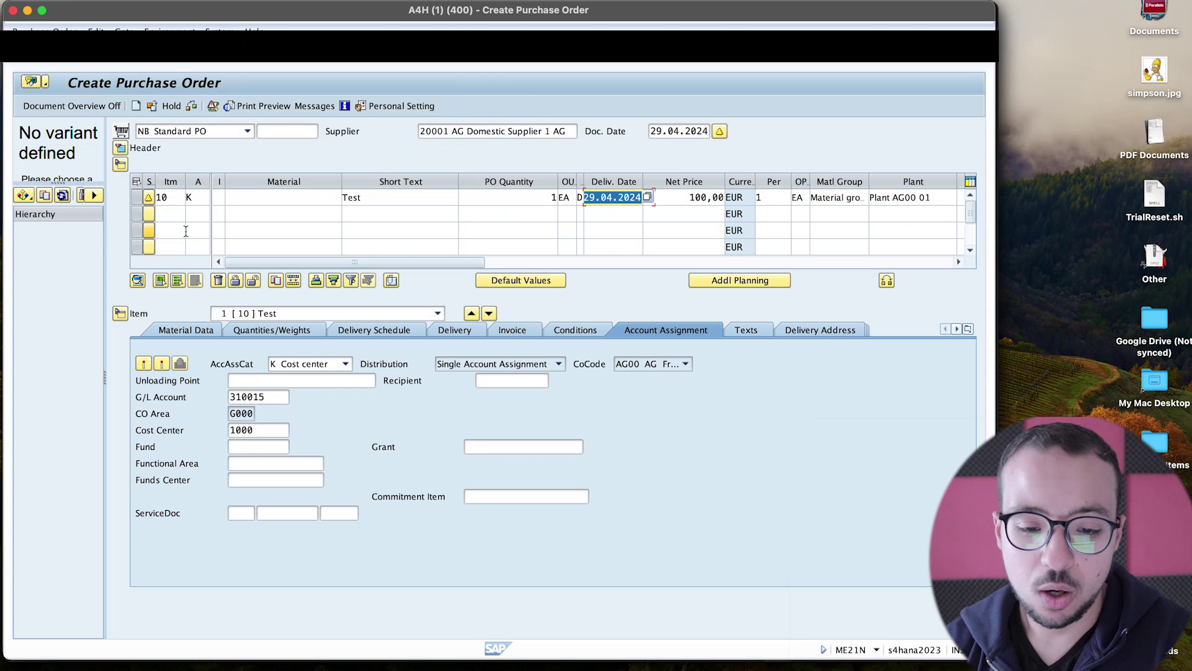
# Set the item's net price to 1.000.000 EUR and check the purchase order again
pyautogui.click(681, 199)
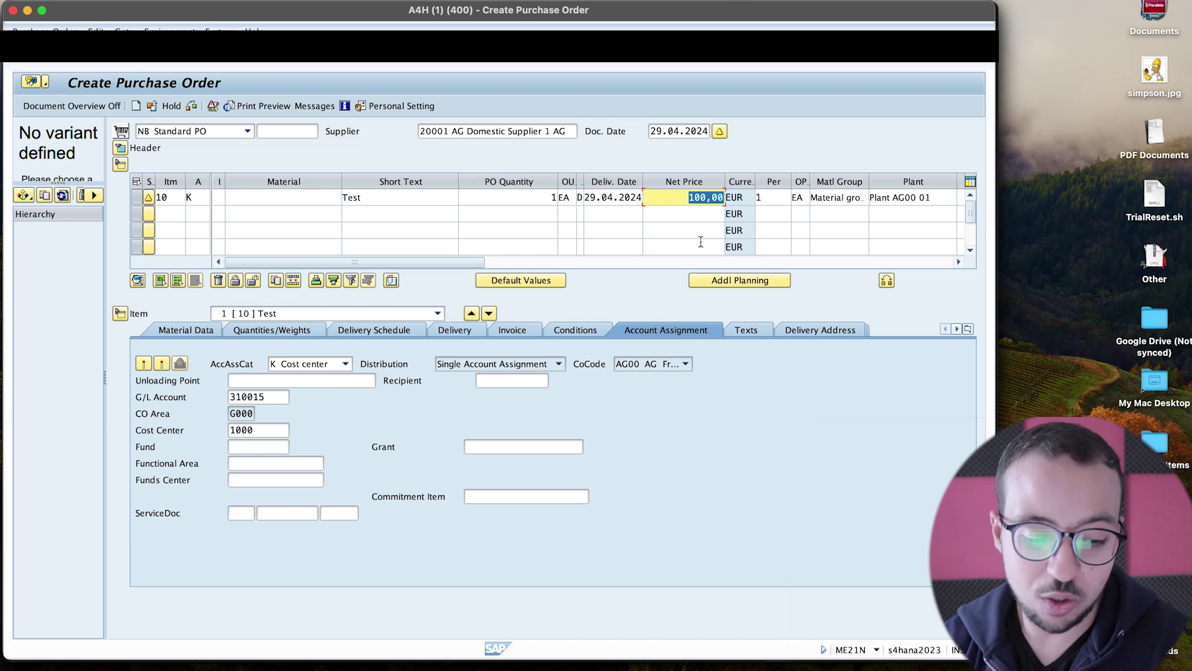
pyautogui.write('1.000.')
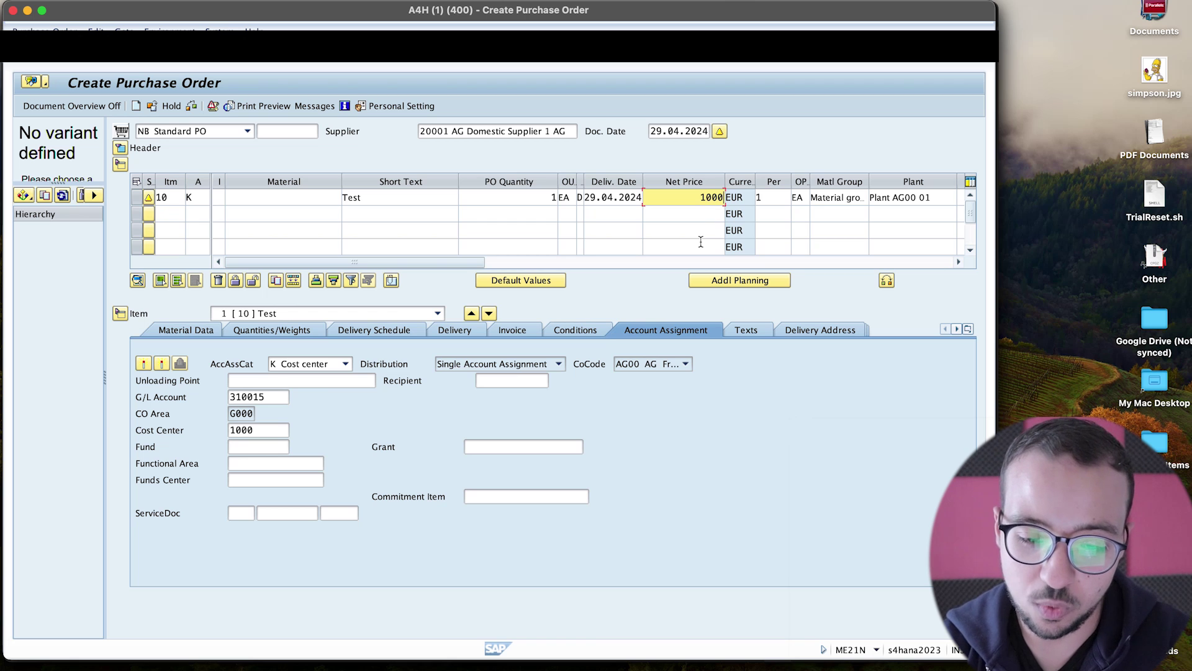
pyautogui.write('000')
pyautogui.press('Return')
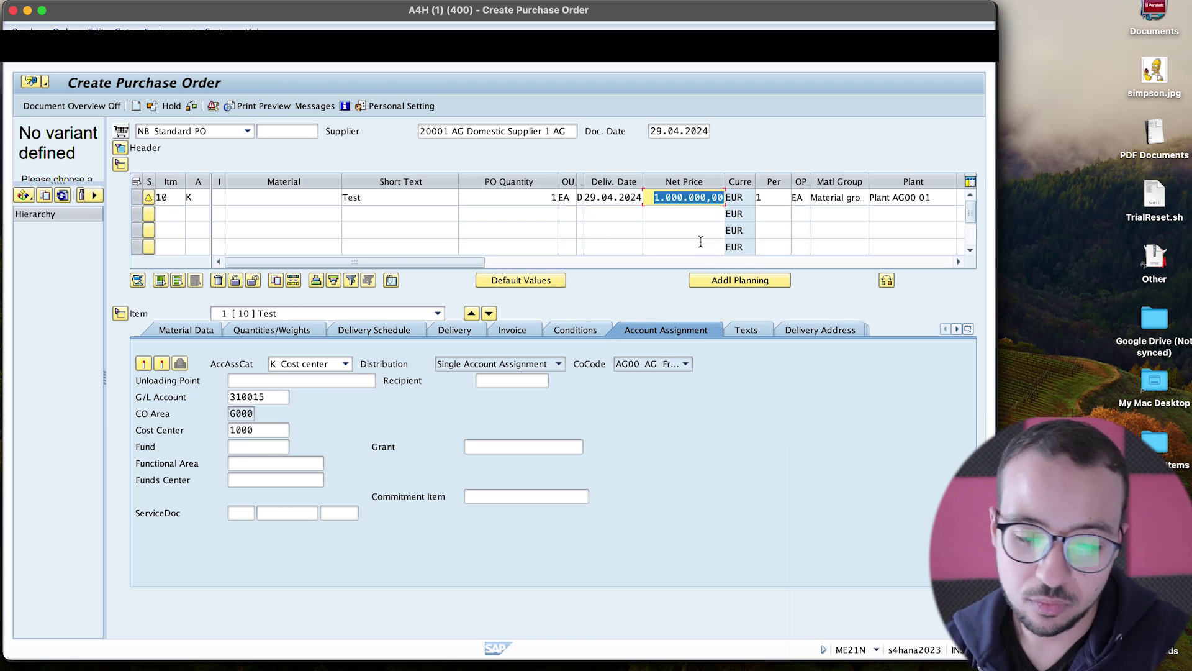
pyautogui.click(192, 106)
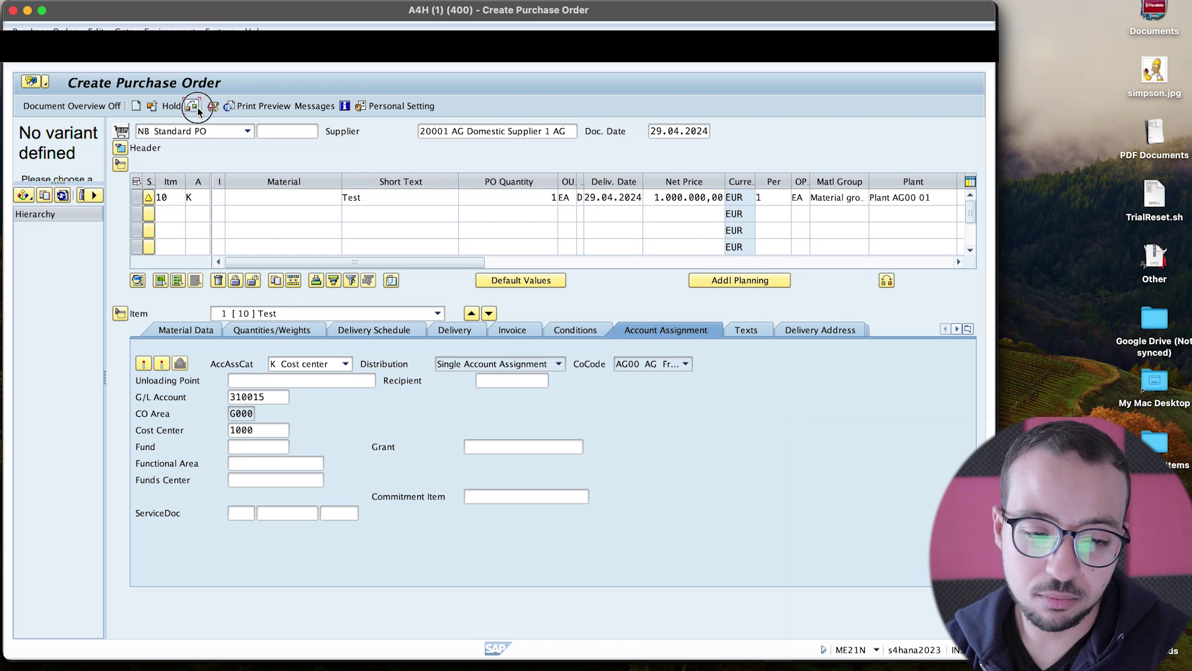
# Read the budget tolerance message and its detailed diagnosis for cost center 1000, and close the message list
pyautogui.hscroll(1, 124, 179)
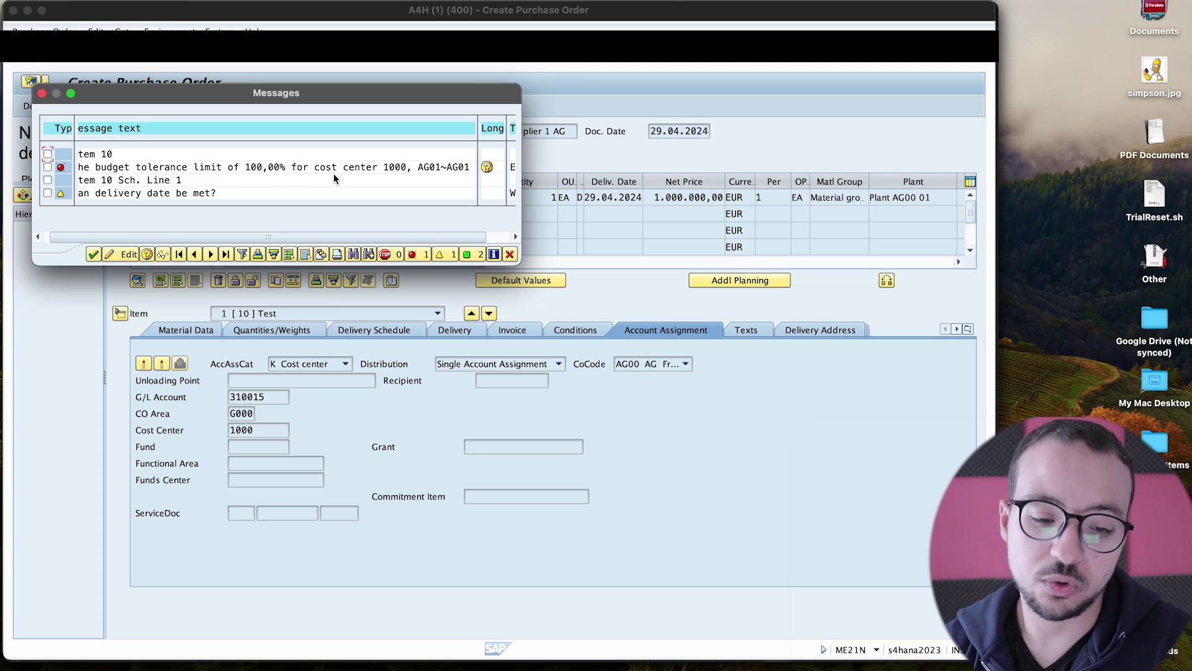
pyautogui.hscroll(1, 445, 175)
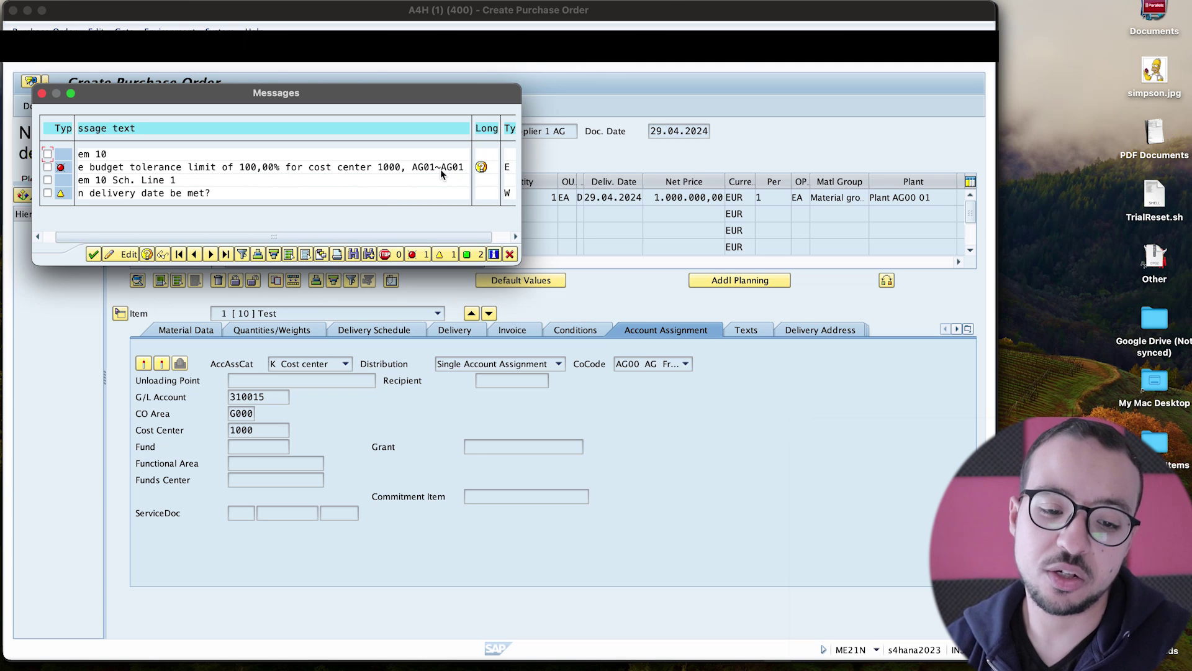
pyautogui.hscroll(1, 480, 172)
pyautogui.hscroll(-1, 483, 186)
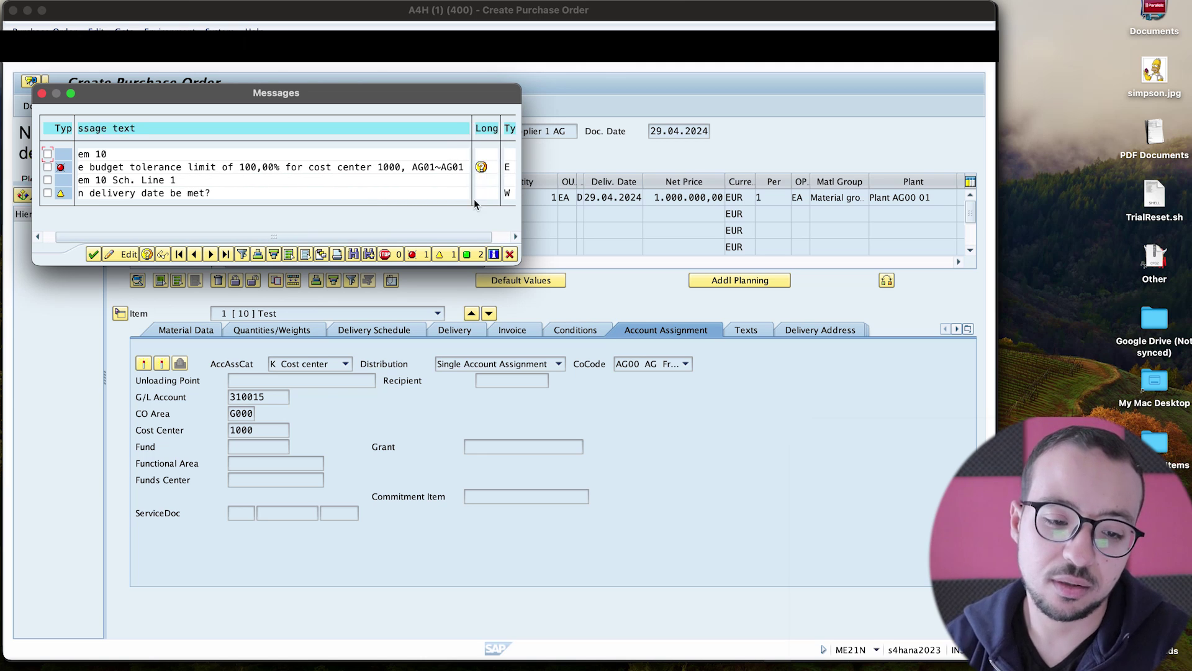
pyautogui.click(482, 168)
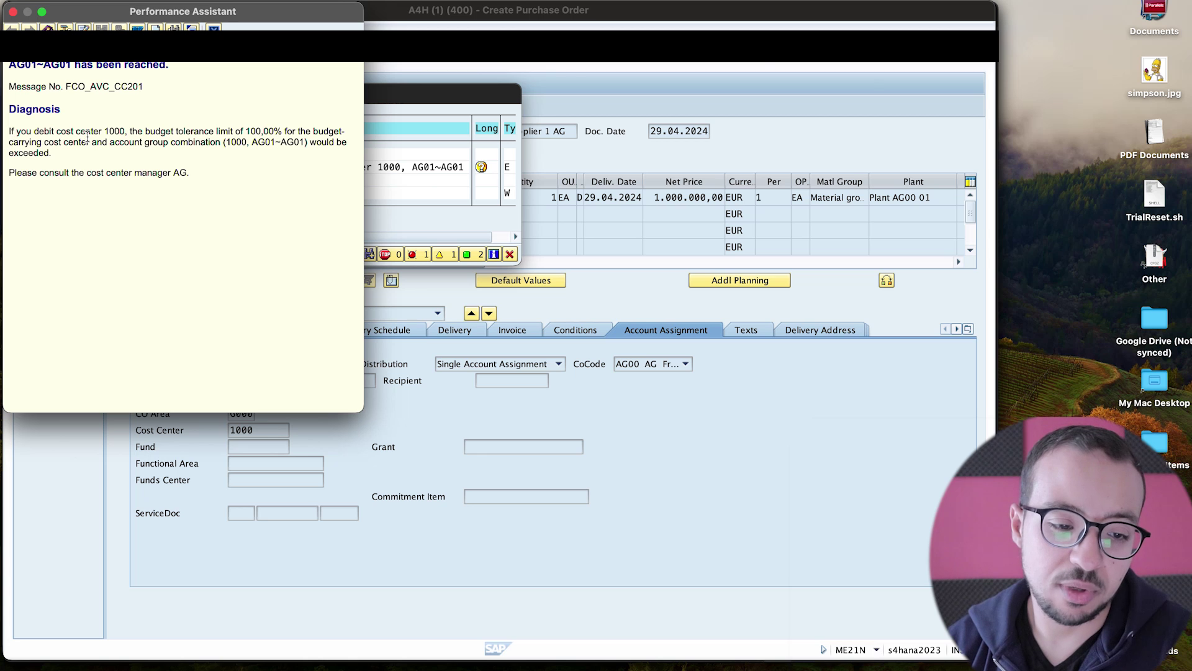
pyautogui.moveTo(103, 129); pyautogui.dragTo(126, 130)
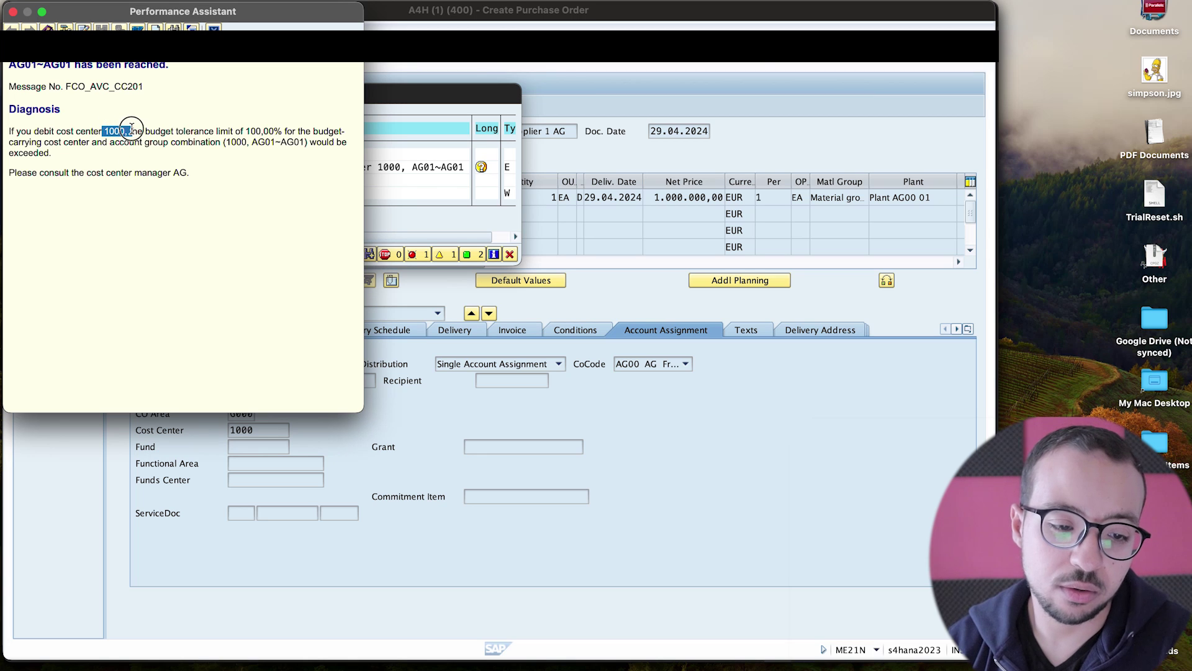
pyautogui.moveTo(243, 129); pyautogui.dragTo(321, 144)
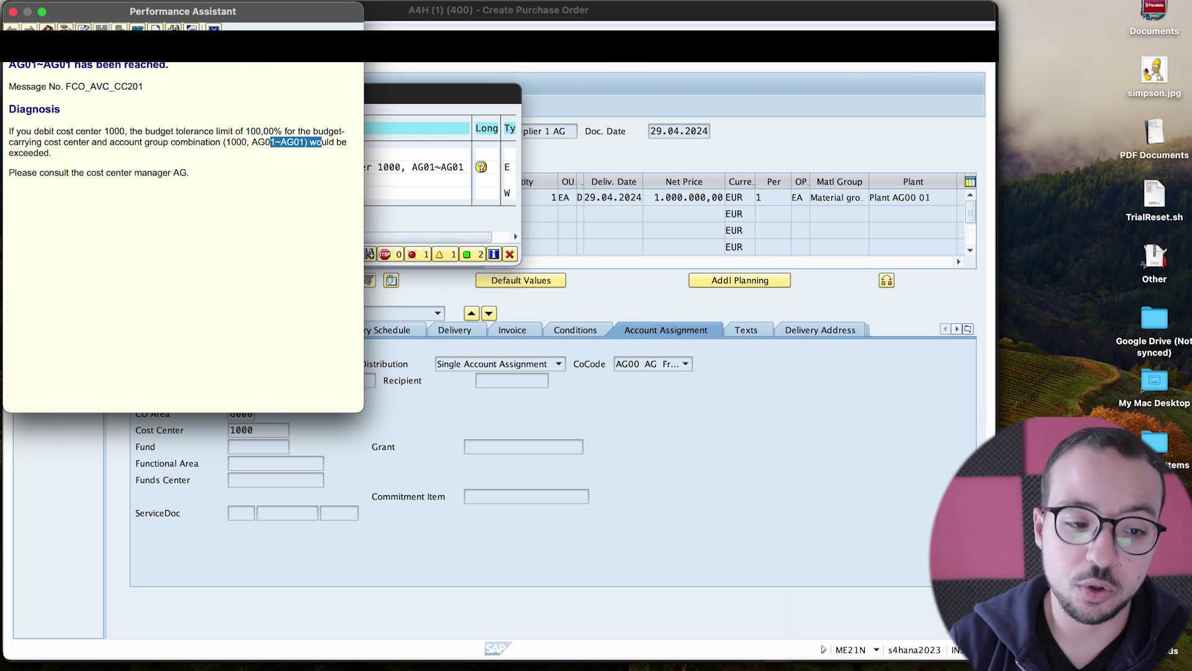
pyautogui.click(416, 180)
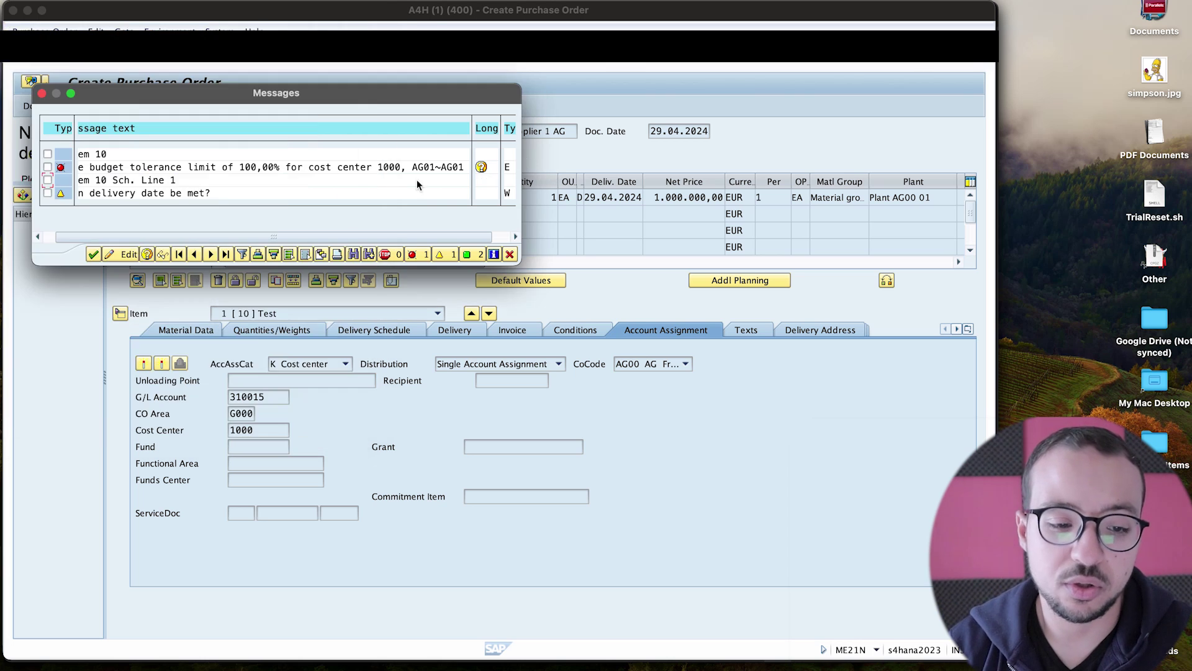
pyautogui.click(510, 254)
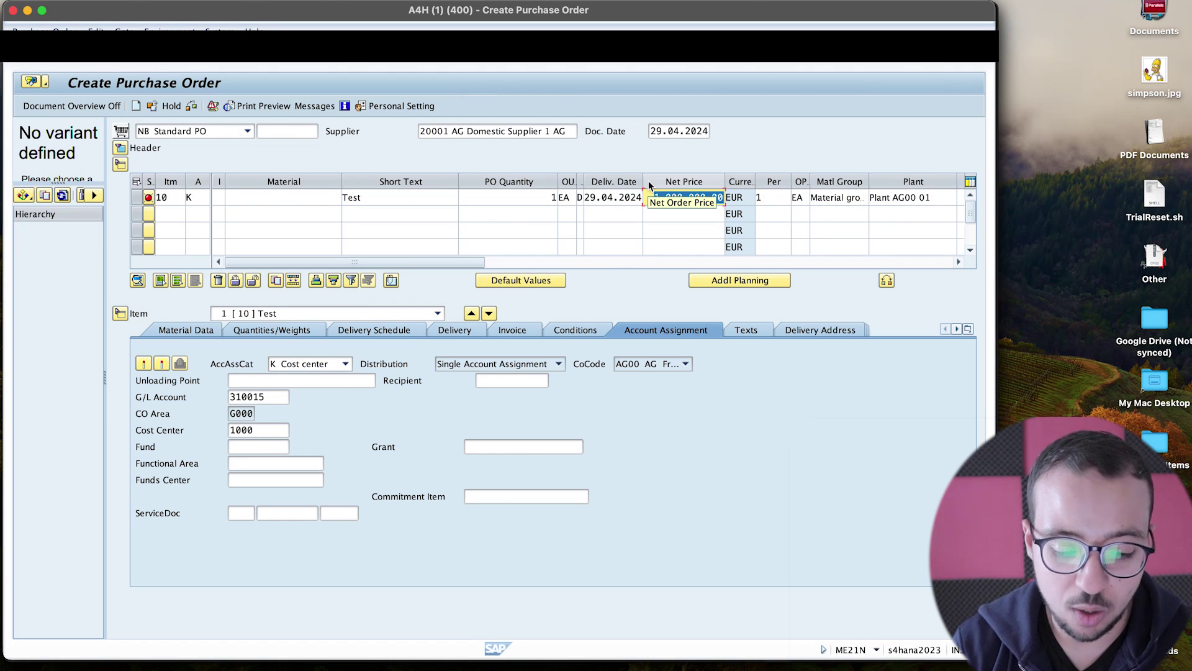
# Consult the Cost Center Budget Report, return to SAP GUI and set the order's document date and item's delivery date to 29.07.2024
pyautogui.press('super+Tab')
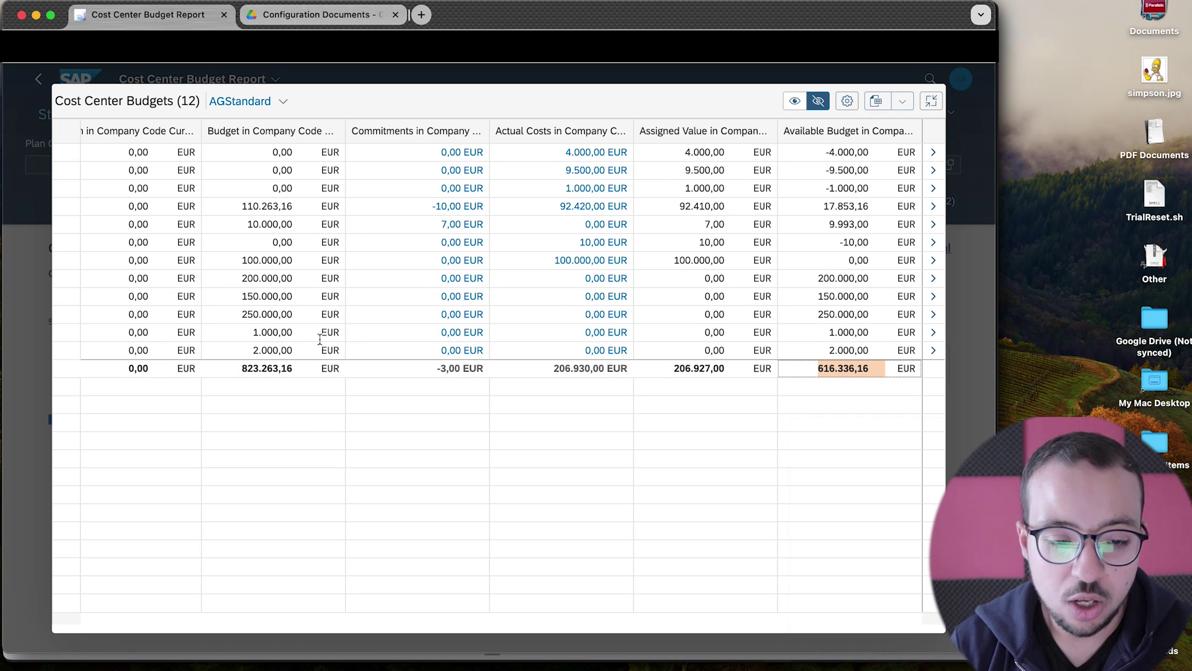
pyautogui.press('super+Tab')
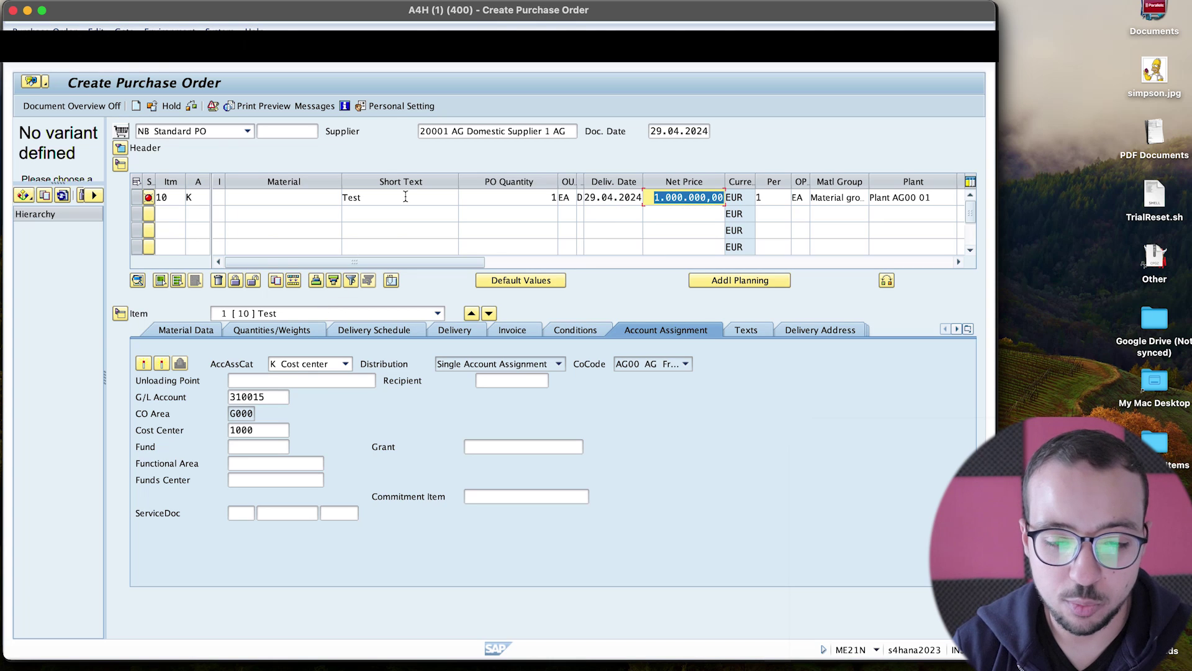
pyautogui.click(674, 132)
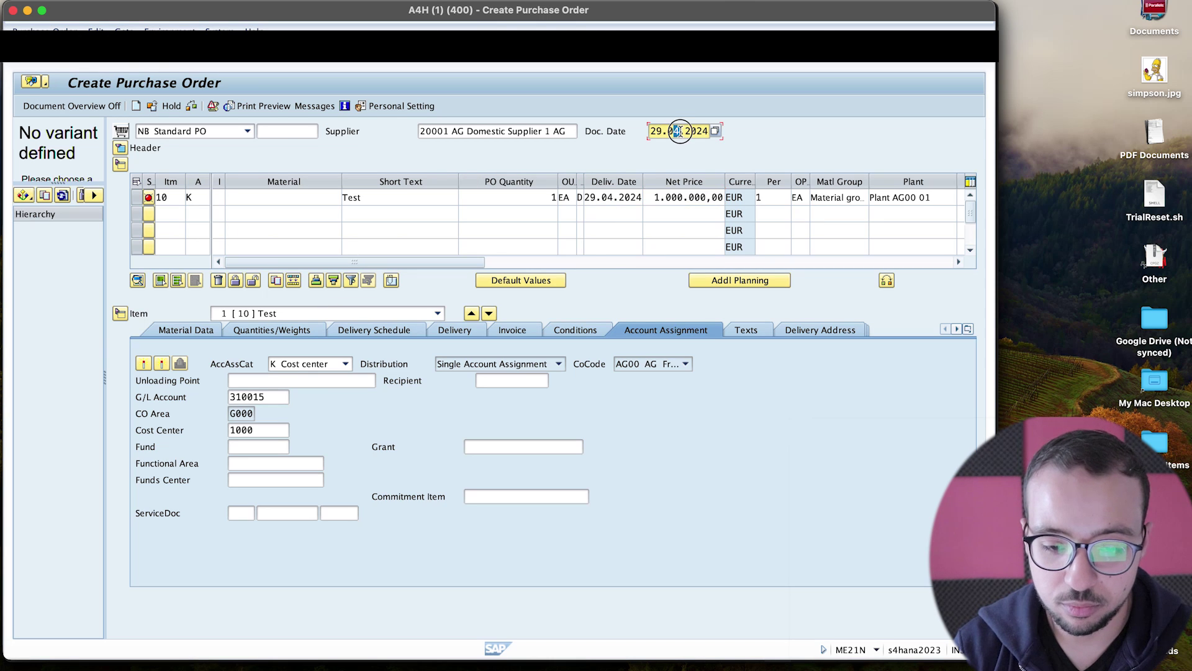
pyautogui.write('7')
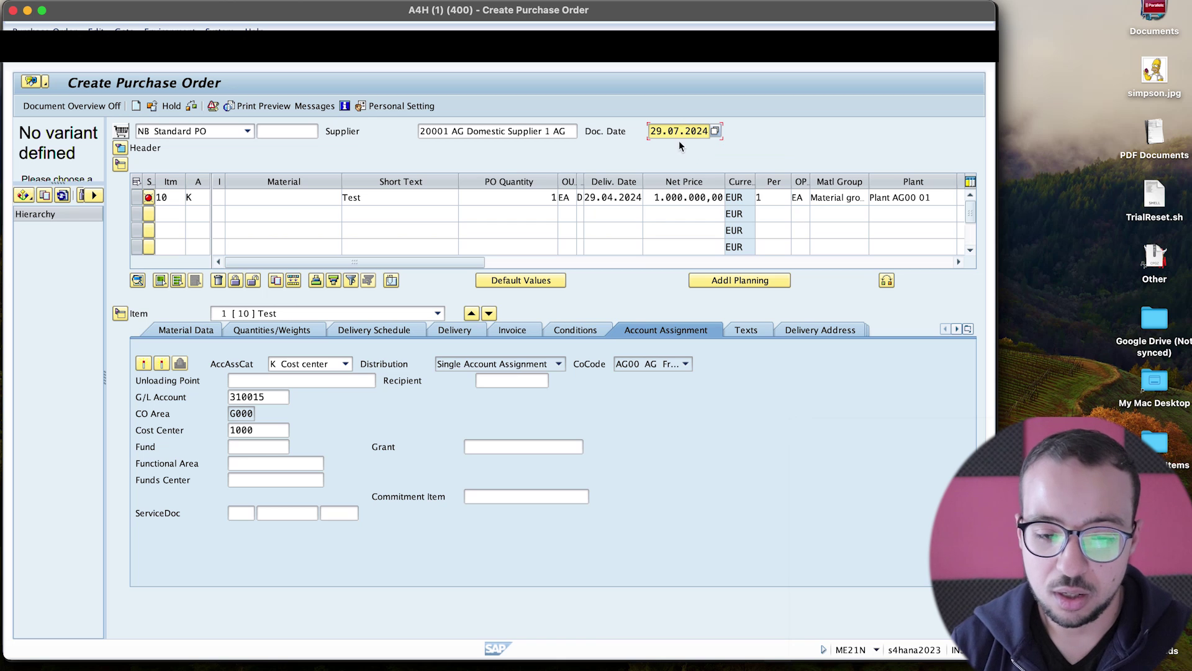
pyautogui.click(615, 197)
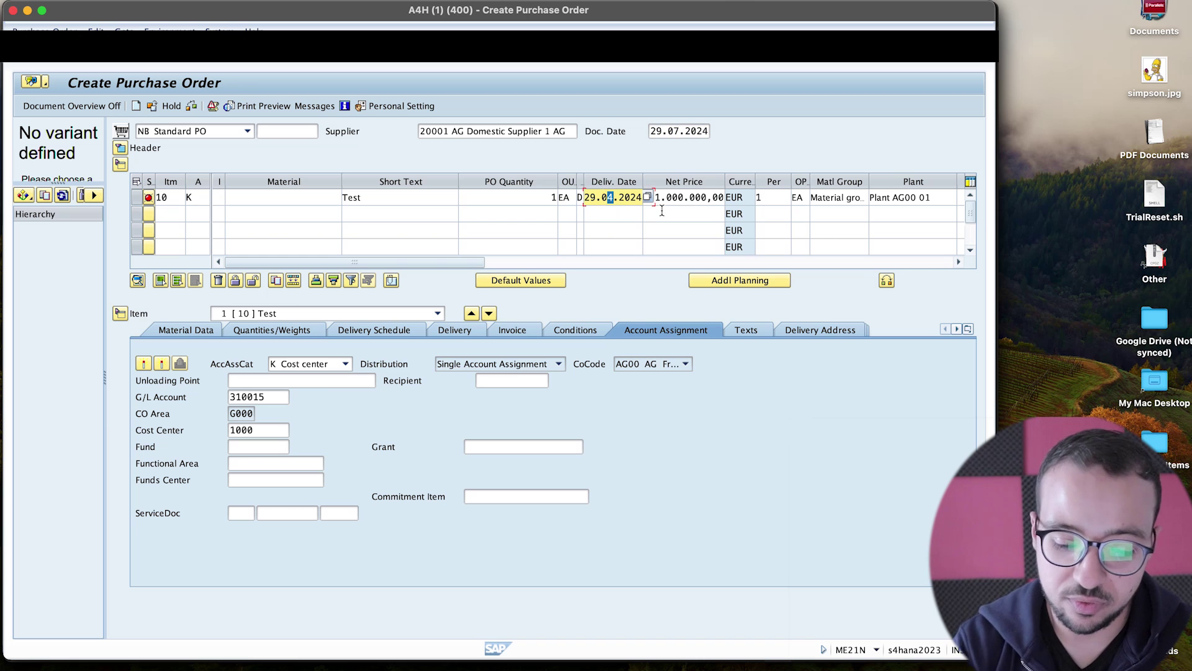
pyautogui.write('7')
pyautogui.press('Return')
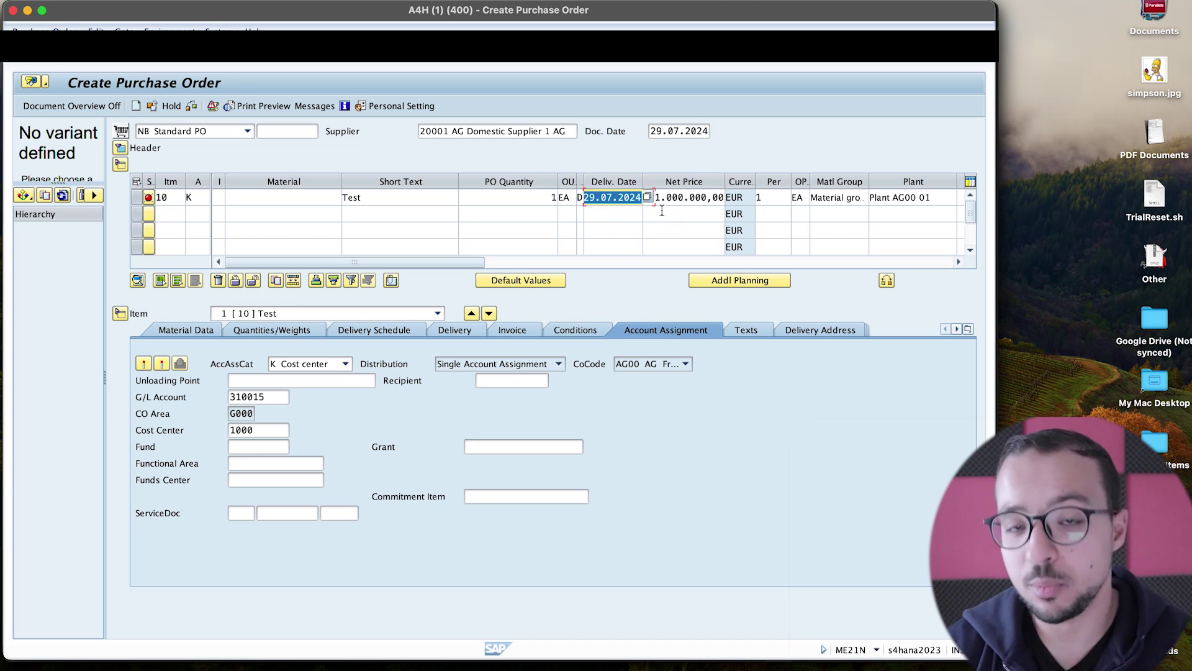
# Switch to the Cost Center Budget Report and examine the available budget of the 250.000,00 EUR line
pyautogui.press('super+Tab')
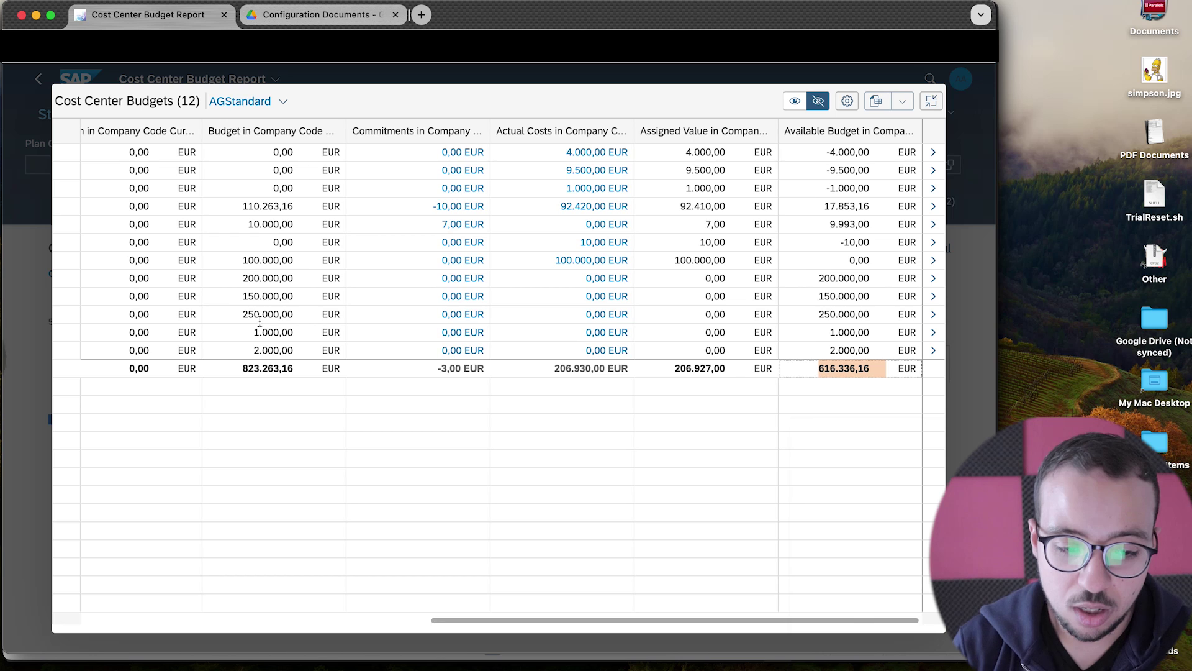
pyautogui.moveTo(808, 312); pyautogui.dragTo(854, 310)
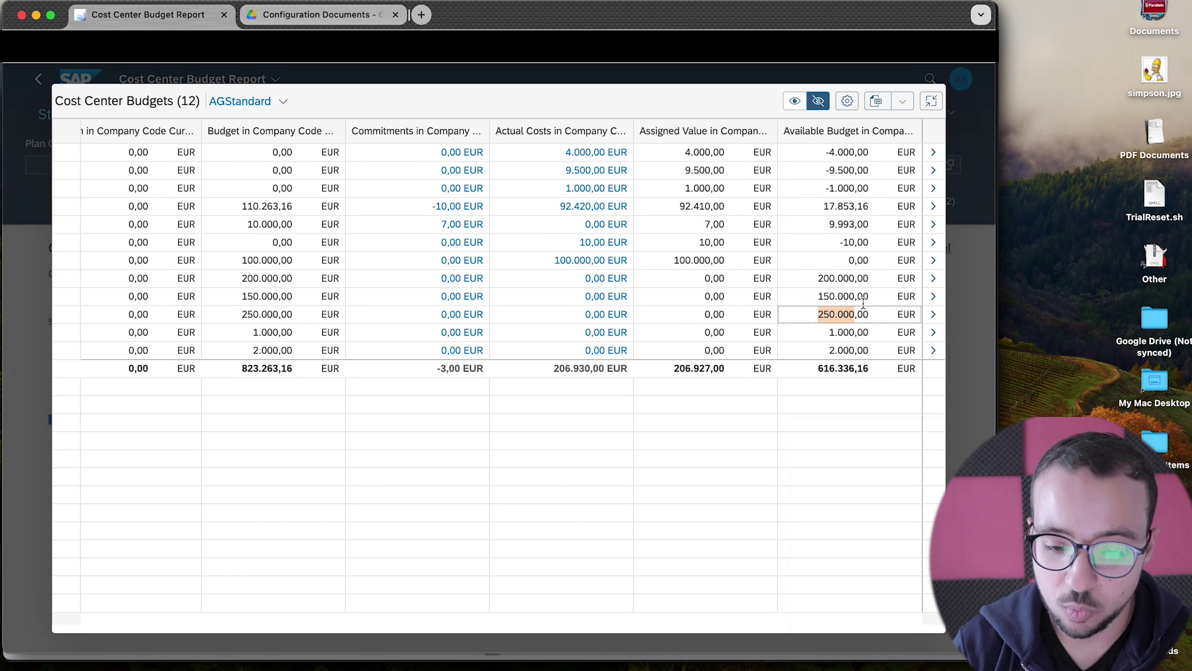
pyautogui.click(693, 572)
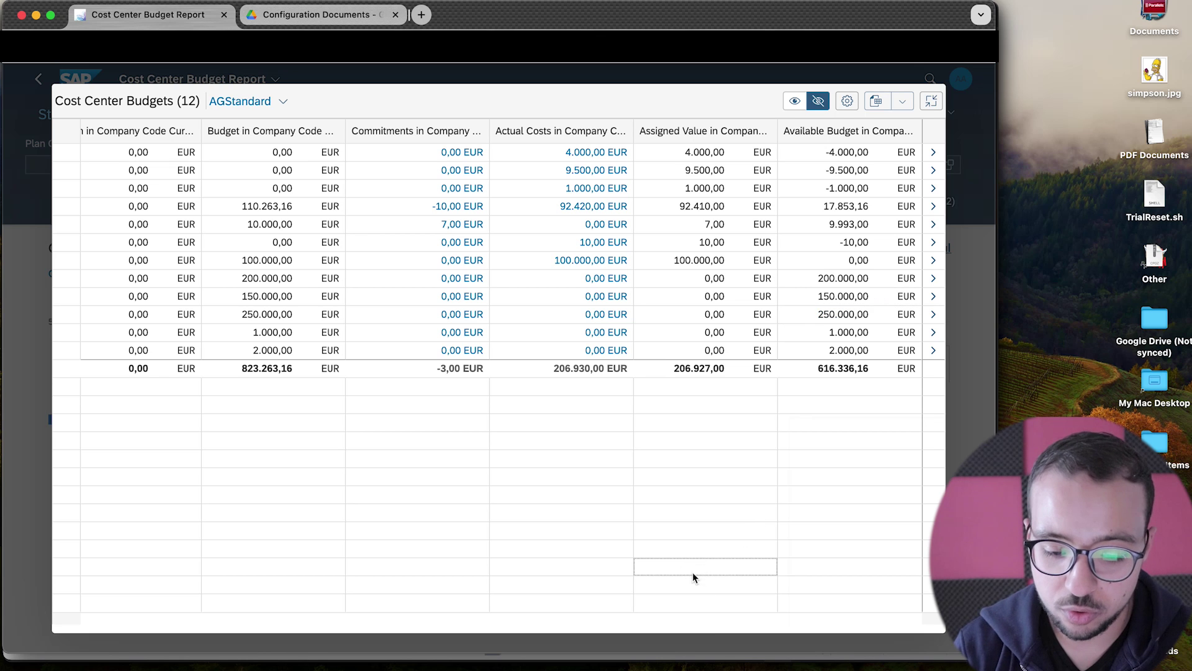
# Examine the fiscal period 7 line for G/L account 310015 in the Cost Center Budget Report, through to its available budget
pyautogui.hscroll(-10, 551, 502)
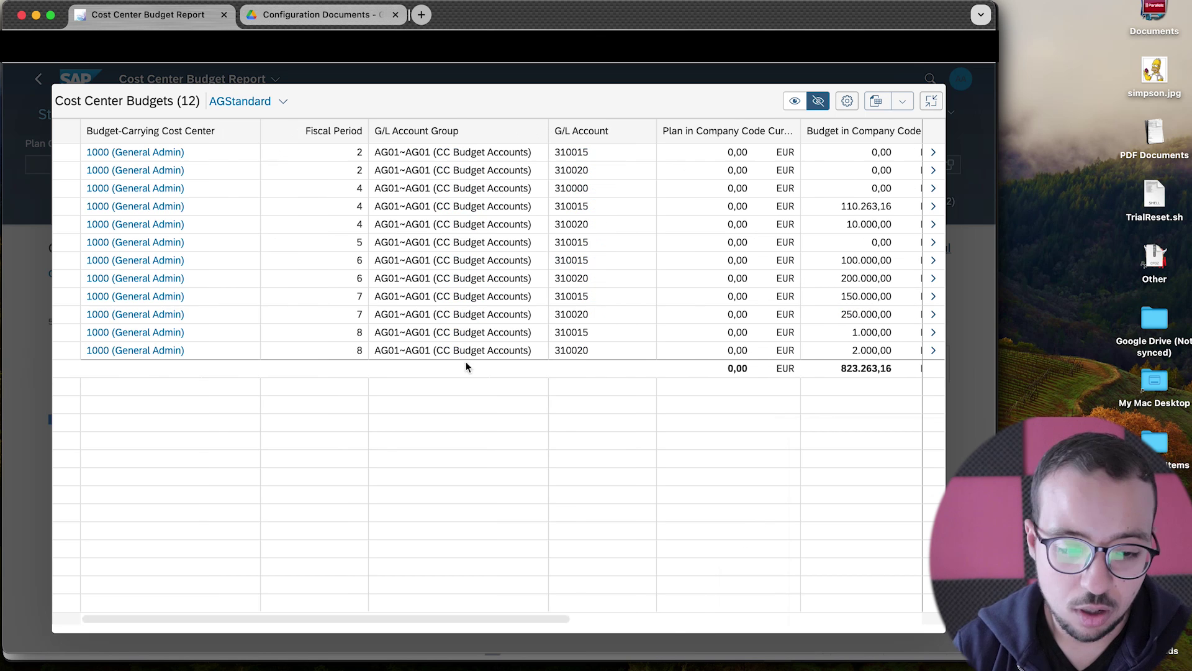
pyautogui.click(575, 298)
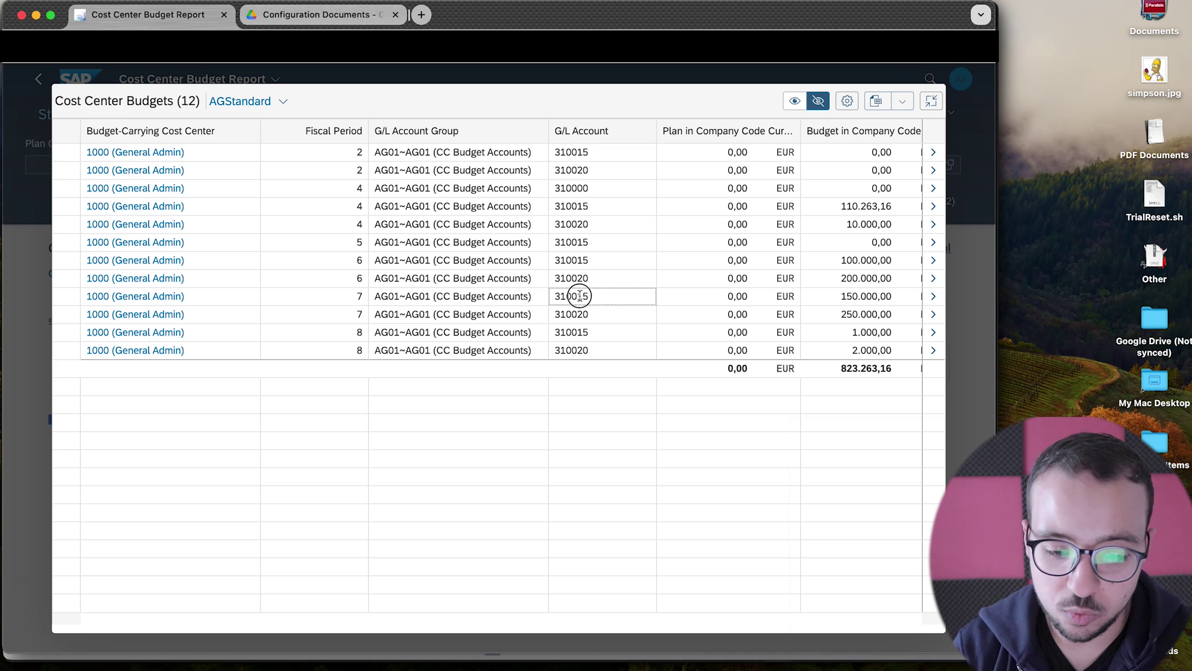
pyautogui.click(426, 628)
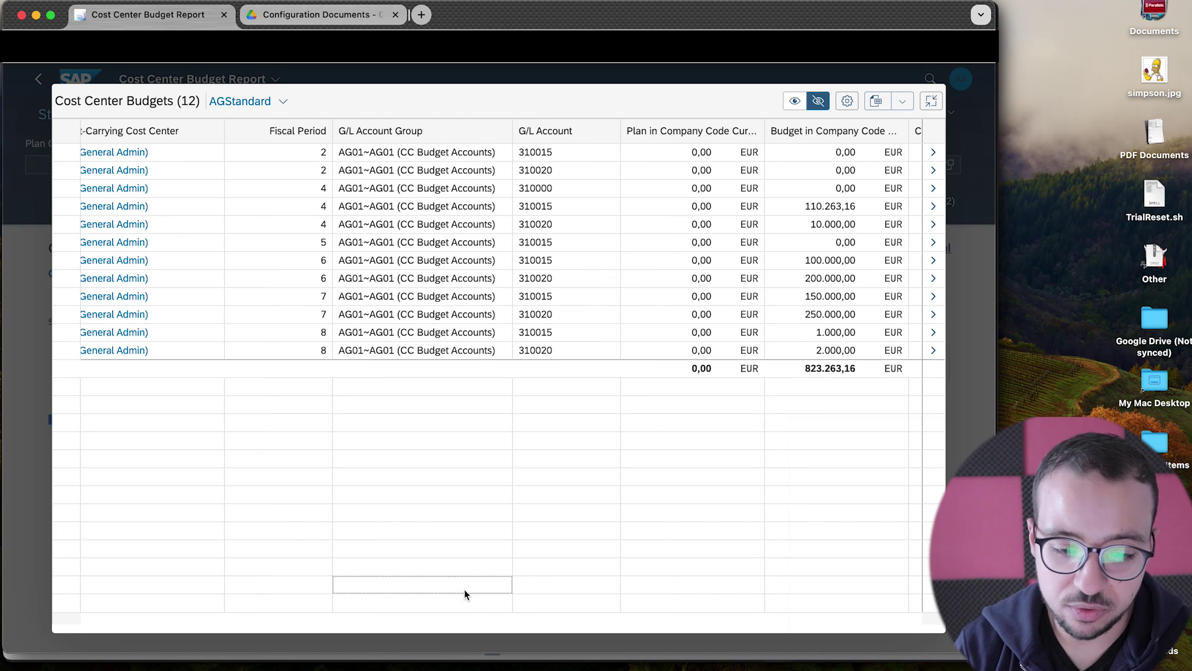
pyautogui.moveTo(475, 619); pyautogui.dragTo(808, 587)
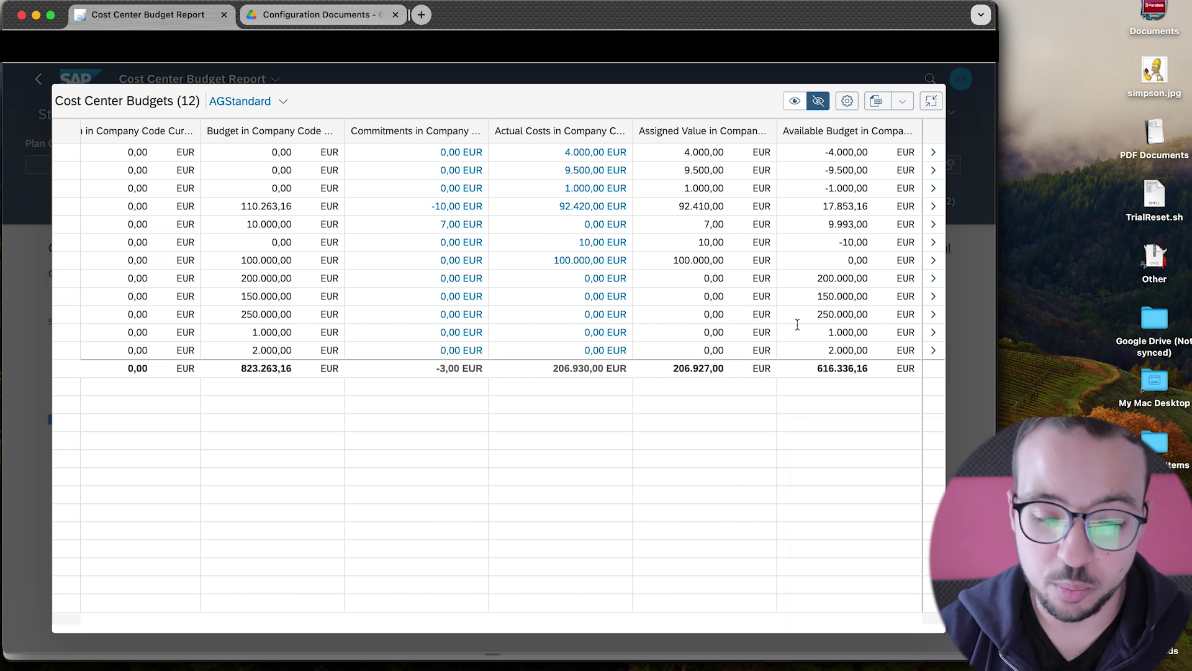
# Switch to SAP GUI, set the purchase order item's net price to 200.000 EUR, check the order and close the message list
pyautogui.press('super+Tab')
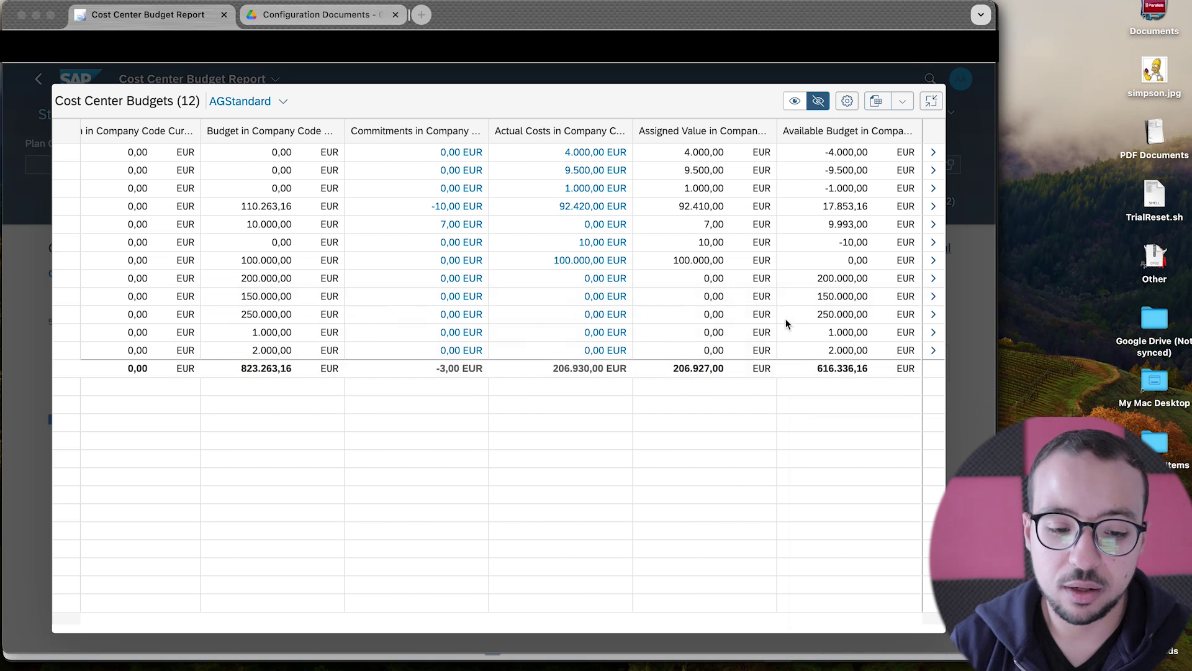
pyautogui.press('super+Tab')
pyautogui.click(435, 332)
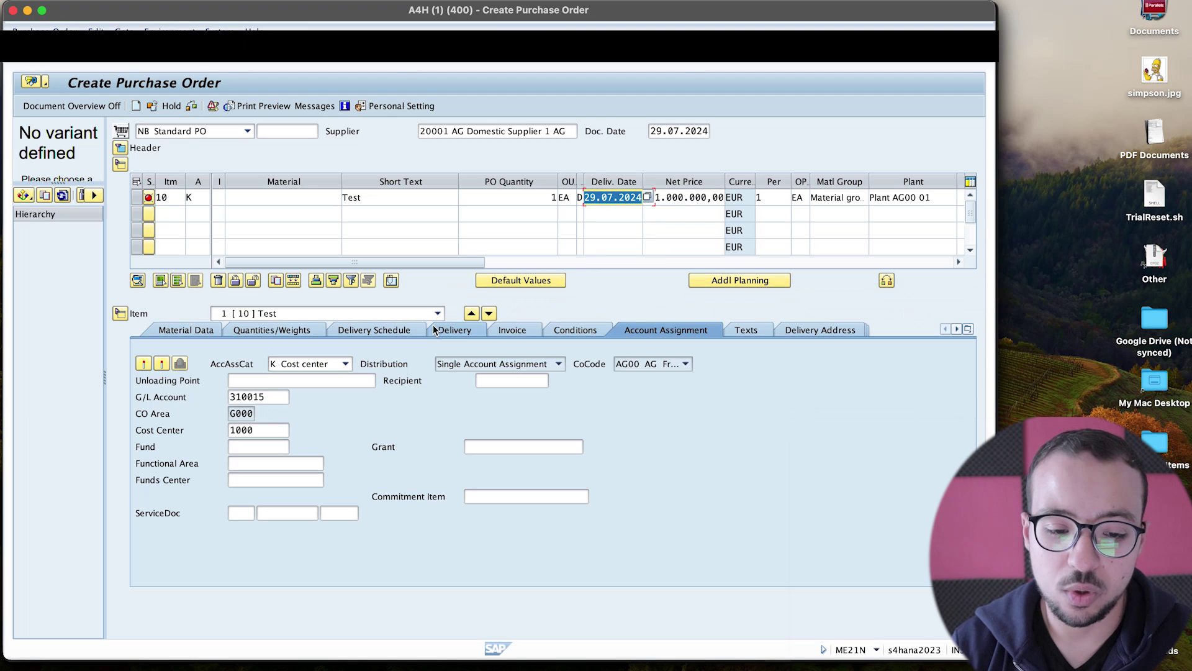
pyautogui.click(657, 197)
pyautogui.doubleClick(658, 198)
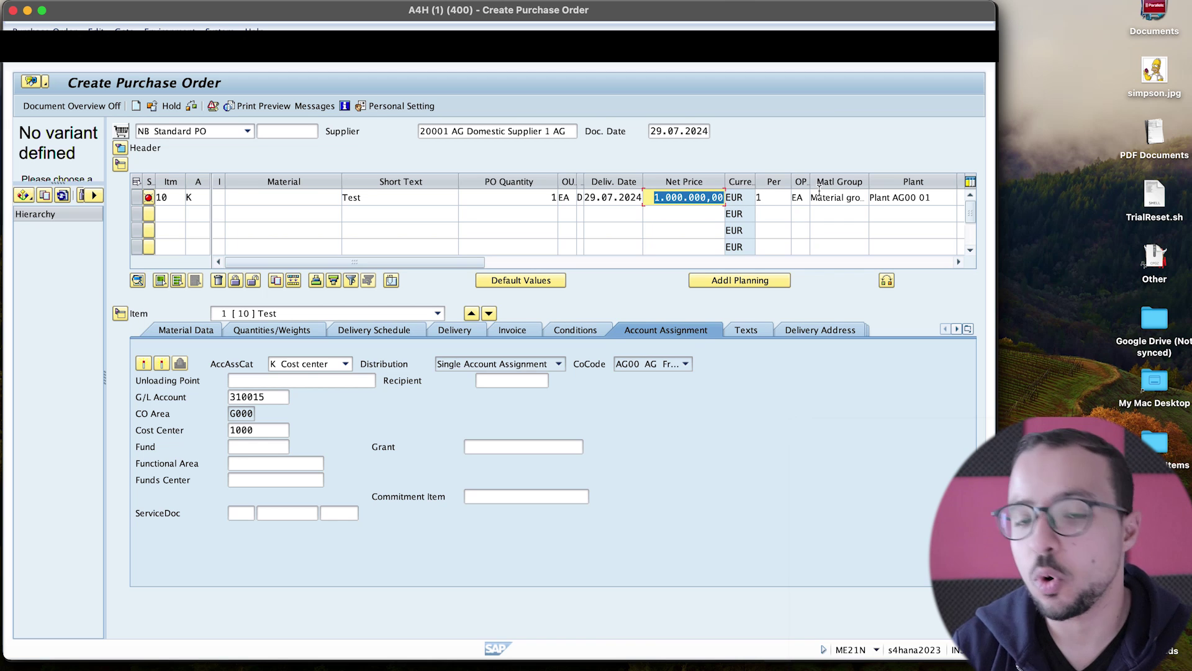
pyautogui.write('200.0')
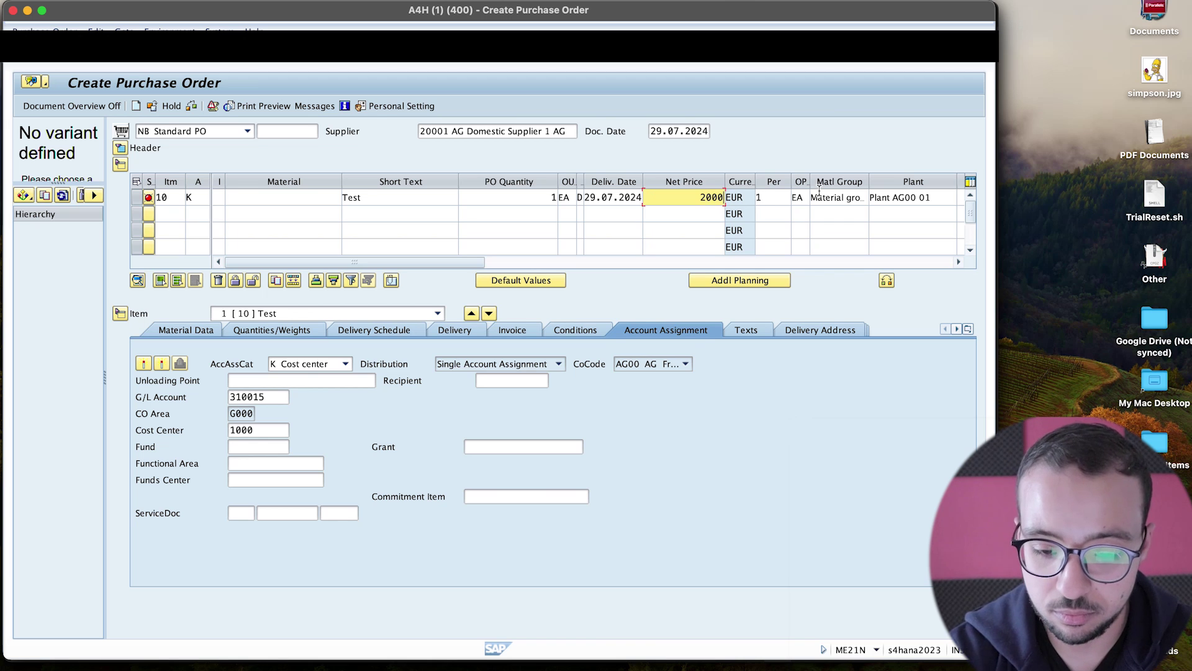
pyautogui.write('00')
pyautogui.press('Return')
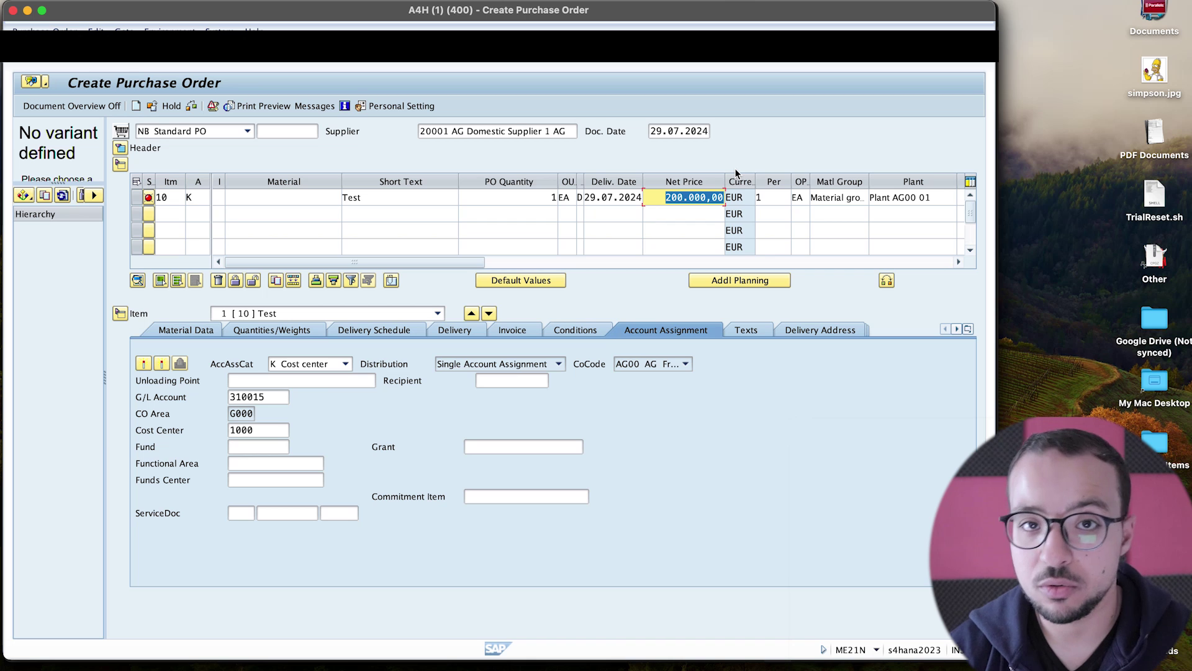
pyautogui.click(192, 106)
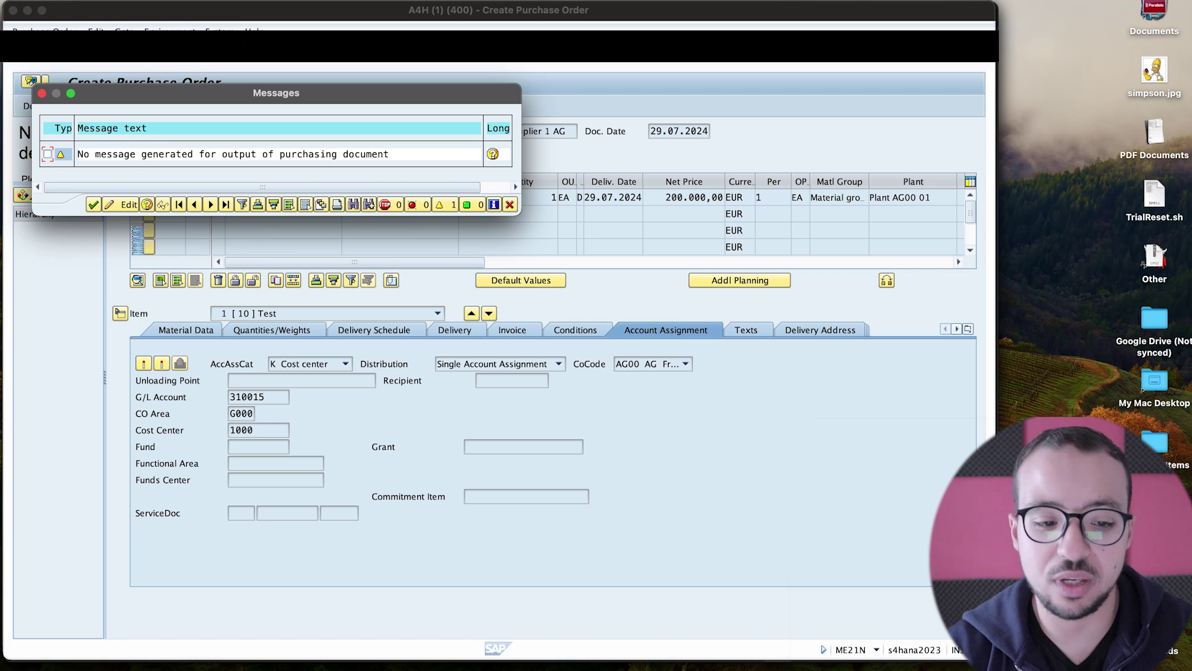
pyautogui.click(93, 204)
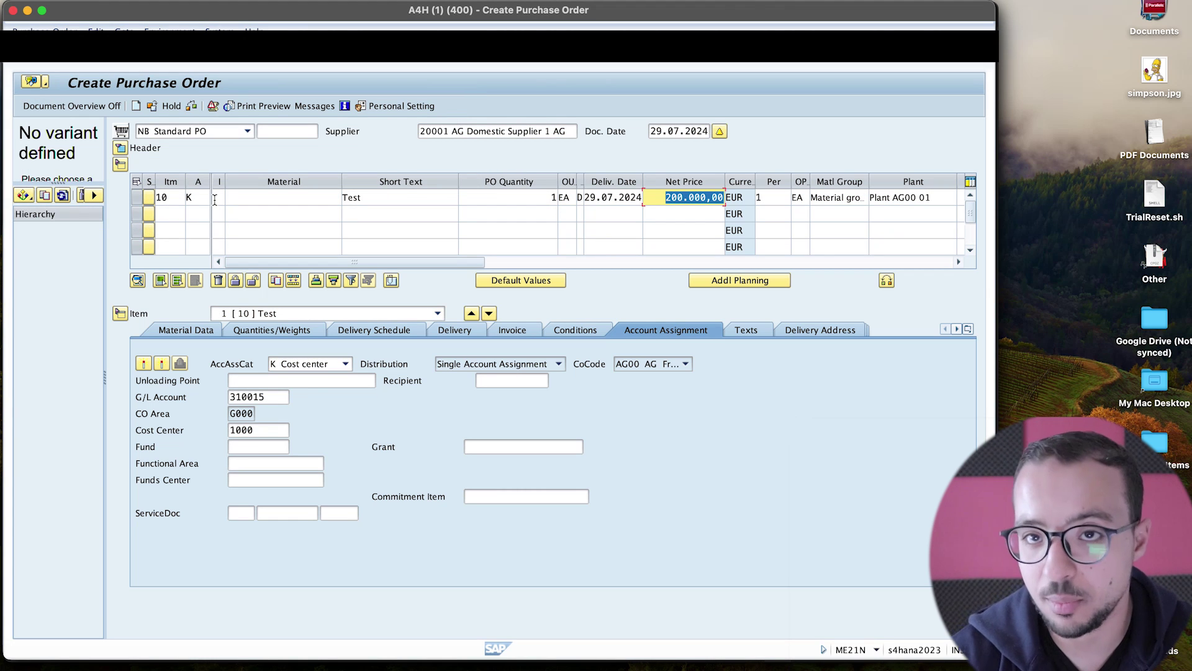
# Switch to the Cost Center Budget Report and examine the total available budget across all lines
pyautogui.press('super+Tab')
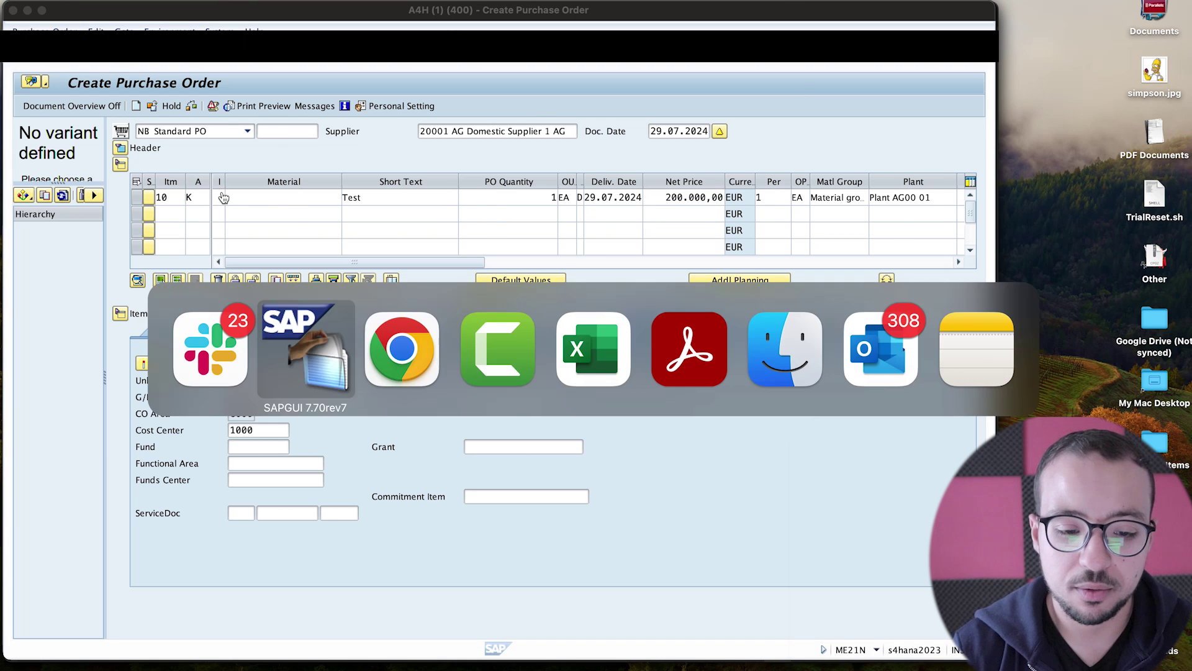
pyautogui.press('super+Tab')
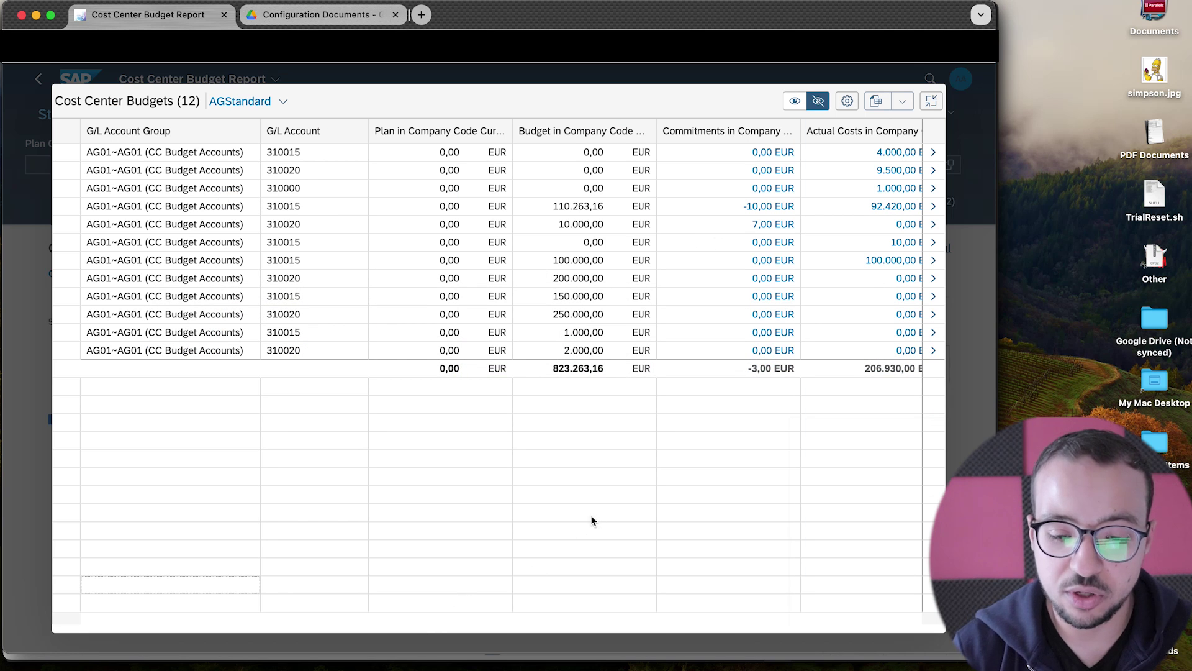
pyautogui.hscroll(3, 593, 513)
pyautogui.moveTo(599, 620); pyautogui.dragTo(783, 617)
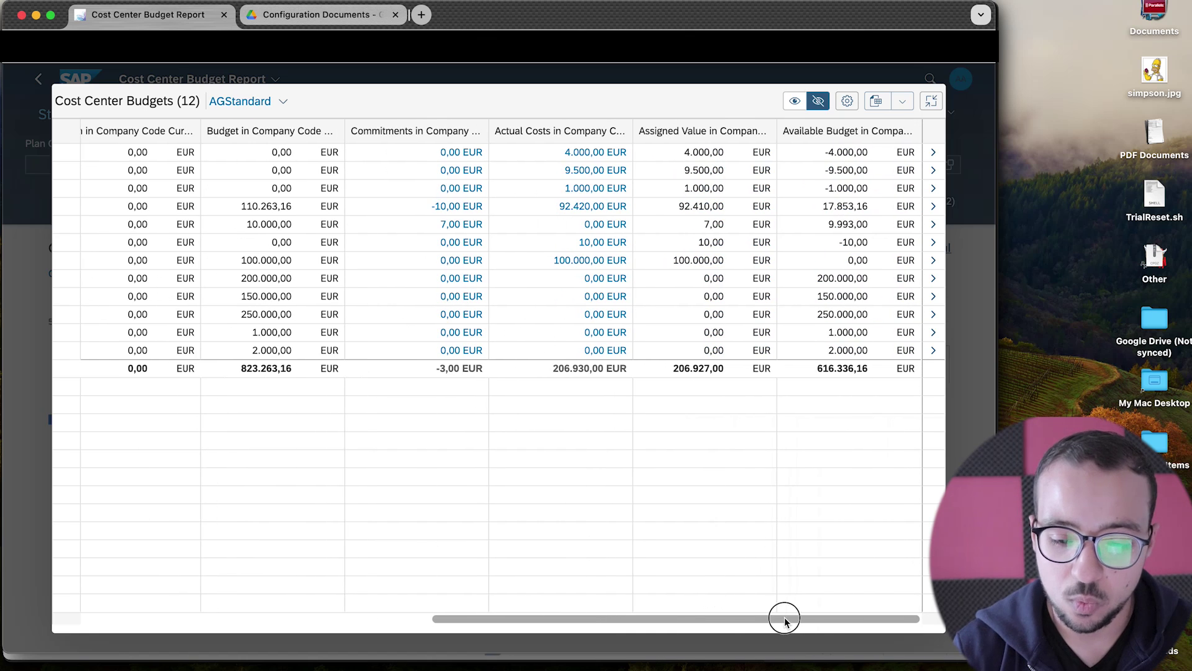
pyautogui.moveTo(806, 376); pyautogui.dragTo(870, 368)
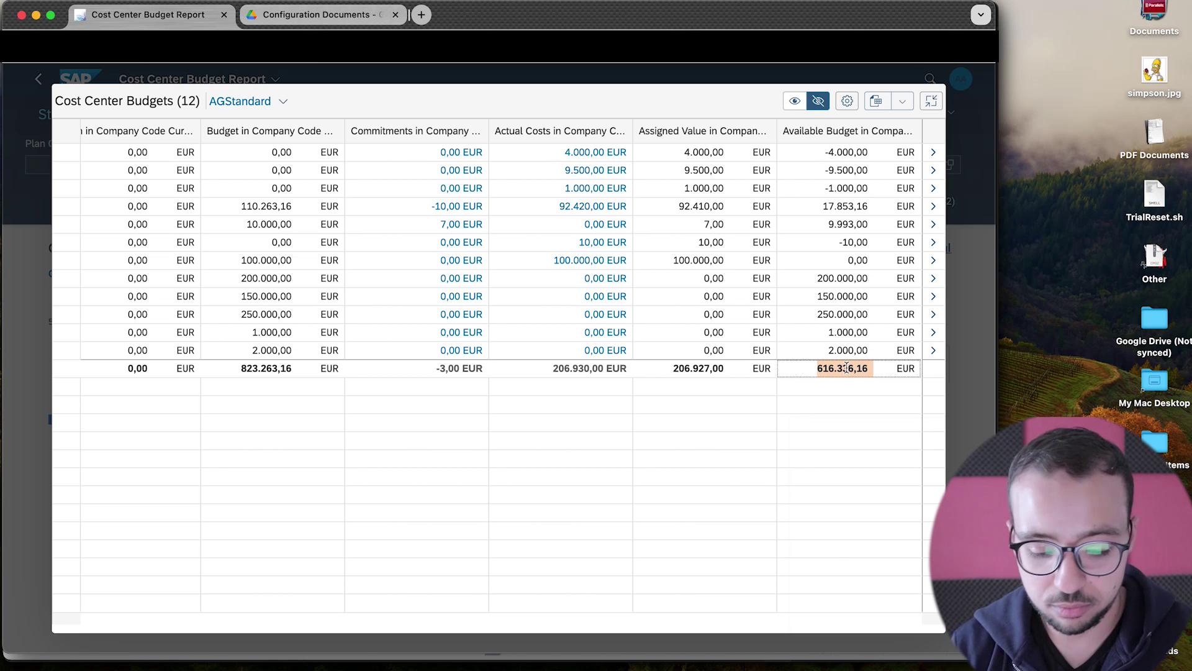
# Return to SAP GUI, set the item's net price to 616.337 EUR, check the order and close the message list
pyautogui.press('super+Tab')
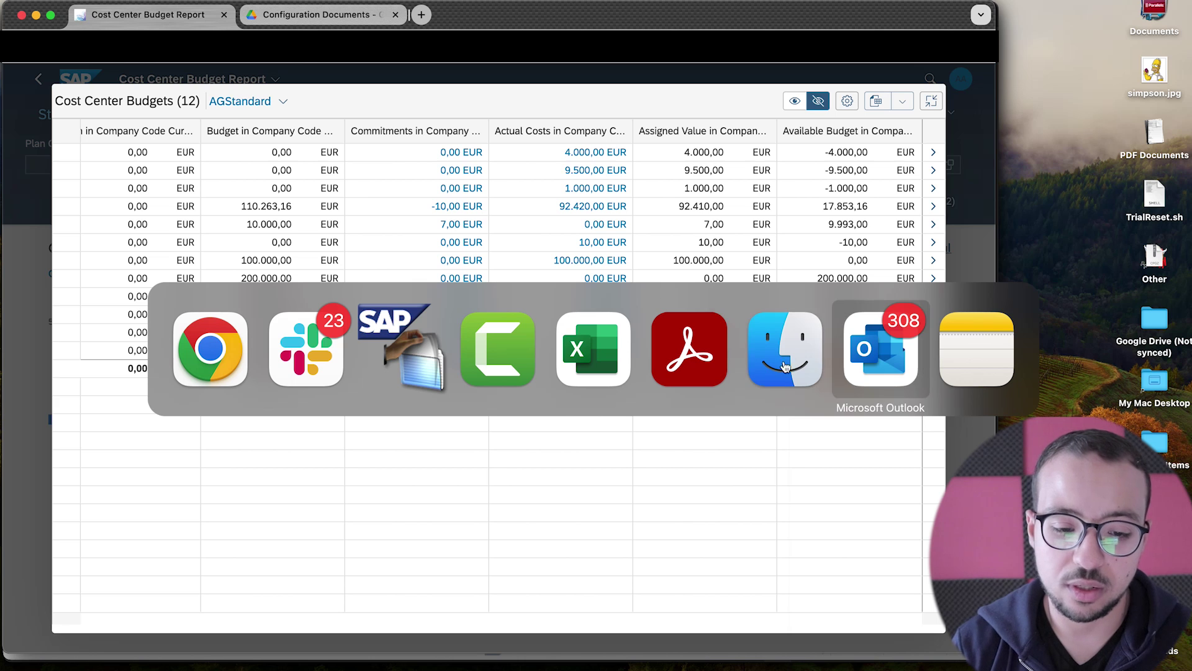
pyautogui.click(433, 367)
pyautogui.click(670, 198)
pyautogui.moveTo(668, 197); pyautogui.dragTo(740, 194)
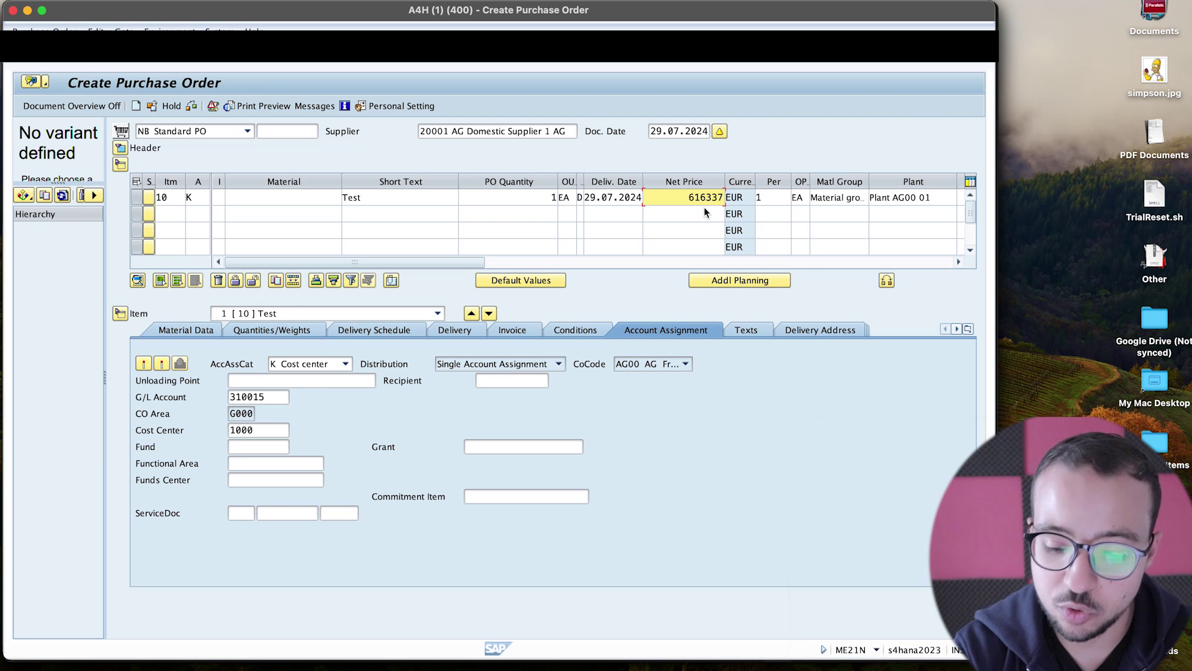
pyautogui.press('Return')
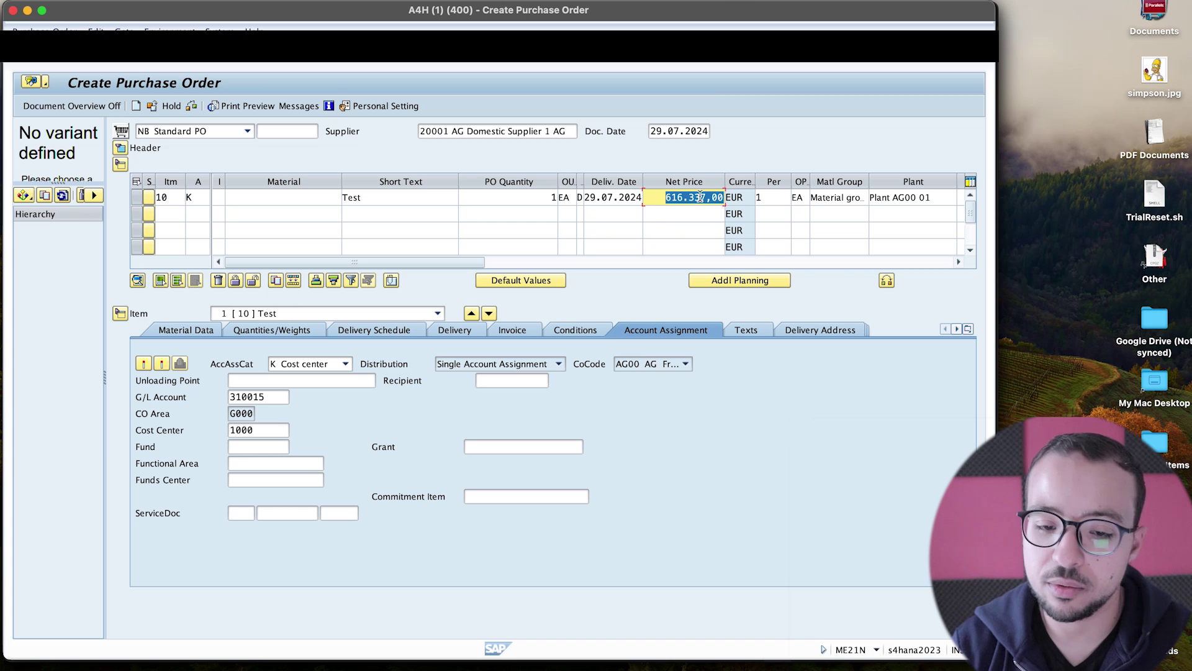
pyautogui.click(191, 107)
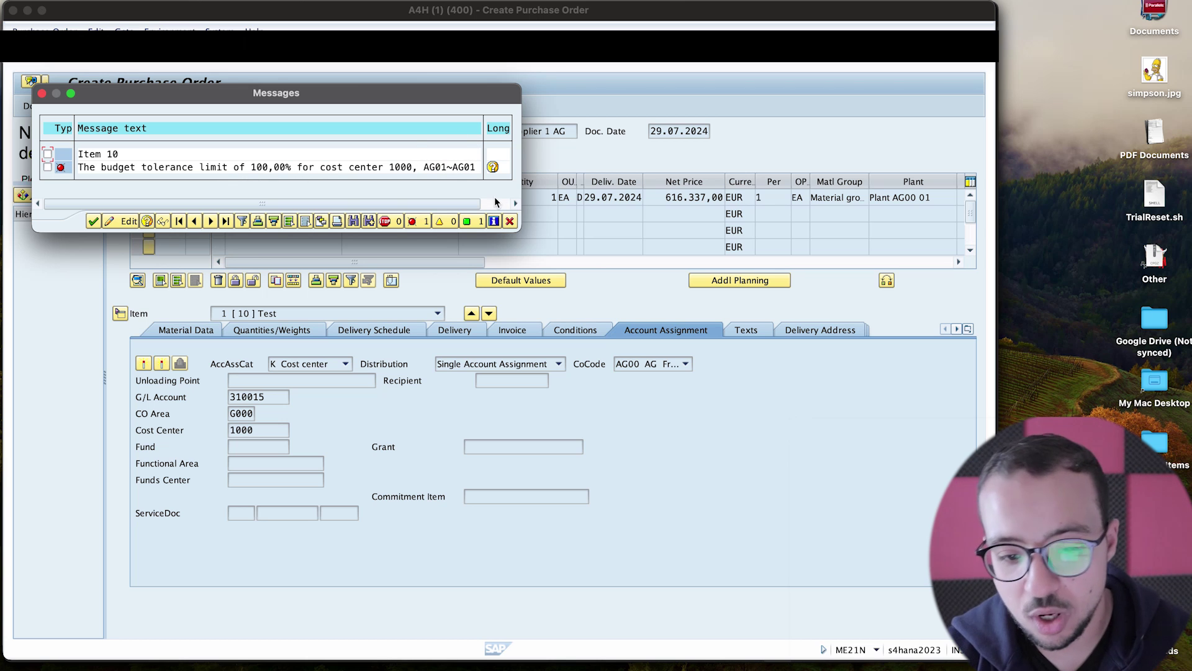
pyautogui.click(510, 221)
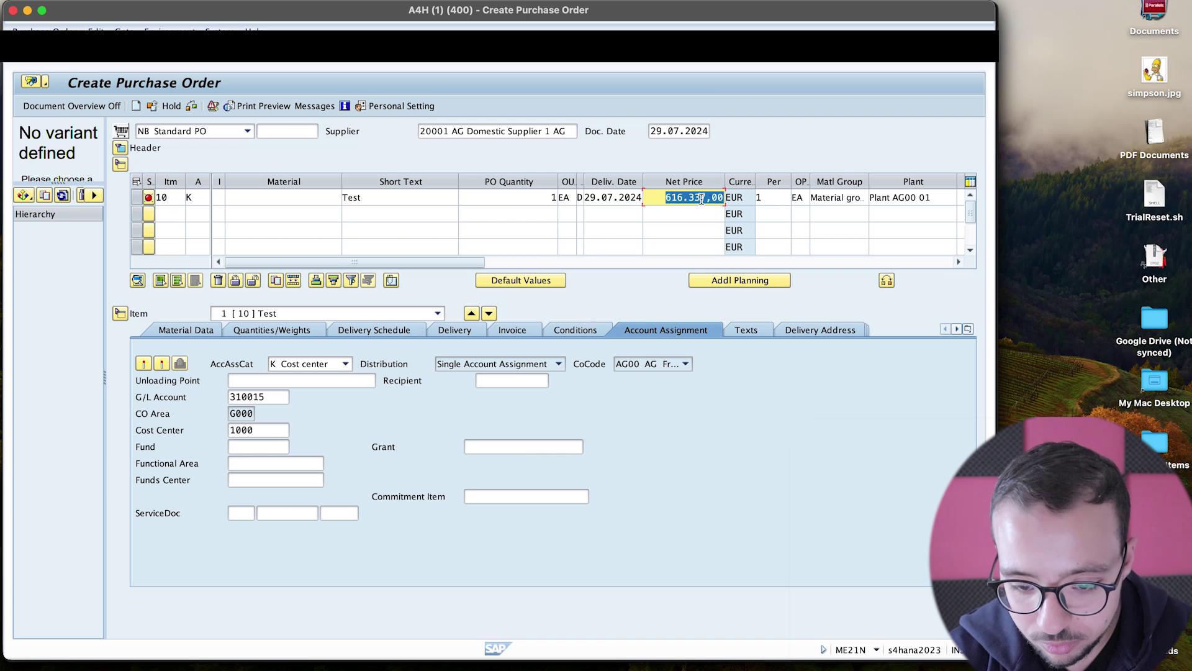
# Lower the item's net price to 616.336 EUR, check the purchase order again and close the message list
pyautogui.click(701, 199)
pyautogui.press('BackSpace')
pyautogui.write('6')
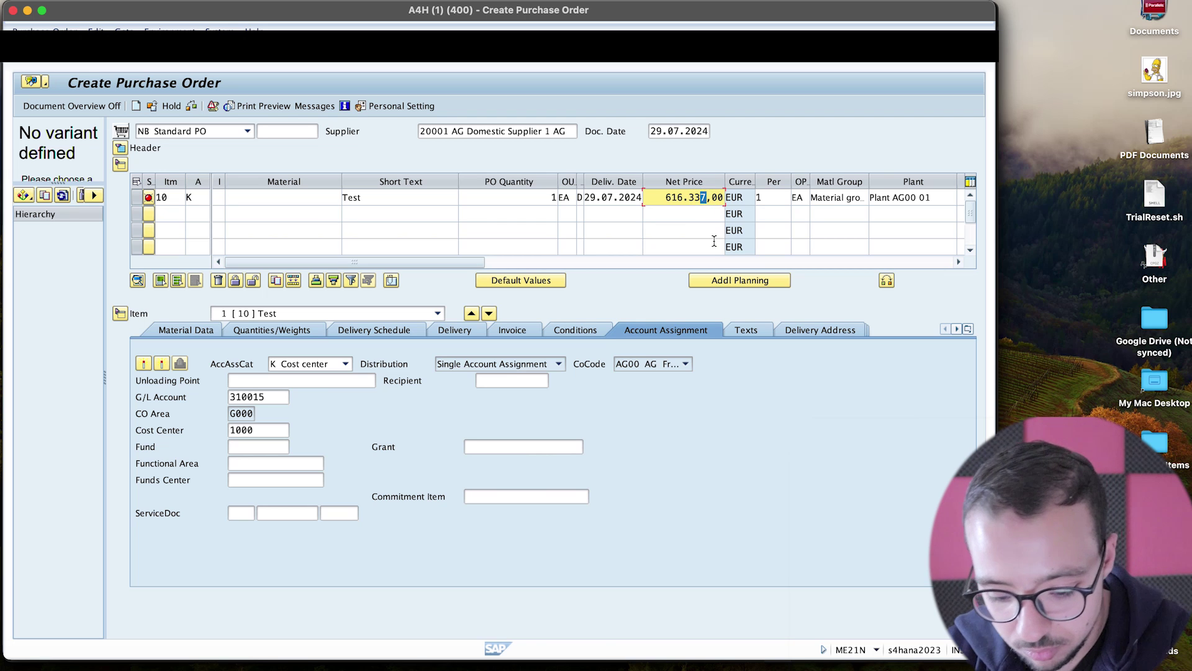
pyautogui.click(191, 106)
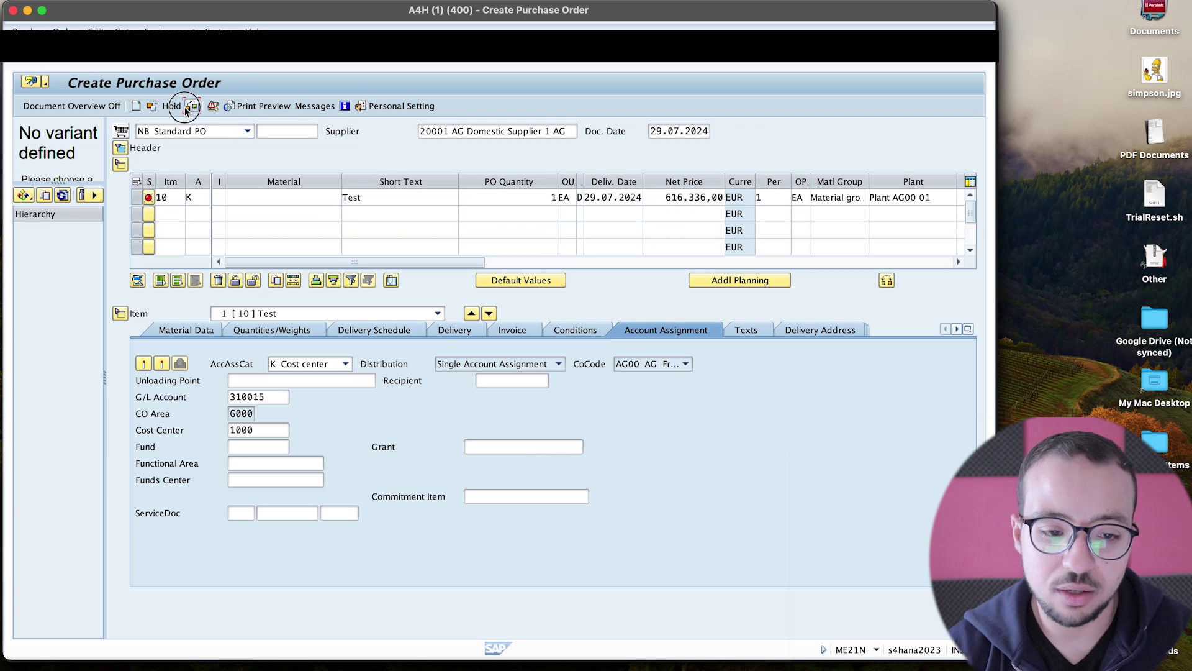
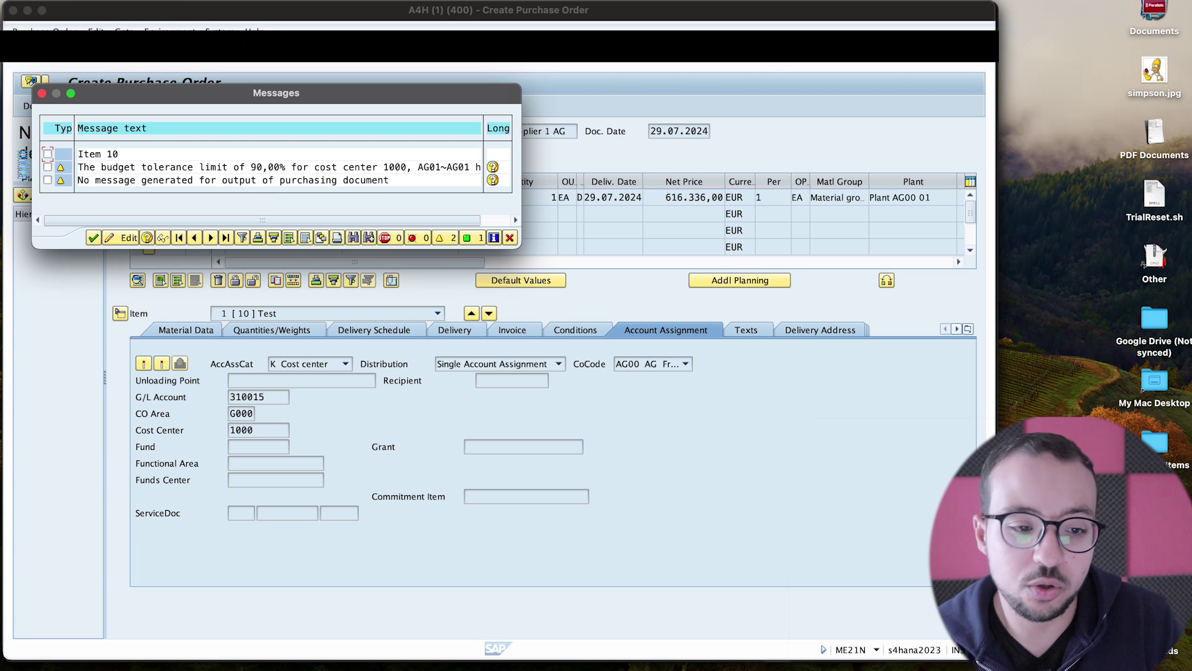
pyautogui.click(42, 93)
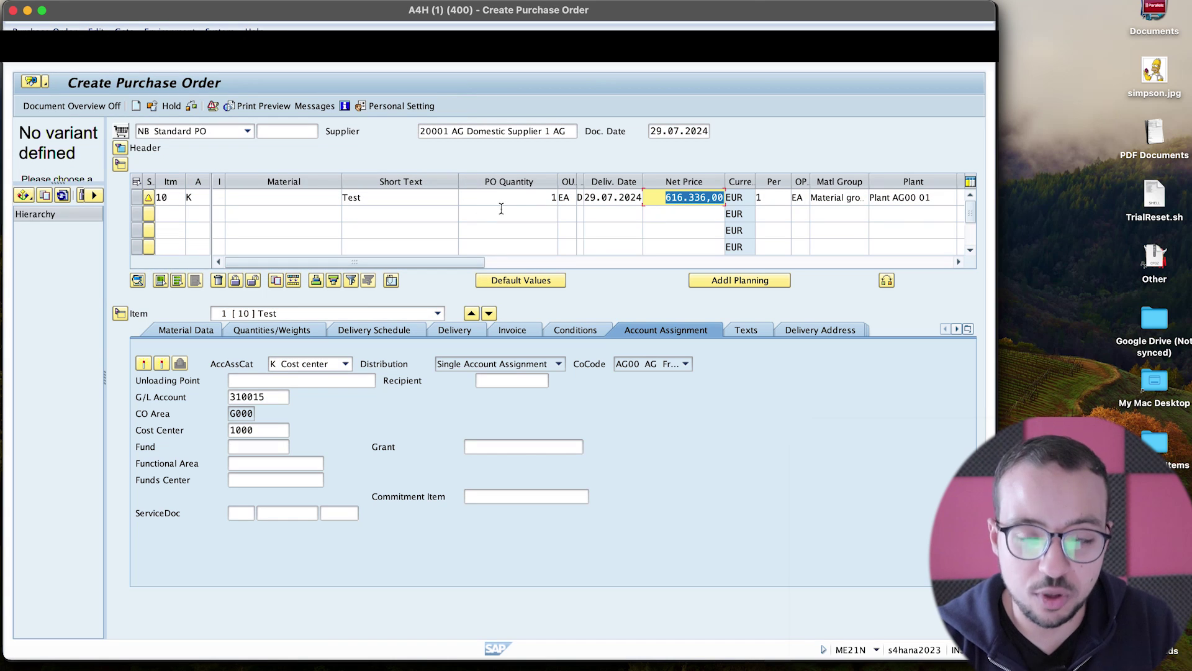
# Set the item's net price to 100.000 EUR and save the purchase order
pyautogui.click(765, 198)
pyautogui.write('1')
pyautogui.write('100000')
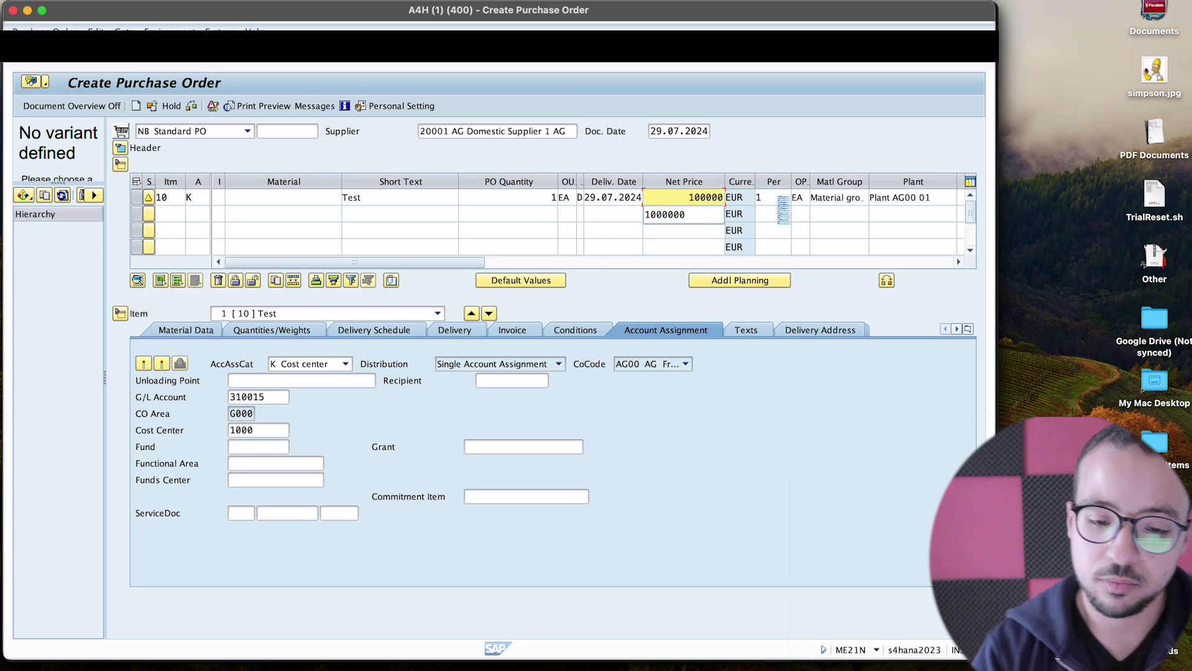
pyautogui.press('Return')
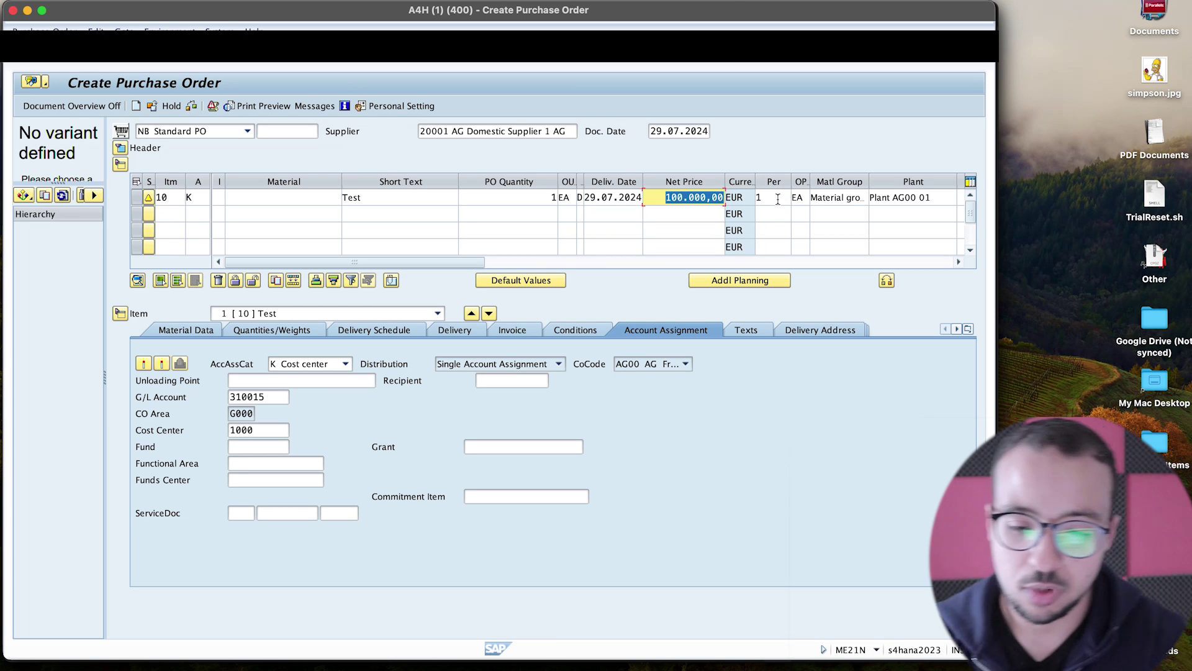
pyautogui.click(169, 63)
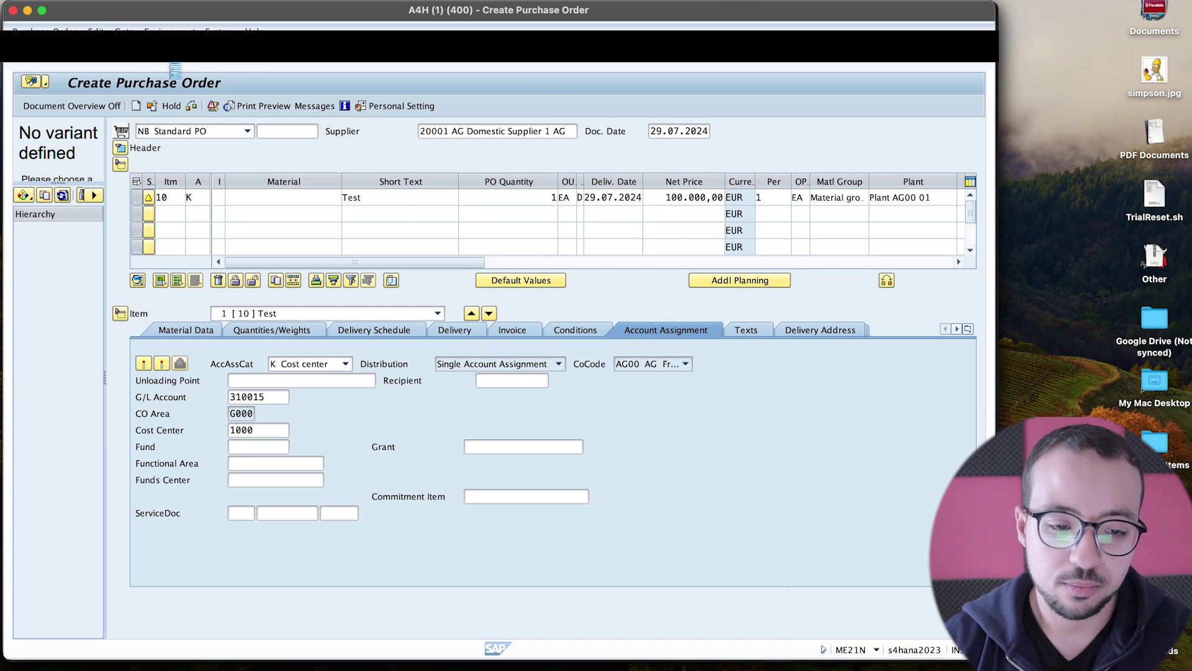
pyautogui.click(236, 200)
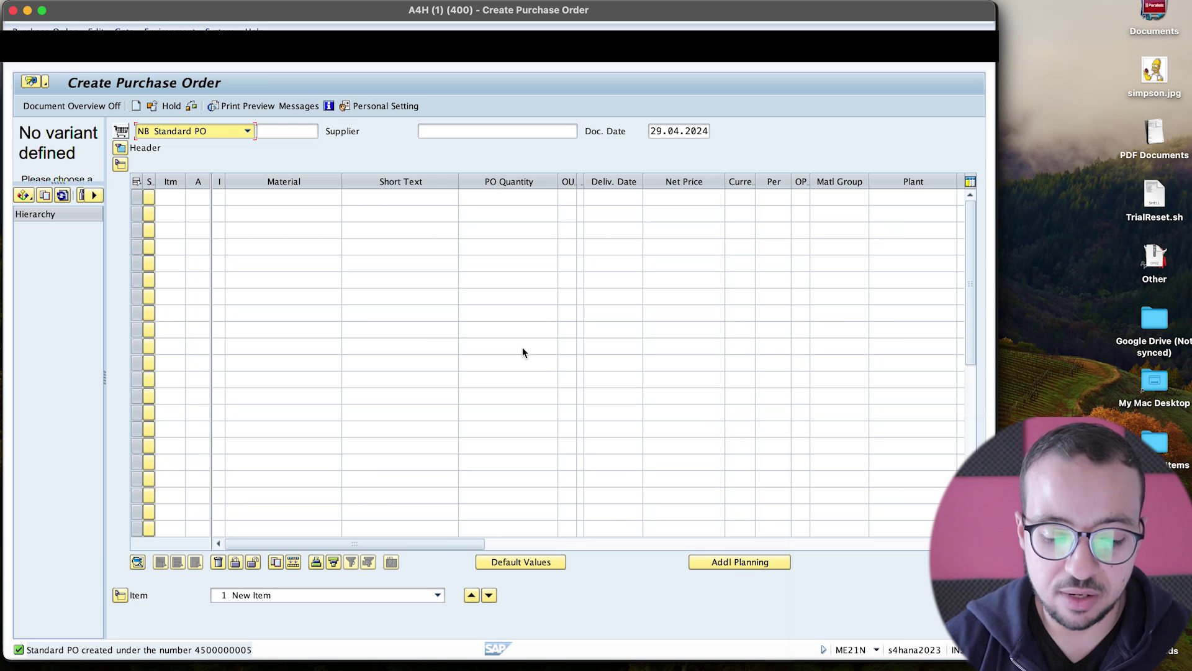
# Switch to the Cost Center Budget Report, leave the table's full-screen view and refresh the report data
pyautogui.press('super+Tab')
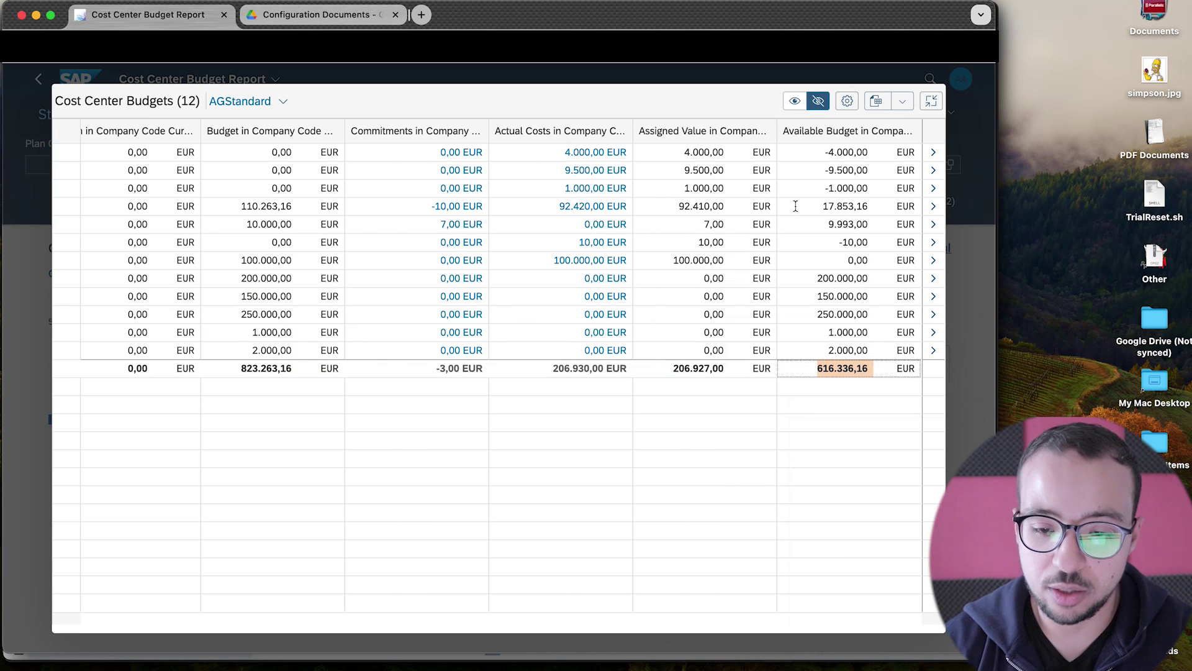
pyautogui.click(931, 101)
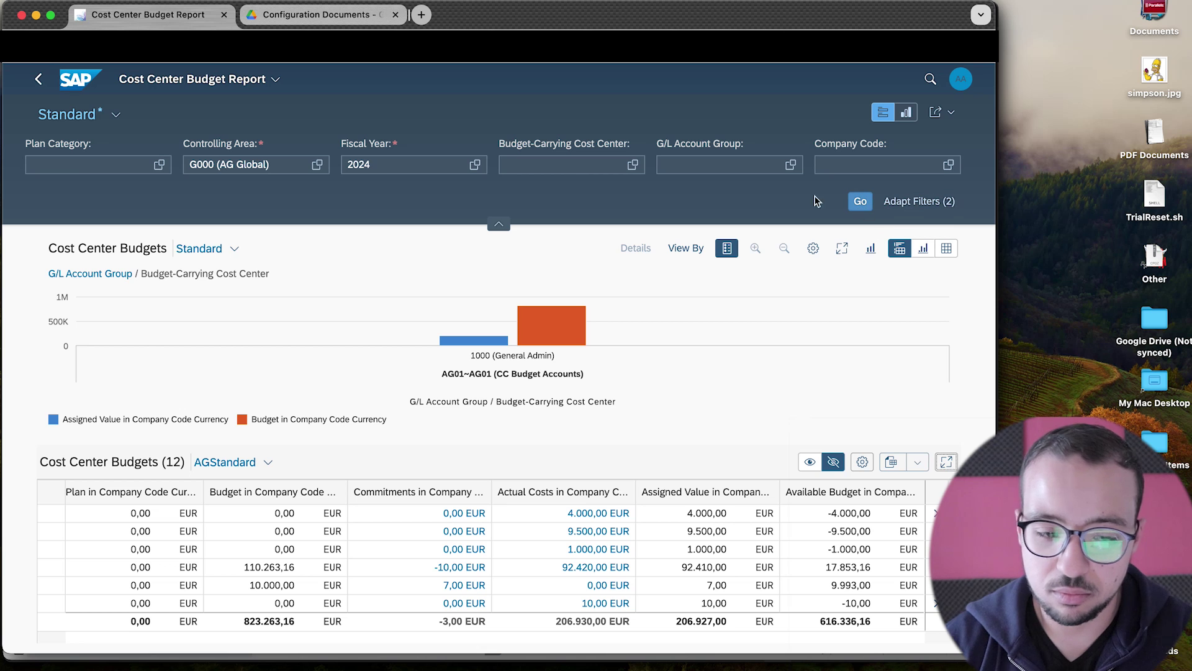
pyautogui.click(860, 202)
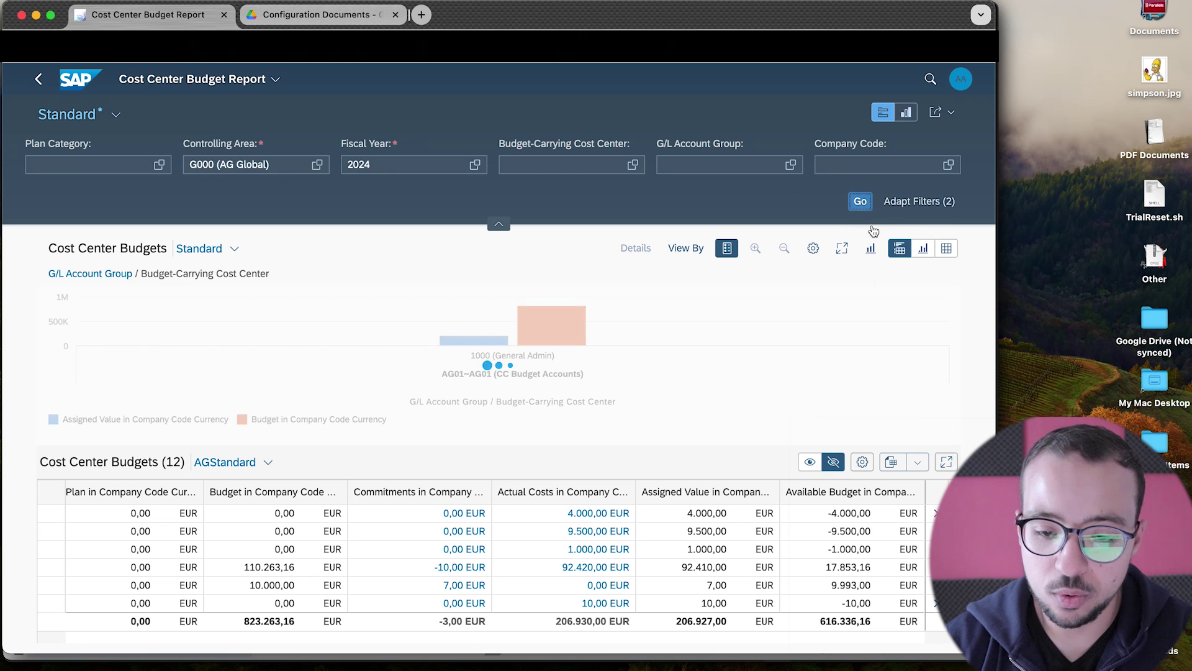
# Examine the commitments of the fiscal period 7 line for G/L account 310015 in the refreshed report
pyautogui.hscroll(-1, 545, 565)
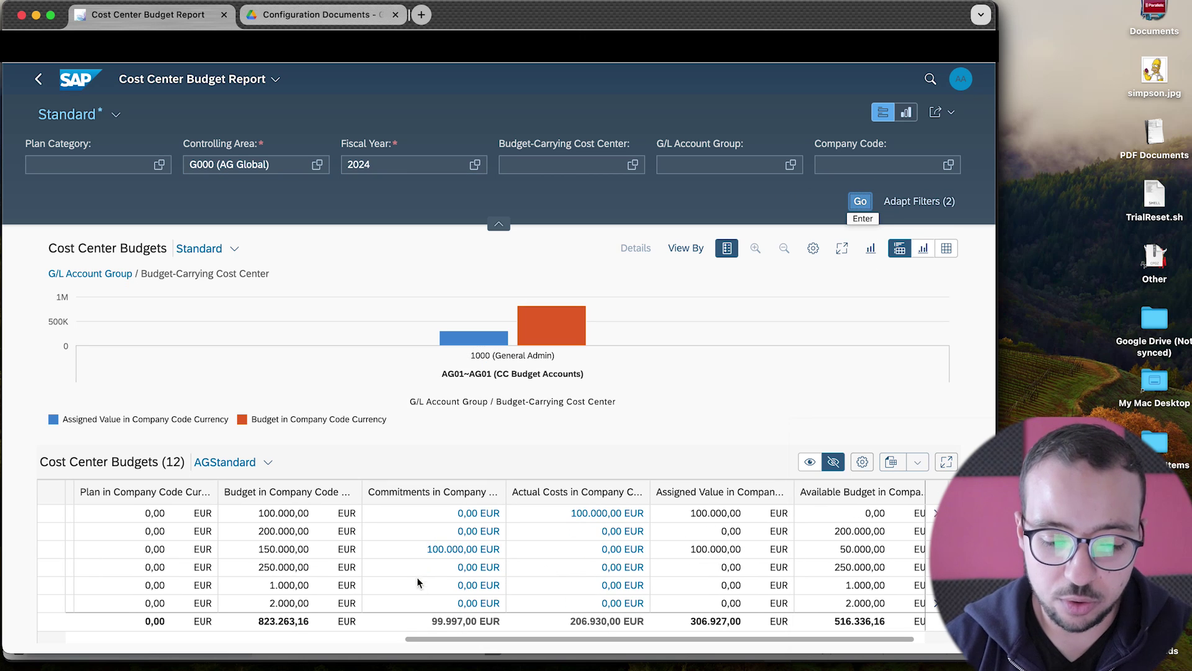
pyautogui.moveTo(450, 636); pyautogui.dragTo(170, 639)
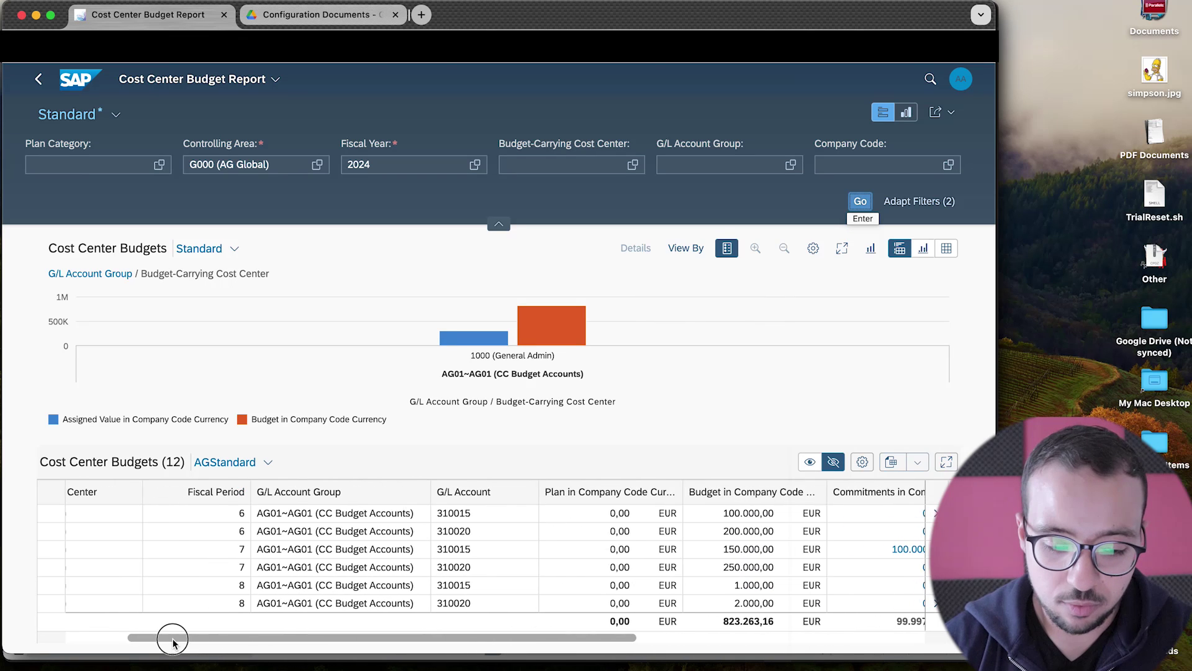
pyautogui.doubleClick(481, 554)
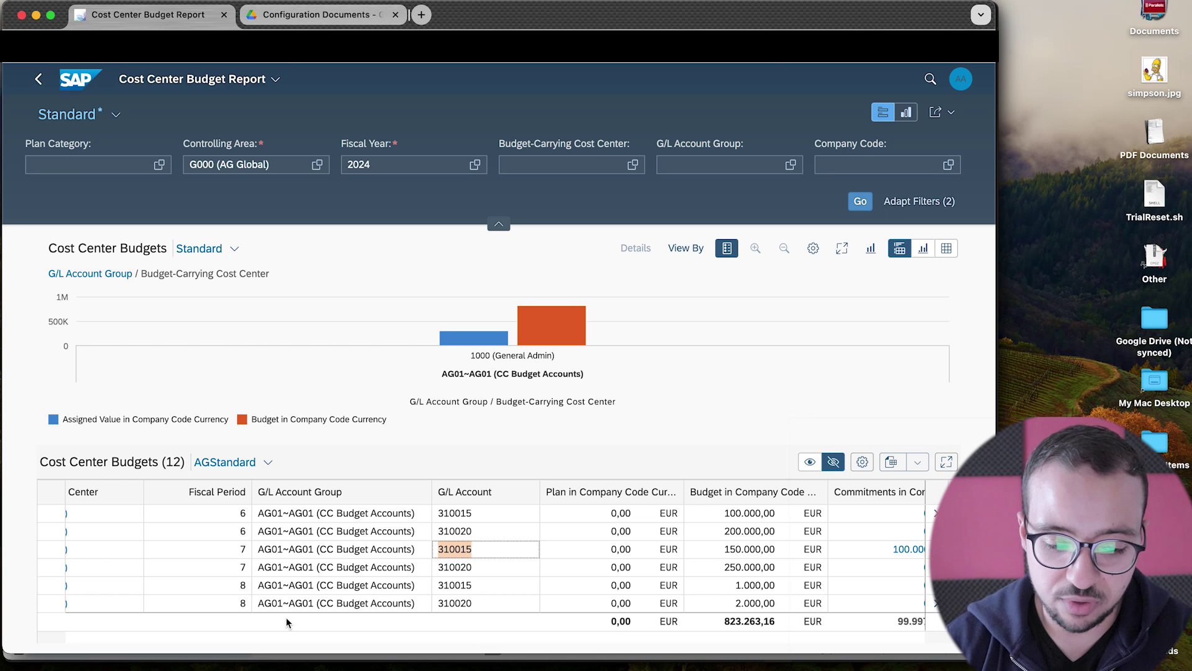
pyautogui.hscroll(2, 495, 590)
pyautogui.moveTo(486, 639); pyautogui.dragTo(608, 639)
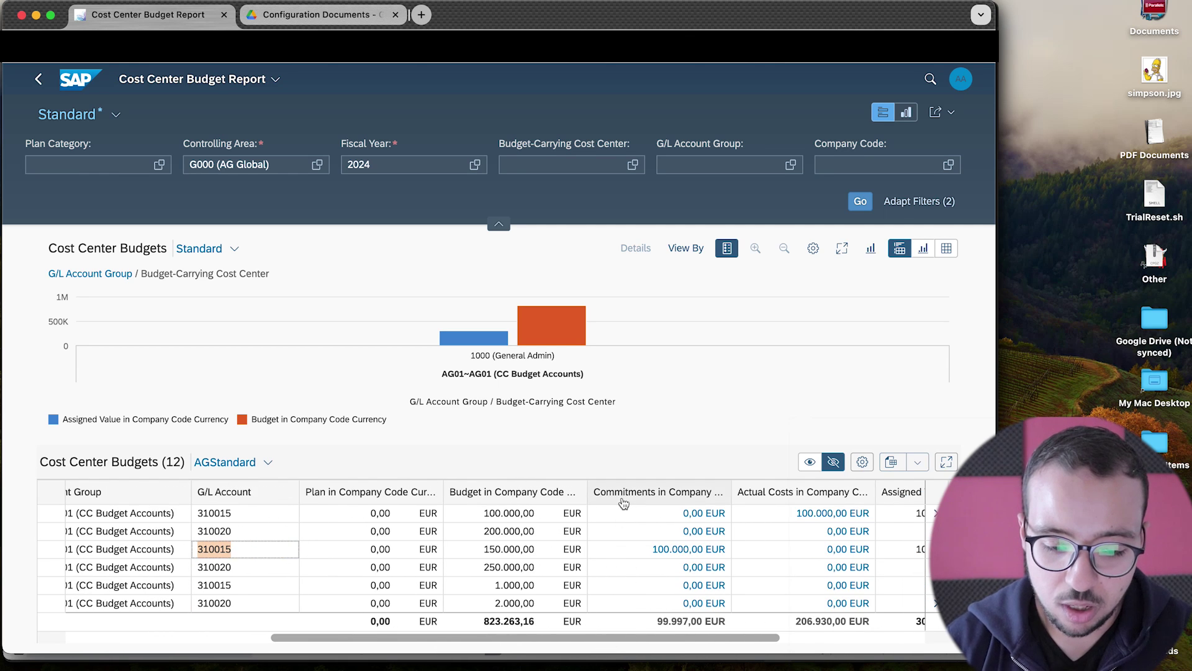
# Open the commitment line items of the period 7 line for G/L account 310015 and expand the cost center 1000 group
pyautogui.moveTo(627, 551); pyautogui.dragTo(731, 549)
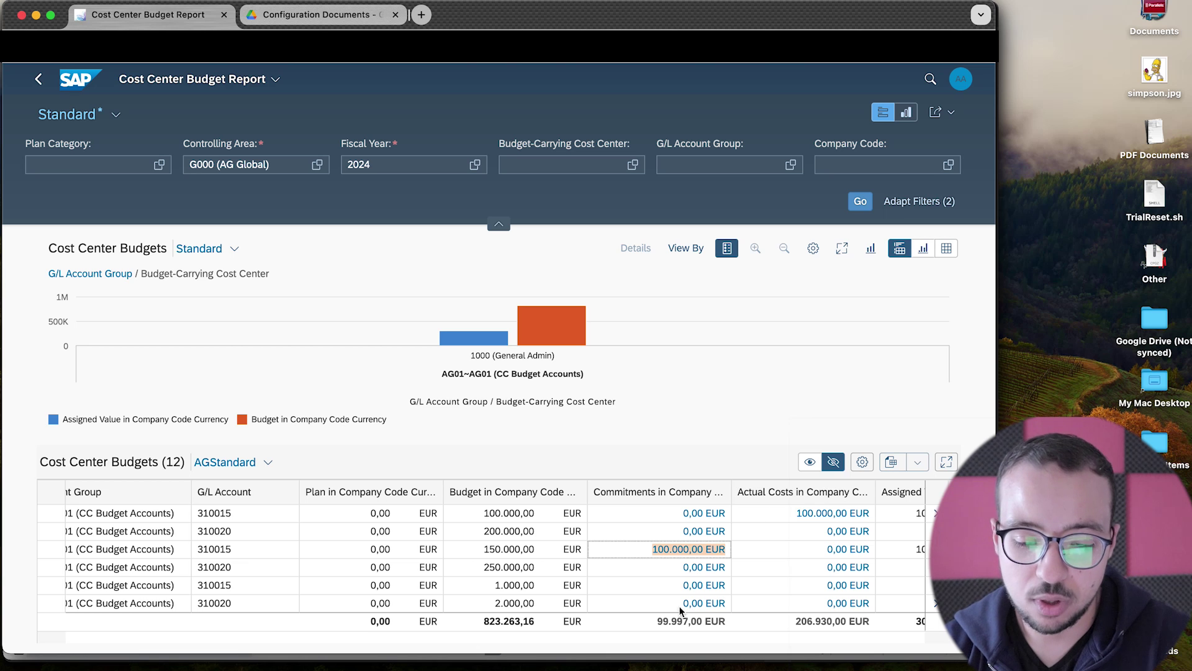
pyautogui.click(686, 554)
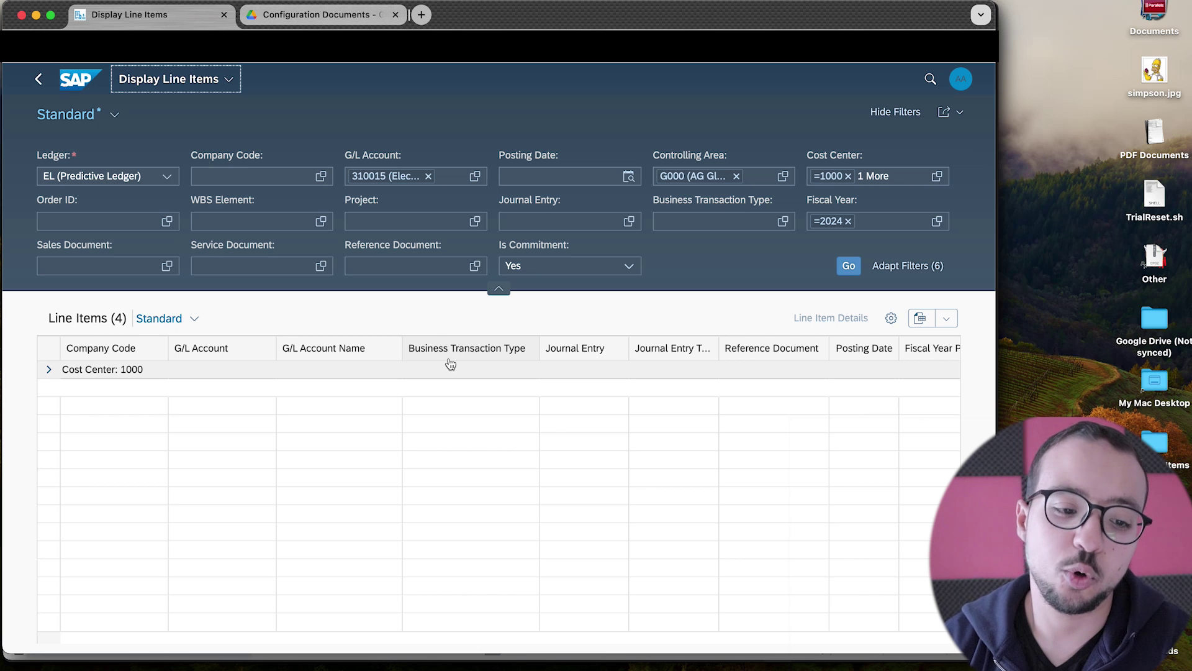
pyautogui.click(50, 368)
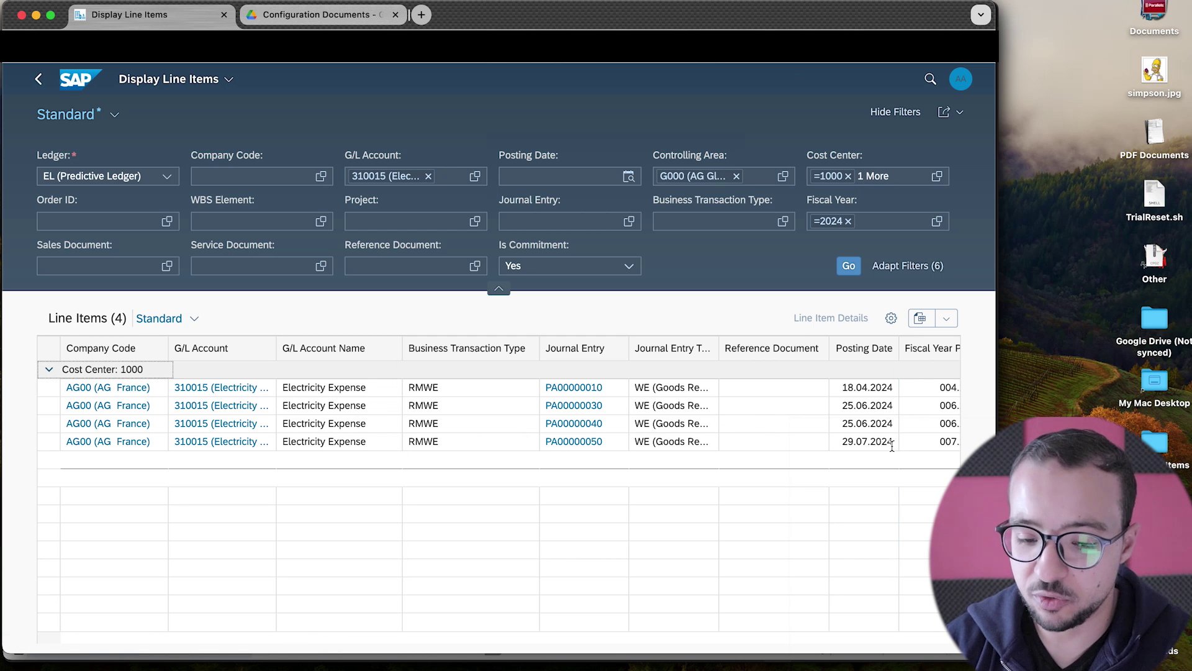
# Examine the company code and global currency amounts of the line item posted on 29.07.2024 and return to the budget report
pyautogui.hscroll(2, 889, 444)
pyautogui.hscroll(4, 890, 444)
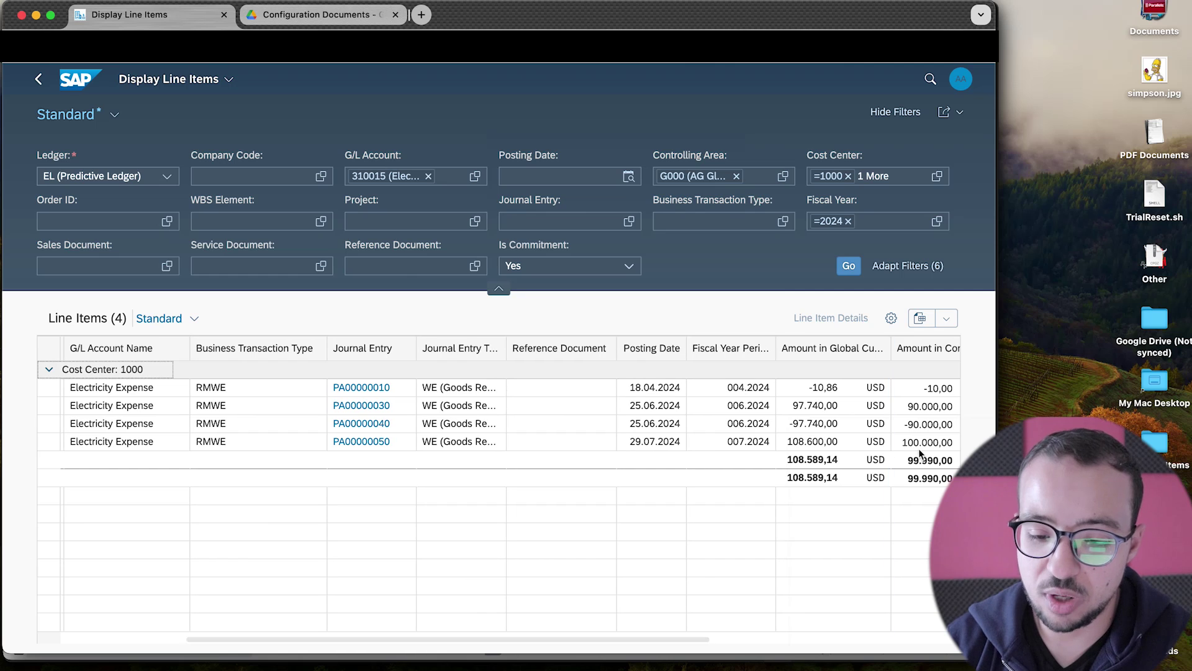
pyautogui.moveTo(905, 442); pyautogui.dragTo(942, 443)
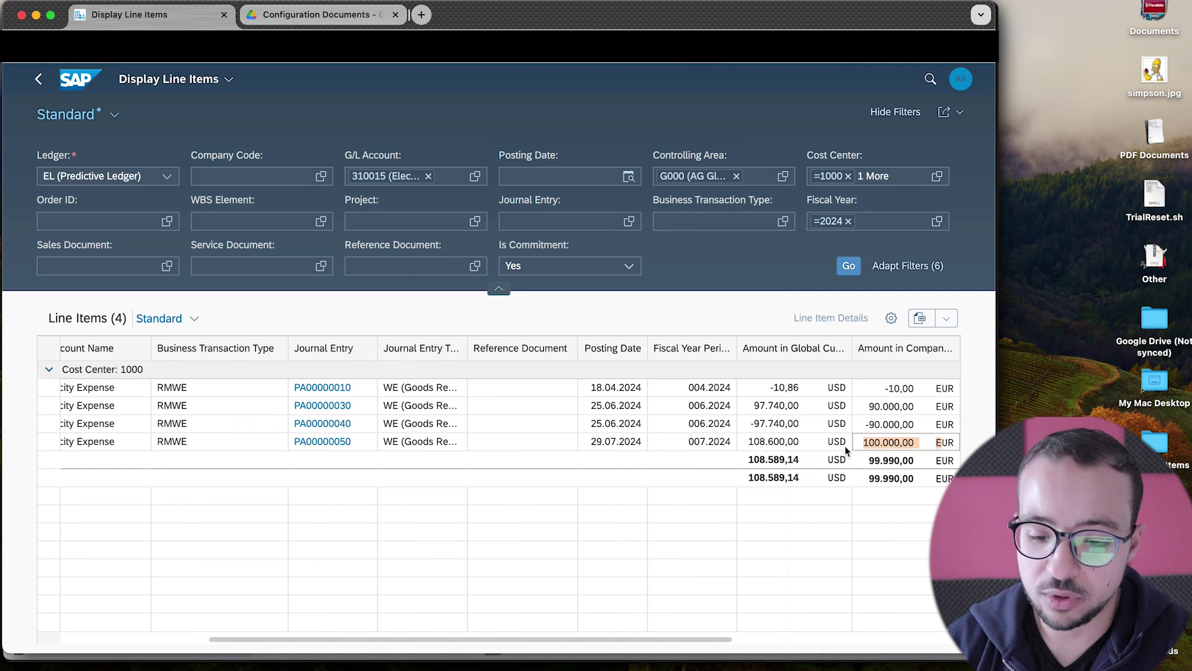
pyautogui.moveTo(748, 441); pyautogui.dragTo(801, 441)
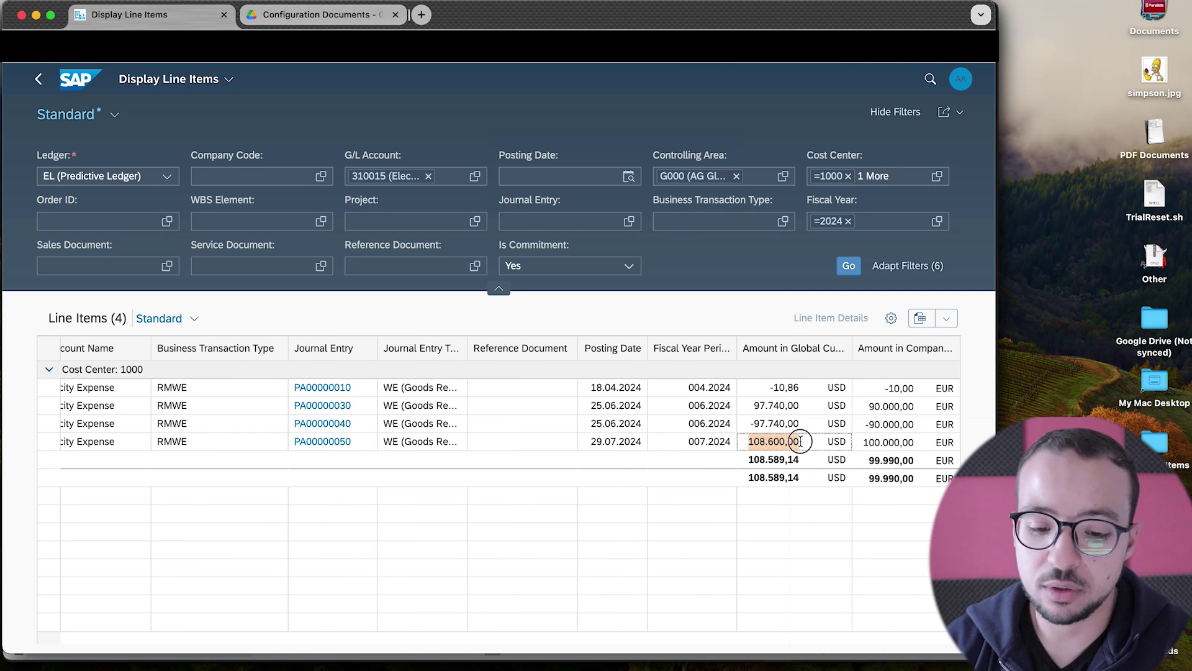
pyautogui.click(39, 81)
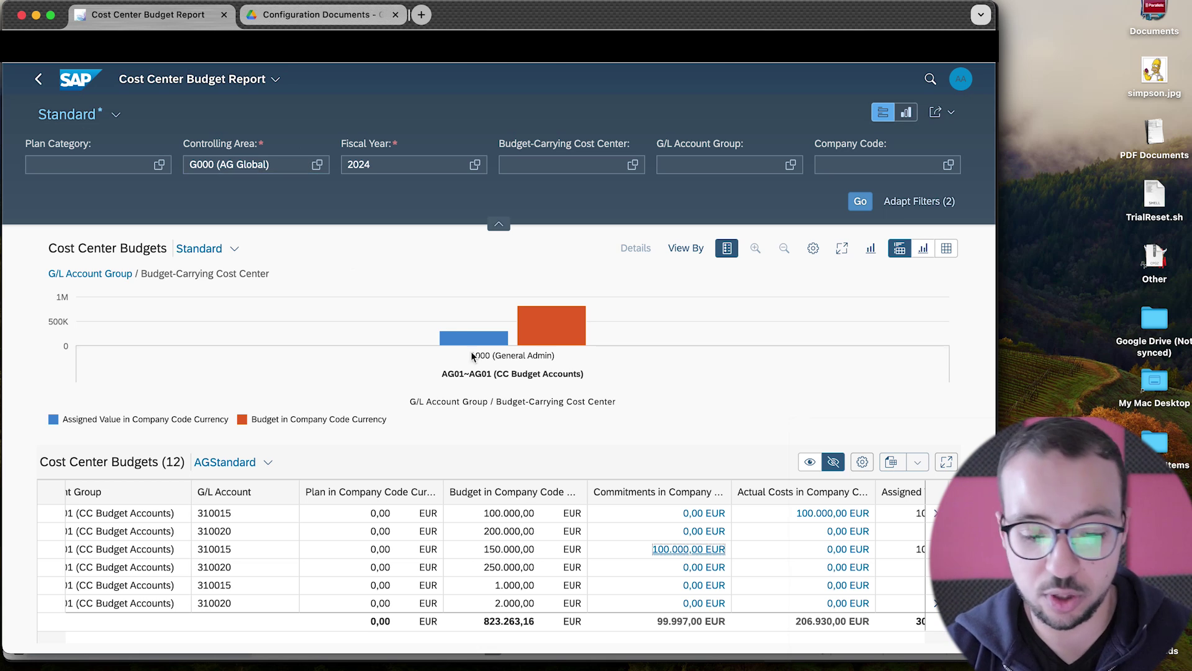
# Switch to the SAP GUI window and start transaction MIGO in place of the purchase order screen
pyautogui.press('super+Tab')
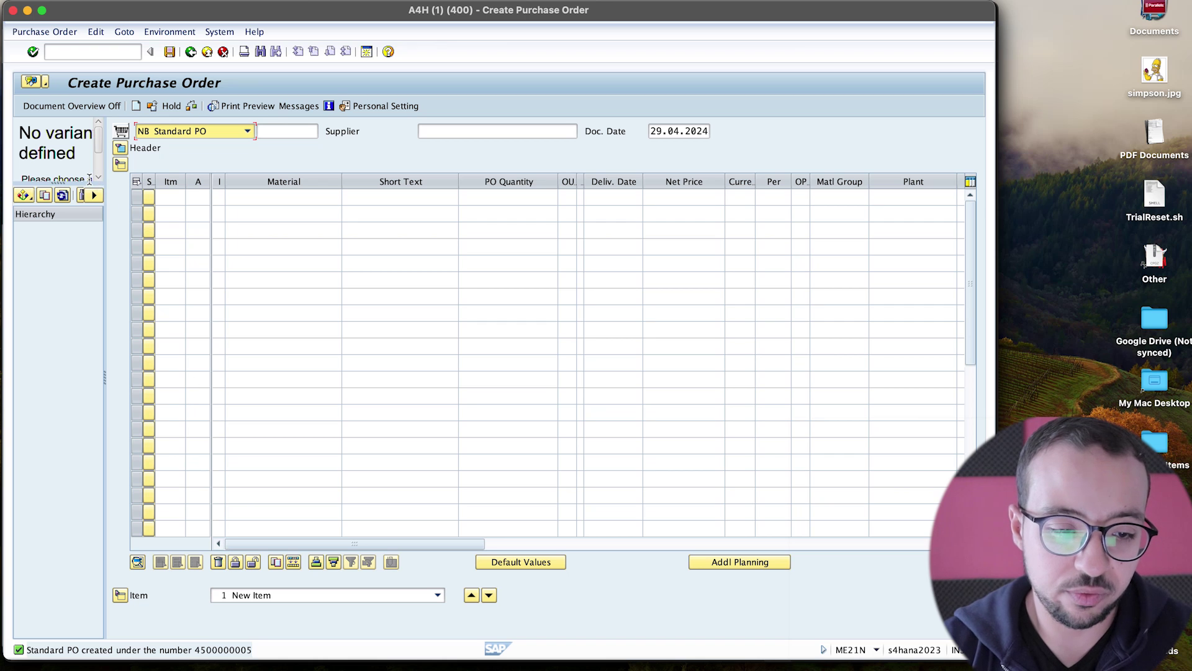
pyautogui.click(95, 52)
pyautogui.write('/')
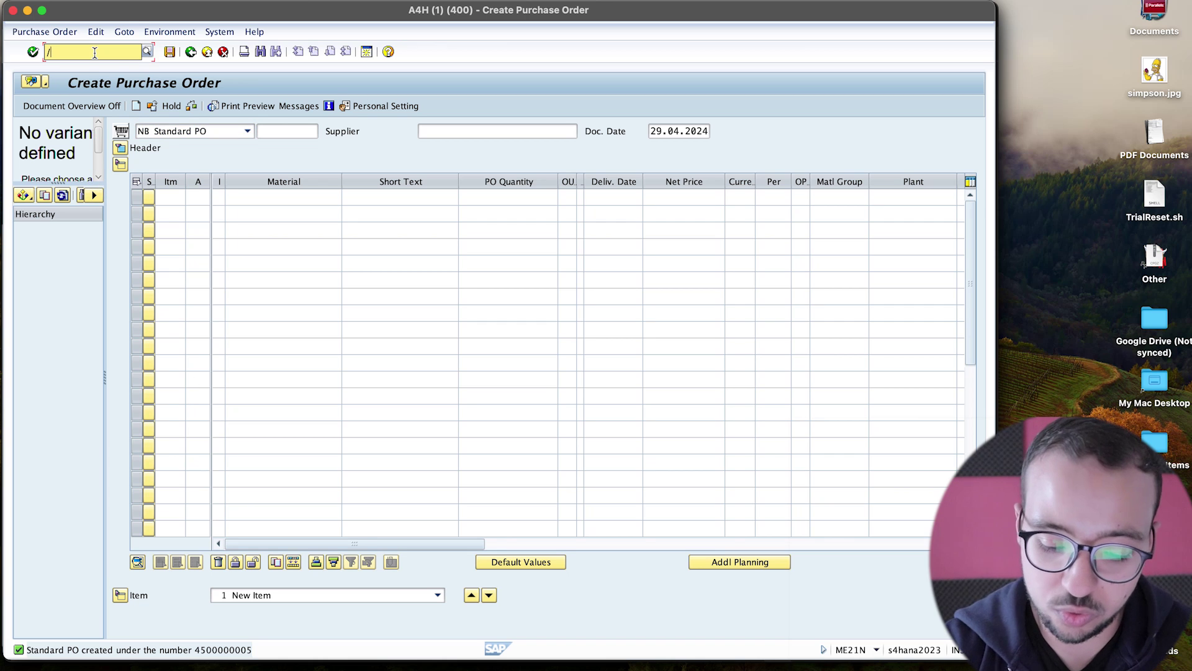
pyautogui.write('nmigo')
pyautogui.press('Return')
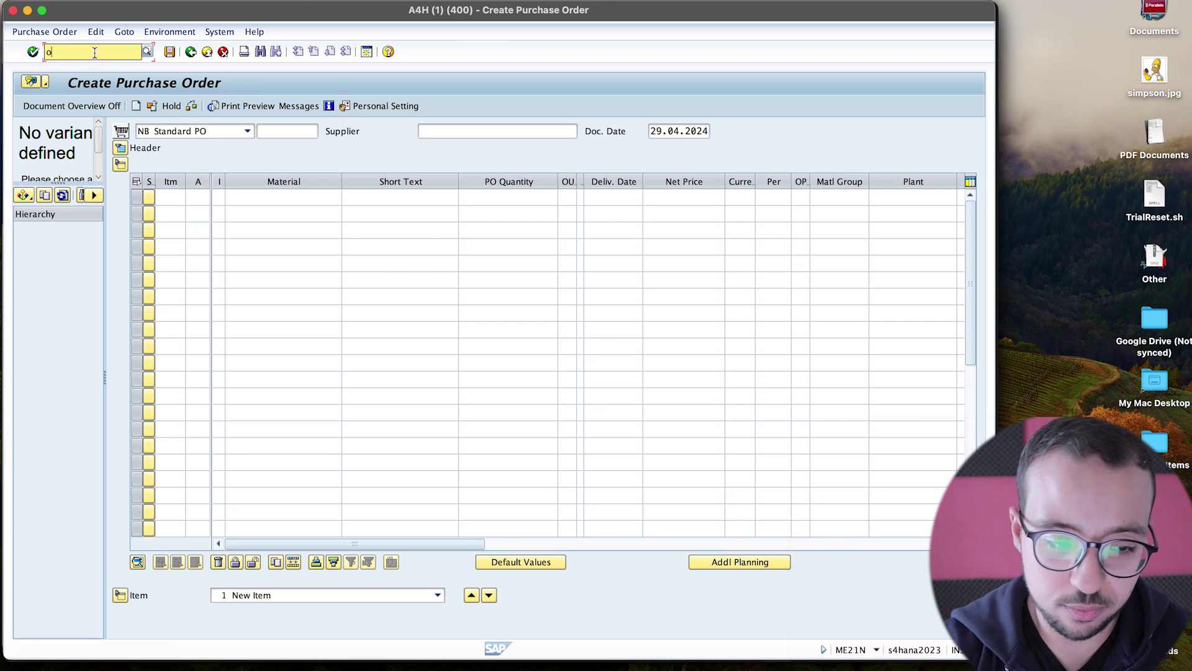
# Set the transaction to Goods Receipt with reference to a purchase order and load the newly created purchase order
pyautogui.click(221, 130)
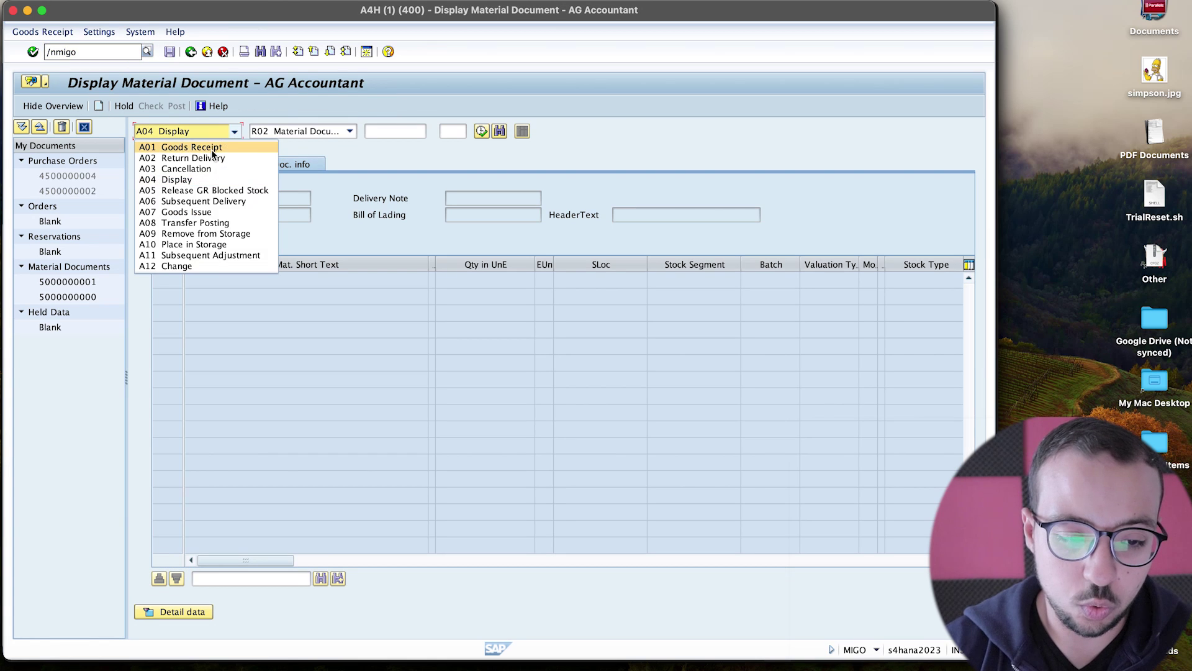
pyautogui.click(212, 147)
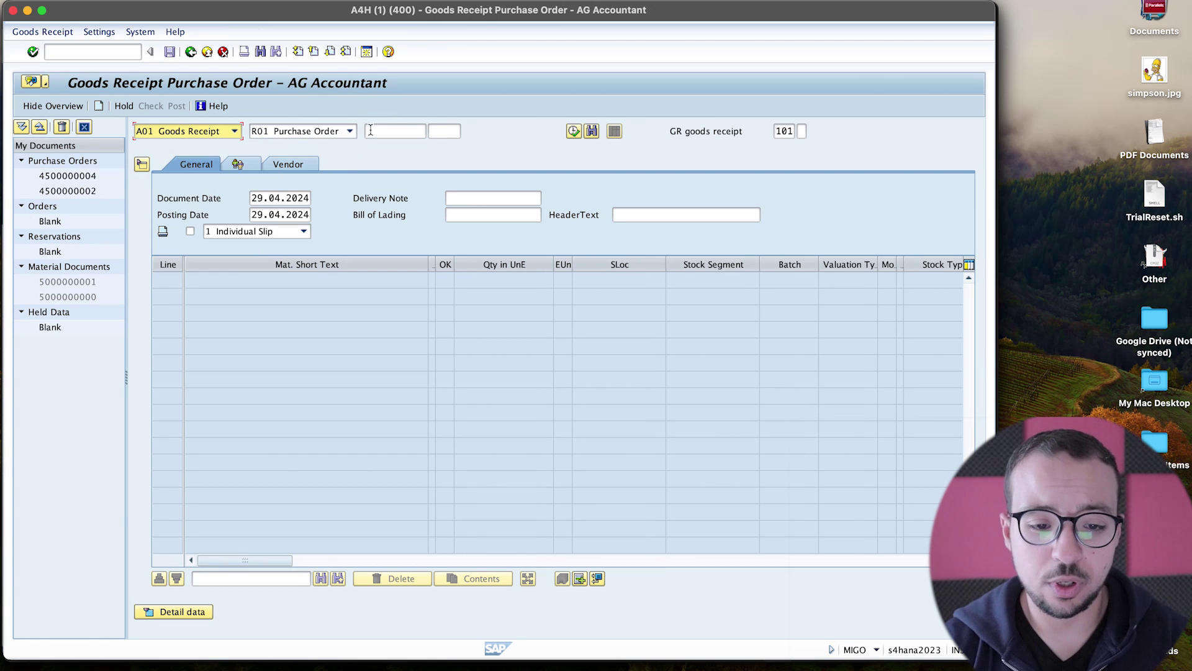
pyautogui.click(370, 130)
pyautogui.press('super+v')
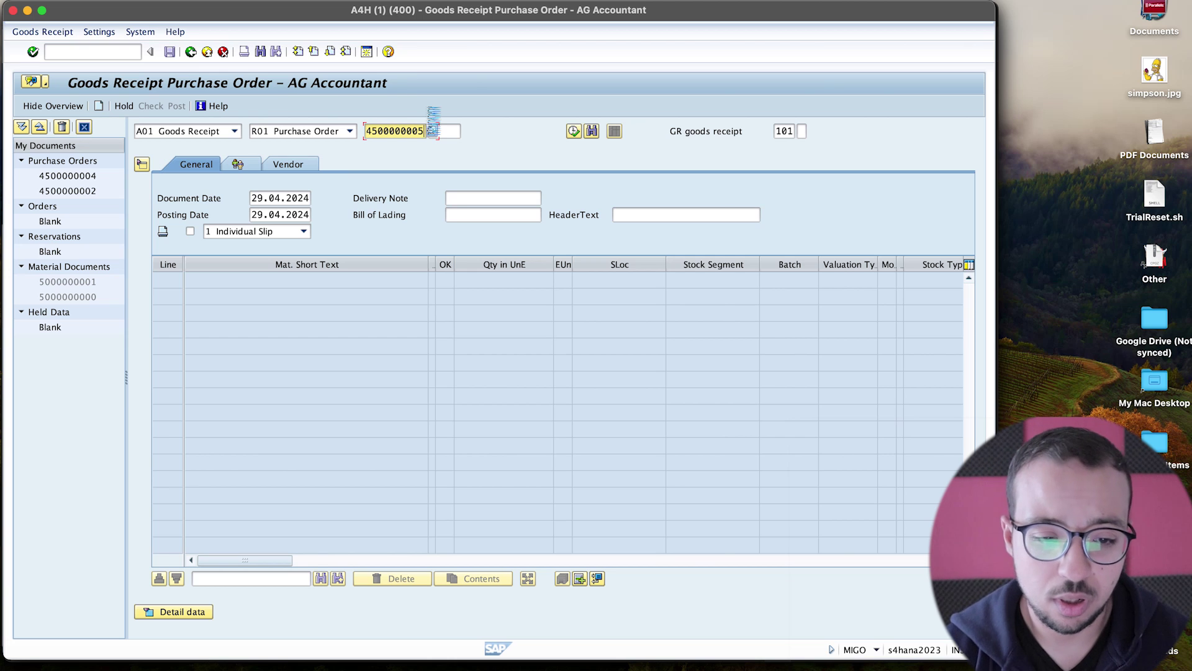
pyautogui.press('Return')
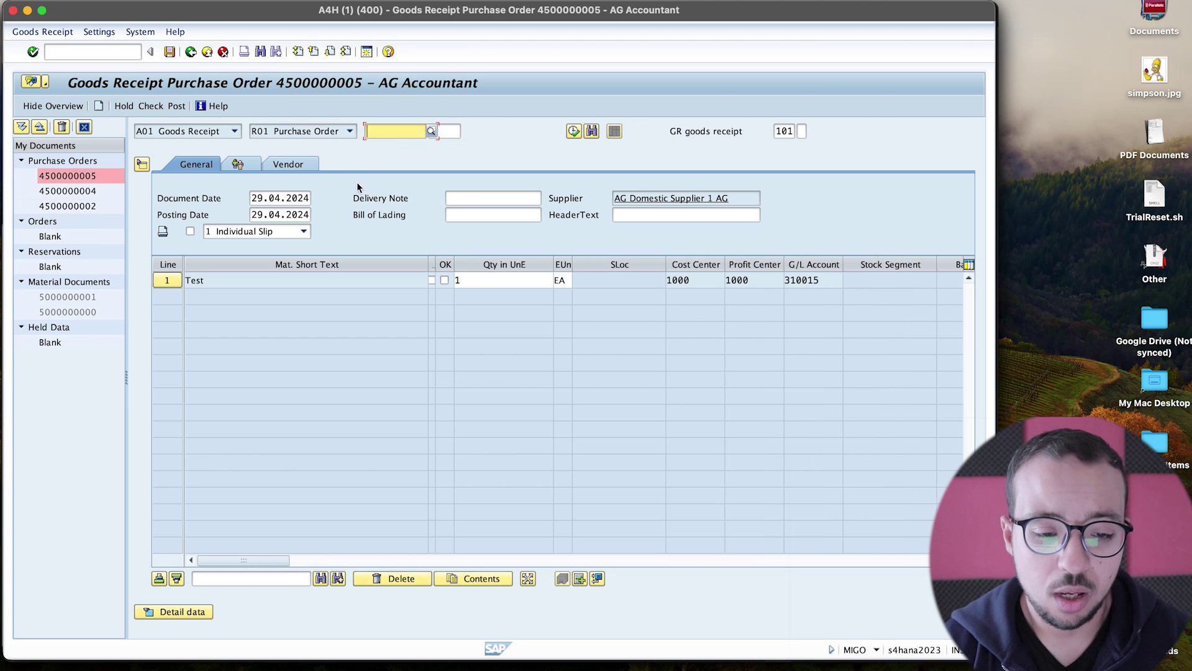
# Set the goods receipt's document date and posting date to 29.07.2024
pyautogui.click(277, 198)
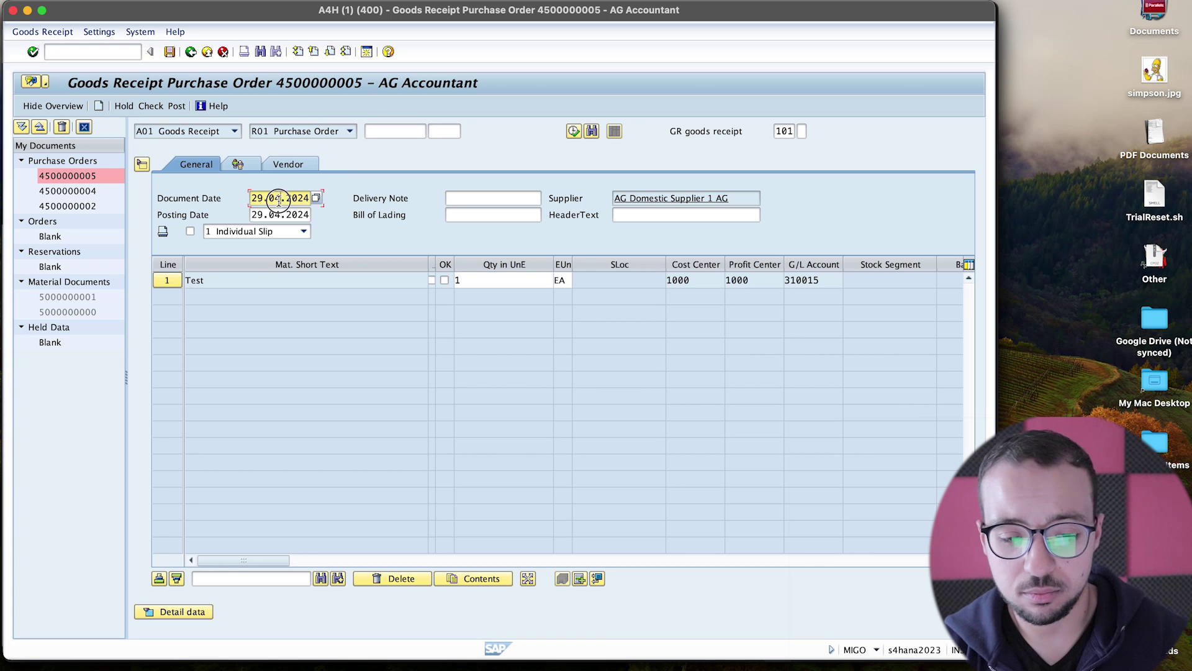
pyautogui.press('BackSpace')
pyautogui.write('7')
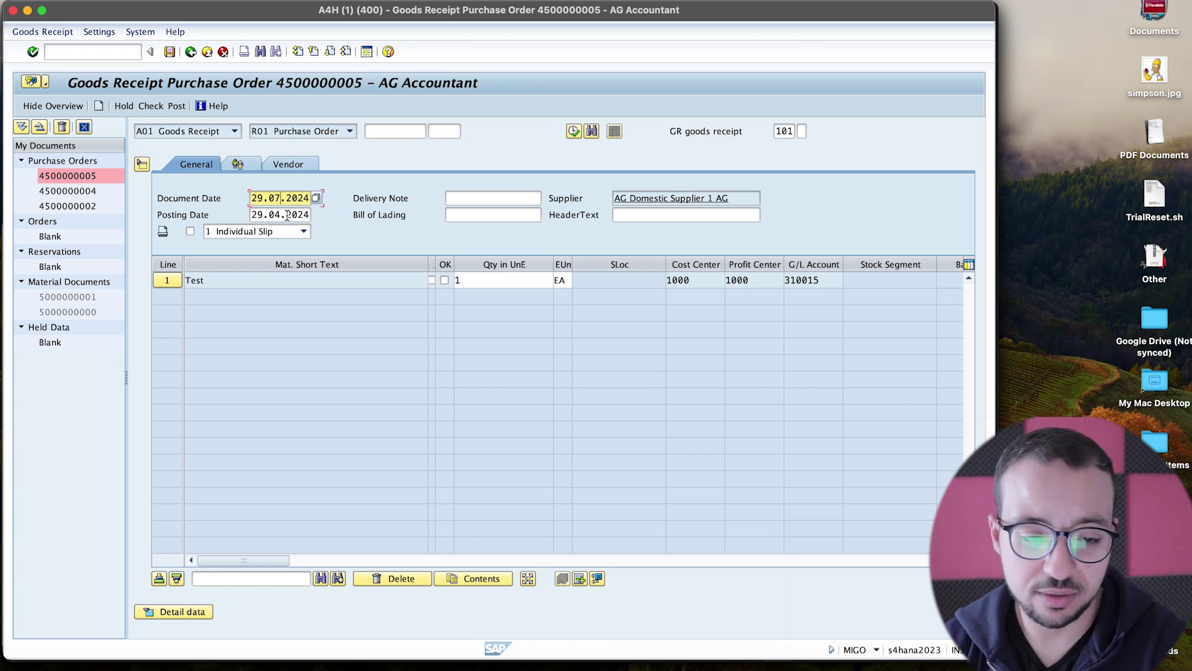
pyautogui.click(287, 215)
pyautogui.press('BackSpace')
pyautogui.write('7')
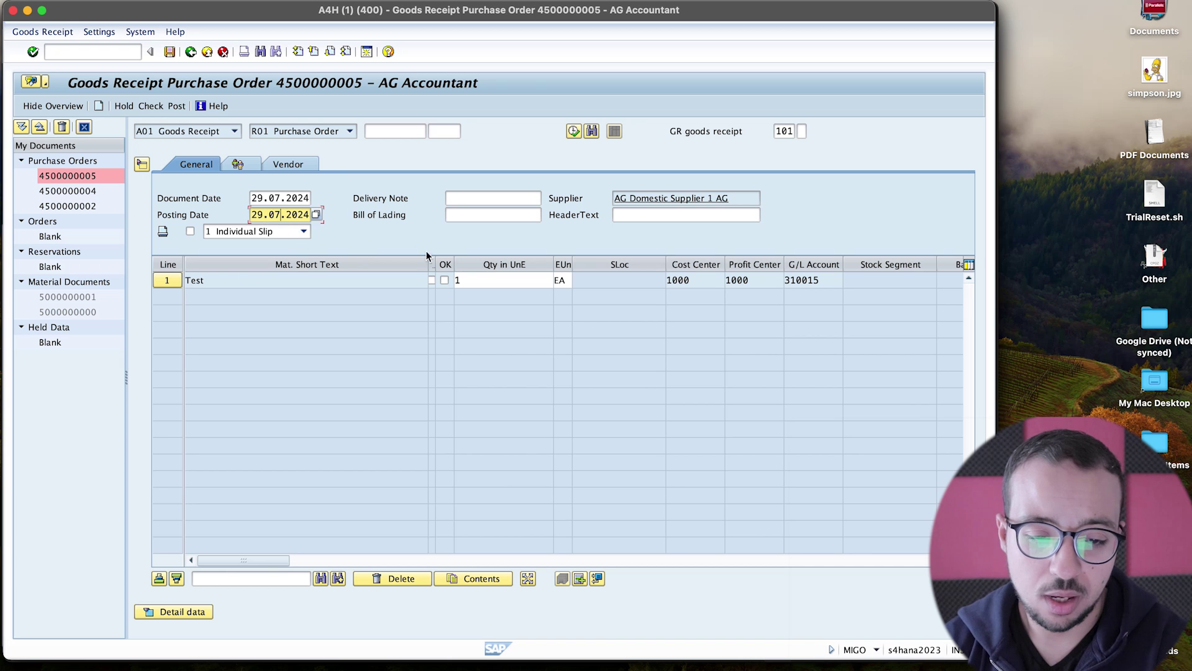
# Mark the Test item as OK, try to post the goods receipt and close the message log
pyautogui.click(444, 279)
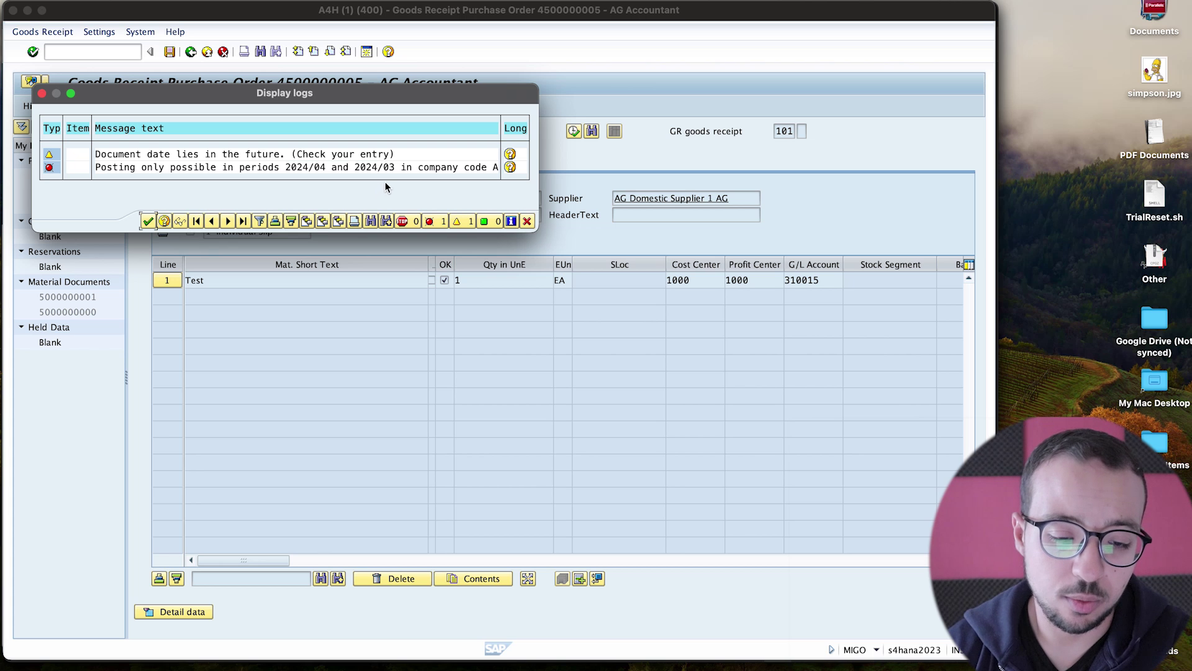
pyautogui.click(148, 221)
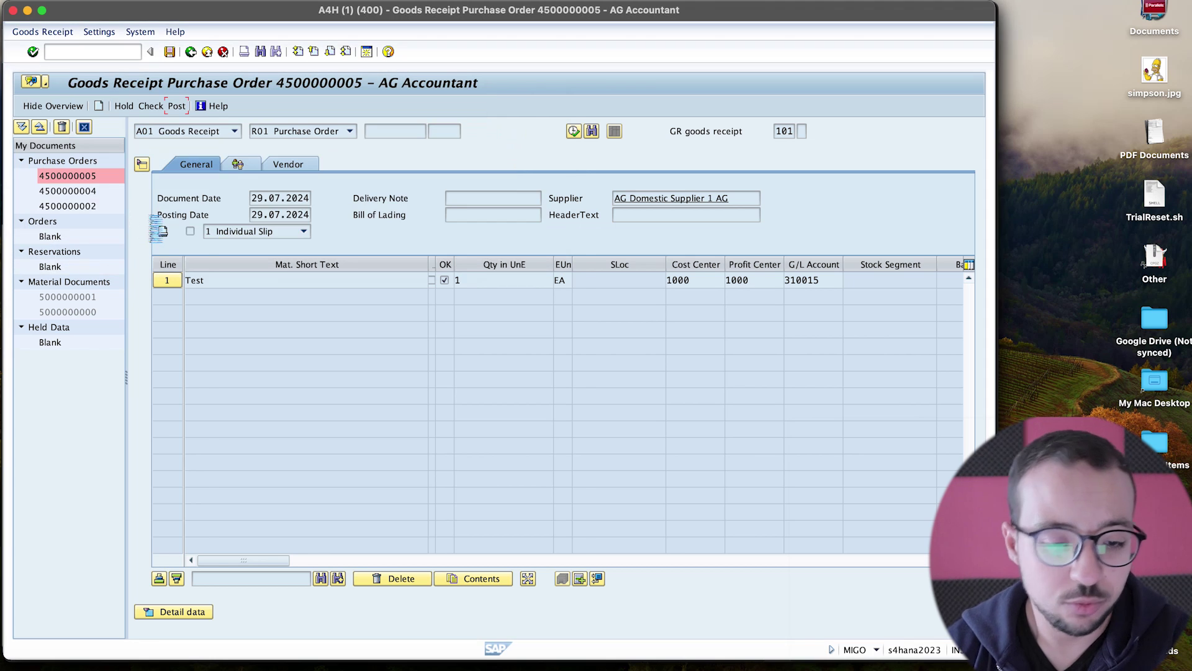
# Set the document date and posting date to 29.04.2024 and post the goods receipt
pyautogui.click(279, 198)
pyautogui.write('4')
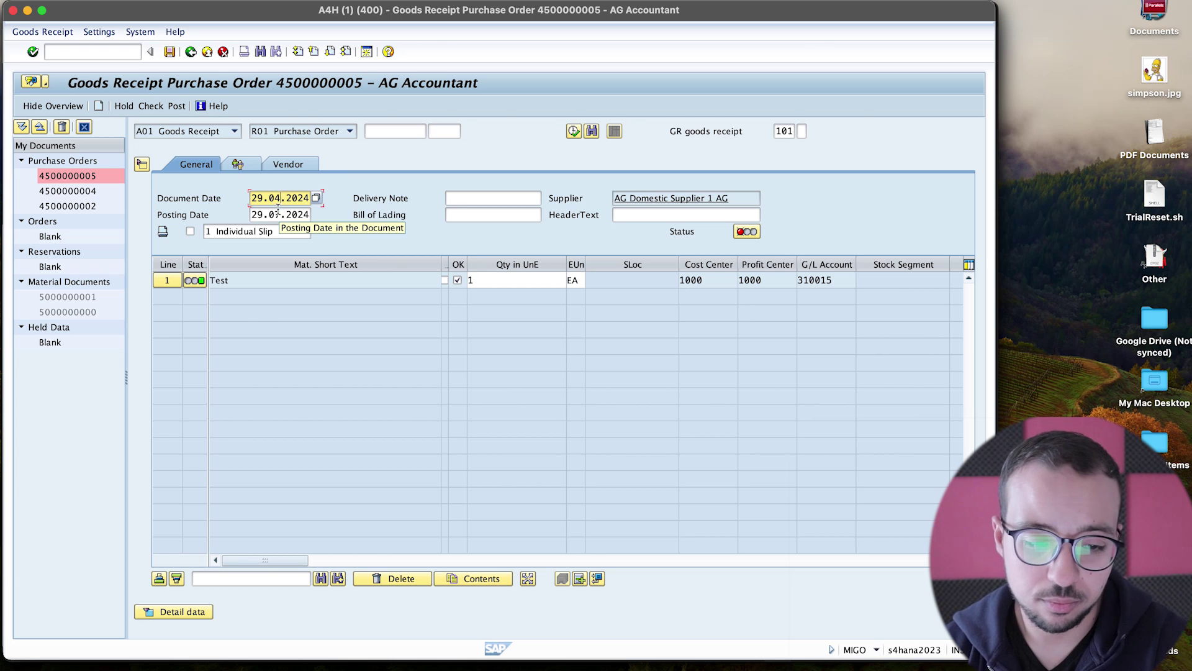
pyautogui.click(279, 215)
pyautogui.write('4')
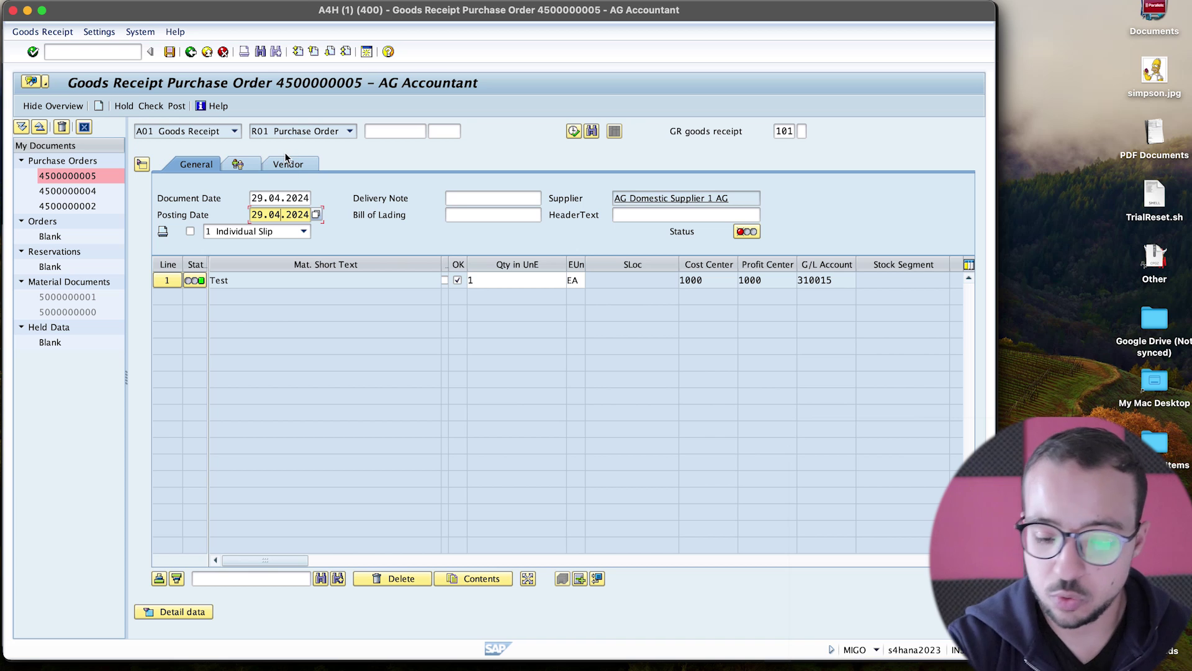
pyautogui.moveTo(308, 215); pyautogui.dragTo(203, 185)
pyautogui.click(169, 52)
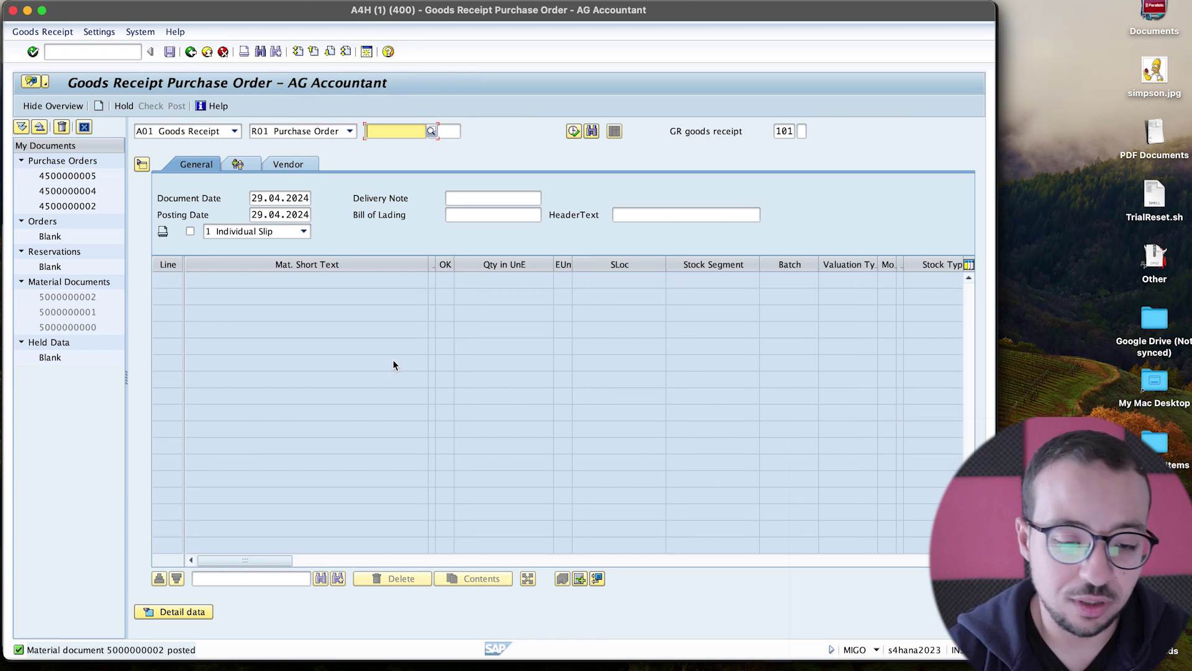
# Switch to the Cost Center Budget Report, refresh its data and look through the commitments and actual costs
pyautogui.press('super+Tab')
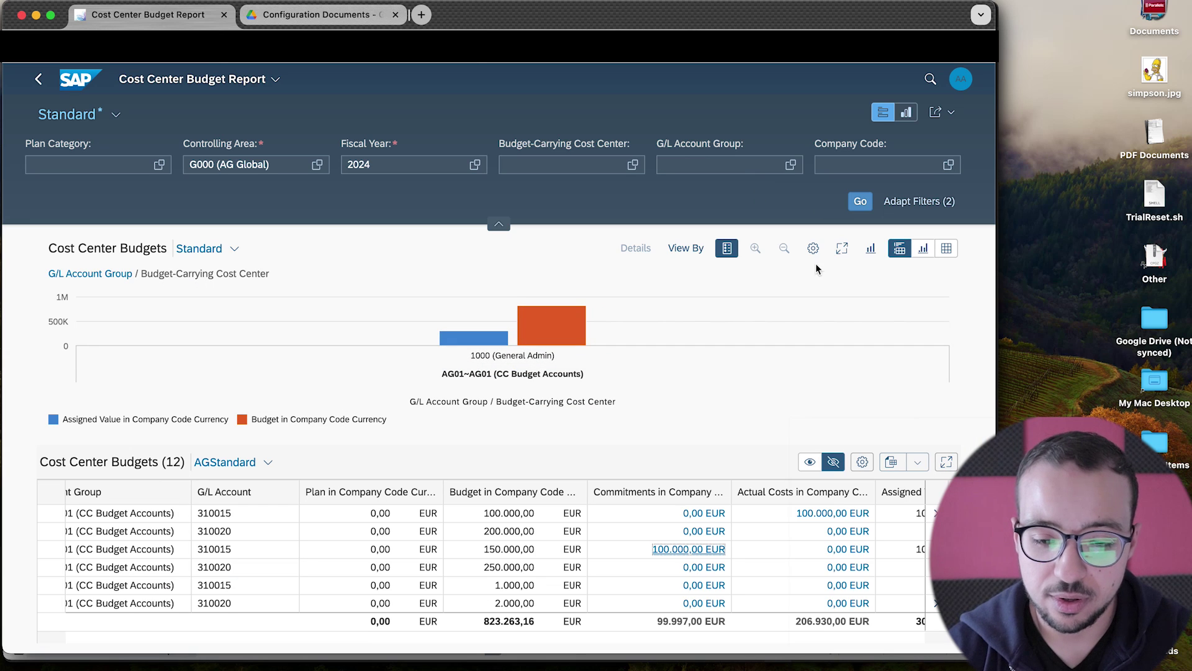
pyautogui.click(860, 200)
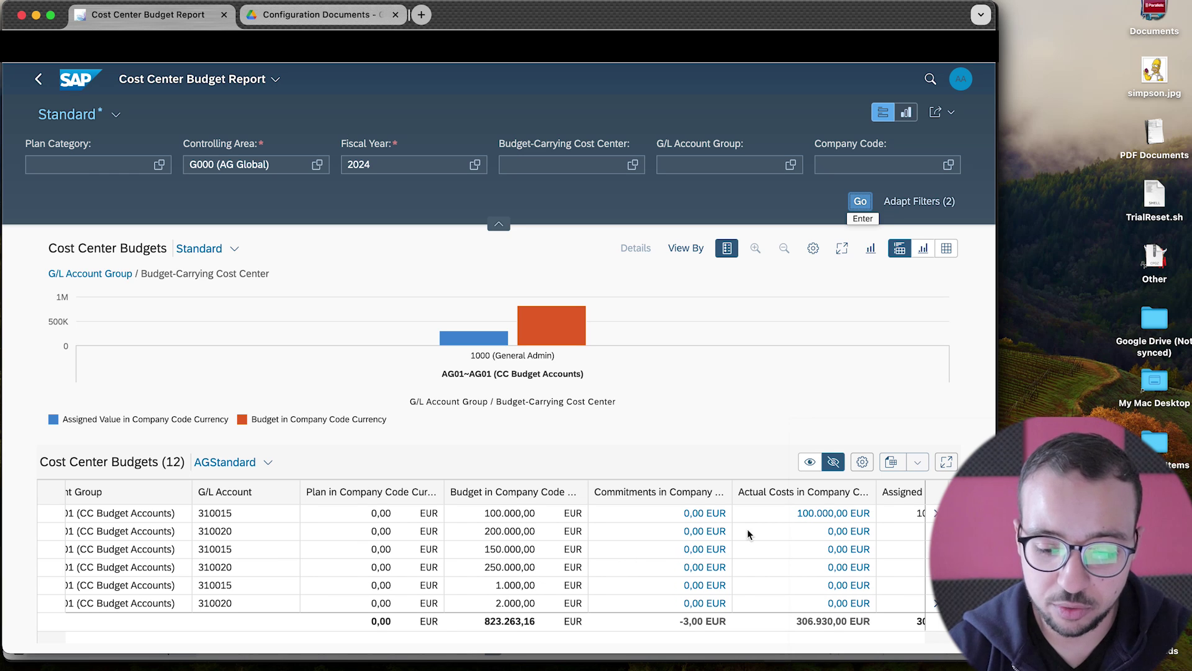
pyautogui.scroll(4, 763, 517)
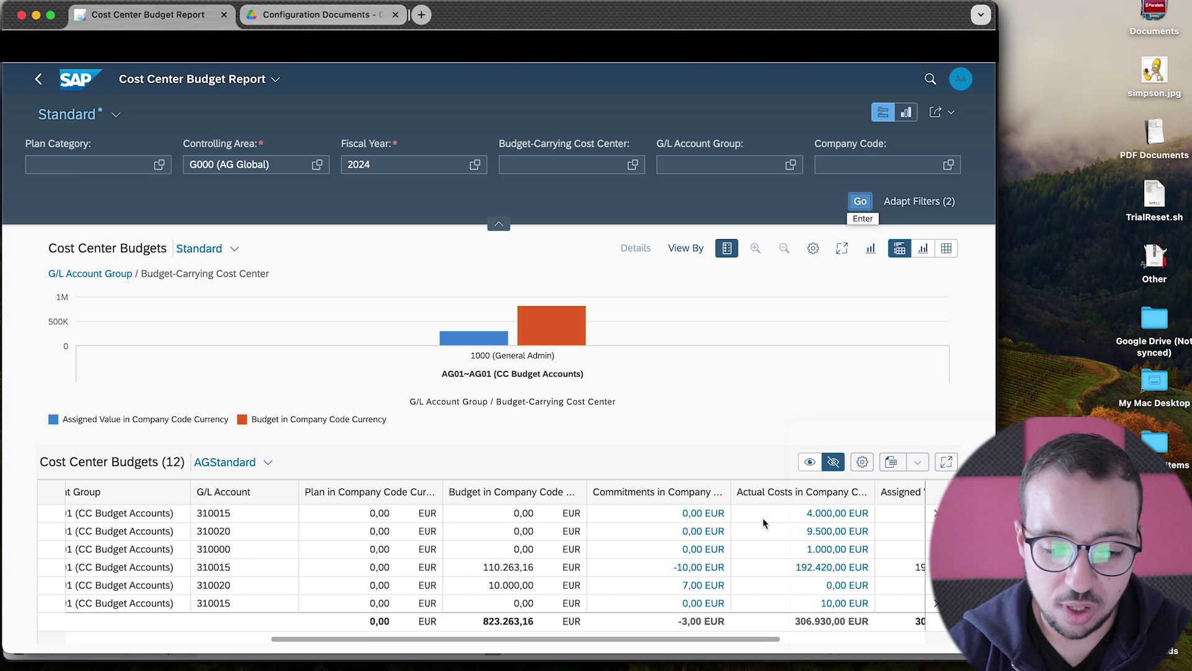
pyautogui.scroll(-4, 762, 517)
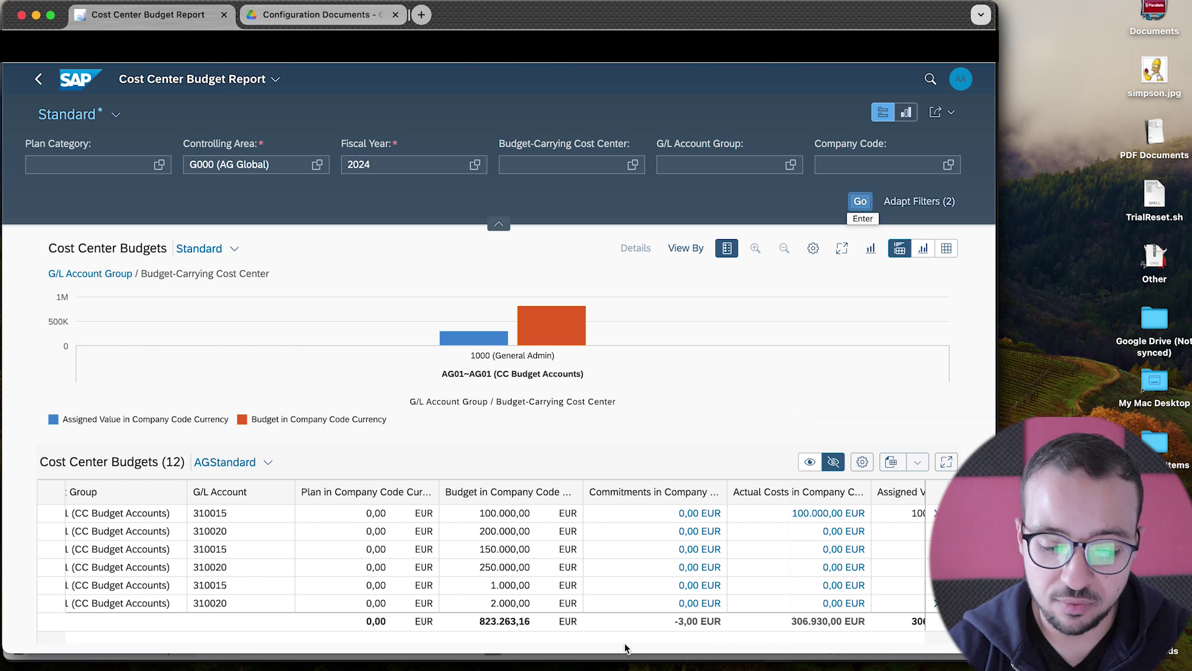
pyautogui.scroll(-4, 617, 598)
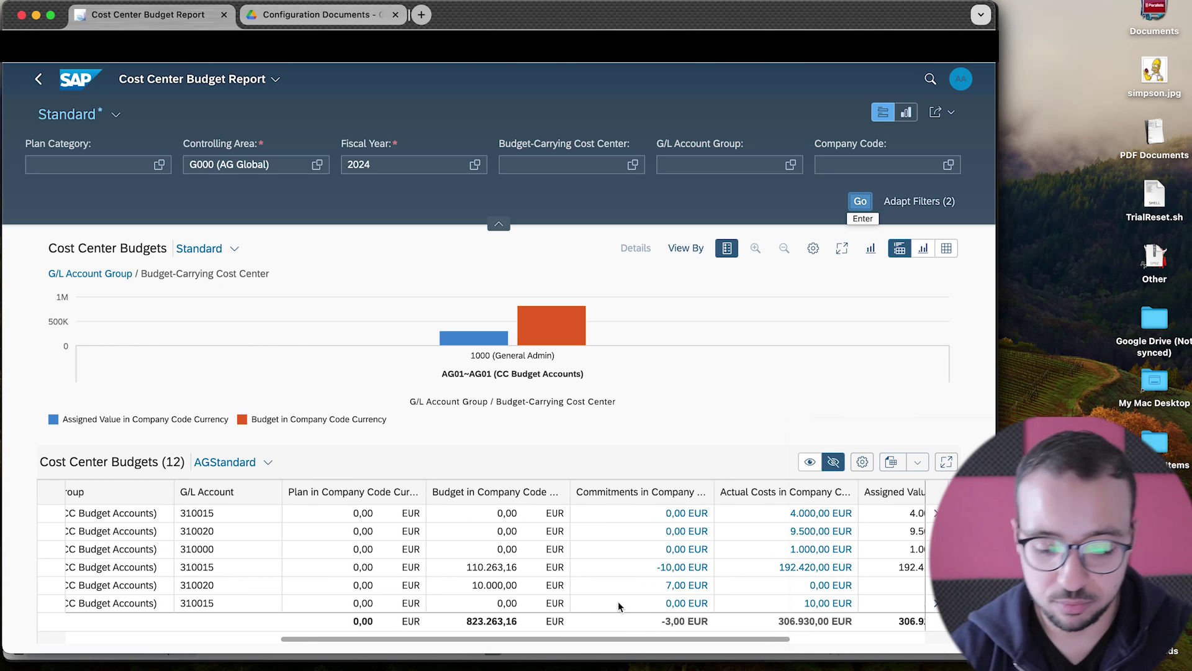
# Examine the fiscal period 4 line for G/L account 310015 and open the line items behind its actual costs
pyautogui.moveTo(595, 639); pyautogui.dragTo(291, 629)
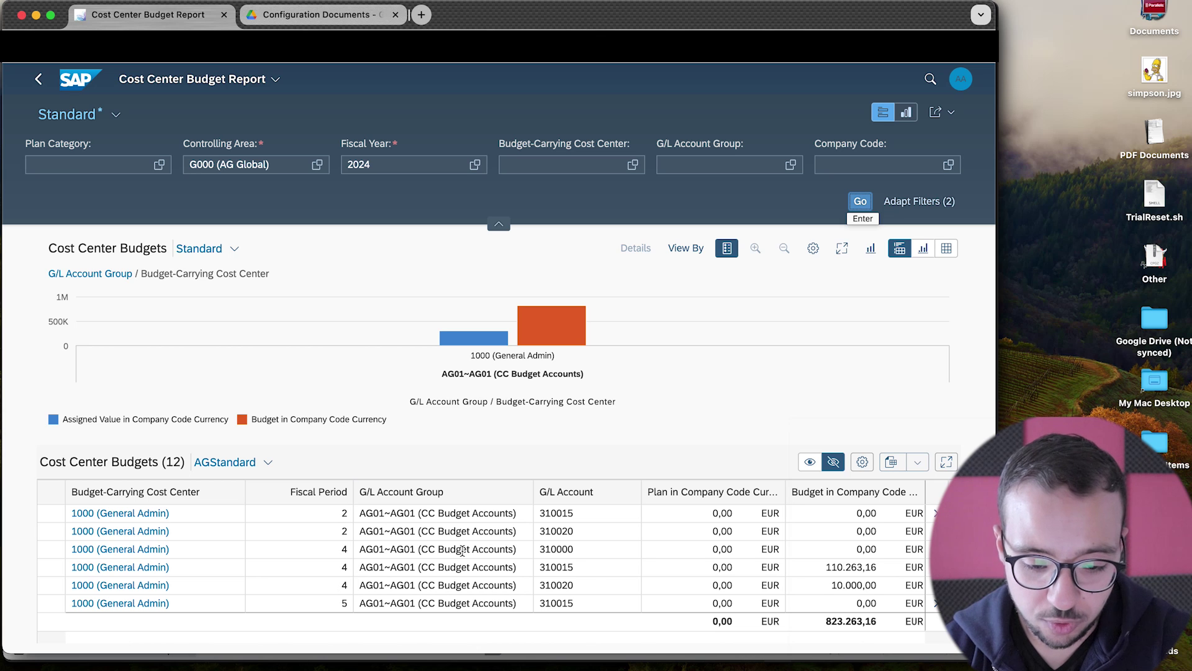
pyautogui.click(590, 571)
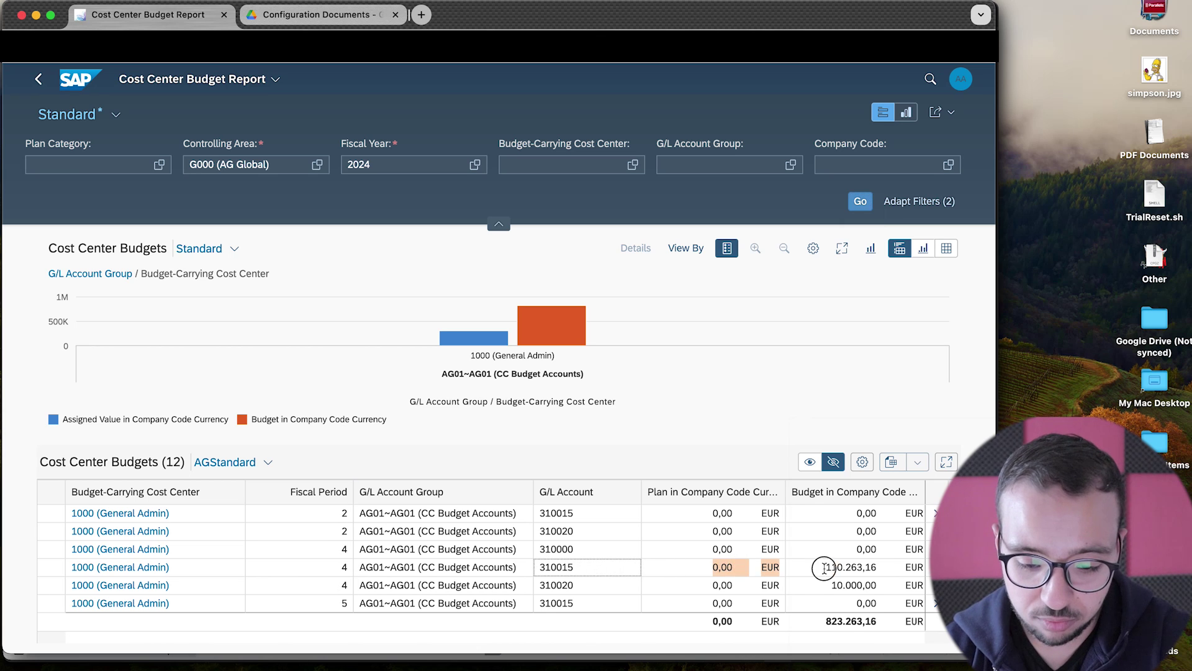
pyautogui.moveTo(927, 564); pyautogui.dragTo(857, 628)
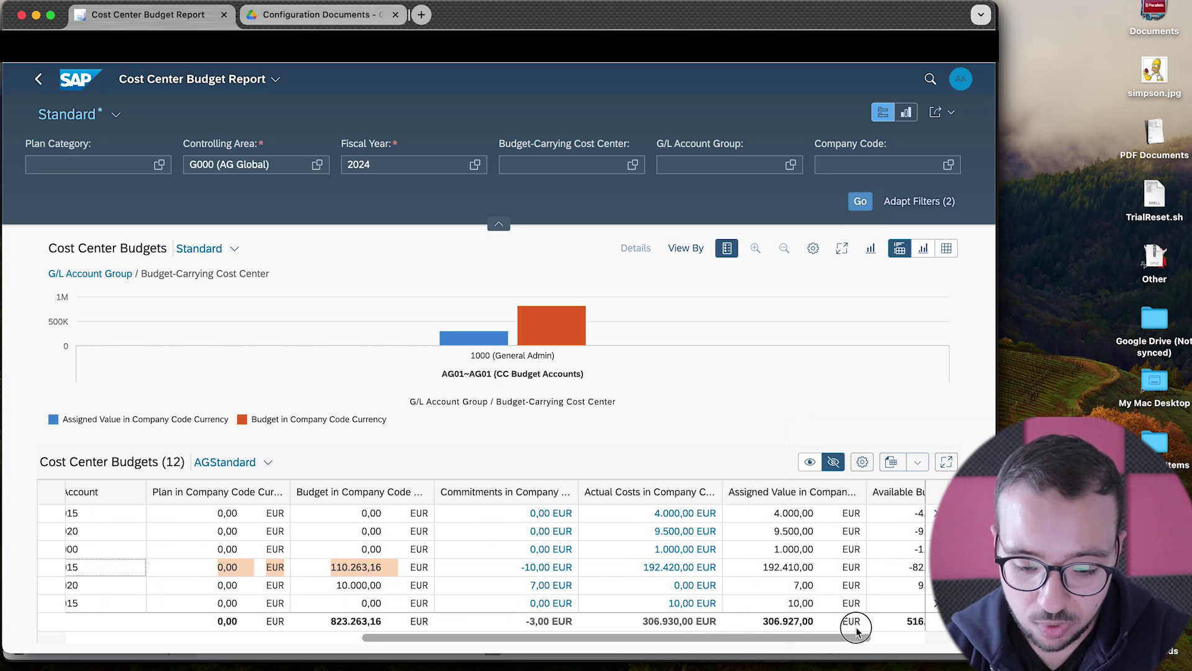
pyautogui.click(653, 567)
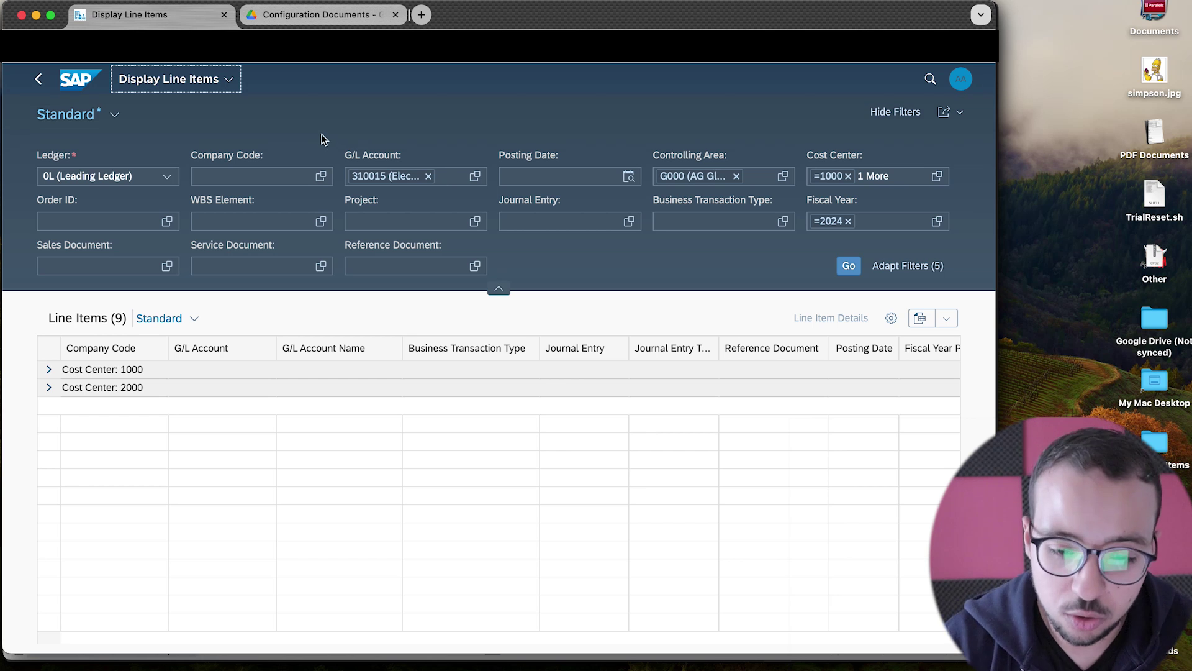
# Open the launchpad home page in a separate browser tab and start the Manage Cost Centers app there
pyautogui.rightClick(75, 82)
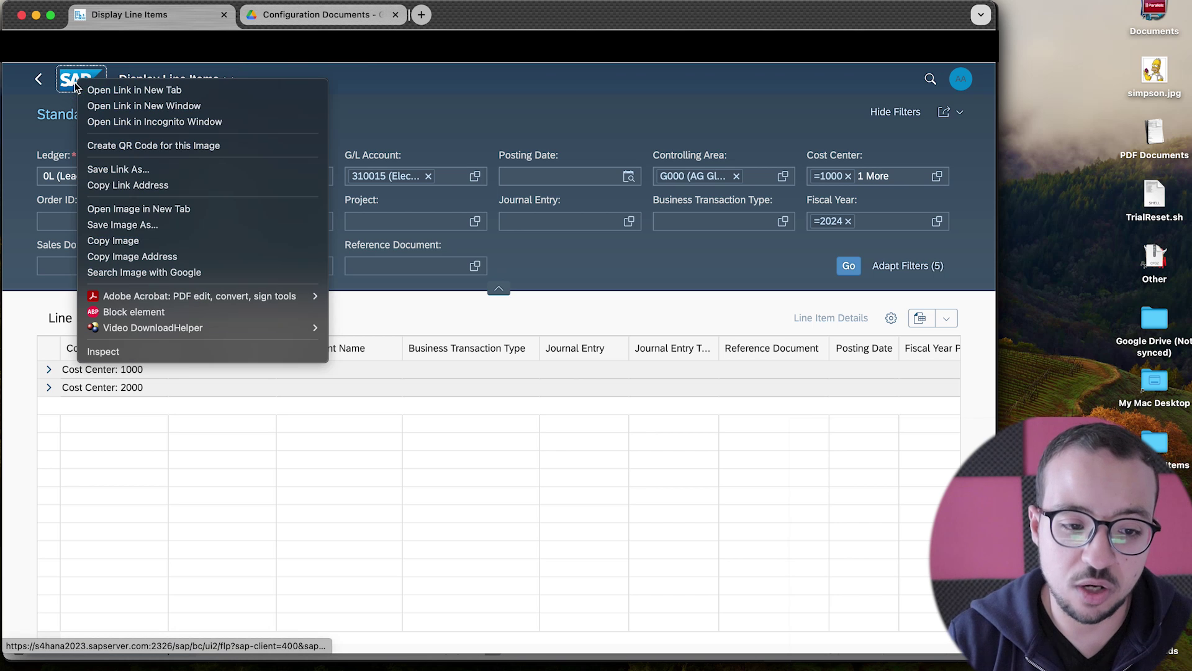
pyautogui.click(140, 91)
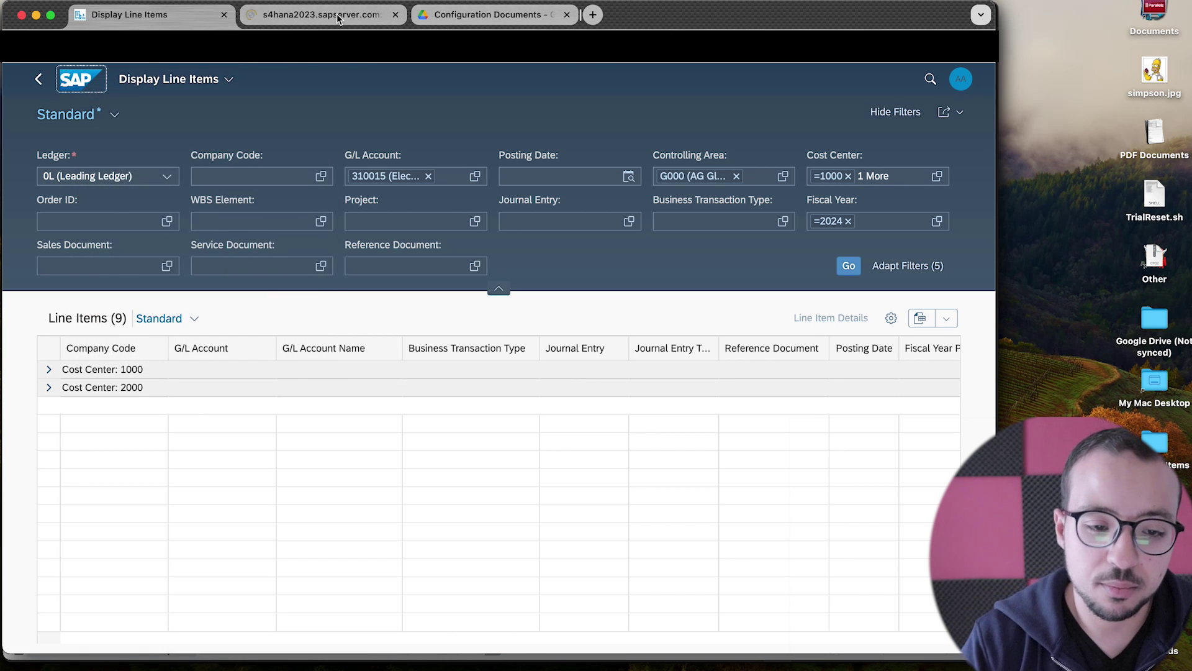
pyautogui.click(338, 18)
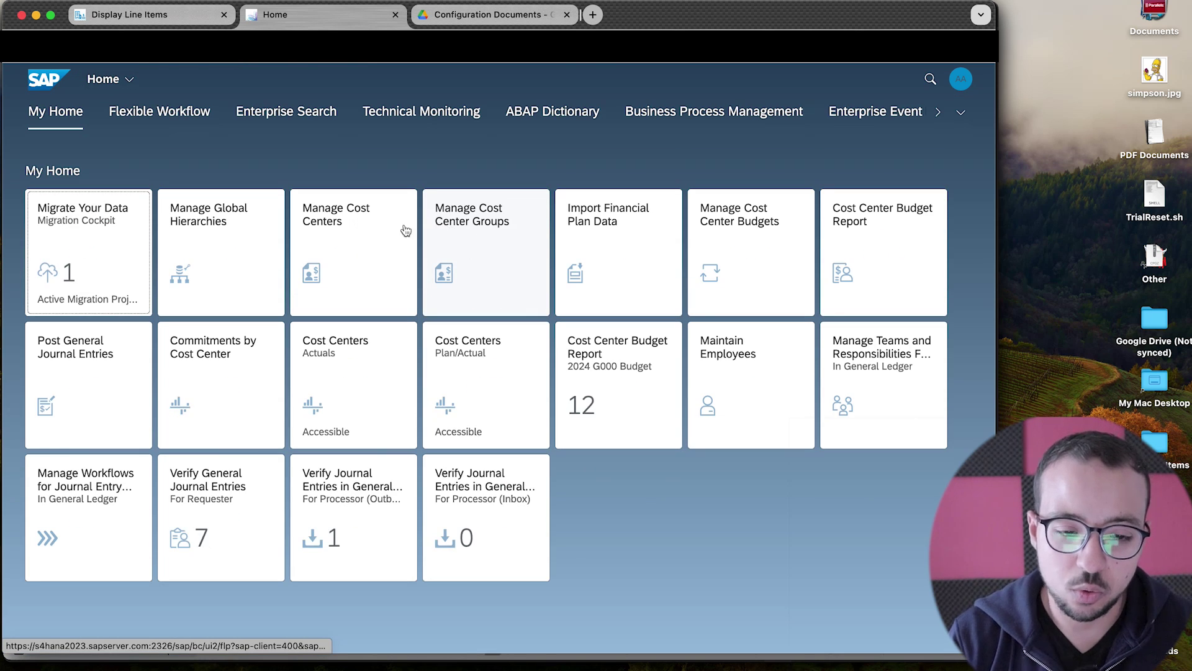
pyautogui.click(333, 246)
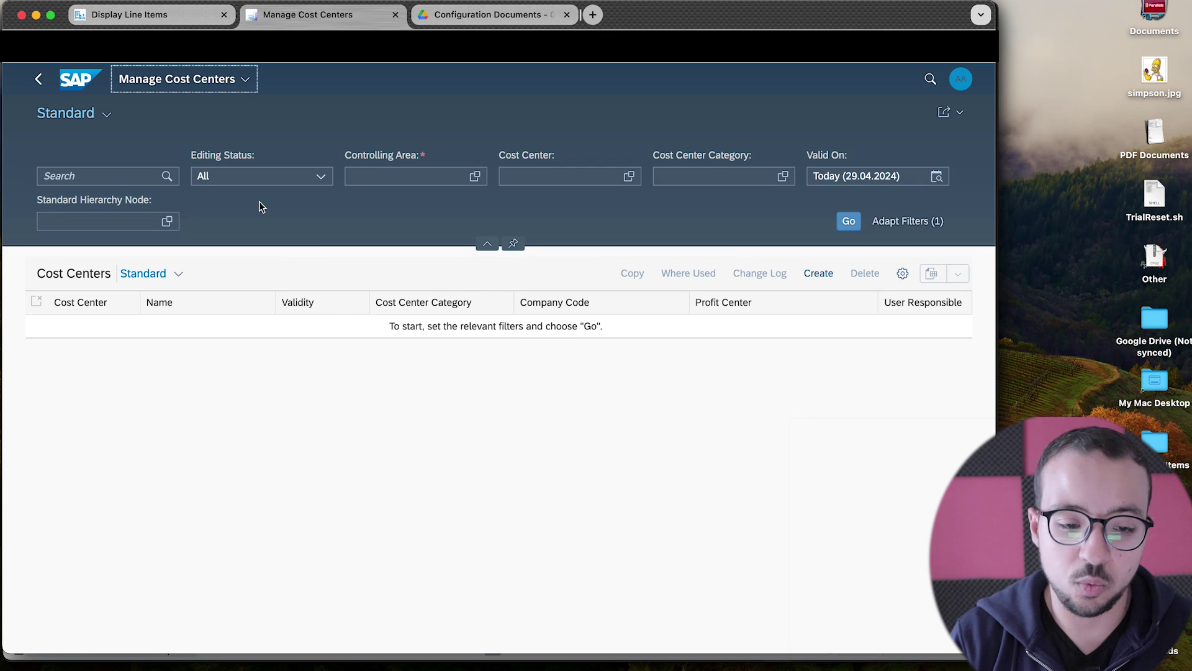
# List the cost centers of controlling area G000 and open the details of cost center 2000
pyautogui.click(389, 175)
pyautogui.write('g')
pyautogui.click(852, 224)
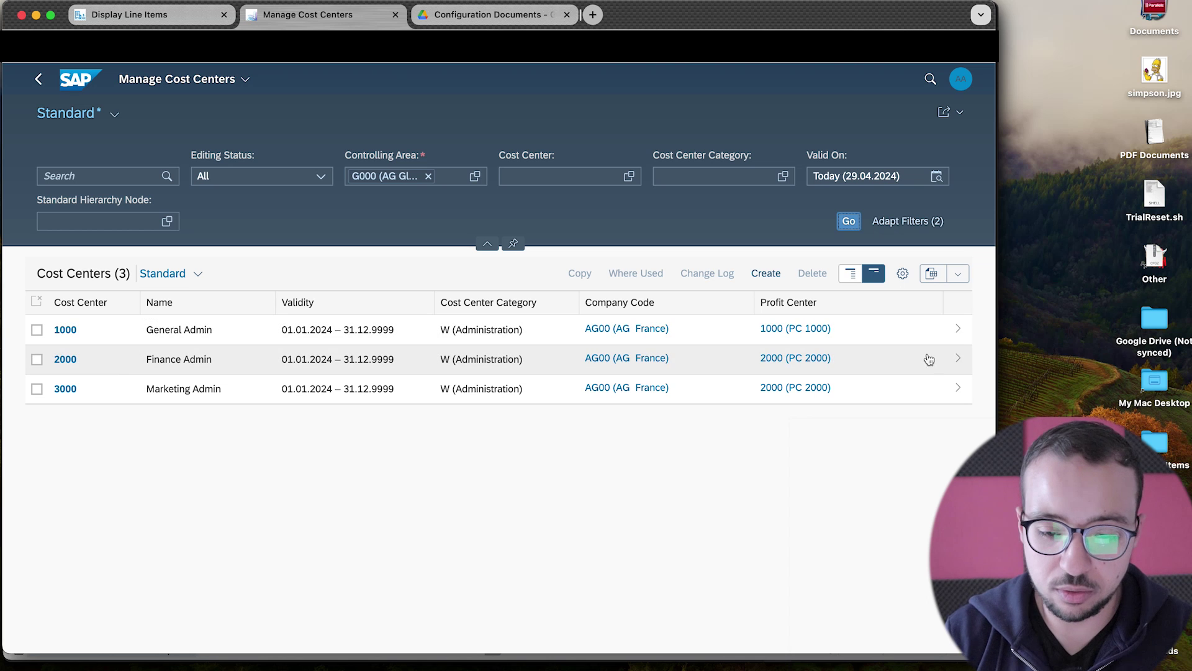
pyautogui.click(959, 358)
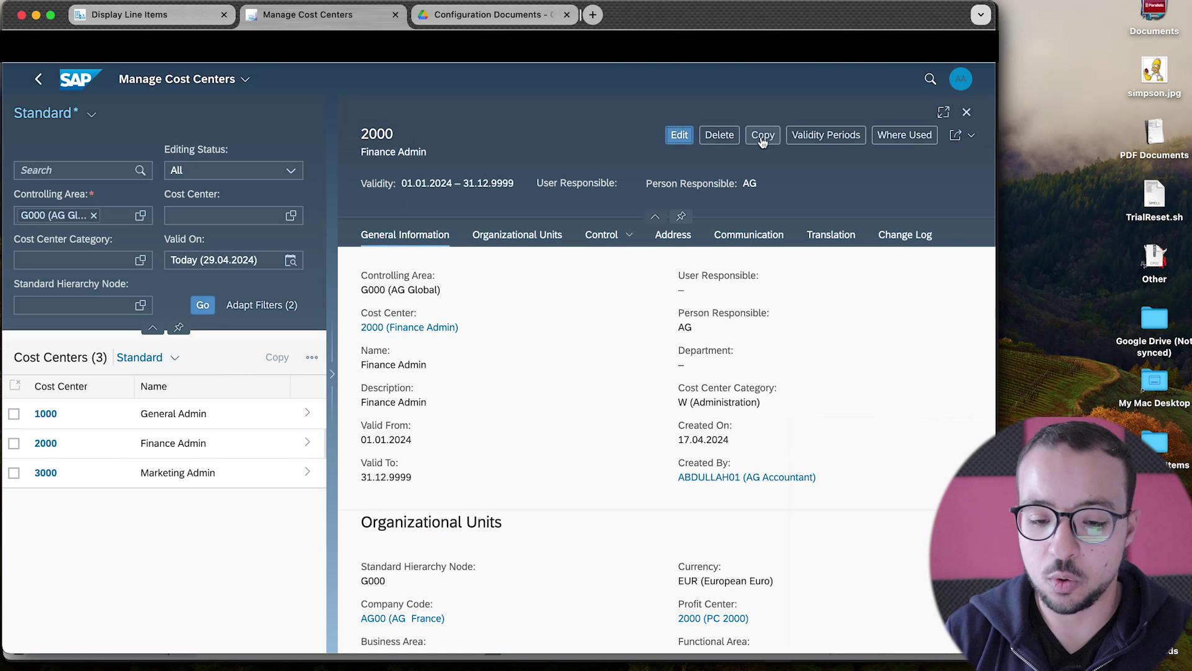
# Open cost center 2000 for editing, check its budget-carrying cost center under Budget Availability Control, and save the record
pyautogui.click(679, 135)
pyautogui.scroll(-5, 768, 436)
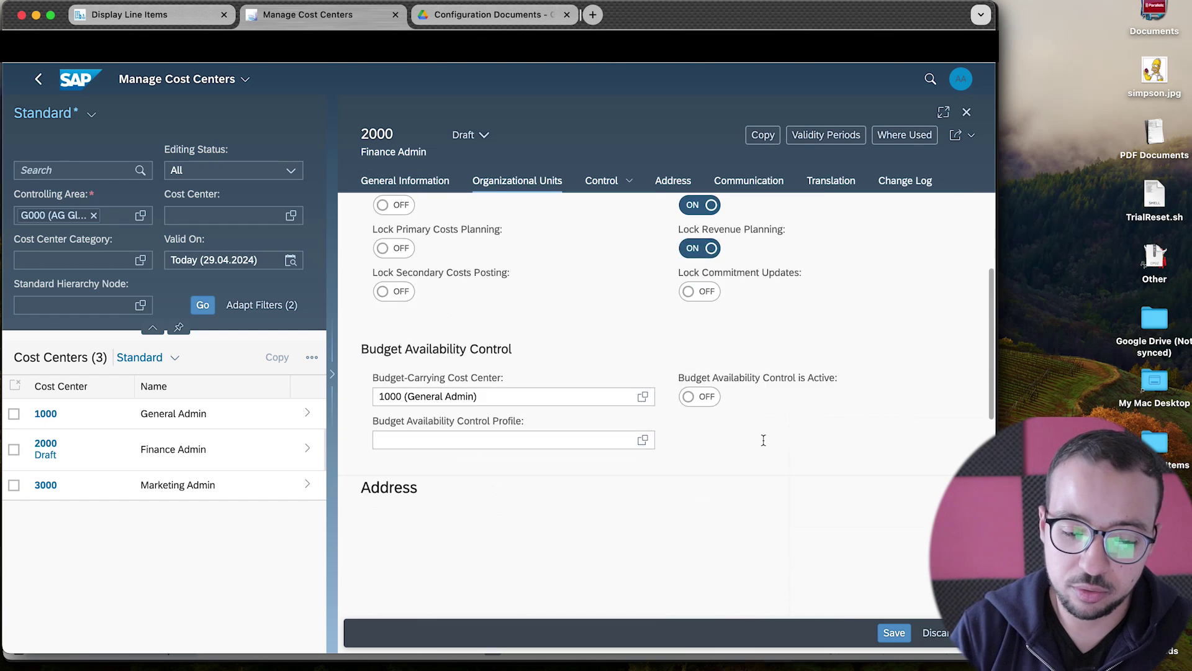
pyautogui.scroll(1, 726, 348)
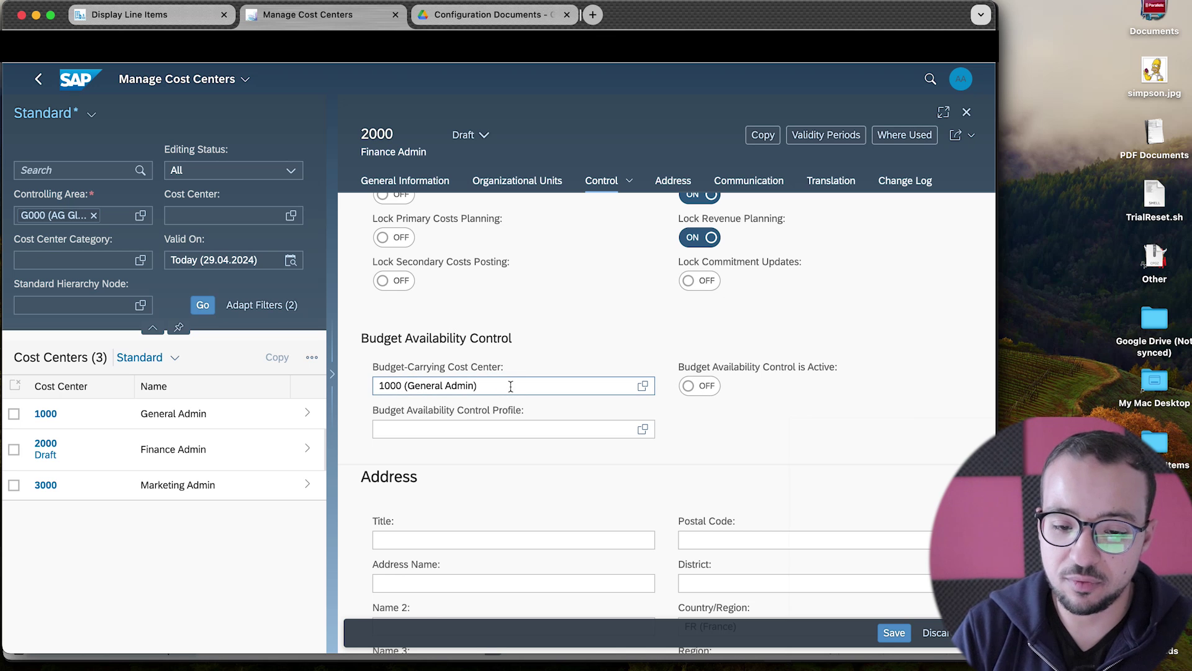
pyautogui.moveTo(482, 386); pyautogui.dragTo(282, 387)
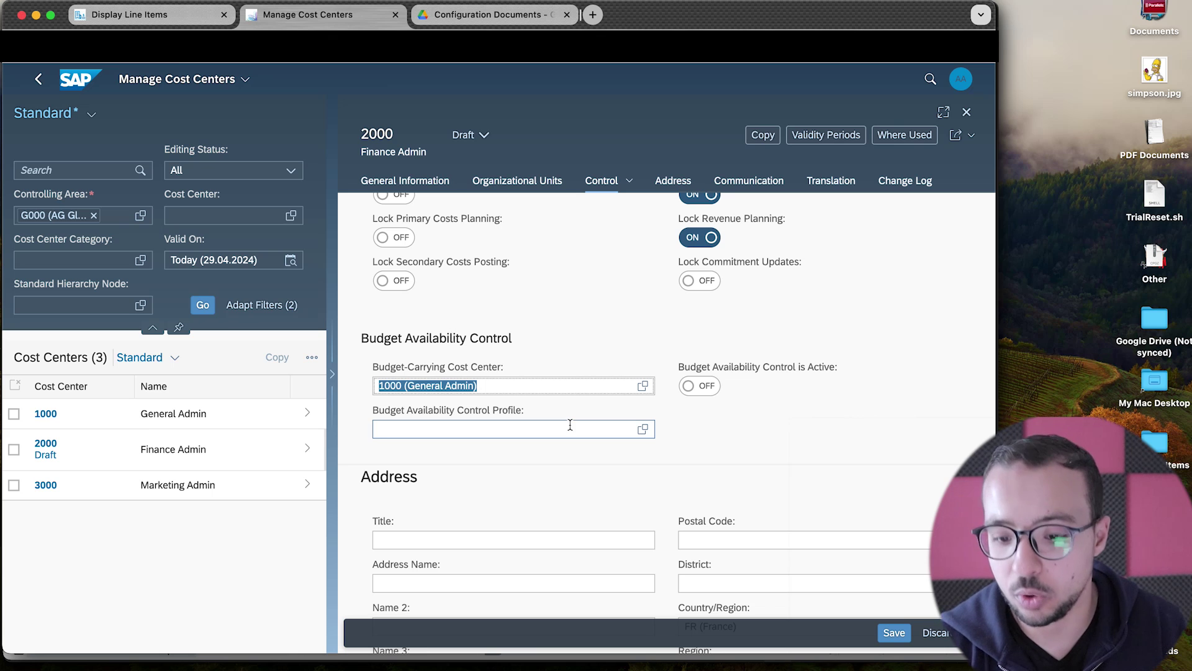
pyautogui.click(887, 632)
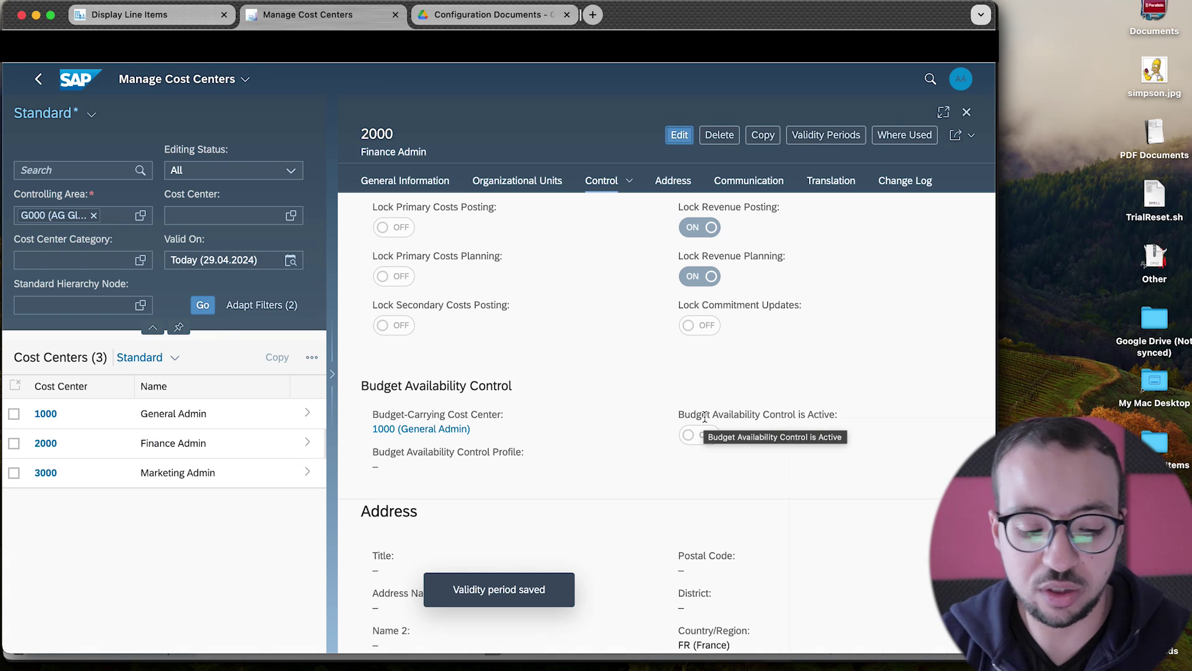
# Switch to the SAP GUI session and start the Create Purchase Order transaction ME21N
pyautogui.press('super+Tab')
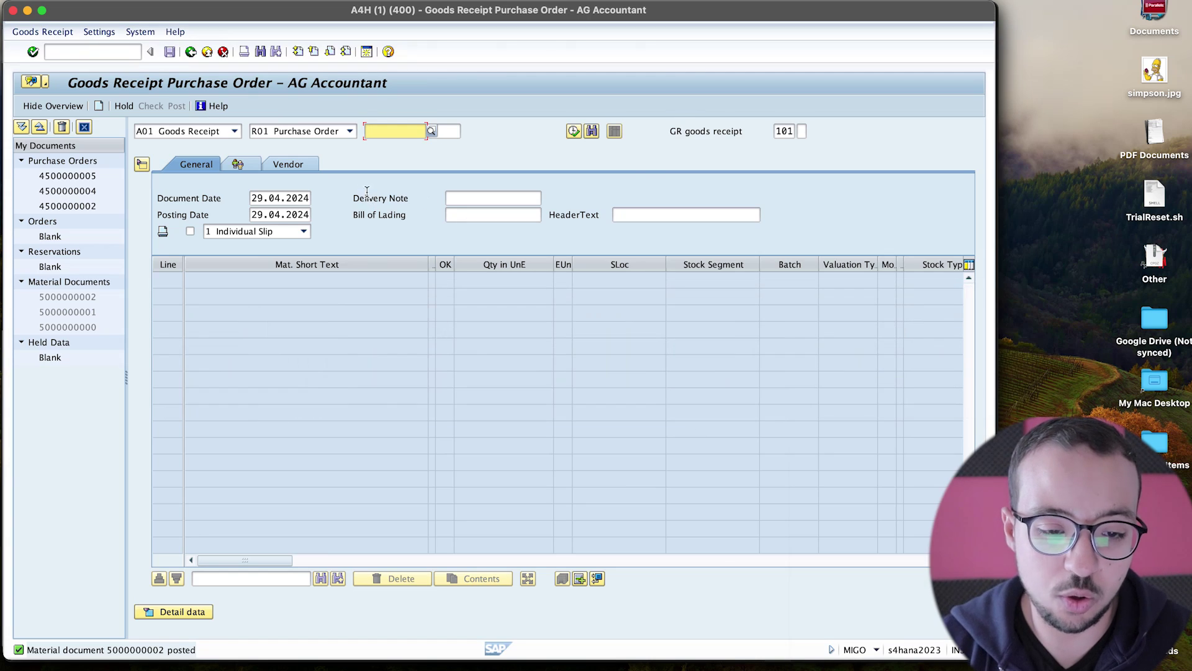
pyautogui.click(122, 55)
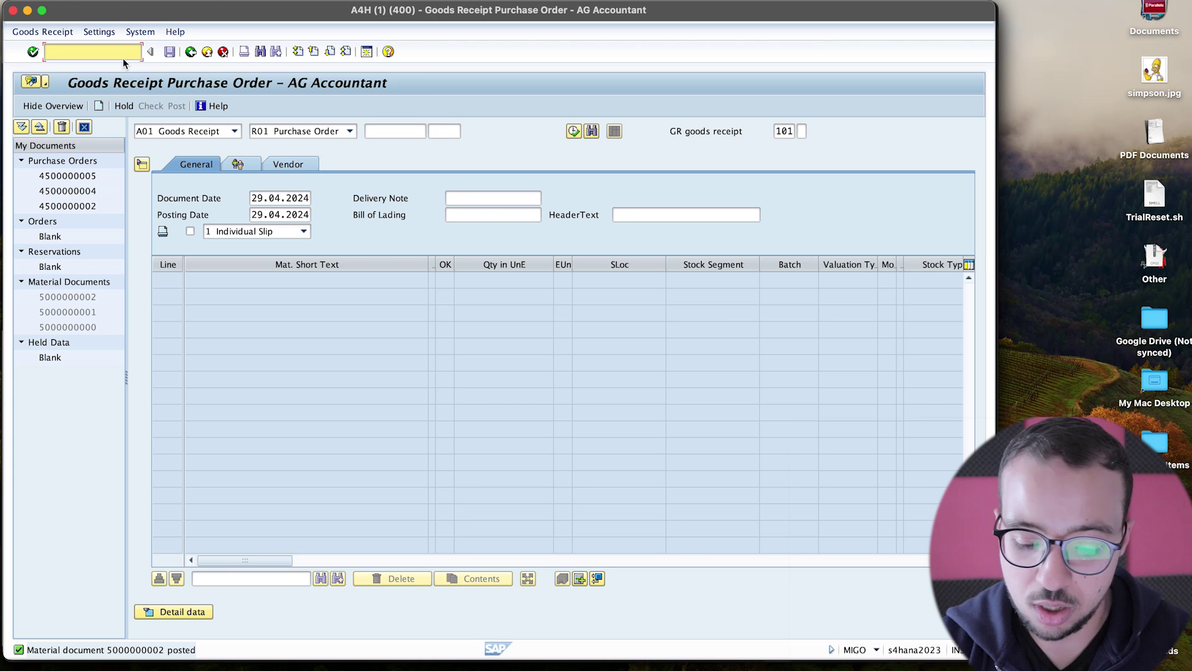
pyautogui.write('/n21n')
pyautogui.press('Return')
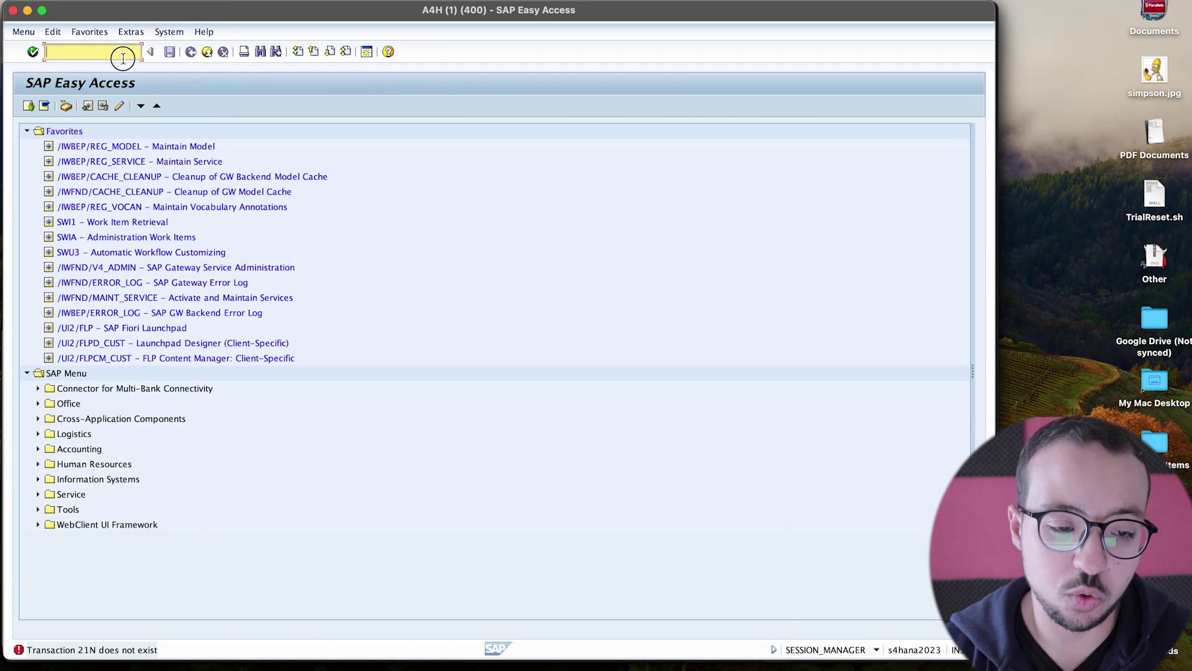
pyautogui.write('me21')
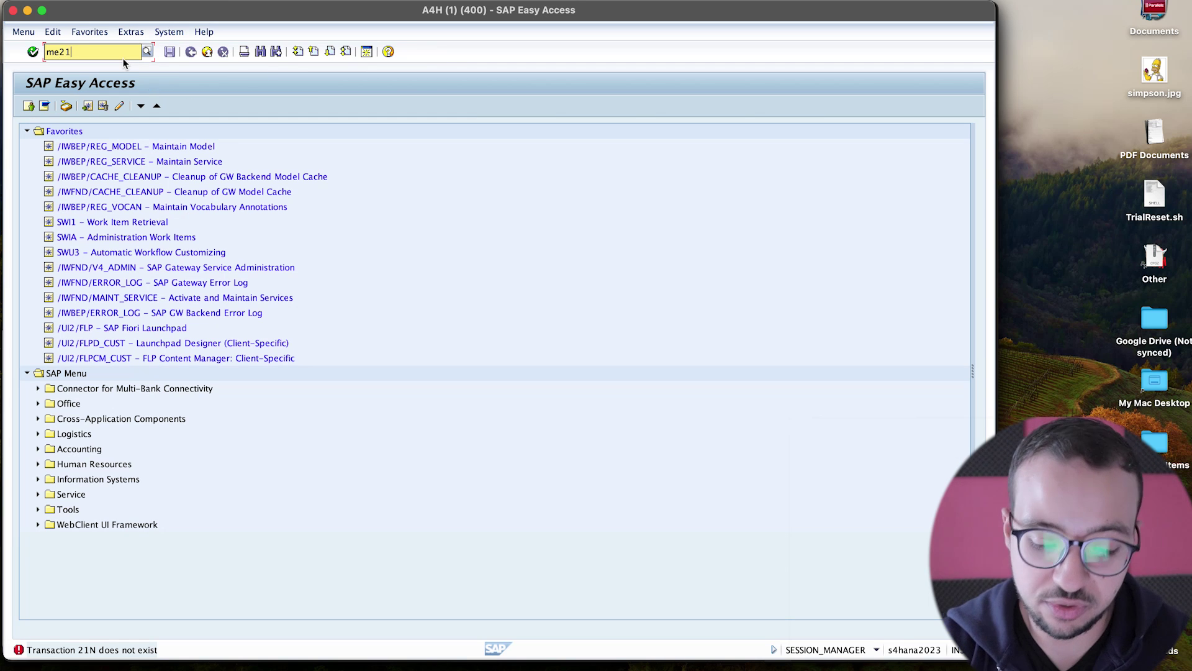
pyautogui.write('n')
pyautogui.press('Return')
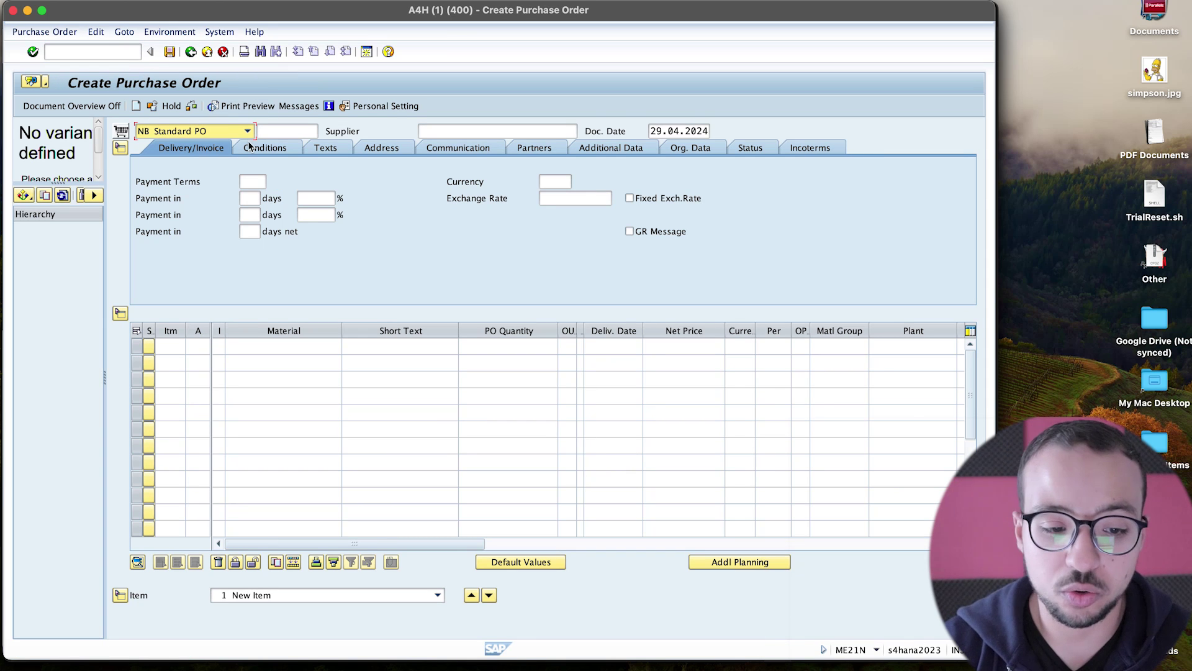
# Enter supplier 20001 with purchasing organization AG00, purchasing group 001 and company code AG00 in the purchase order header
pyautogui.click(492, 133)
pyautogui.write('20001')
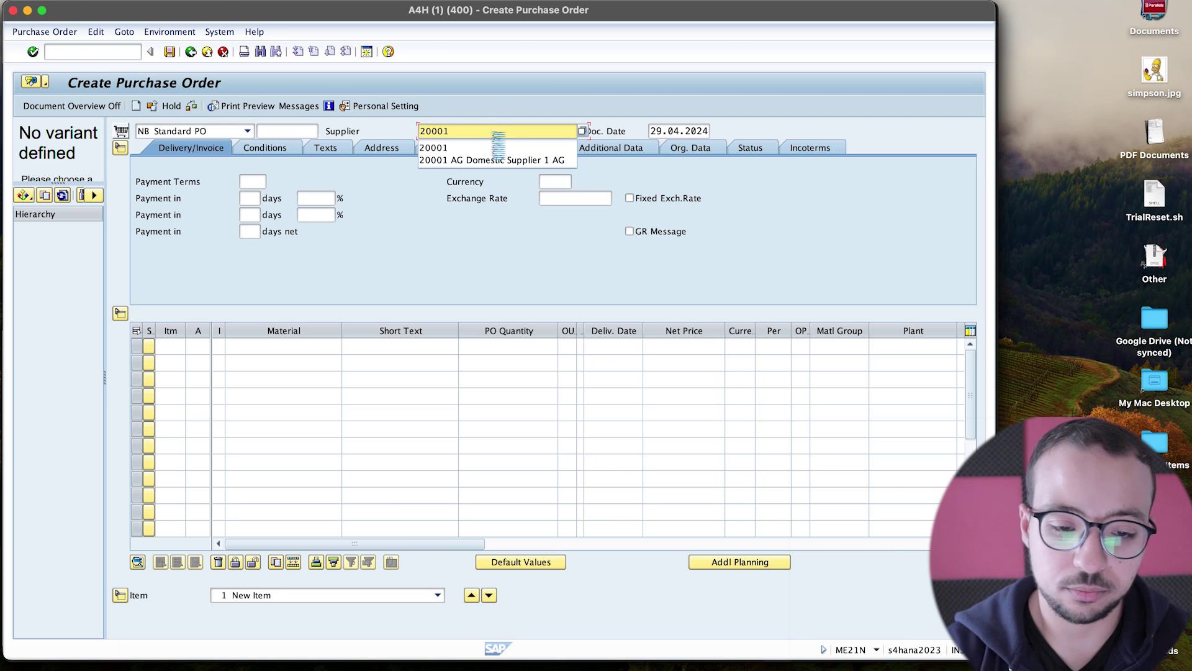
pyautogui.press('Return')
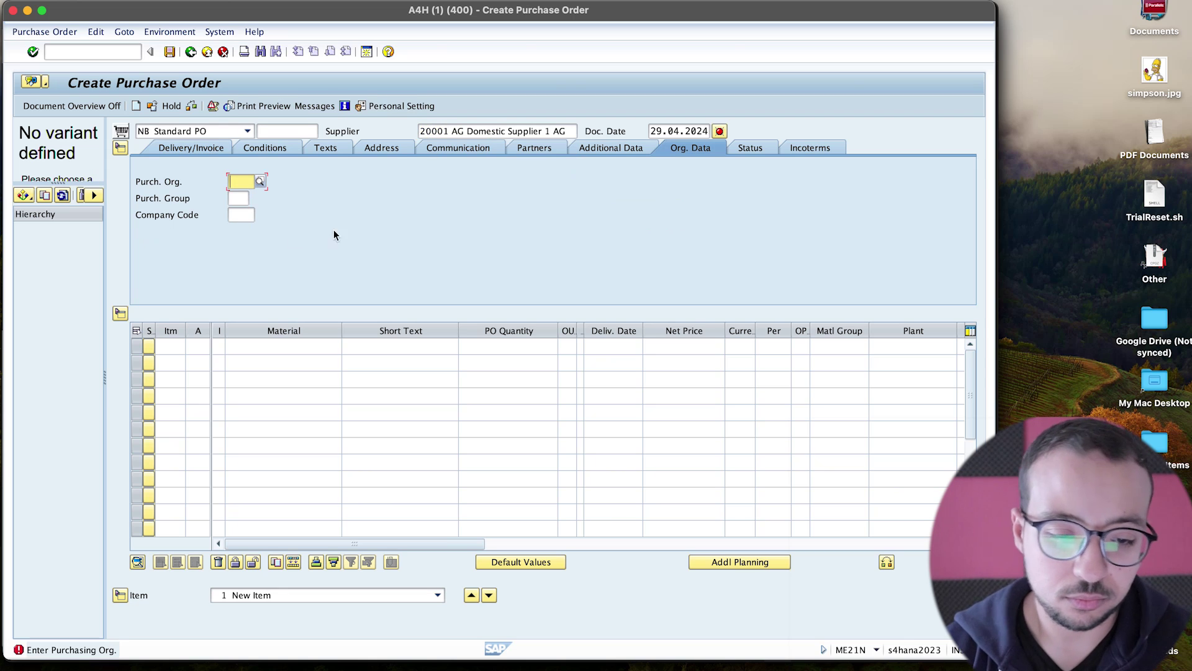
pyautogui.write('ag00')
pyautogui.press('Tab')
pyautogui.write('001')
pyautogui.press('Tab')
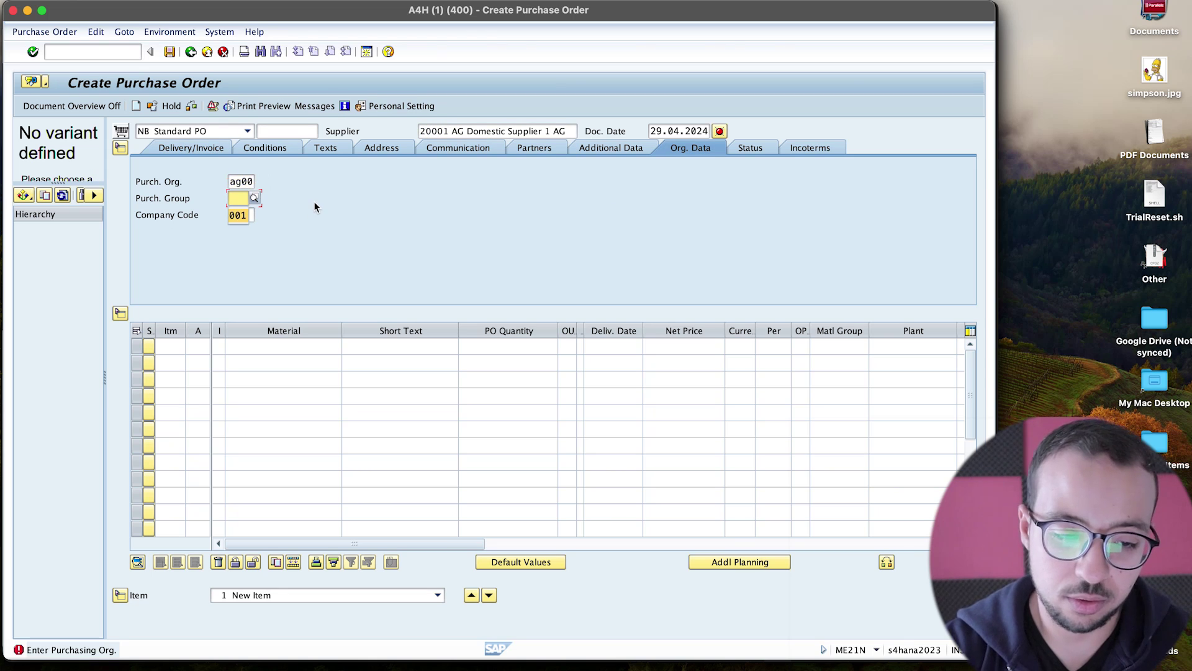
pyautogui.write('ag00')
pyautogui.press('Return')
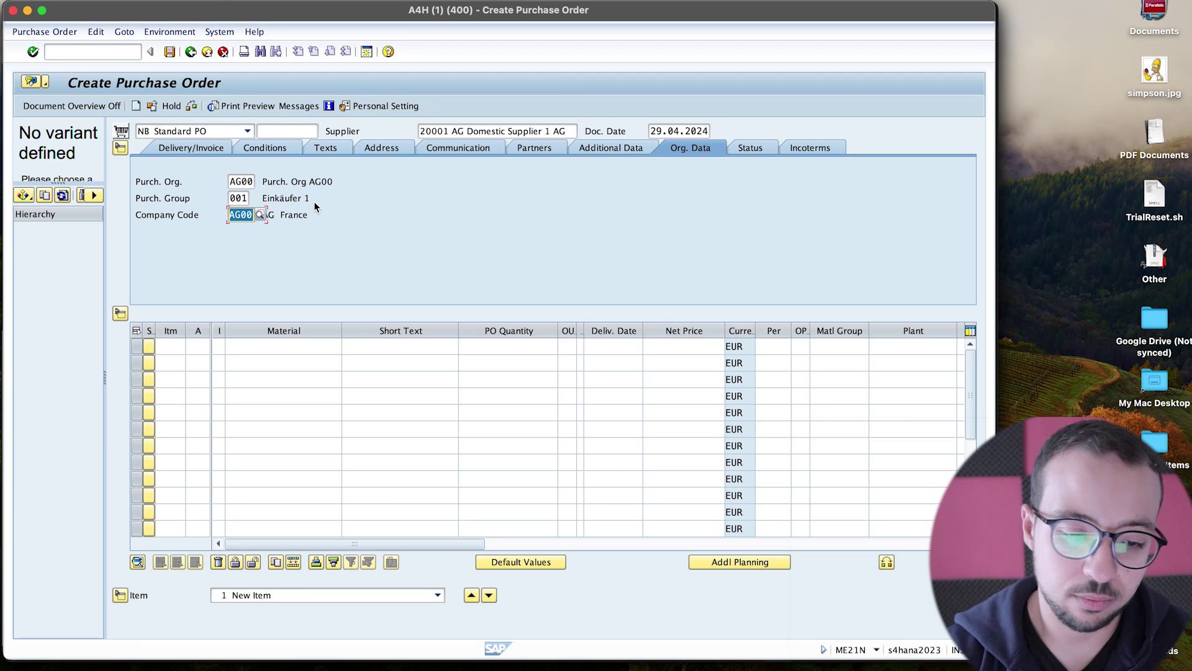
# Enter the first order item with account assignment category K, short text dddd and quantity 1
pyautogui.click(203, 344)
pyautogui.write('k')
pyautogui.press('Tab')
pyautogui.press('Tab')
pyautogui.write('dddd')
pyautogui.press('Tab')
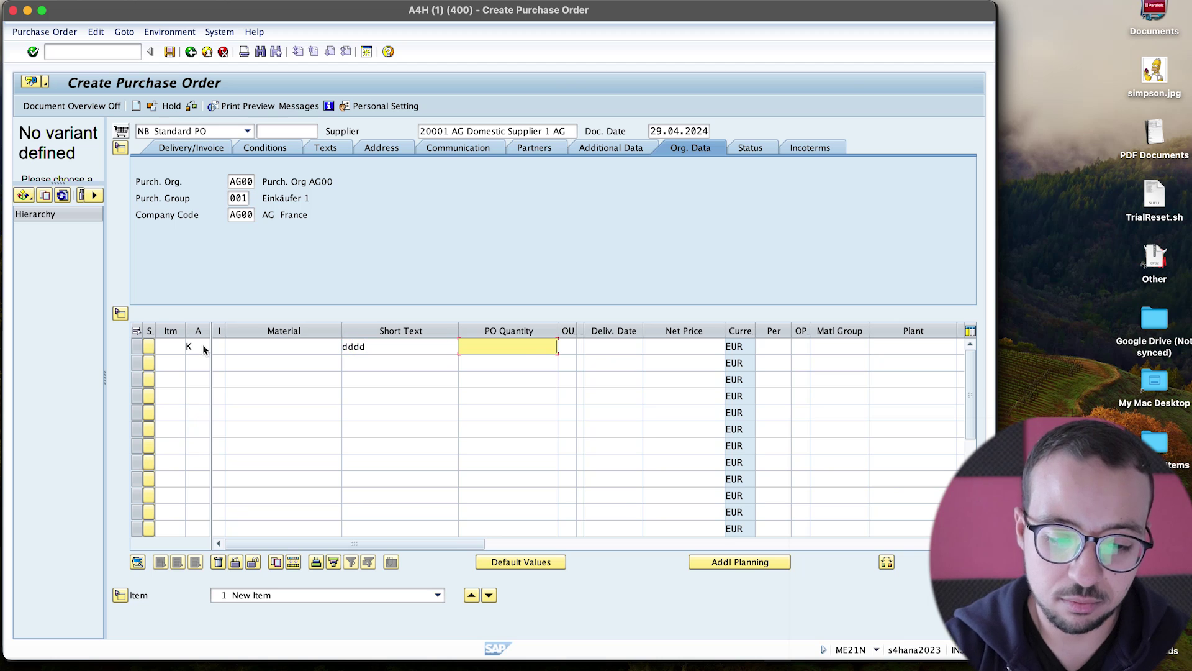
pyautogui.write('1')
pyautogui.press('Tab')
# Give the order item material group 01 and plant AG01
pyautogui.press('Tab')
pyautogui.press('Tab')
pyautogui.press('Tab')
pyautogui.press('Tab')
pyautogui.press('Tab')
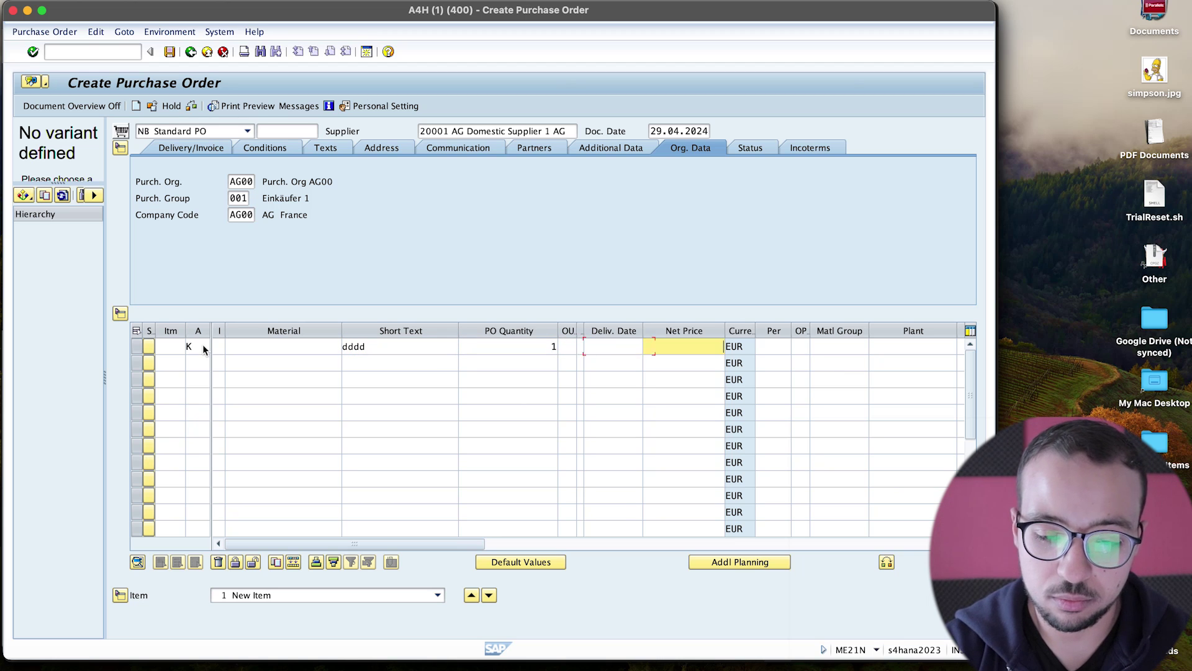
pyautogui.press('Tab')
pyautogui.write('01')
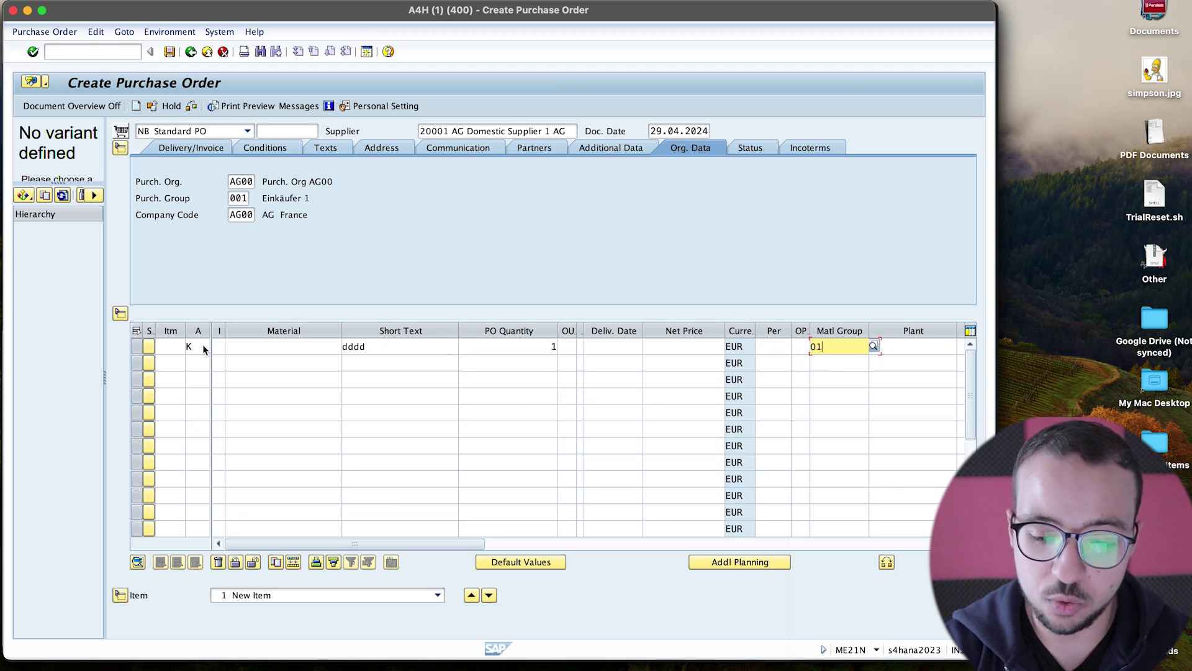
pyautogui.press('Tab')
pyautogui.write('a')
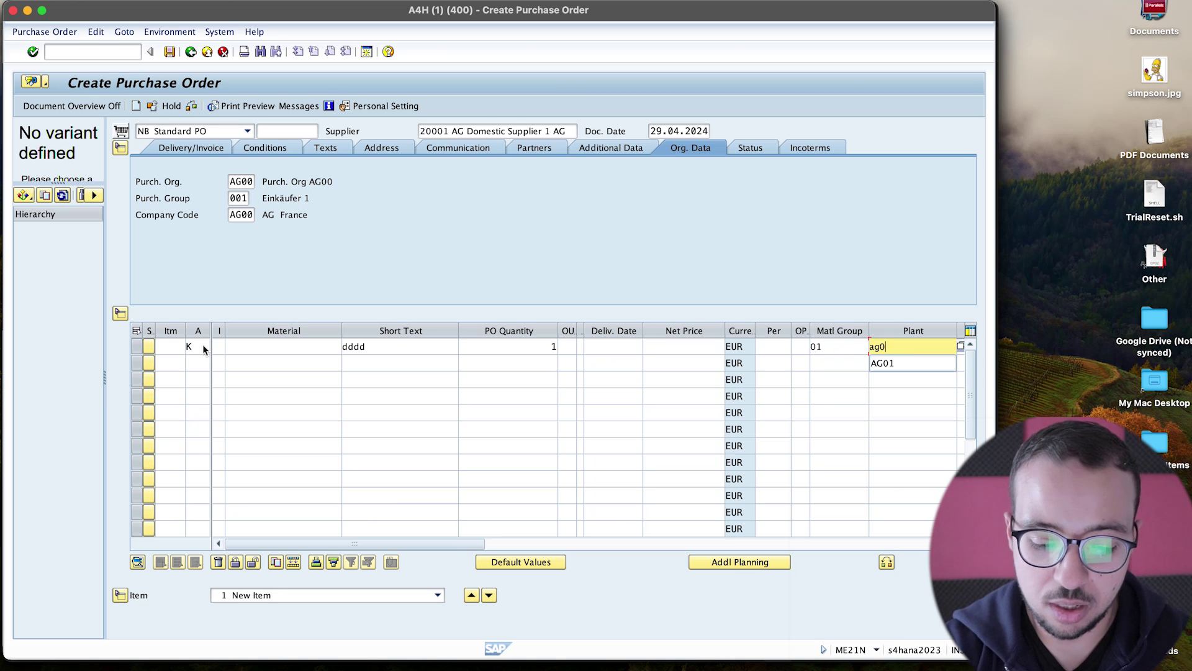
pyautogui.write('g01')
pyautogui.press('Return')
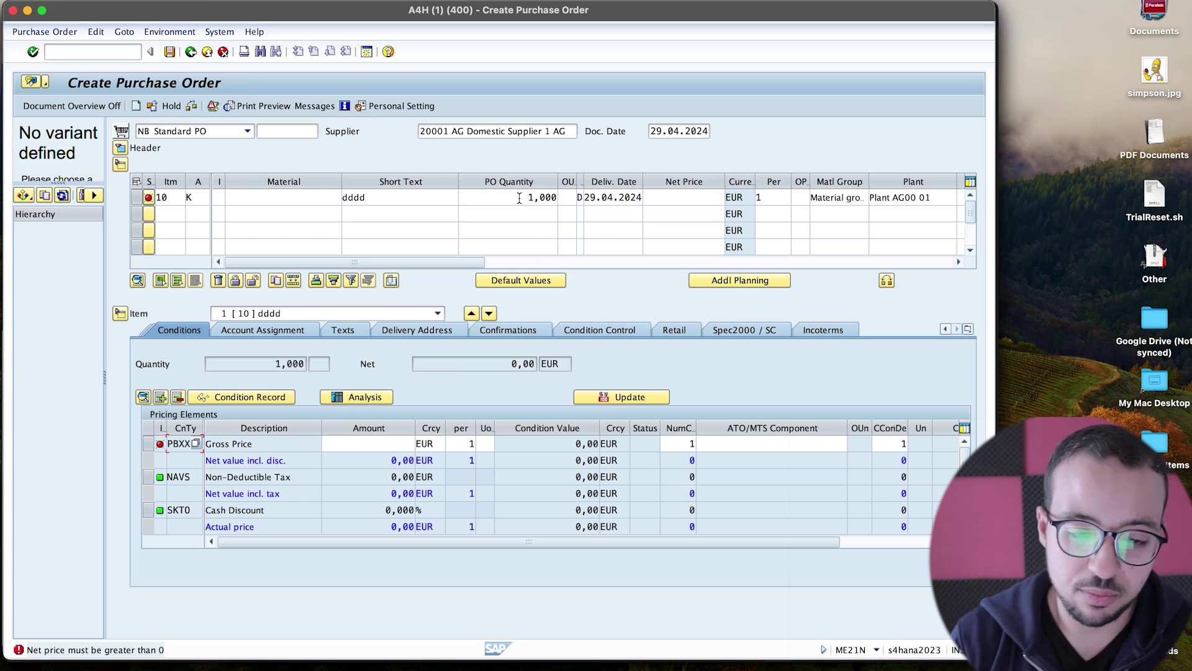
# Set the net price of item 10 to 1.000.000,00 EUR
pyautogui.click(669, 197)
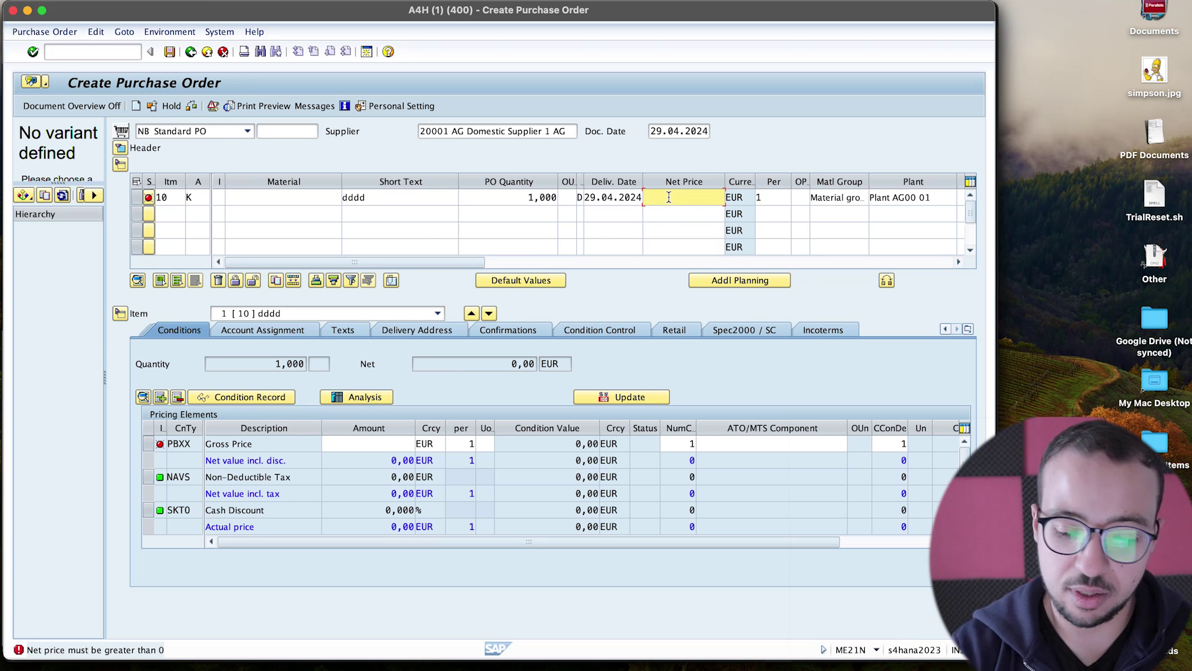
pyautogui.write('1.000.0')
pyautogui.write('00,00')
pyautogui.press('Return')
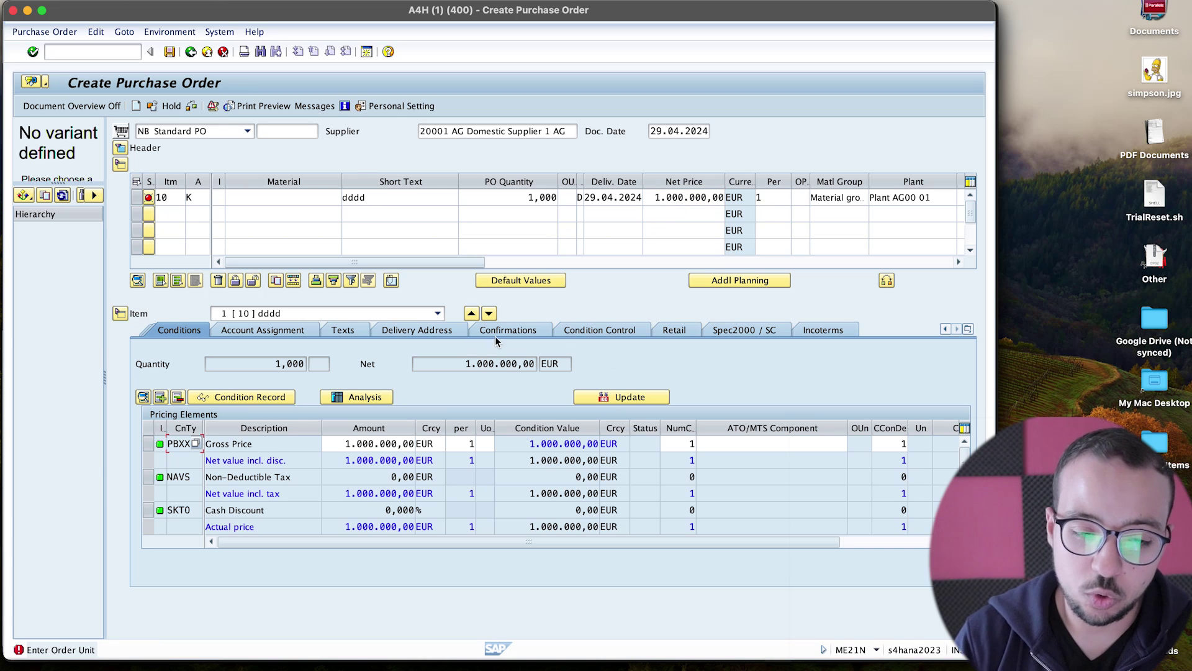
# Assign item 10 to G/L account 310015 and cost center 2000, and set its order unit to EA
pyautogui.click(299, 330)
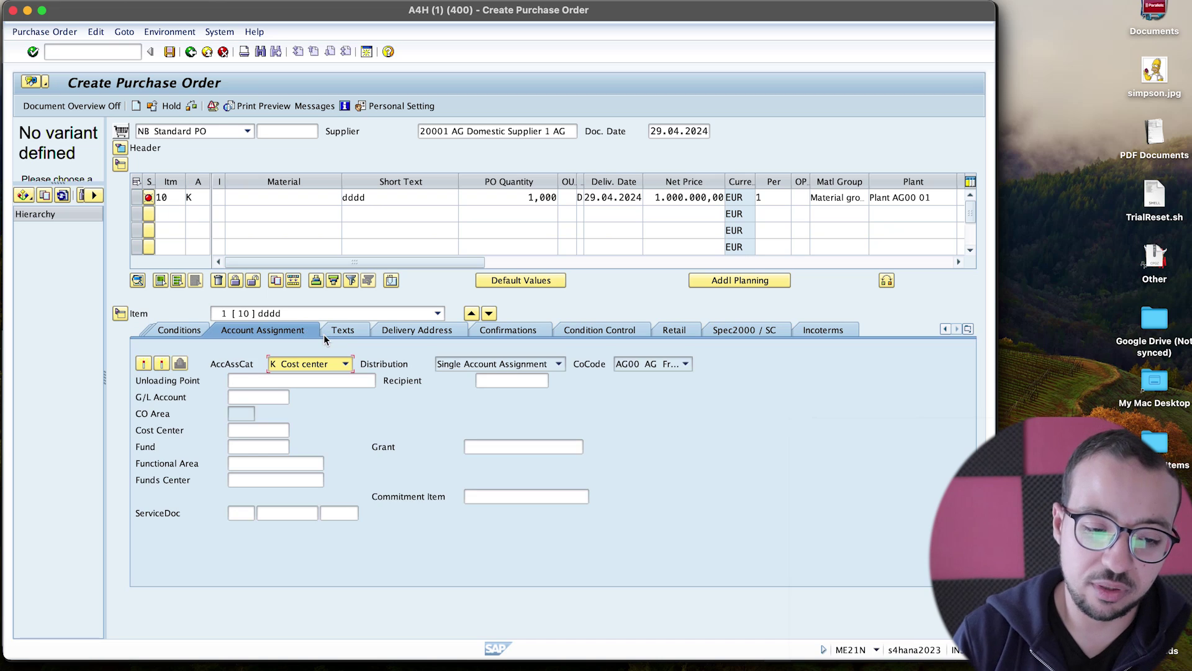
pyautogui.click(255, 396)
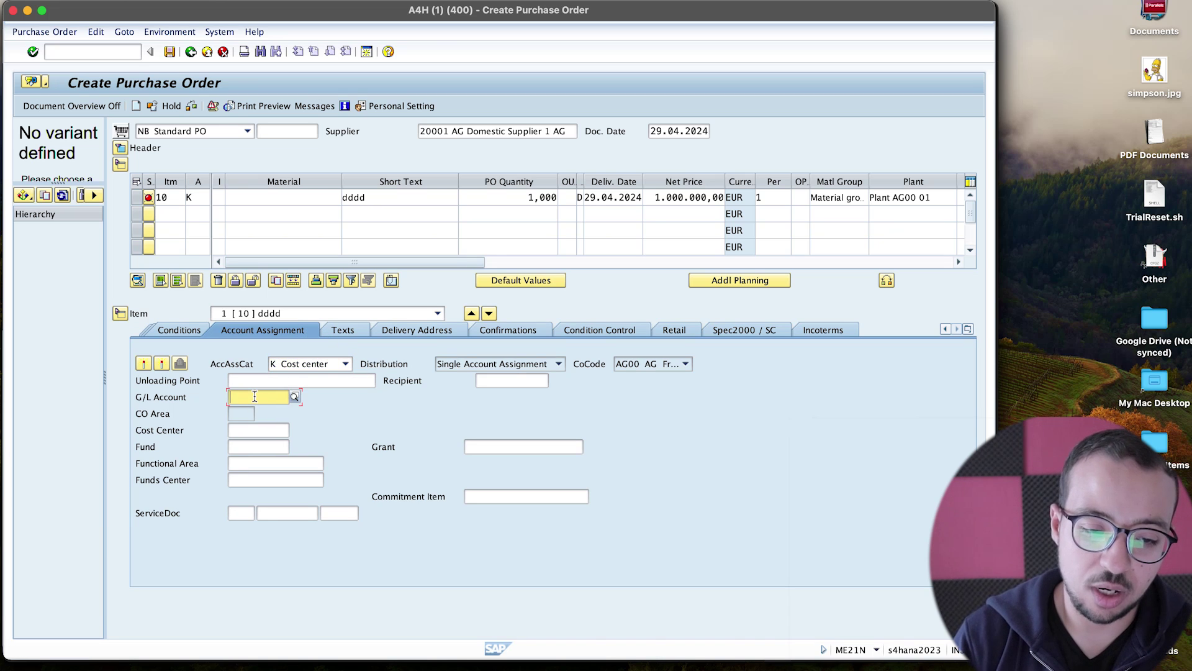
pyautogui.write('31000')
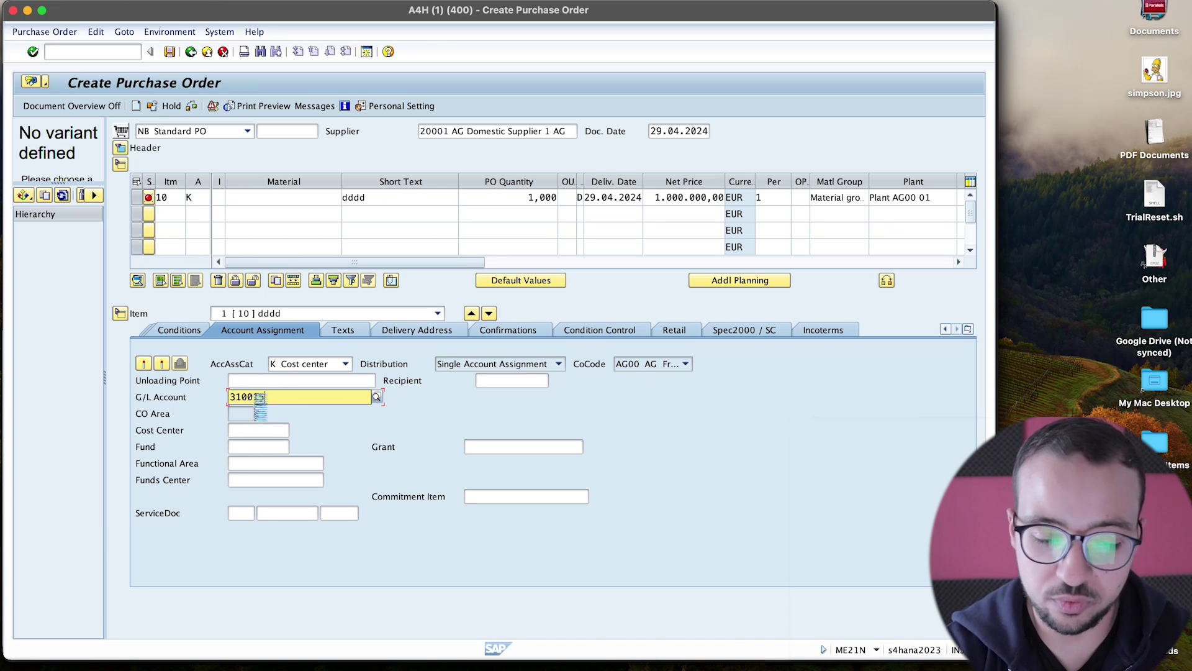
pyautogui.press('Return')
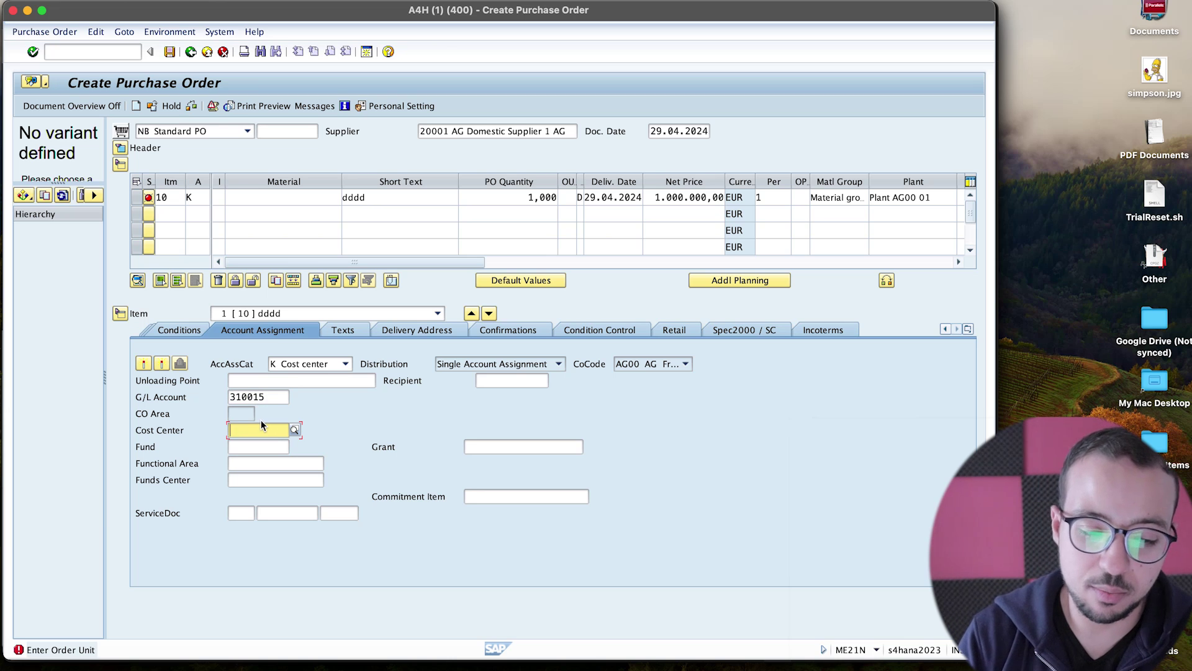
pyautogui.write('2000')
pyautogui.press('Return')
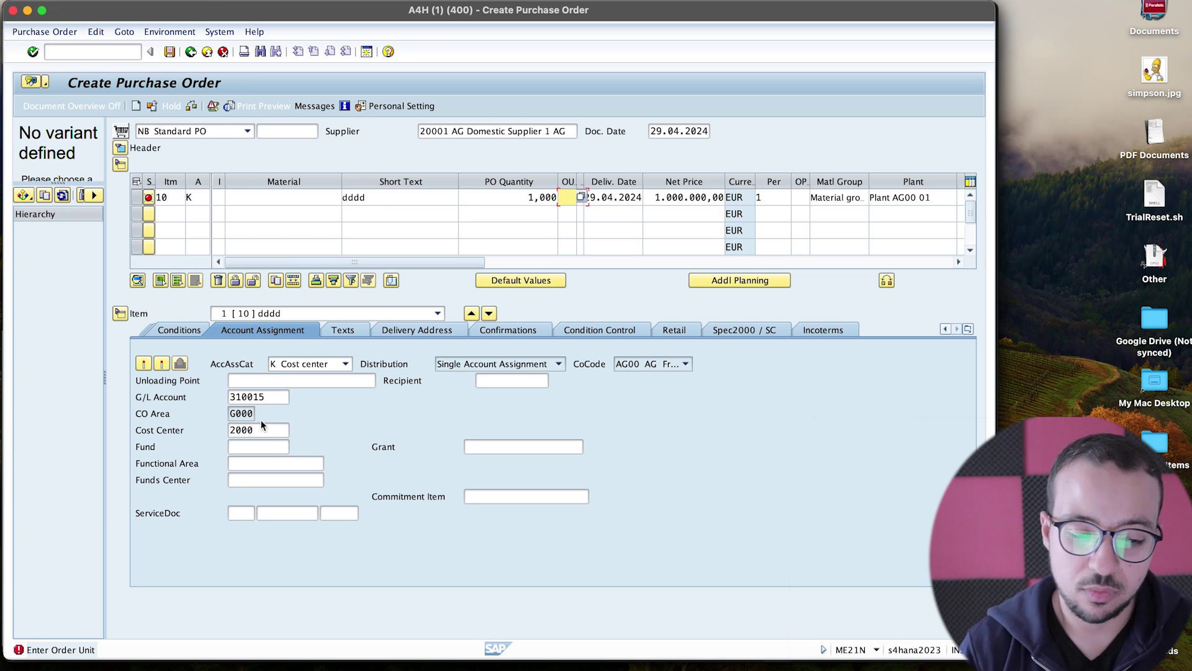
pyautogui.write('ea')
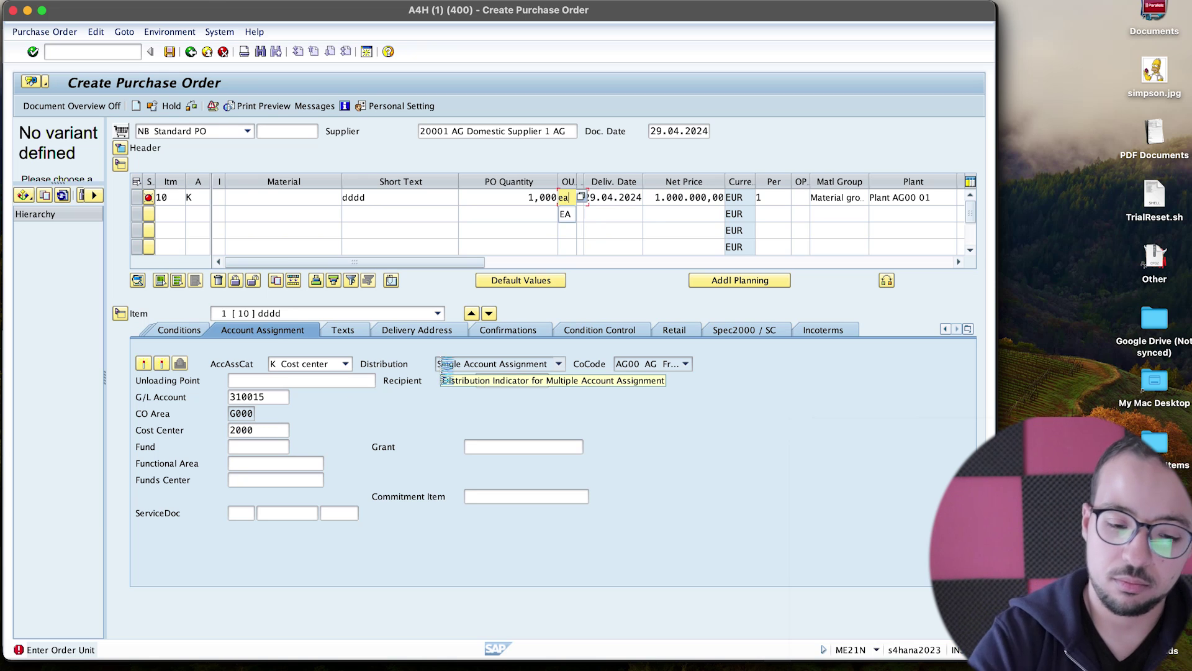
pyautogui.press('Return')
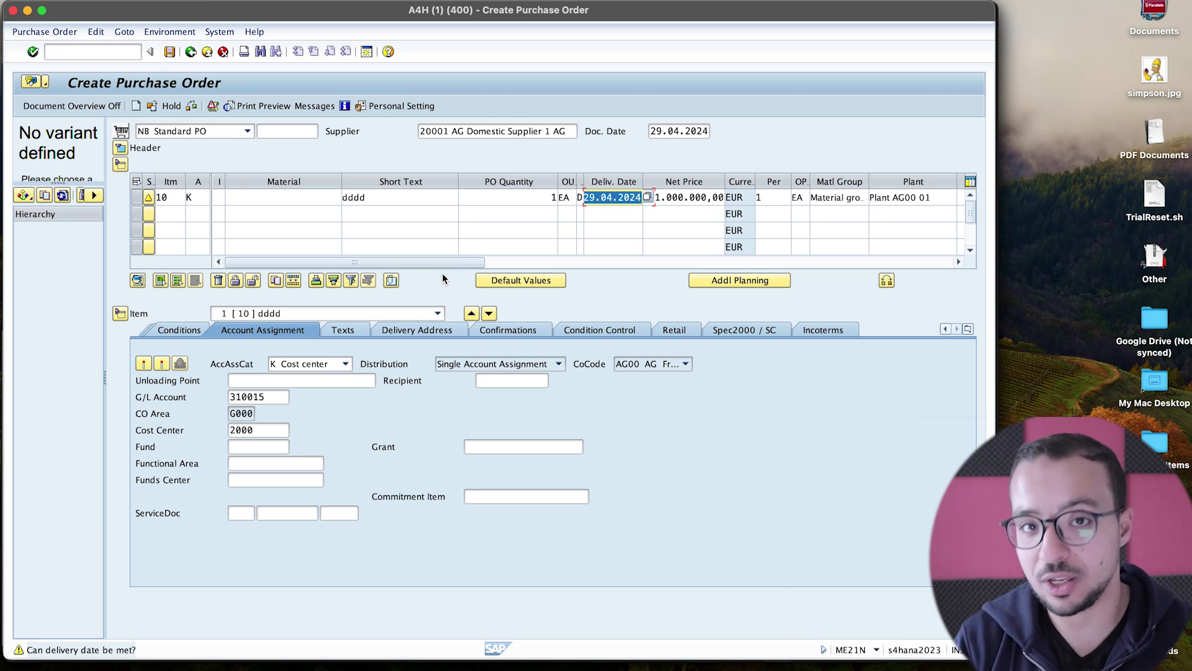
# Review the purchase order's messages and read the long text of the budget tolerance error for the cost centers involved
pyautogui.click(193, 107)
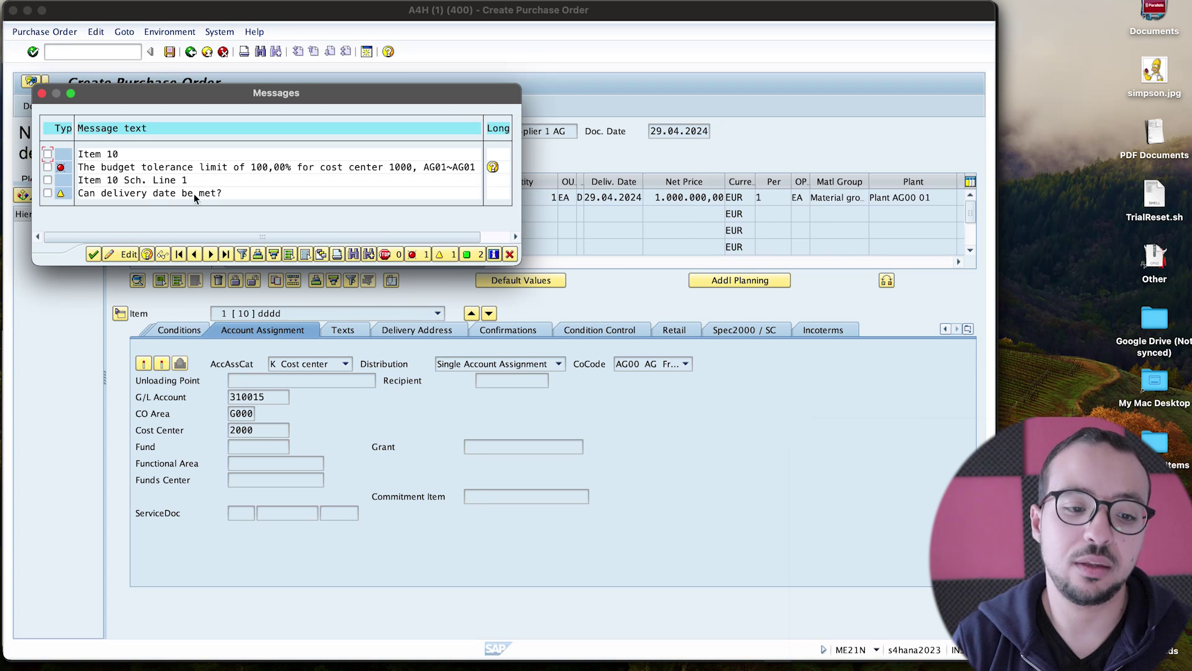
pyautogui.hscroll(1, 236, 174)
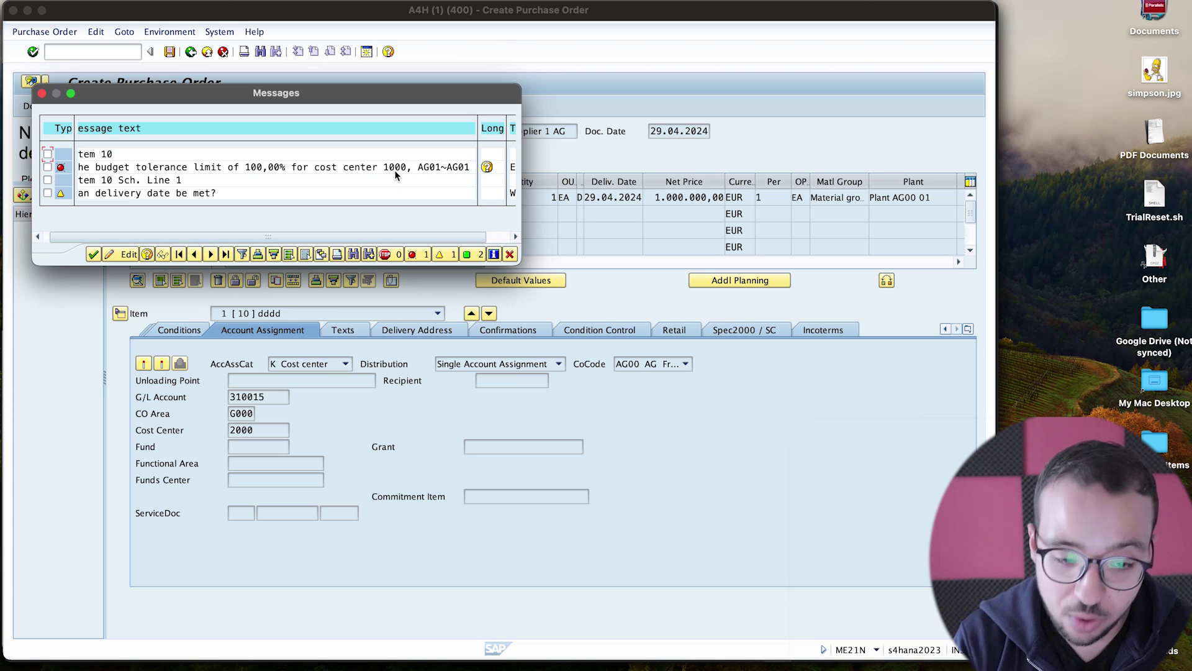
pyautogui.click(487, 166)
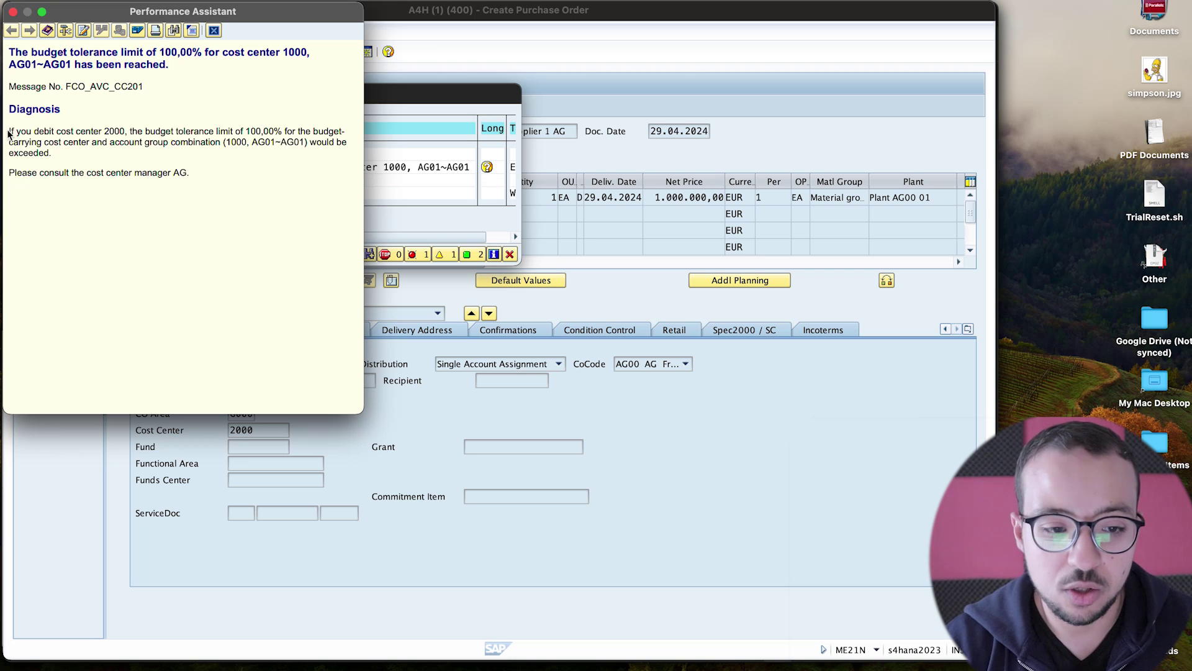
pyautogui.moveTo(19, 132); pyautogui.dragTo(132, 129)
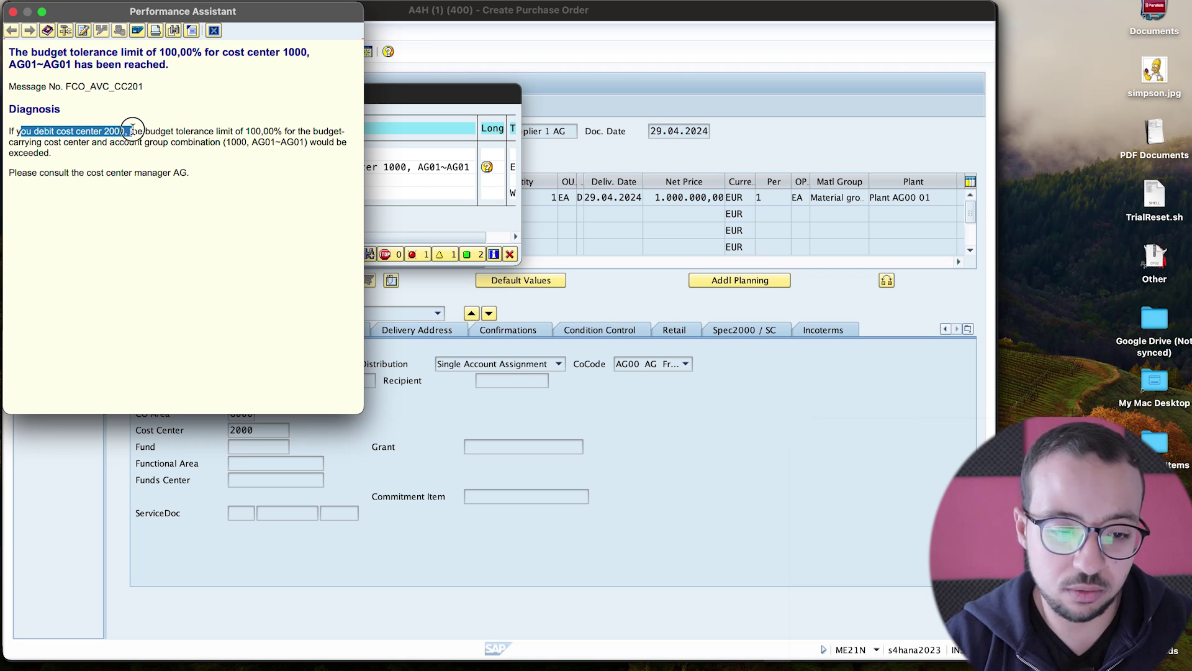
pyautogui.click(166, 130)
pyautogui.moveTo(299, 133); pyautogui.dragTo(339, 129)
pyautogui.moveTo(42, 136); pyautogui.dragTo(261, 143)
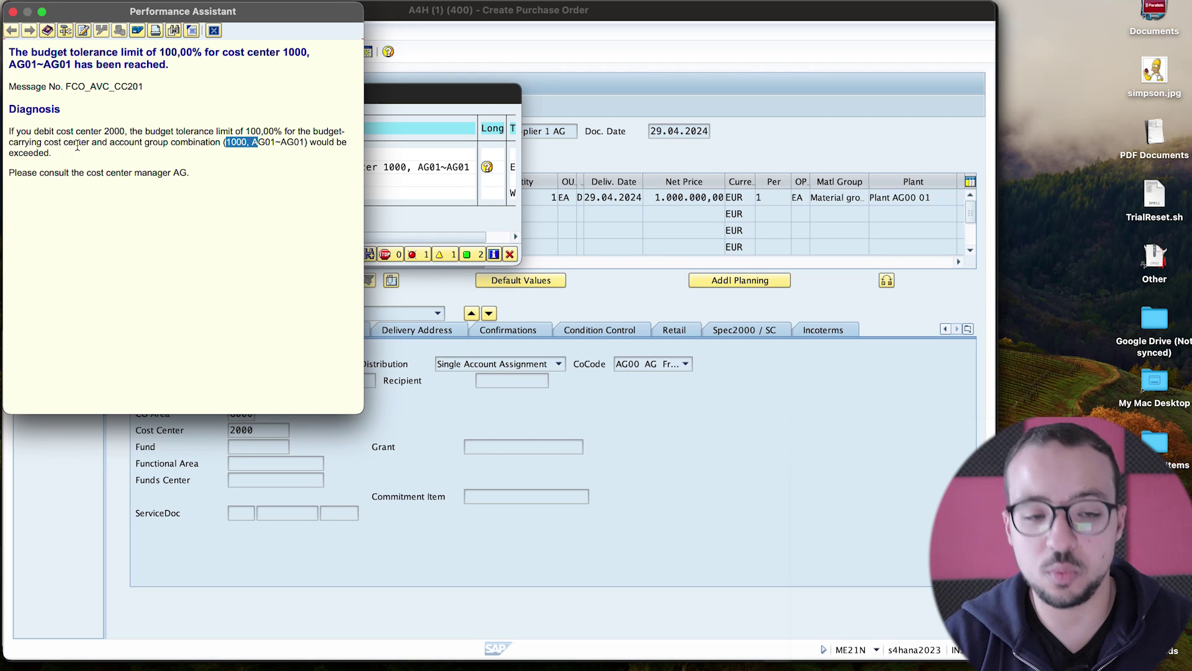